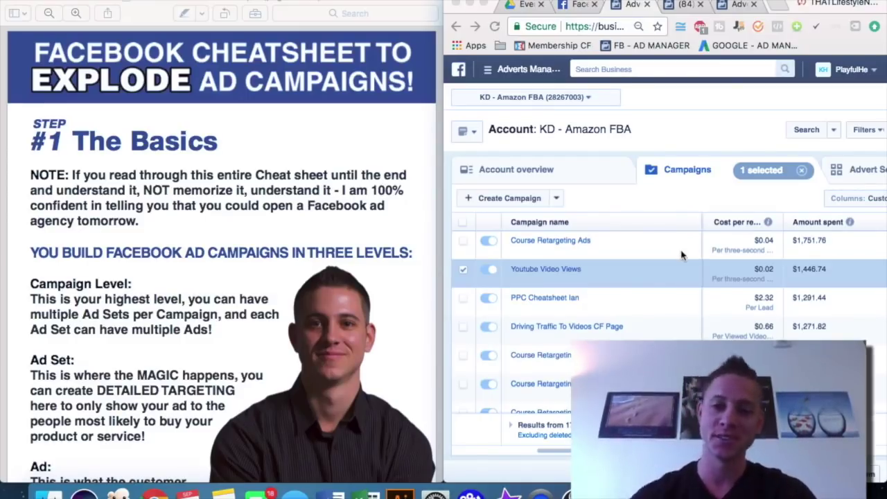
scroll(681, 255, "down", 1)
scroll(681, 255, "up", 1)
scroll(681, 255, "left", 1)
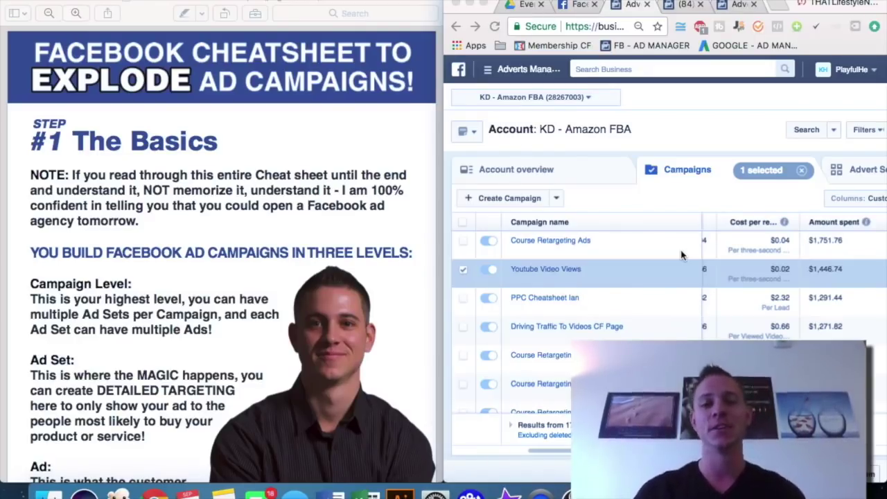
scroll(748, 281, "left", 2)
scroll(748, 281, "right", 3)
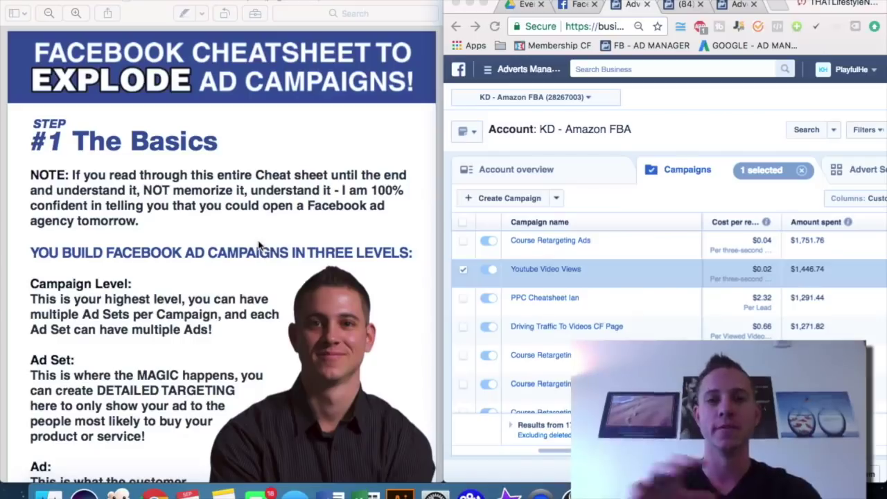
Read the cheat sheet's Step #1 section on the campaign, ad set and ad levels
scroll(258, 246, "down", 3)
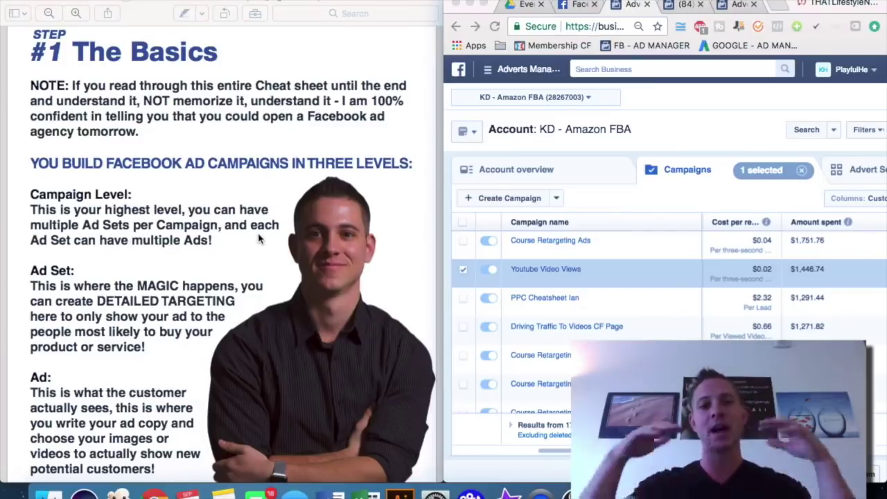
scroll(249, 235, "down", 1)
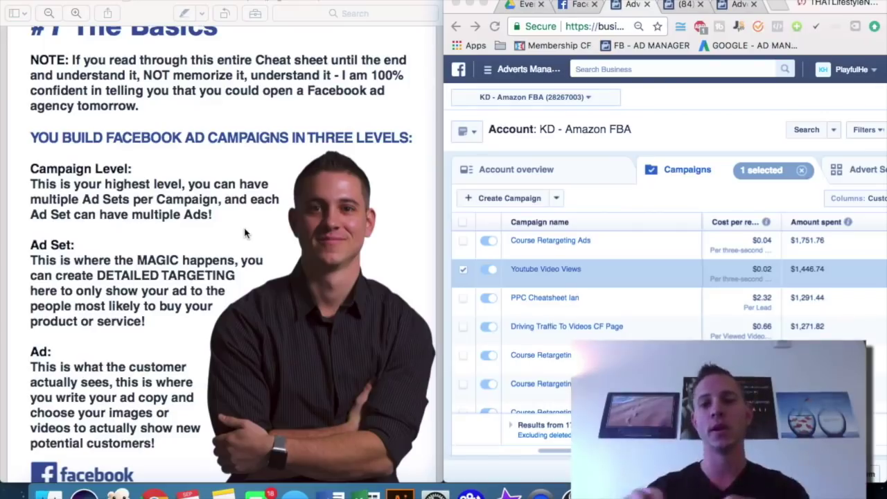
scroll(244, 233, "down", 2)
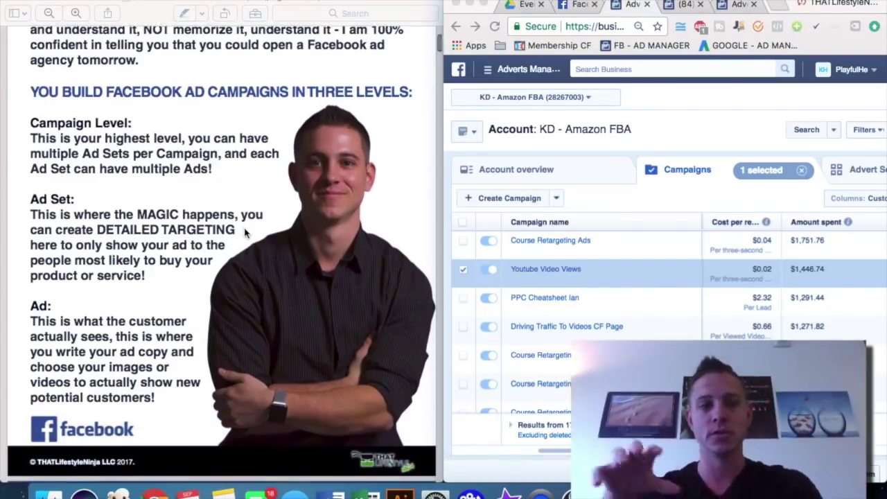
scroll(244, 233, "down", 1)
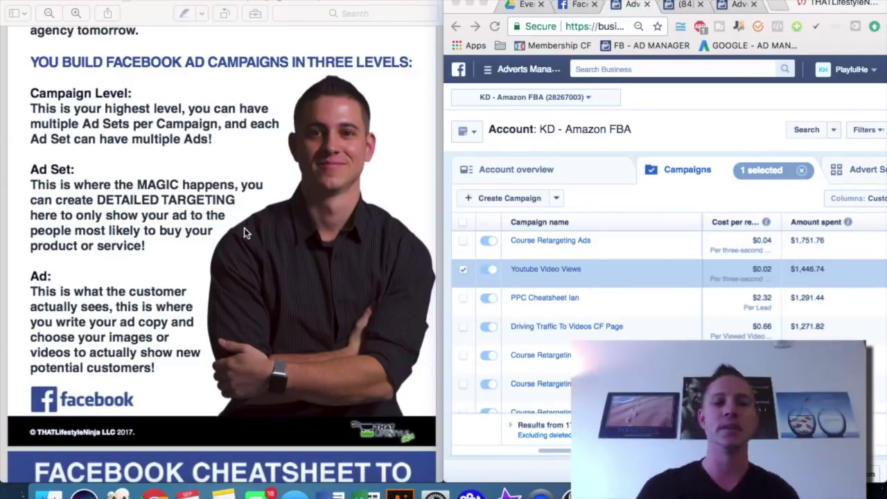
Read the cheat sheet's vocabulary page on Custom Audience
scroll(244, 230, "down", 9)
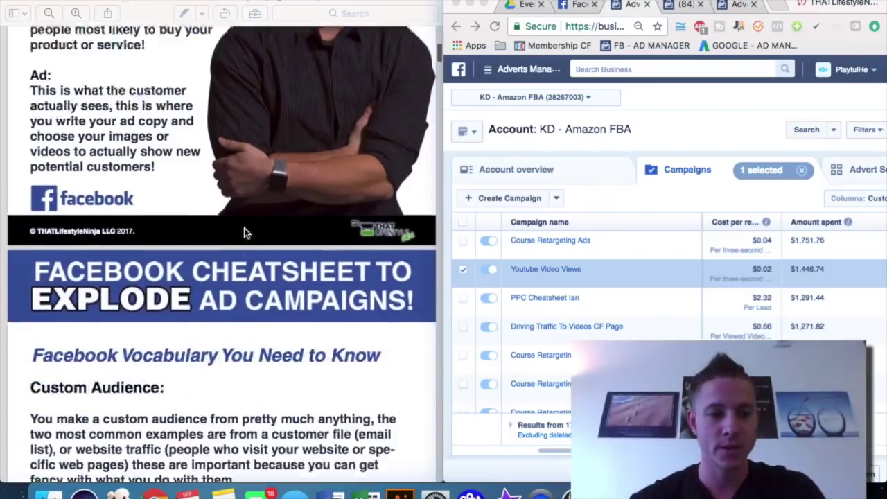
scroll(245, 233, "down", 3)
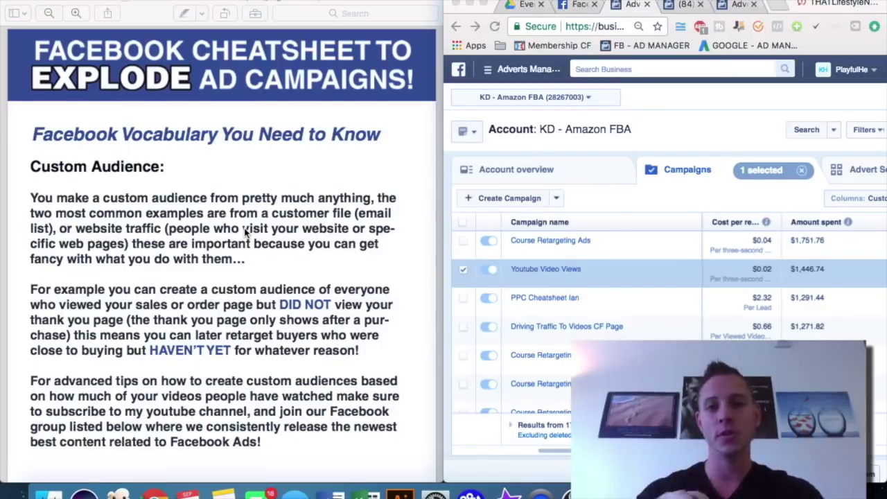
scroll(246, 234, "down", 5)
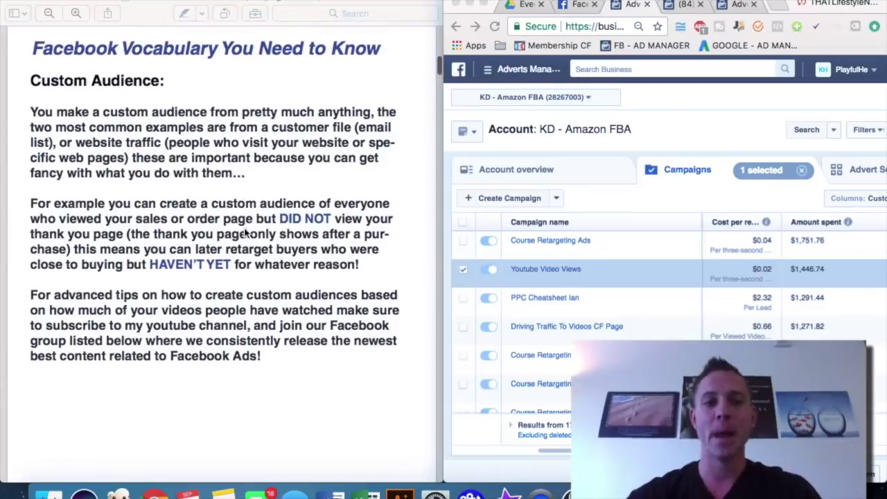
scroll(246, 233, "down", 1)
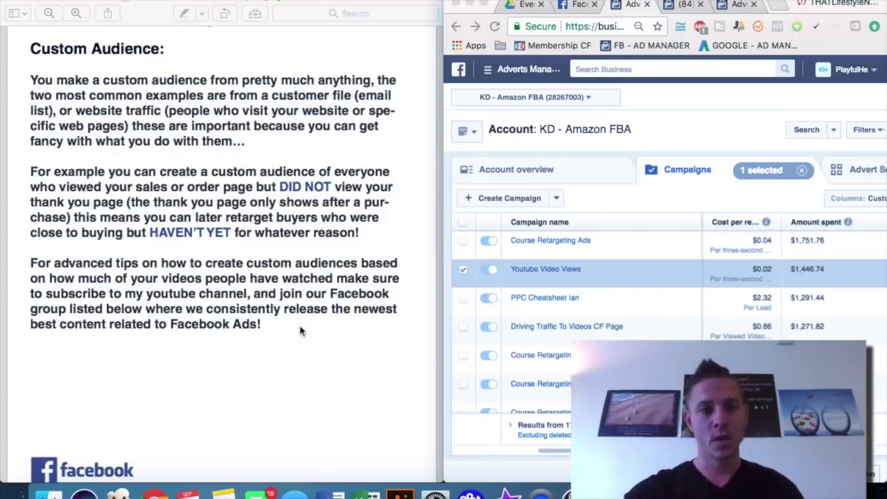
Read the cheat sheet's vocabulary page on Lookalike Audience, including its example and targeting advice
scroll(303, 330, "down", 3)
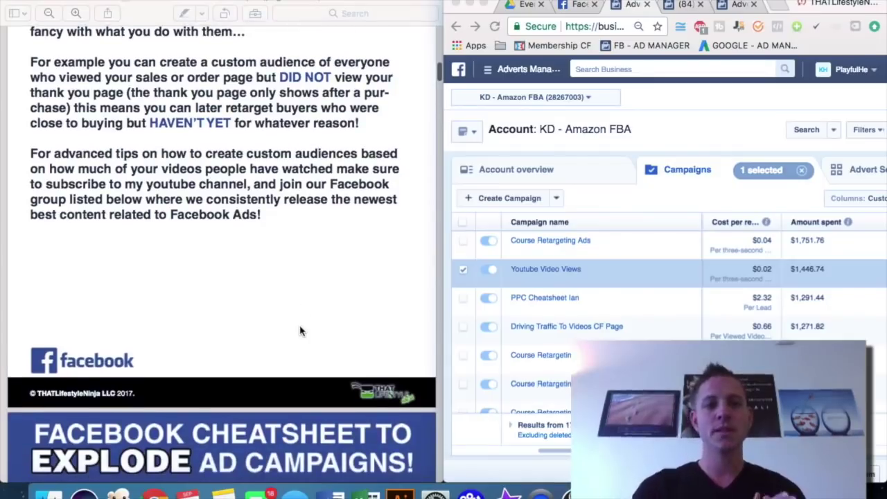
scroll(300, 331, "down", 5)
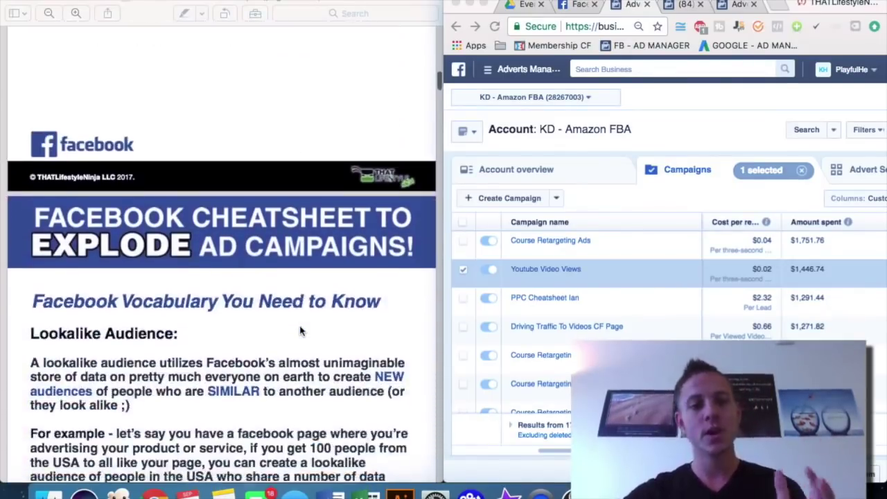
scroll(300, 331, "down", 2)
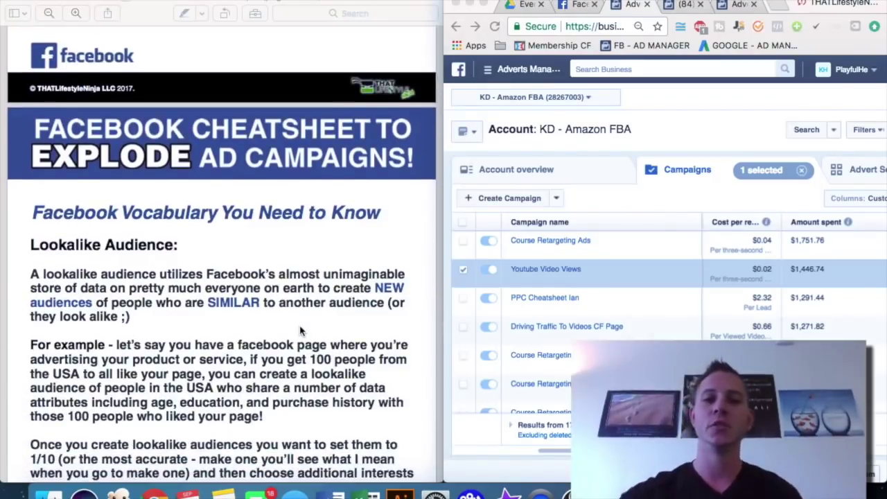
scroll(300, 331, "down", 5)
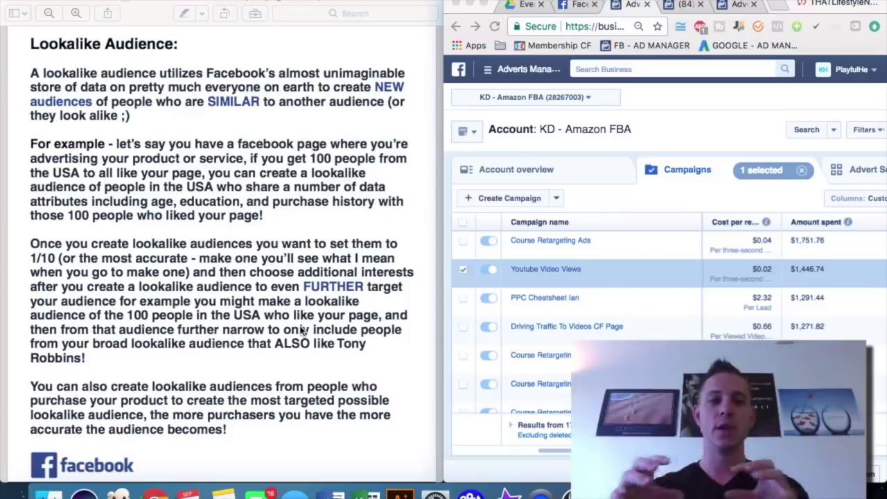
scroll(208, 313, "down", 1)
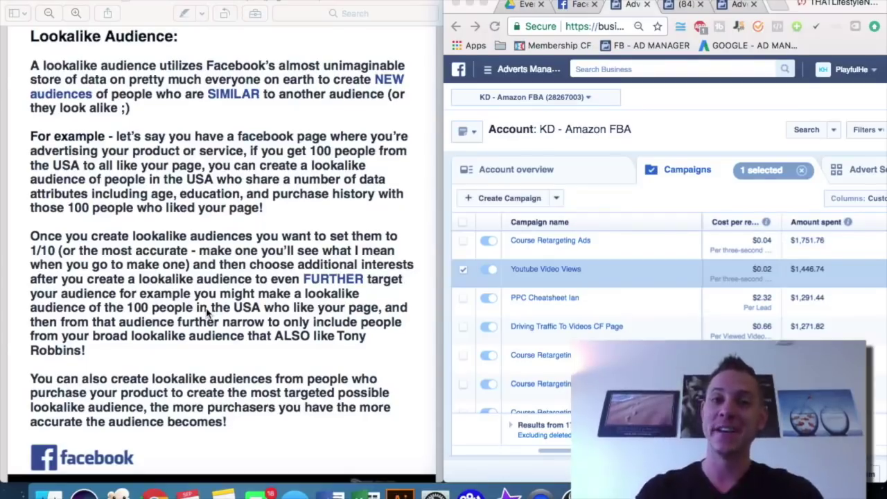
Read the cheat sheet's Facebook Pixel page and the start of Step #2 on naming campaigns and ad objectives
scroll(206, 313, "down", 15)
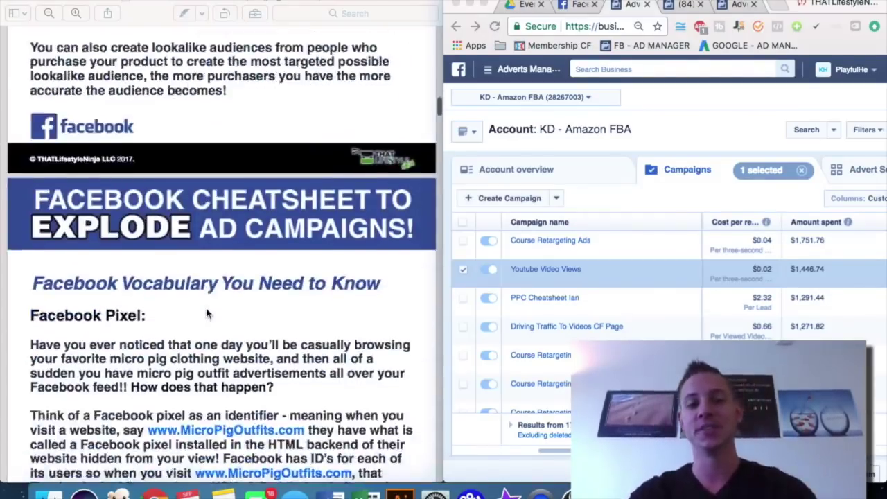
scroll(206, 313, "down", 1)
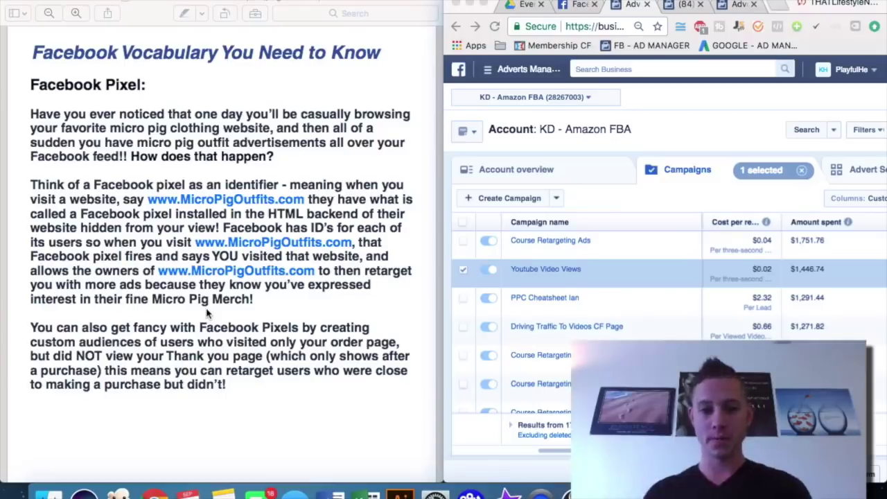
scroll(206, 313, "down", 3)
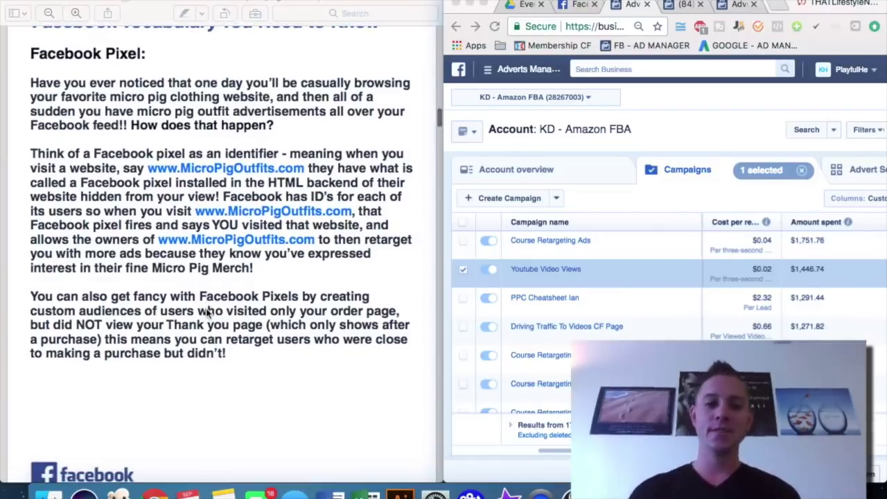
scroll(206, 314, "down", 2)
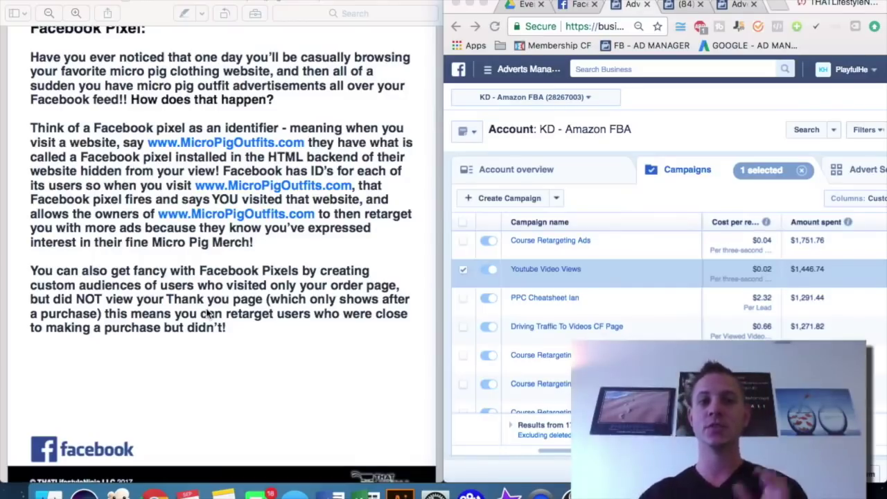
scroll(206, 313, "up", 2)
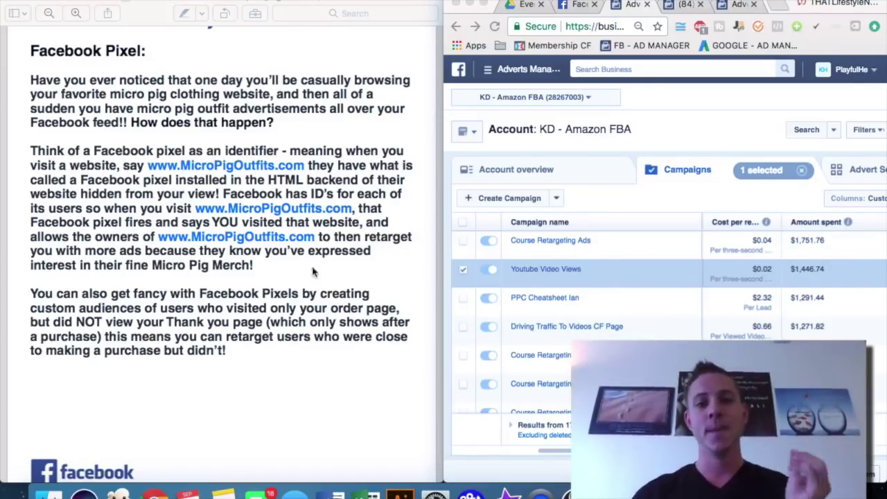
scroll(313, 272, "down", 10)
scroll(313, 272, "down", 3)
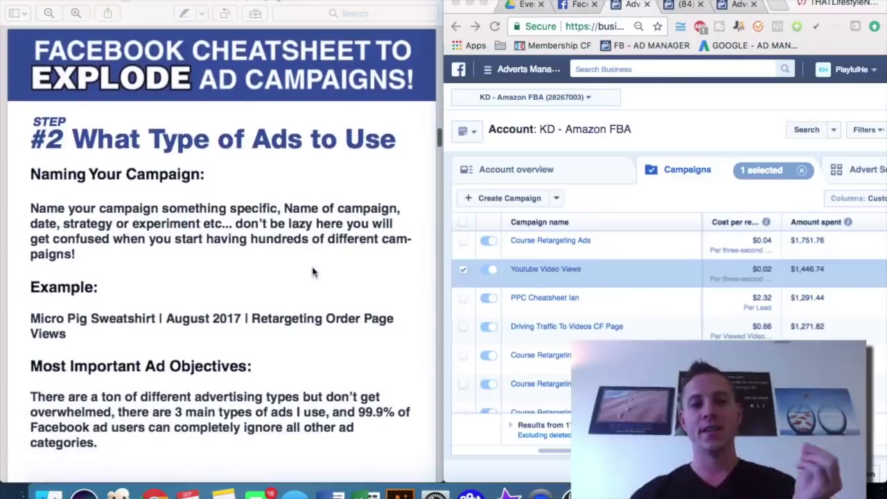
Move the browser window over the cheat sheet and view the Help Centre article on signing up for Business Manager
left_click_drag(726, 4, 283, 4)
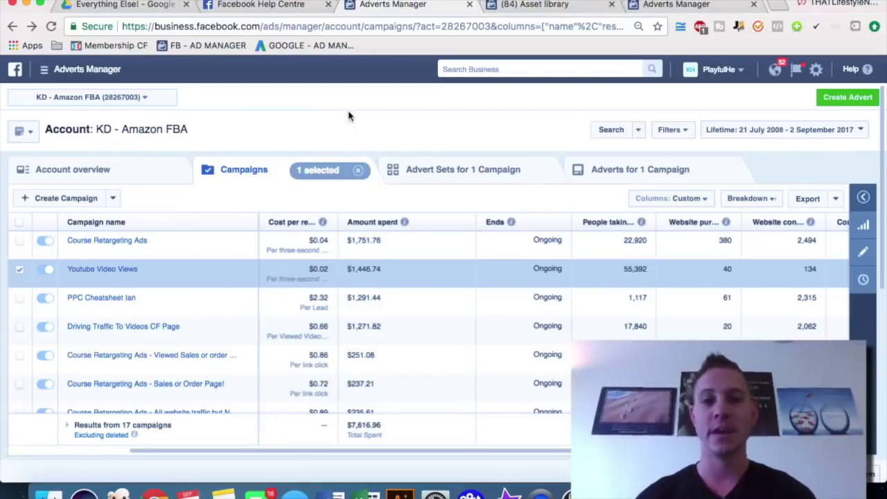
left_click(528, 5)
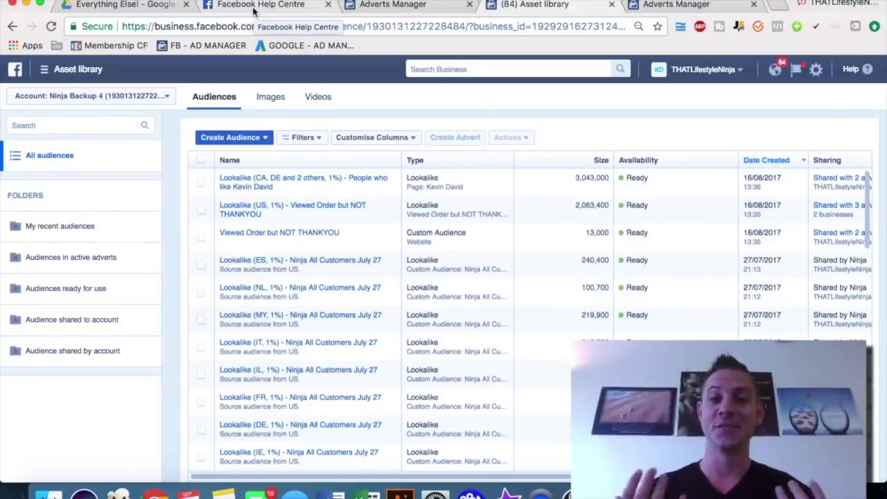
left_click(254, 9)
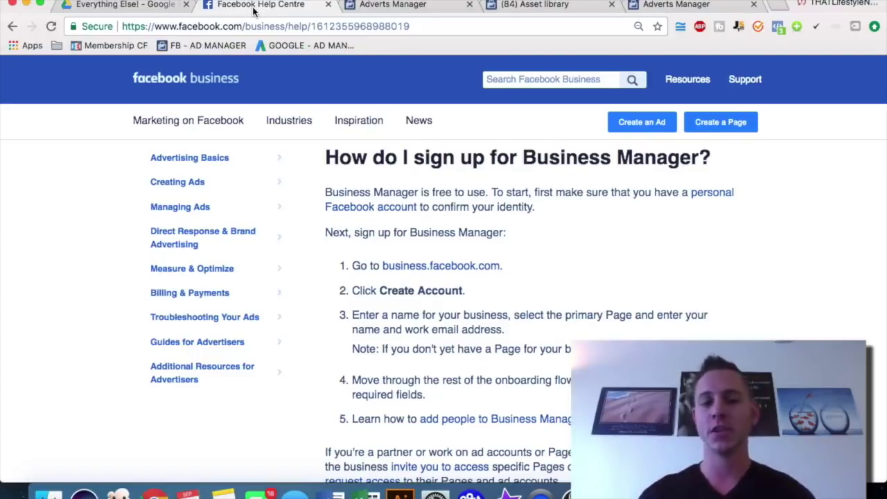
left_click(397, 7)
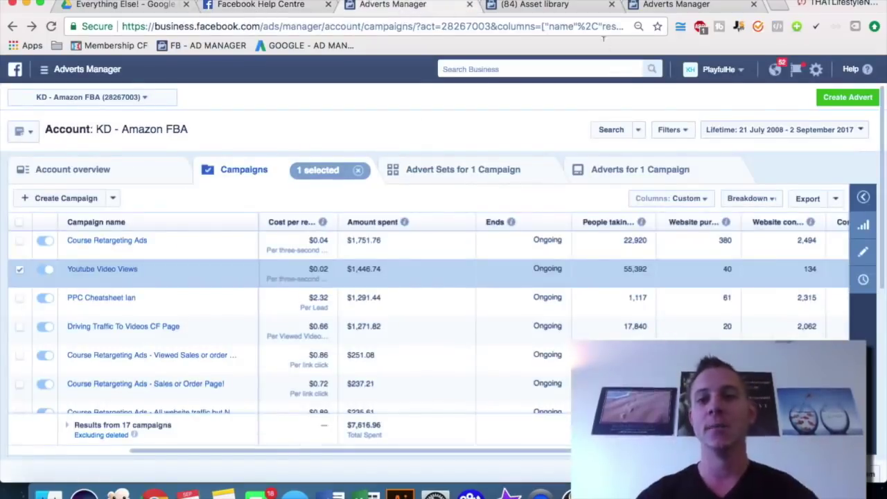
left_click(248, 5)
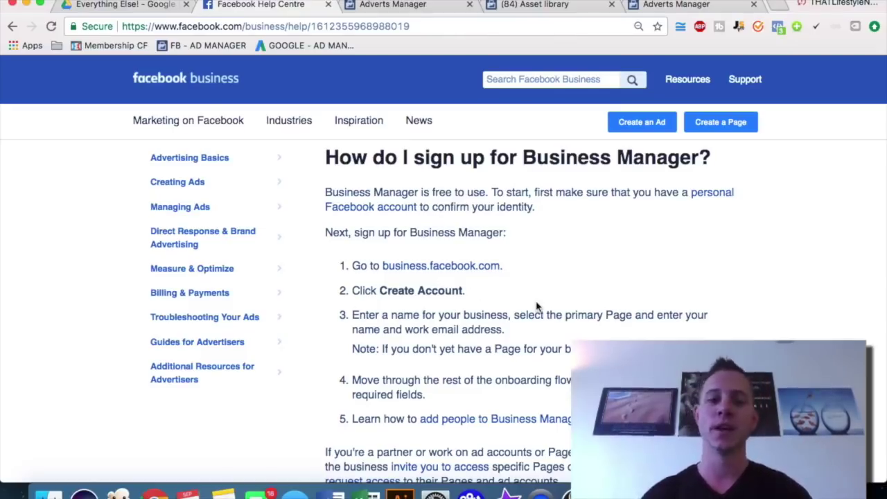
Examine the Performance and Website conversion metrics in the campaign table's Customise Columns dialog, and close it without changing anything
left_click(390, 5)
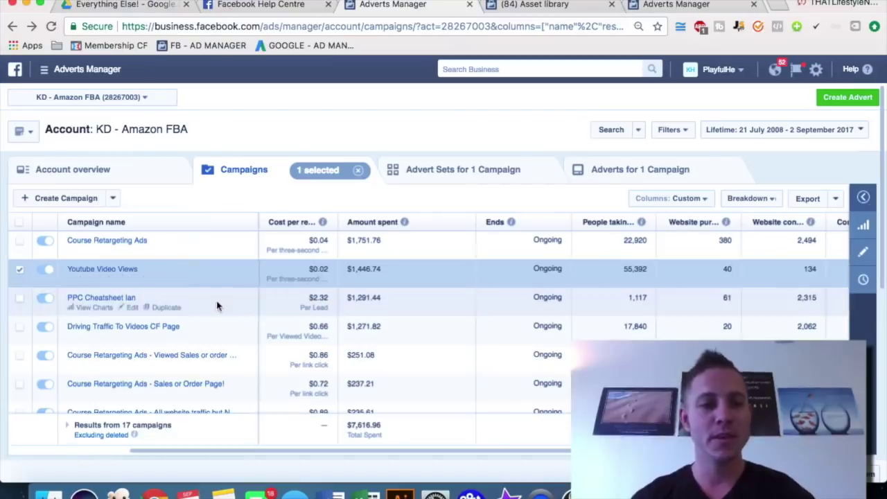
scroll(395, 309, "down", 1)
scroll(395, 308, "up", 1)
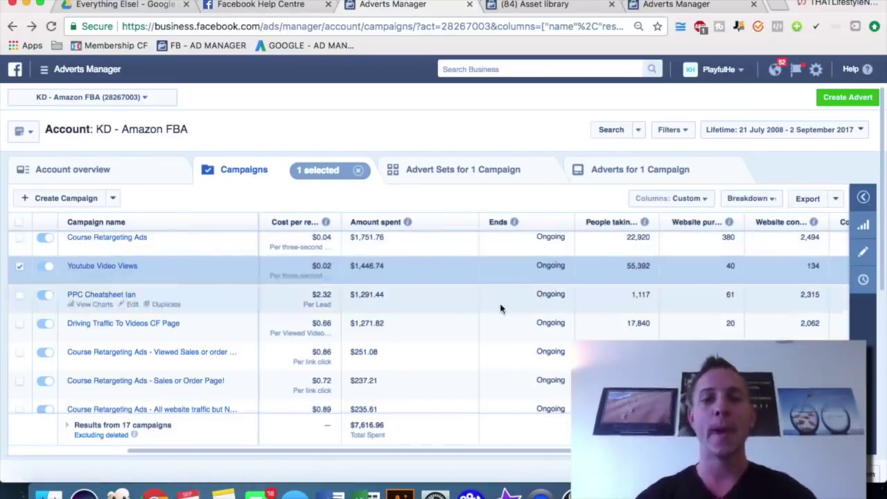
left_click(687, 199)
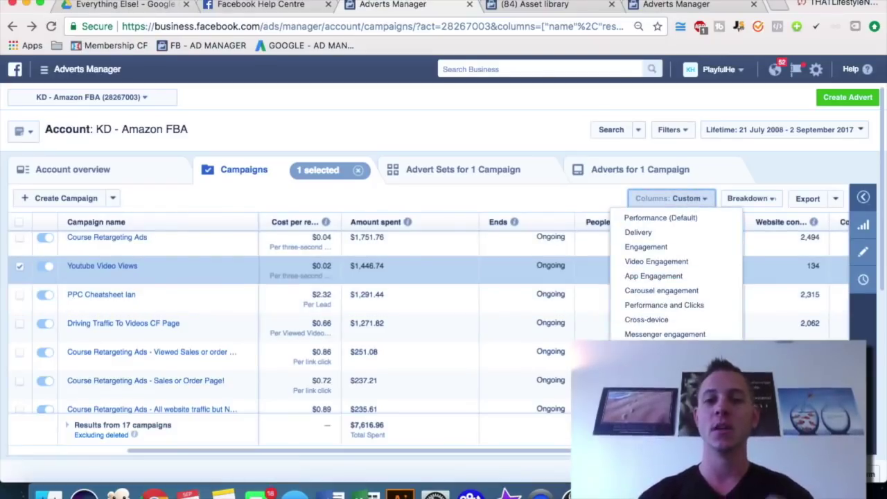
left_click(658, 374)
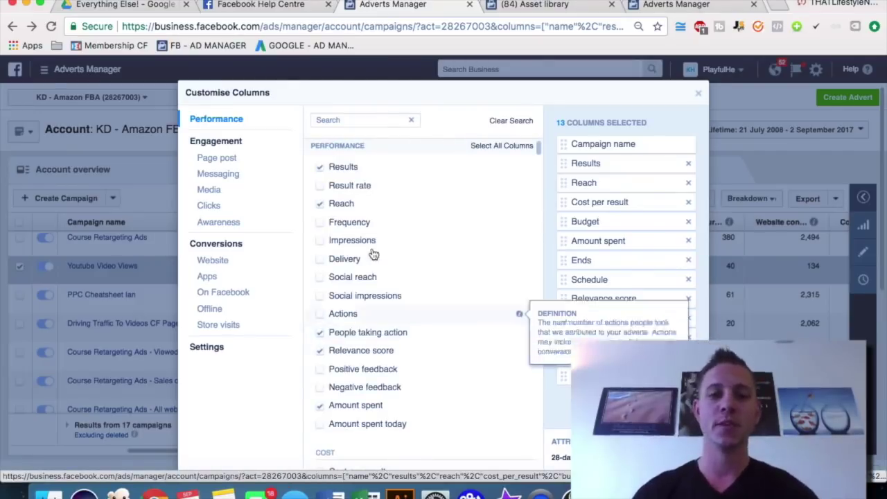
left_click(215, 262)
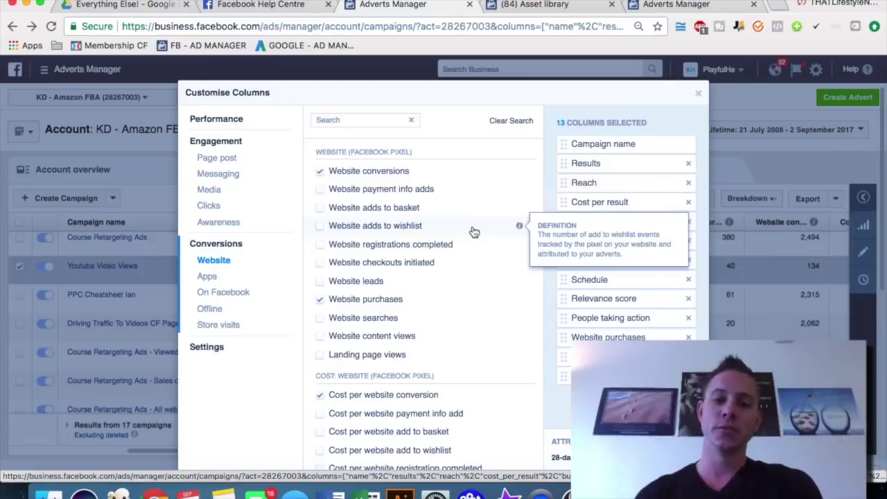
left_click(698, 93)
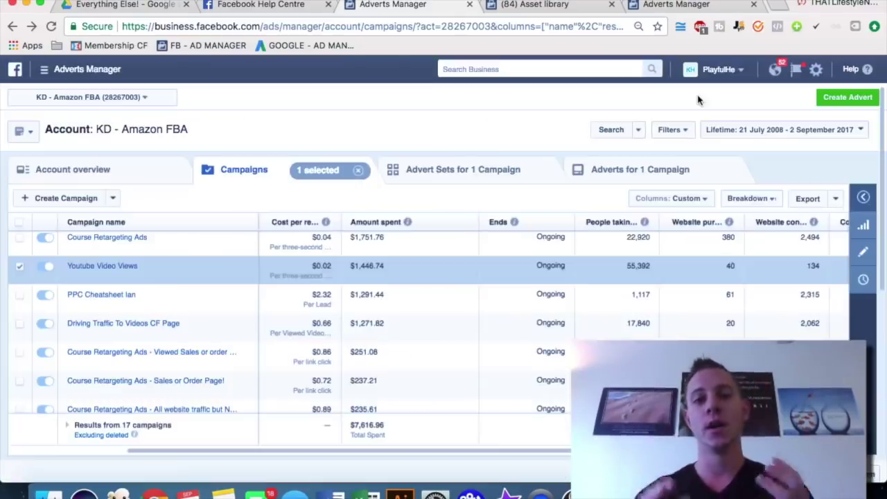
View the audiences in the Asset library and the frequently used Business Manager tools
left_click(537, 5)
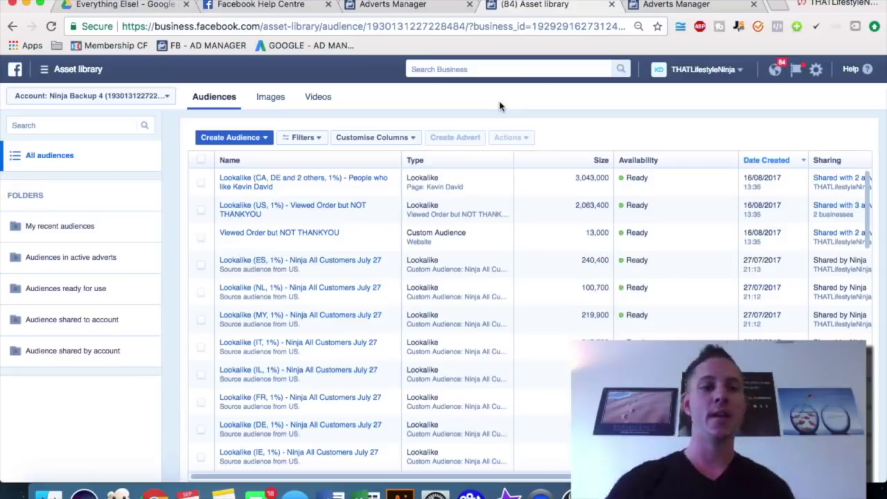
left_click(46, 72)
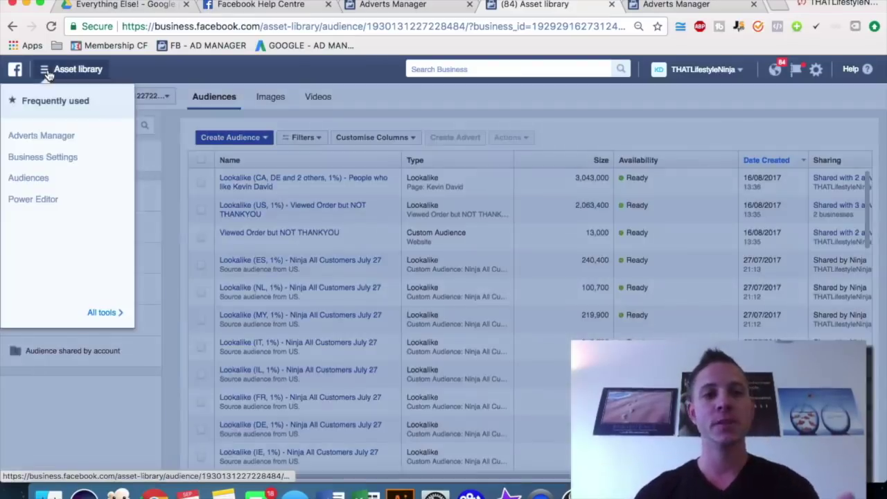
left_click(378, 102)
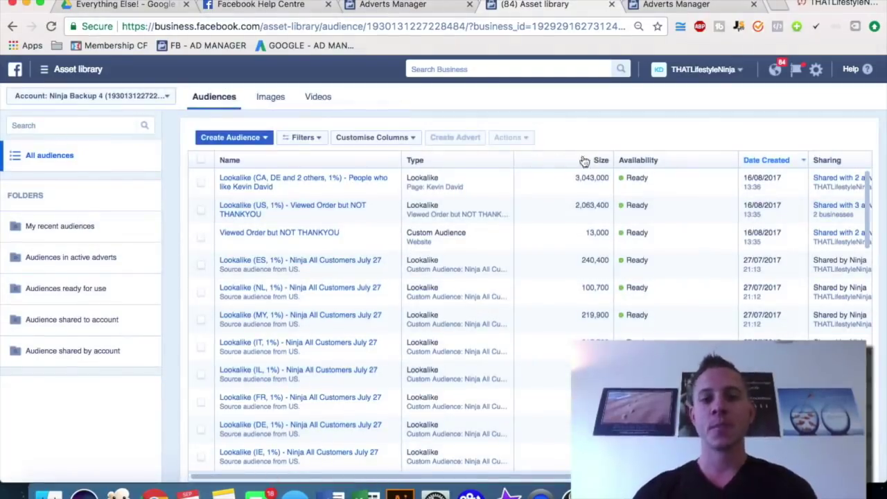
View the source options for creating a Custom Audience, and close the dialog without creating one
left_click(266, 138)
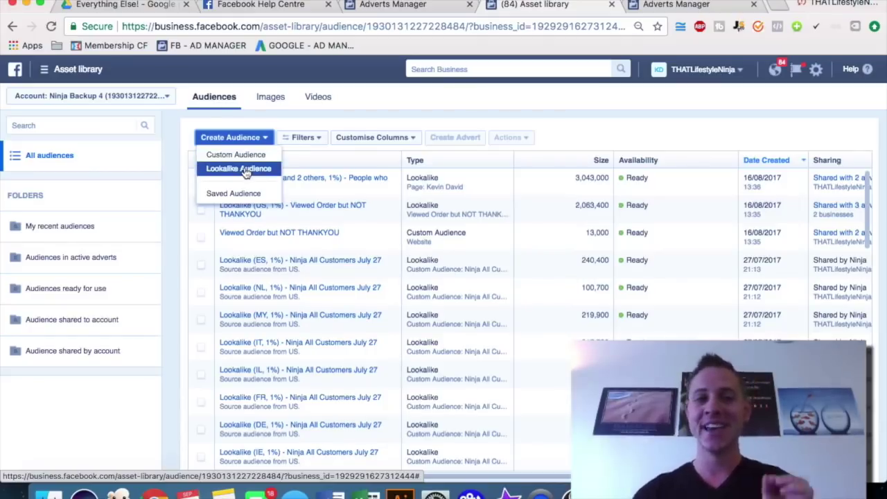
left_click(237, 154)
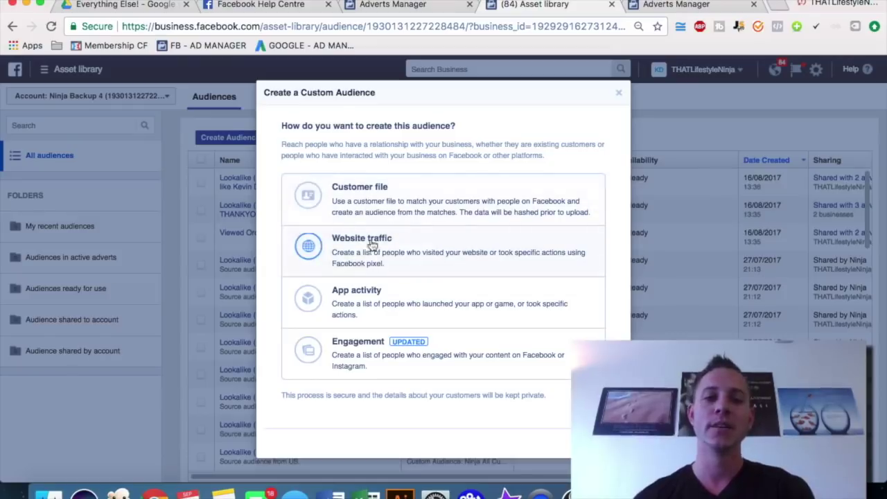
left_click(618, 93)
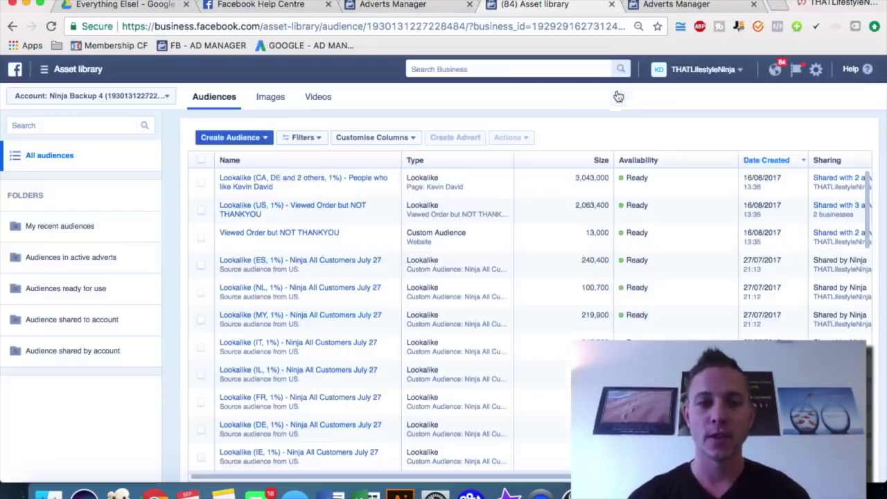
Examine the source list and audience size settings for creating a Lookalike Audience, and close the dialog without creating one
left_click(258, 138)
left_click(254, 171)
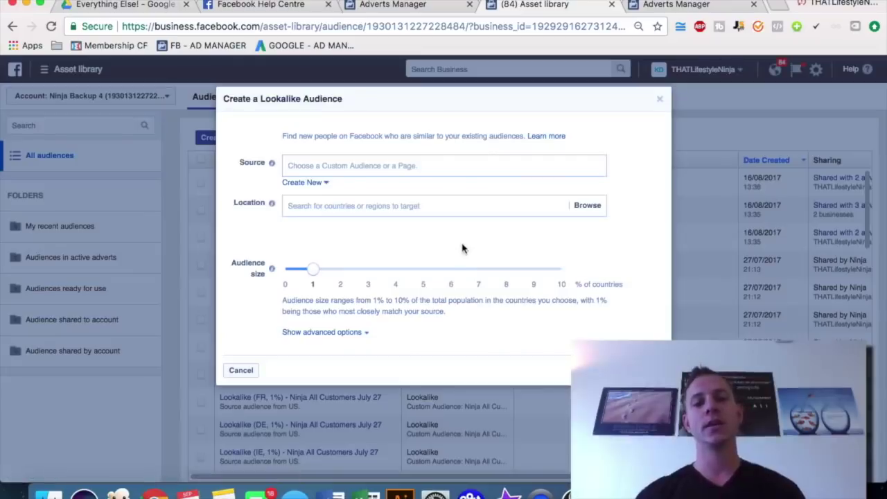
left_click(309, 165)
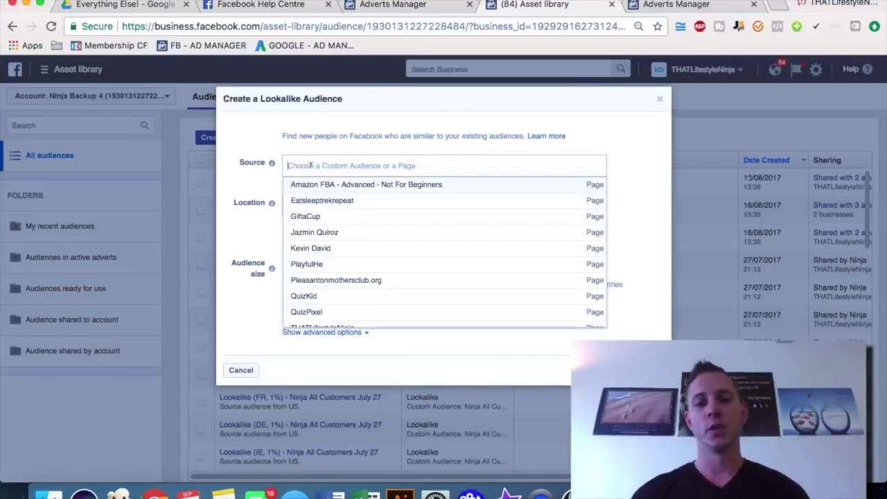
left_click(246, 188)
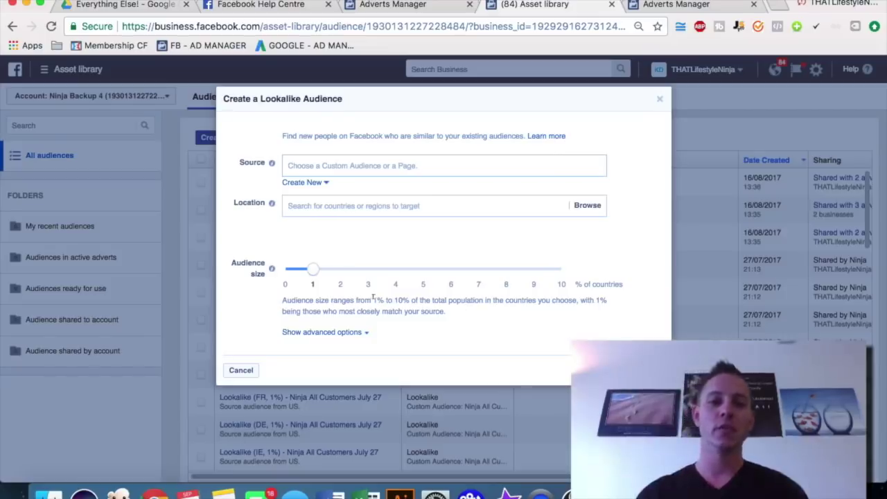
left_click_drag(311, 274, 190, 246)
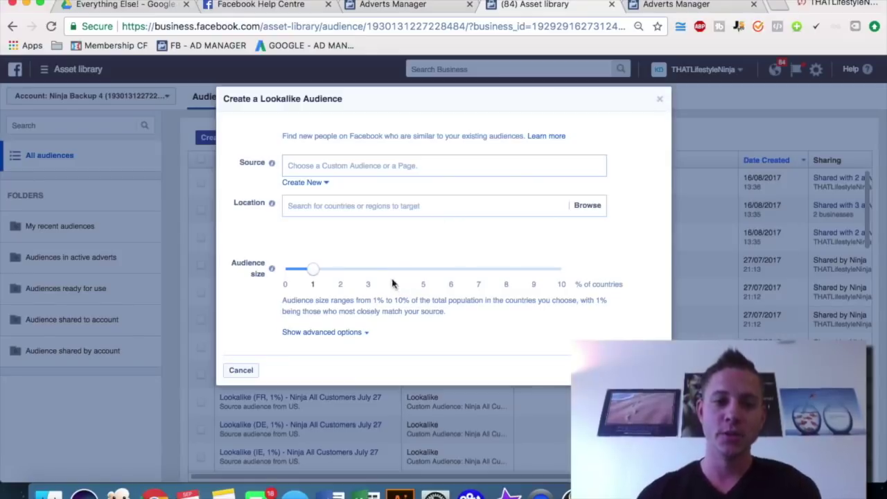
left_click(660, 101)
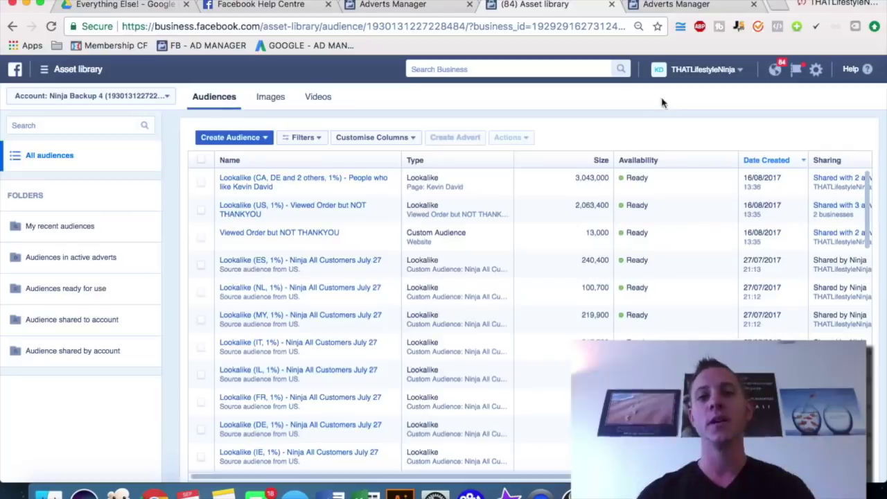
Open the campaign objective page, skim the cheat sheet from Step #2 to the ad run time section, and return to the objectives
left_click(675, 4)
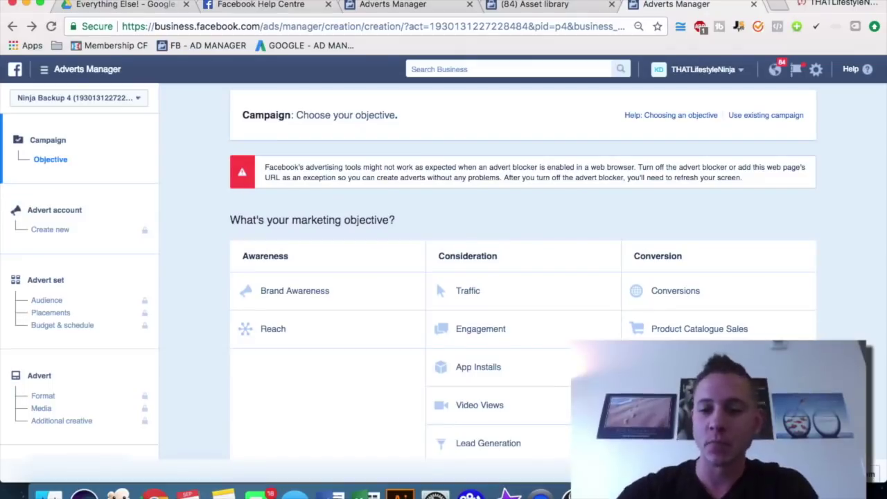
key("super+Tab")
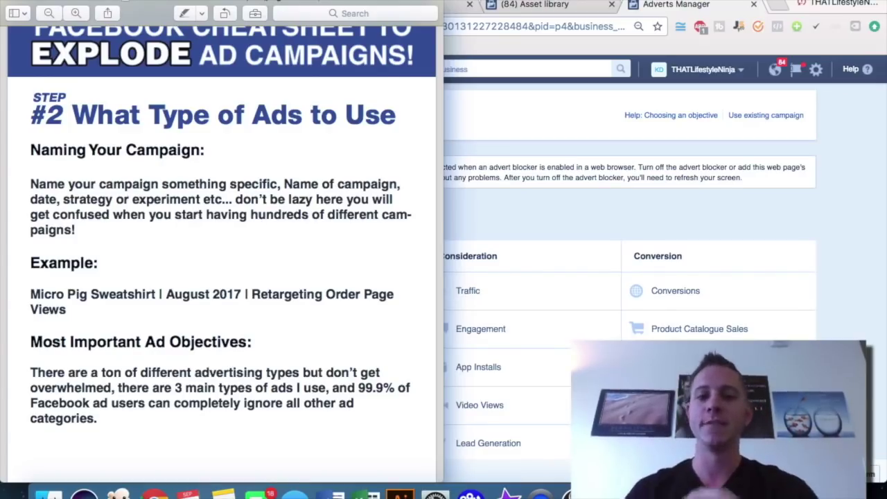
scroll(286, 277, "down", 15)
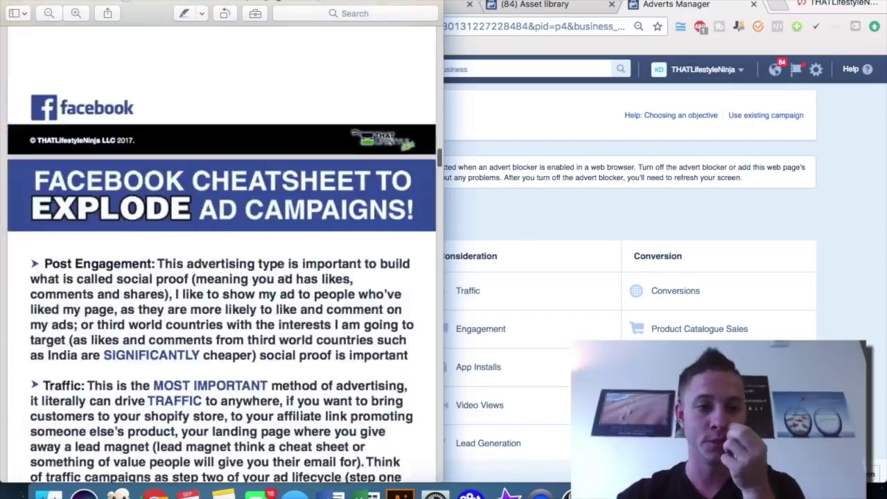
scroll(286, 277, "down", 20)
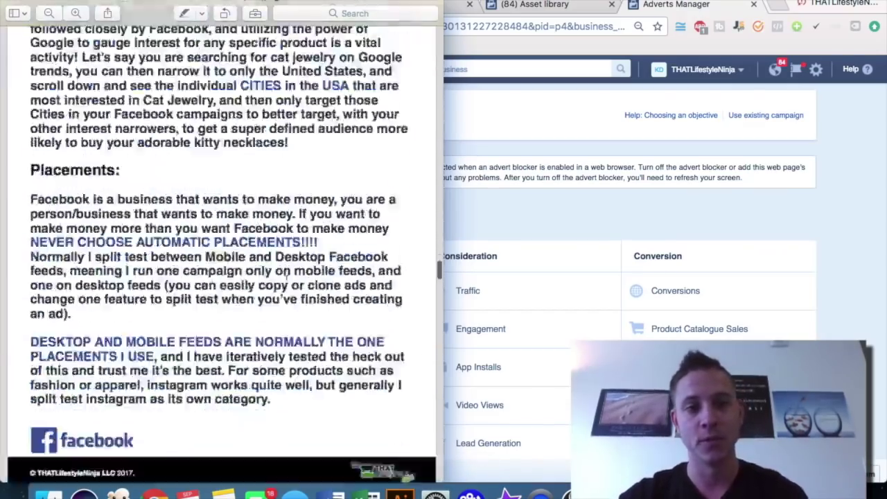
scroll(287, 277, "down", 20)
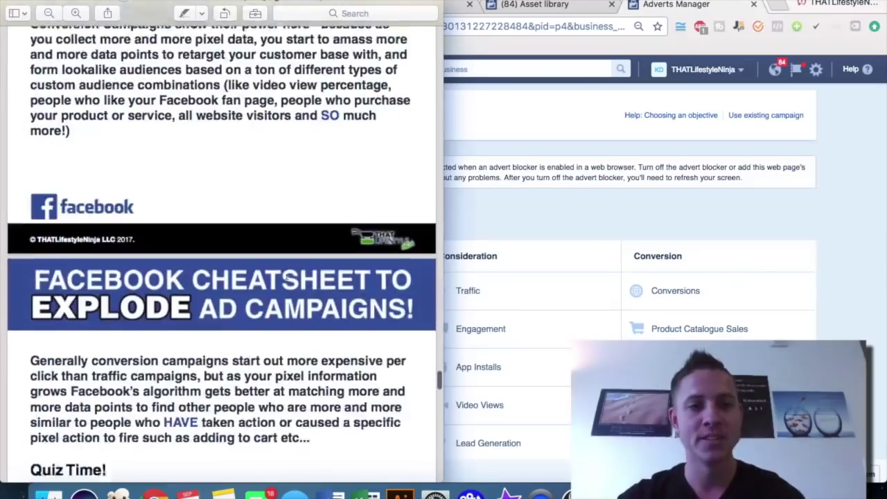
scroll(287, 277, "down", 10)
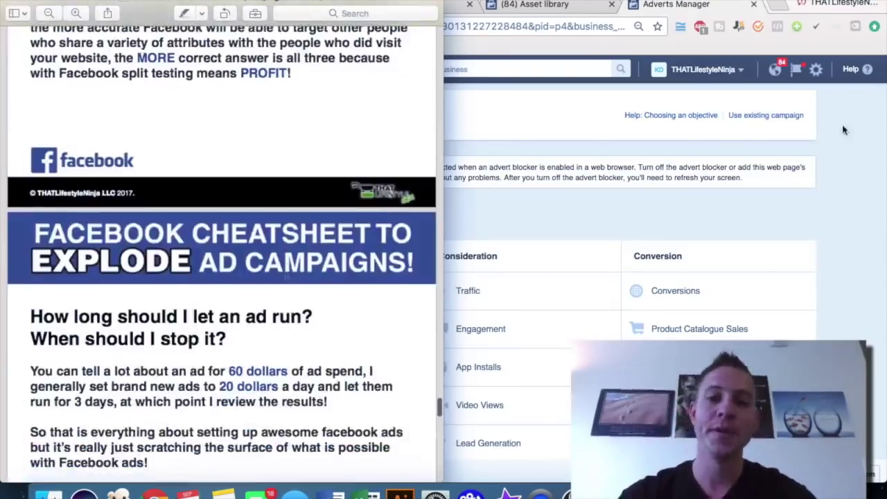
left_click(862, 178)
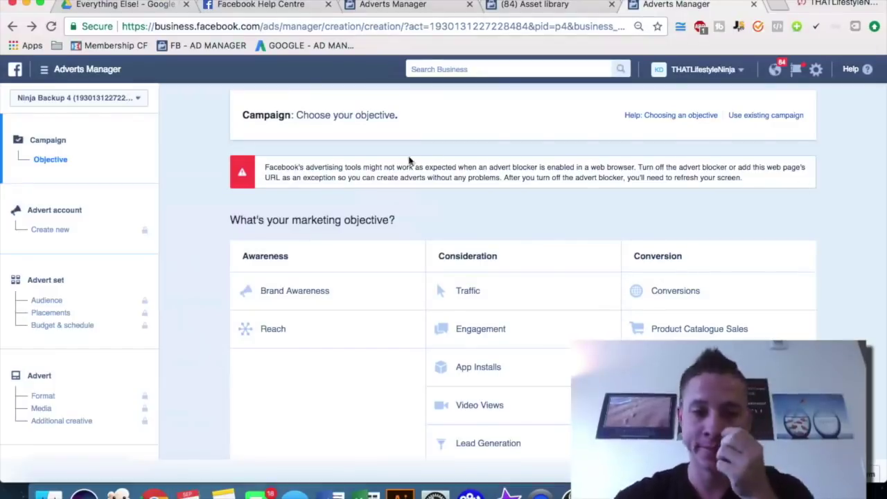
Examine the Awareness, Consideration and Conversion marketing objectives, including the description of Lead Generation
scroll(362, 192, "down", 1)
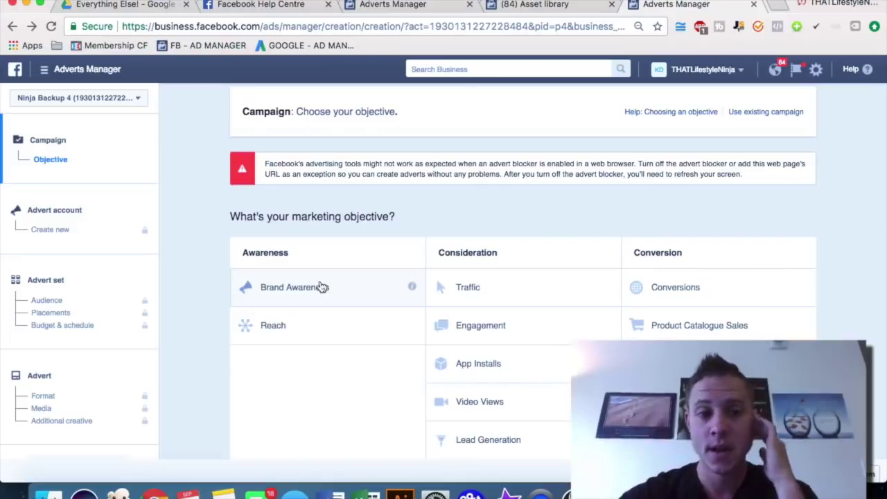
mouse_move(412, 290)
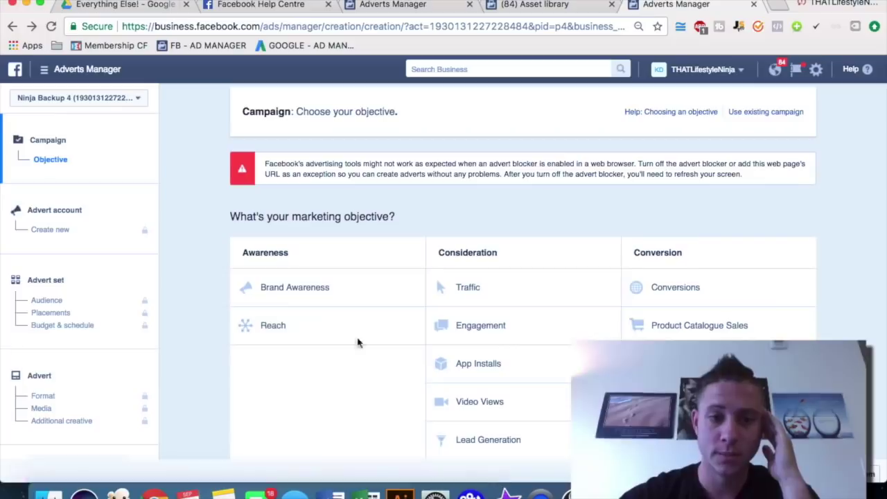
mouse_move(413, 326)
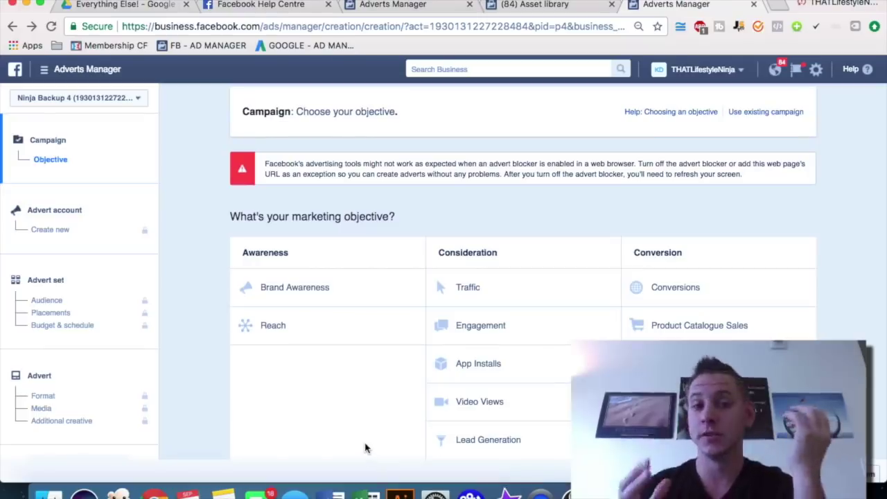
scroll(229, 373, "down", 1)
scroll(228, 373, "up", 1)
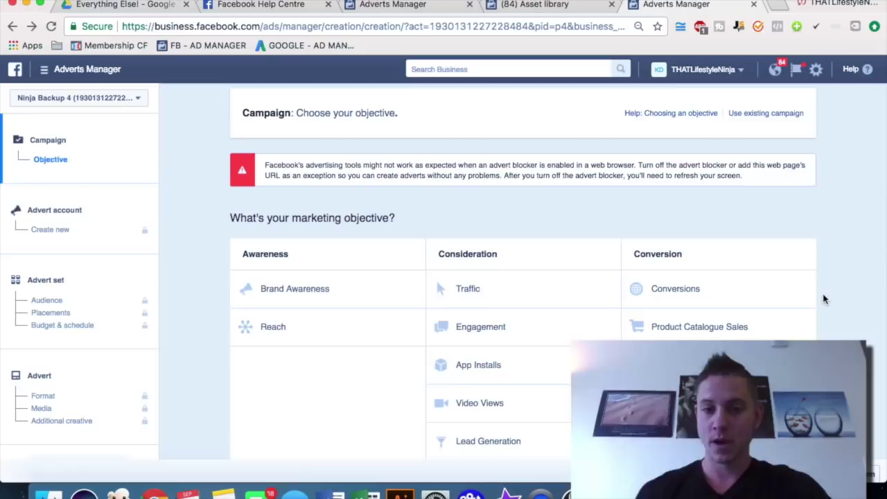
scroll(824, 299, "down", 1)
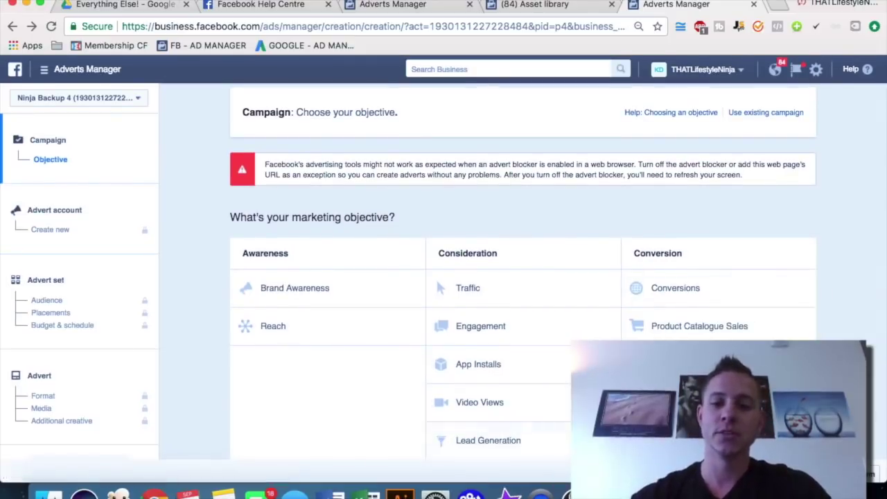
mouse_move(527, 441)
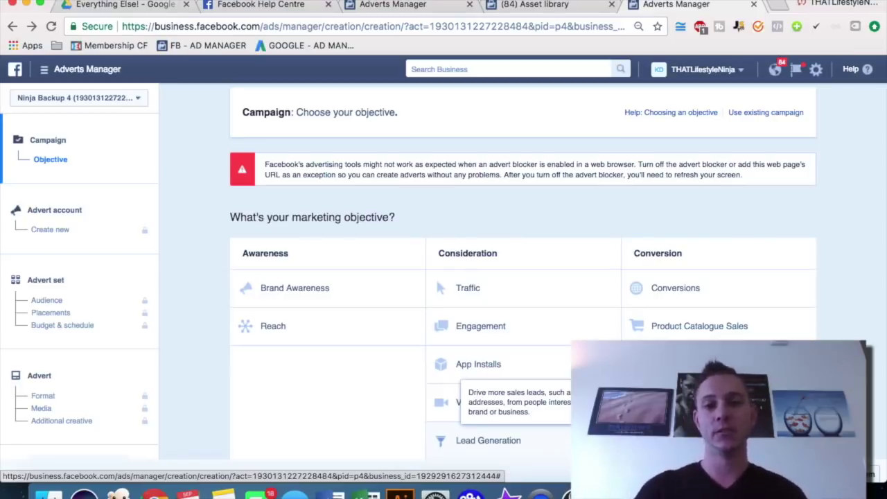
Choose Traffic as the campaign's marketing objective and go to its campaign name setting
left_click(508, 292)
scroll(509, 292, "down", 2)
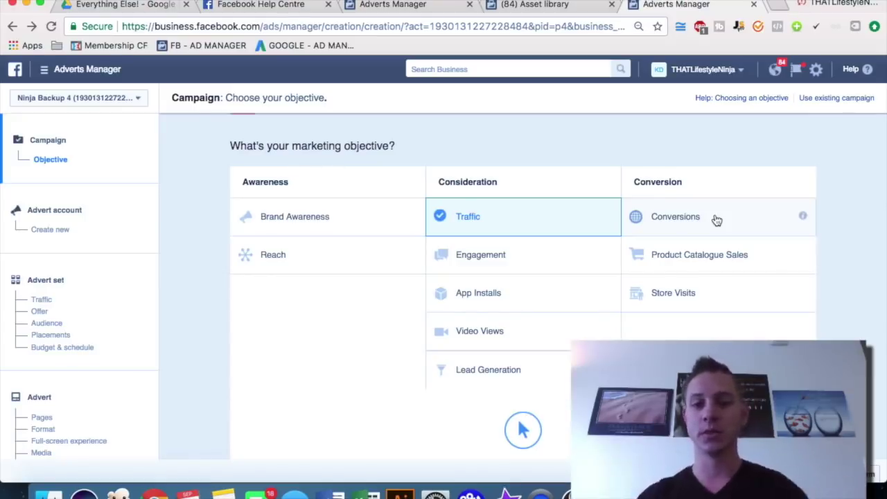
mouse_move(441, 370)
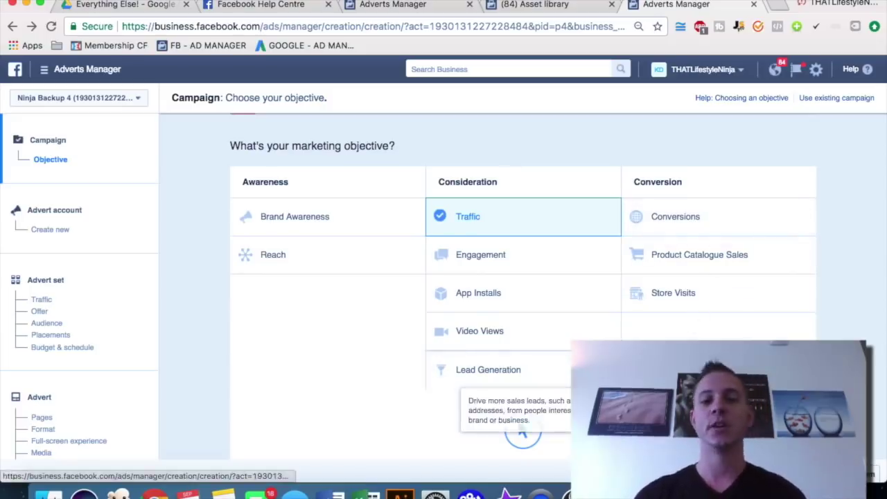
scroll(523, 287, "down", 5)
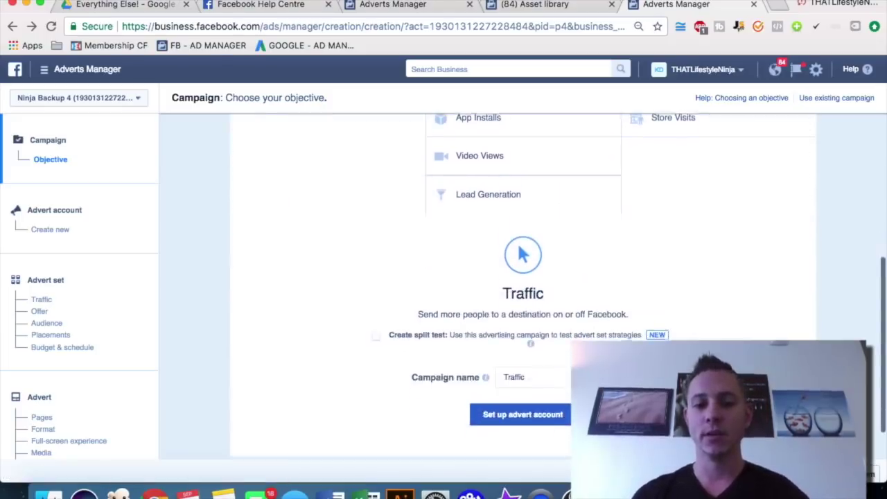
Replace the default campaign name with "Traffic Micropig 9.1"
double_click(537, 375)
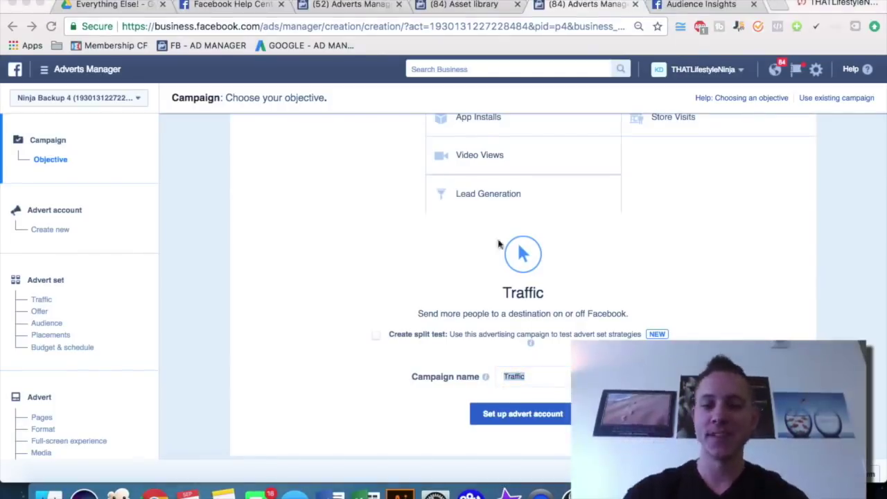
double_click(537, 375)
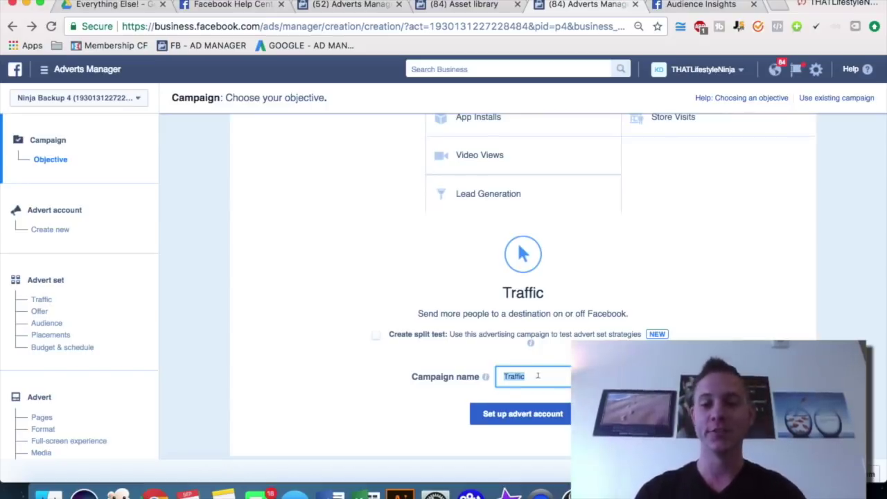
type("Mic")
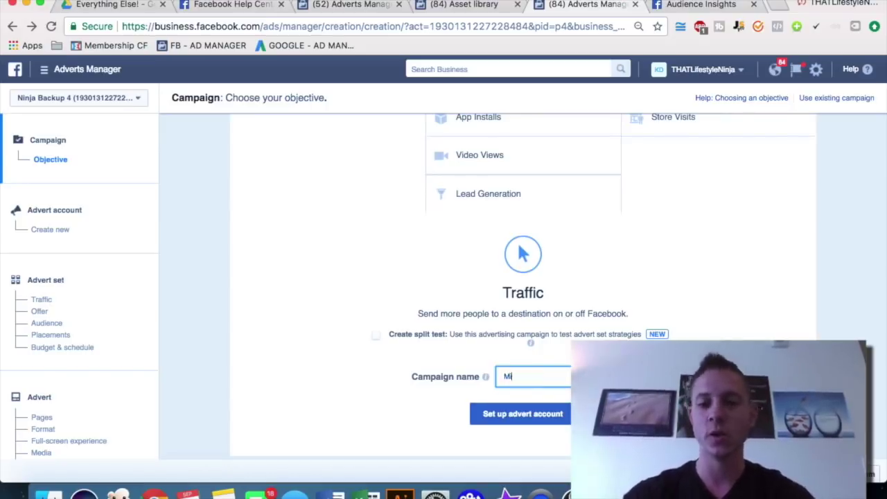
key("BackSpace")
key("BackSpace")
key("BackSpace")
type("Traffic ")
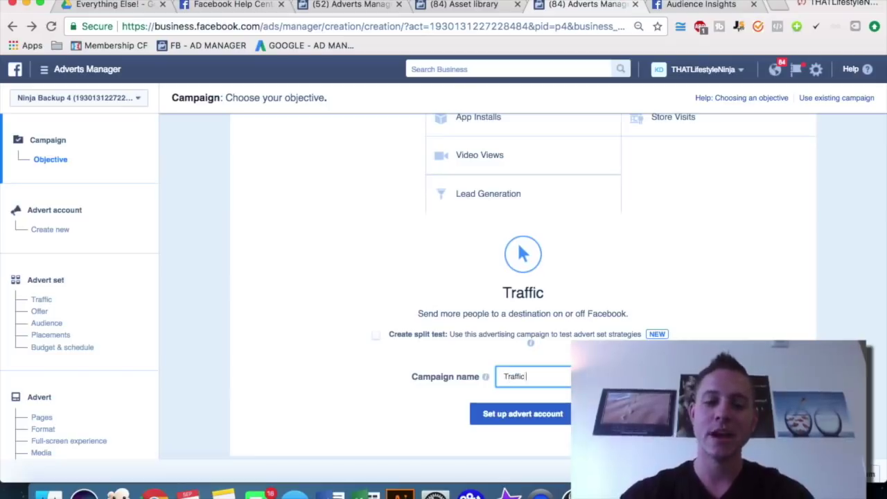
type("Micropig C")
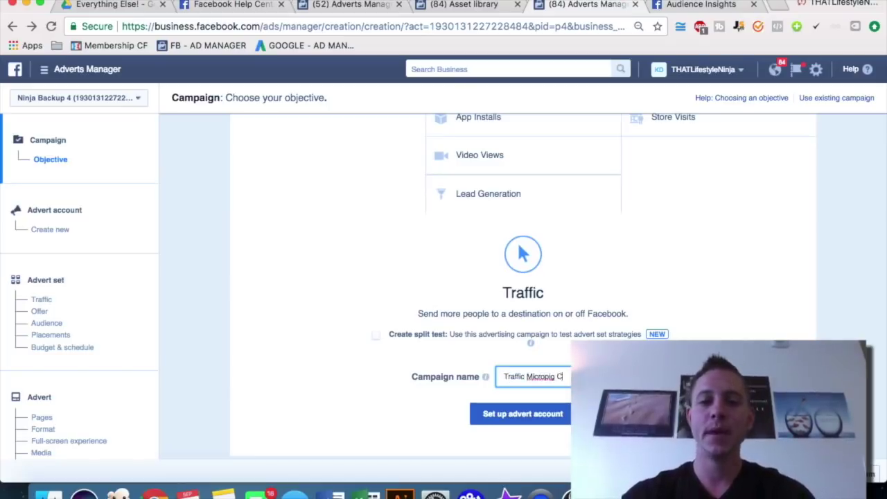
key("BackSpace")
type("Aug")
key("BackSpace")
key("BackSpace")
key("BackSpace")
type("S")
key("BackSpace")
type("9.1")
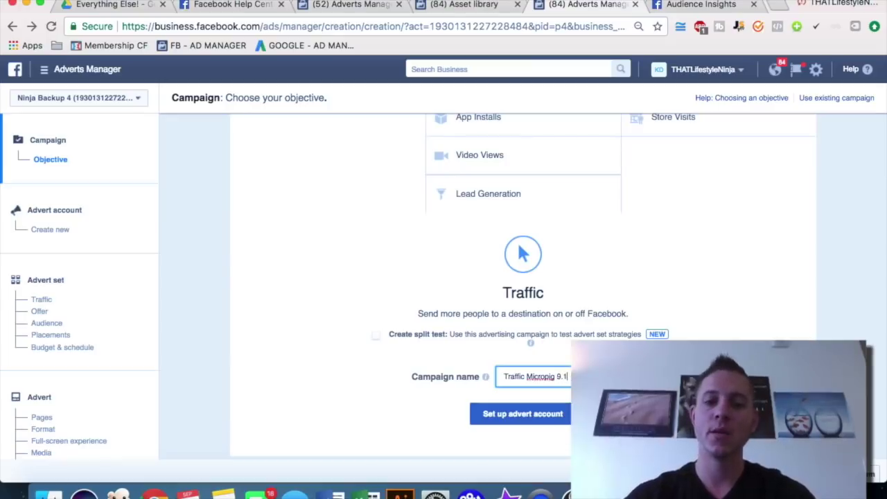
Hyphenate "Micro-pig" in the campaign name, insert "App" after it, and extend the name with "Likes Lookalike Aud"
key("Left")
key("Left")
key("Left")
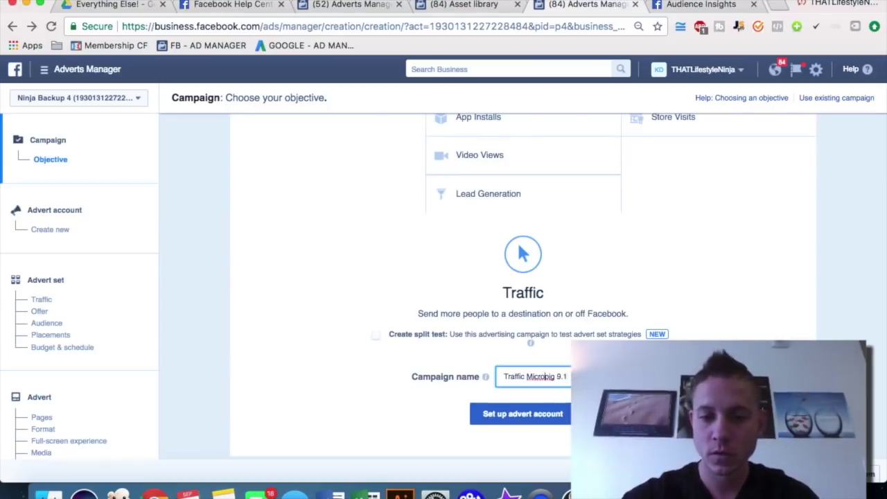
type("-")
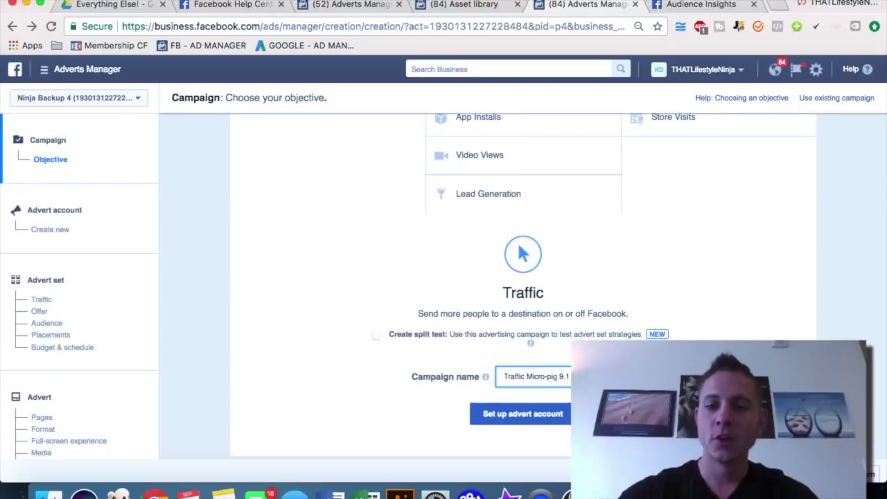
key("Right")
key("Right")
key("Right")
type("App")
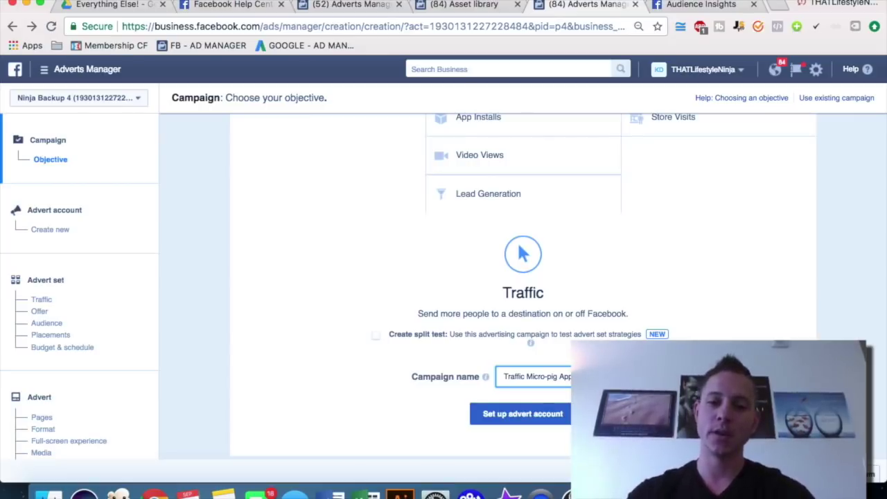
type("Lik")
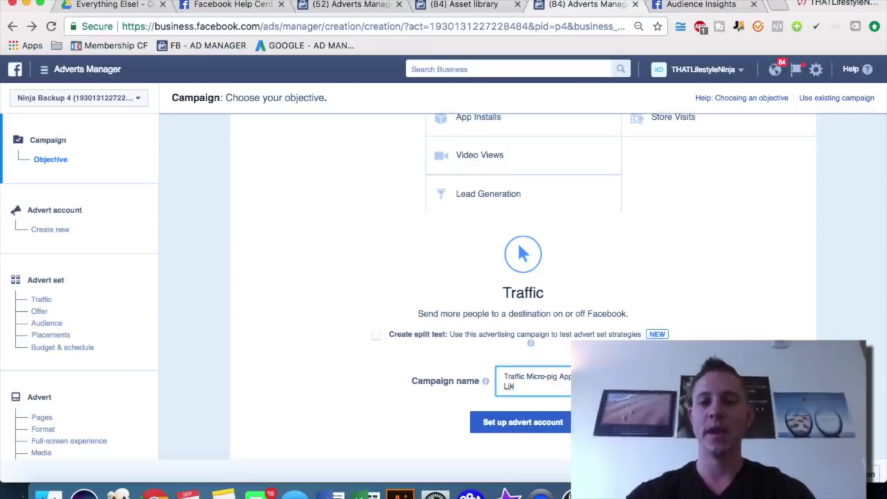
type("es Lookalike Aud")
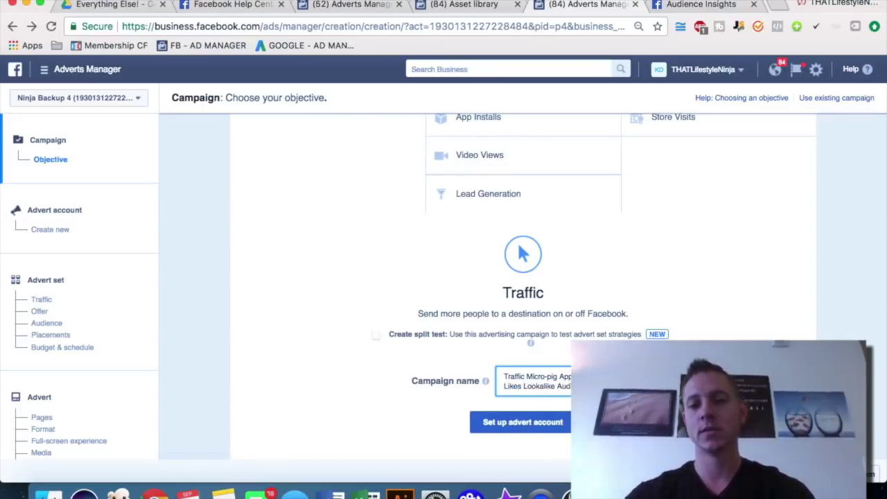
Remove "Likes Lookalike Aud" from the campaign name and proceed through the advert account setup with its default settings to the advert set
key("shift+super+Left")
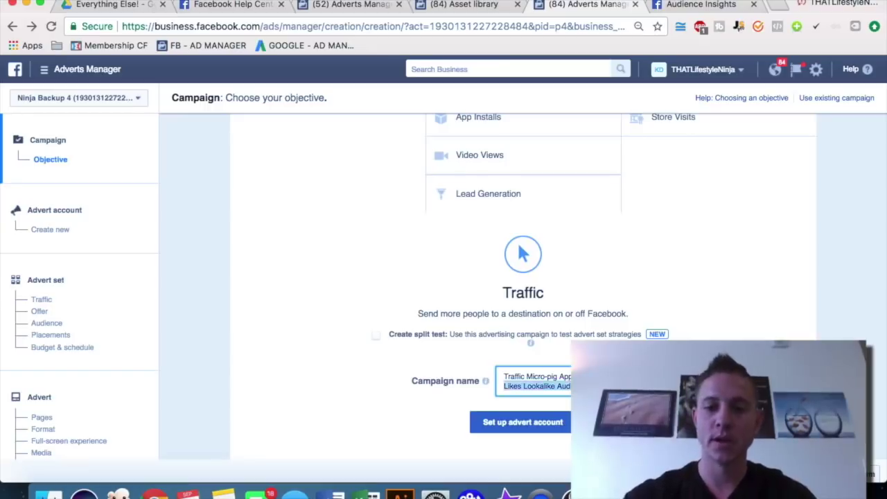
key("BackSpace")
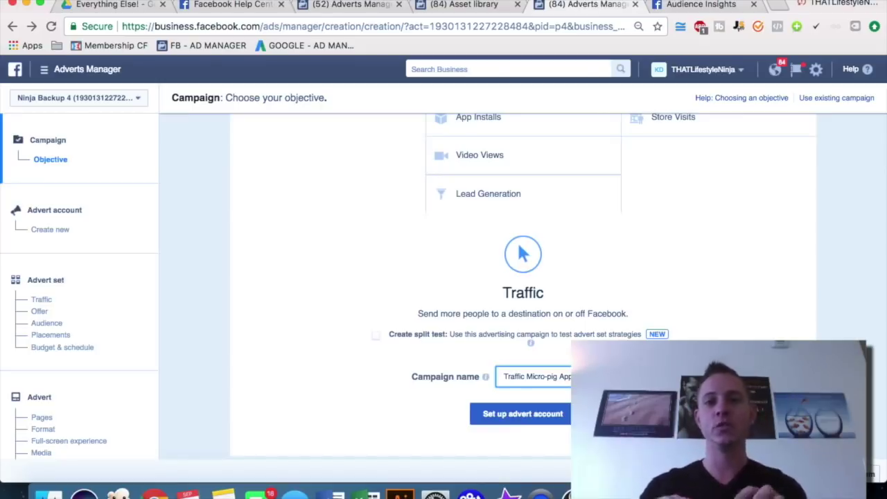
left_click(531, 424)
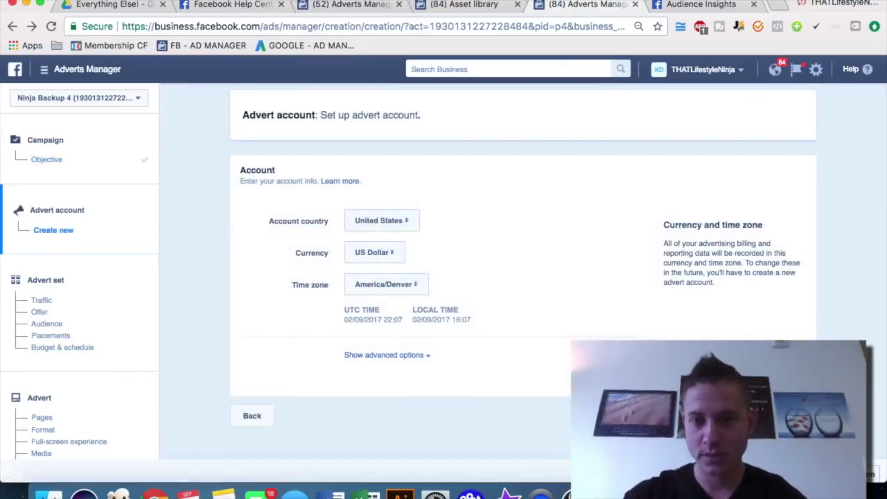
left_click(776, 416)
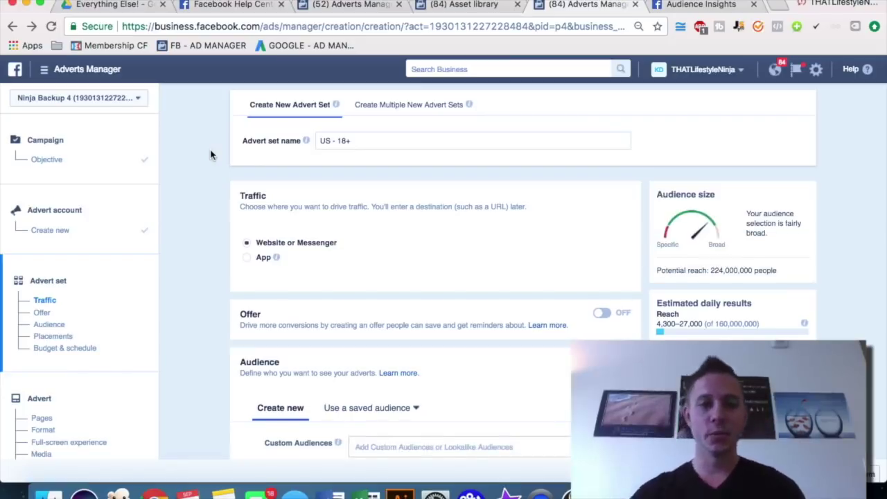
Replace the default advert set name with "Micro-Pig Apparel Audience Insights"
scroll(207, 183, "down", 1)
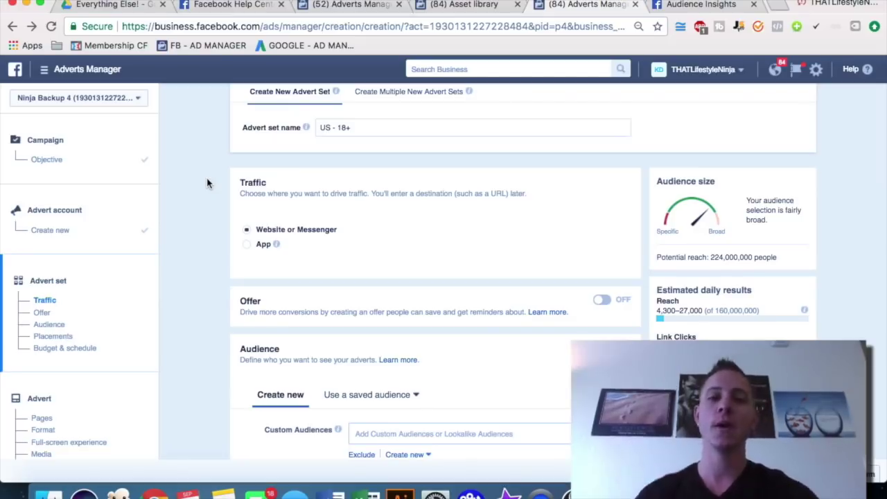
left_click(386, 126)
key("super+a")
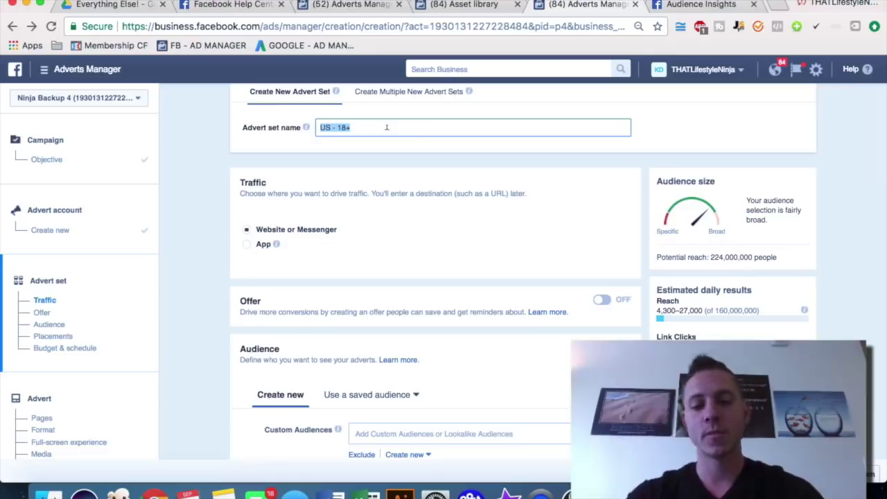
type("Micro-")
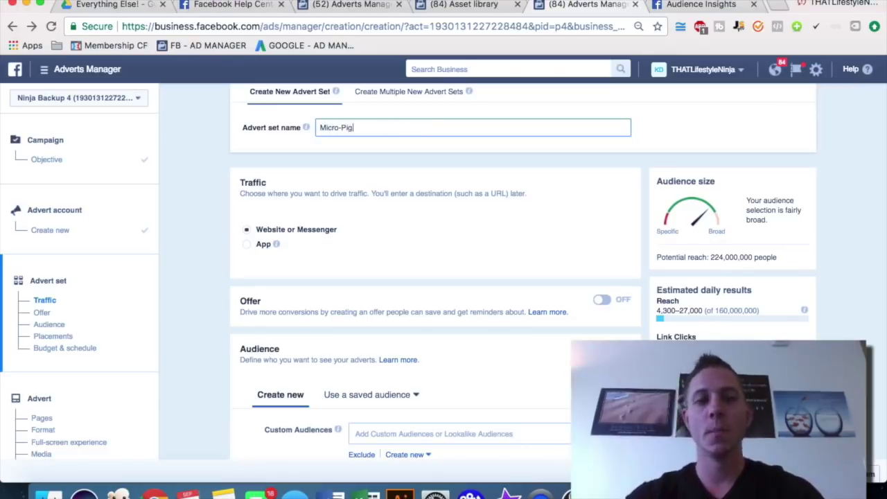
type("Pig Apparel")
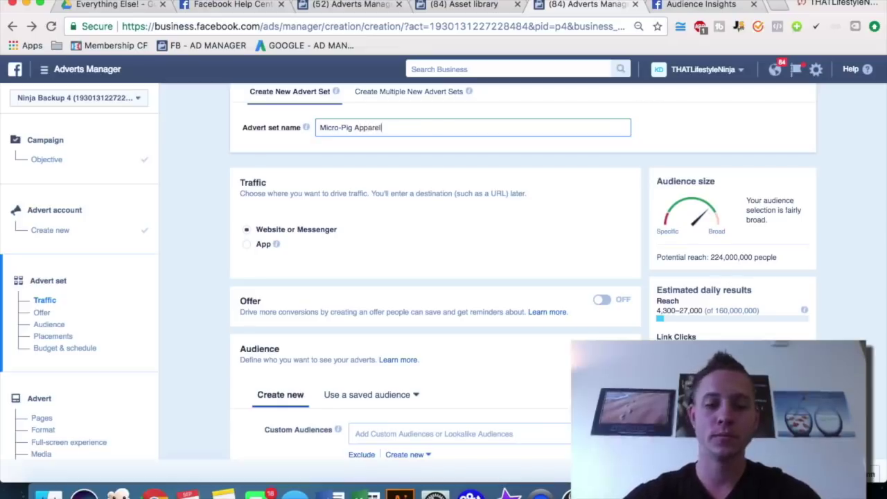
type(" Aud")
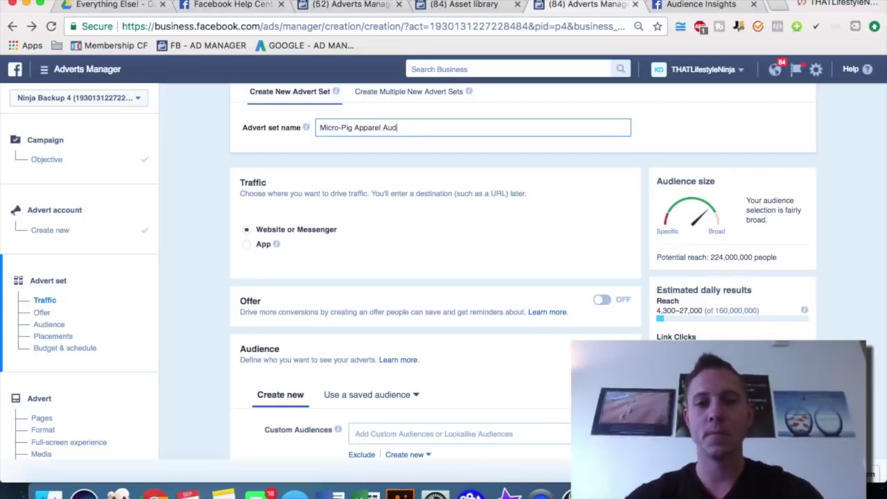
type("ience Ssig")
key("BackSpace")
key("BackSpace")
key("BackSpace")
type("sights")
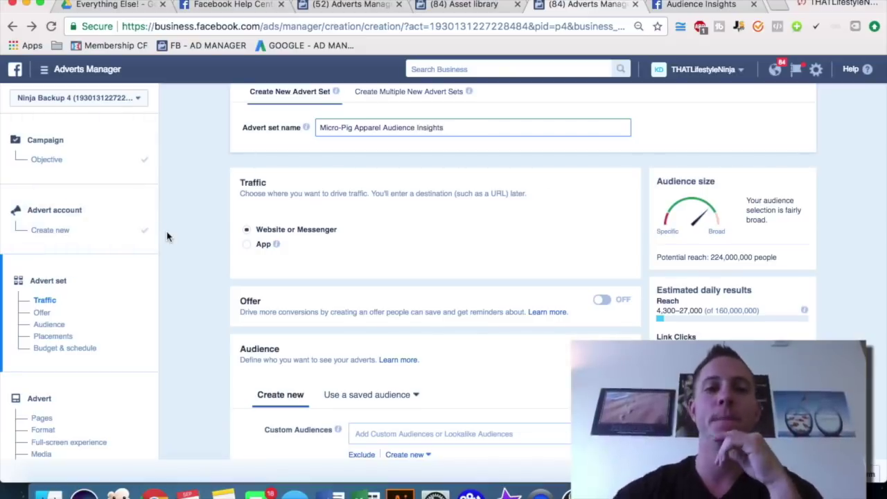
Review the advert set's Traffic, Offer and Audience sections, including the location, age, gender and language settings
scroll(167, 236, "up", 1)
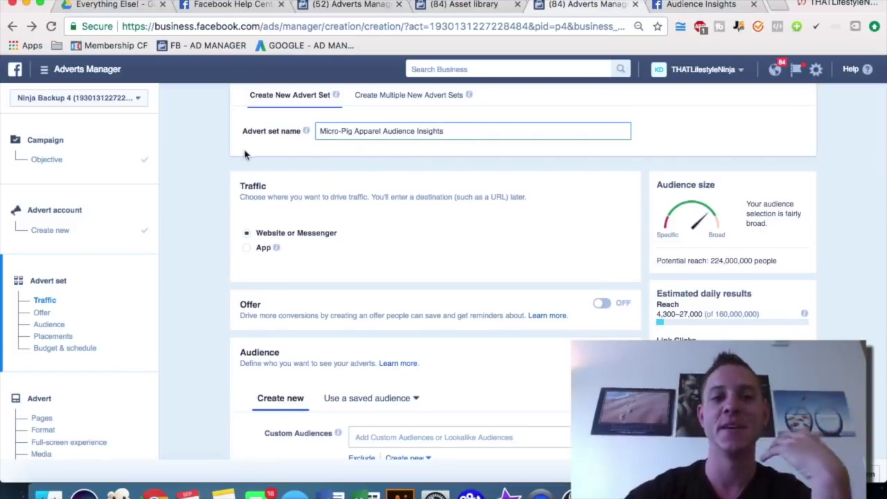
scroll(186, 196, "down", 1)
scroll(186, 196, "down", 4)
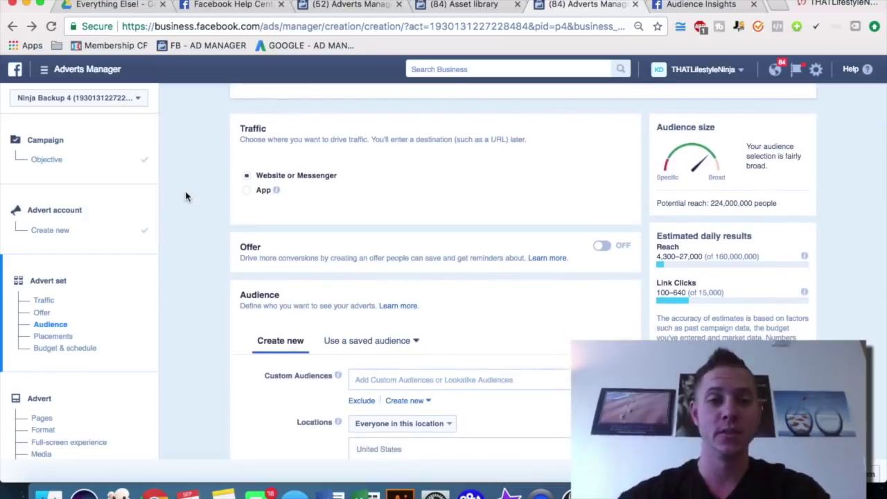
scroll(186, 196, "up", 1)
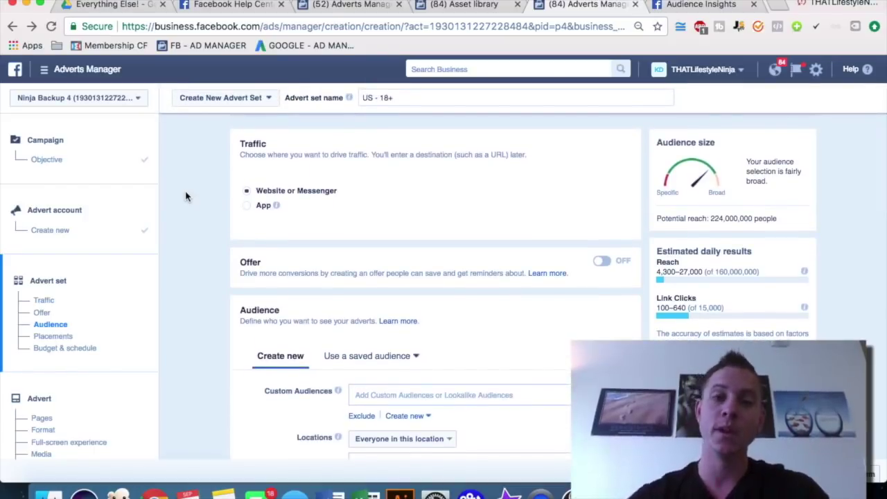
scroll(203, 135, "up", 4)
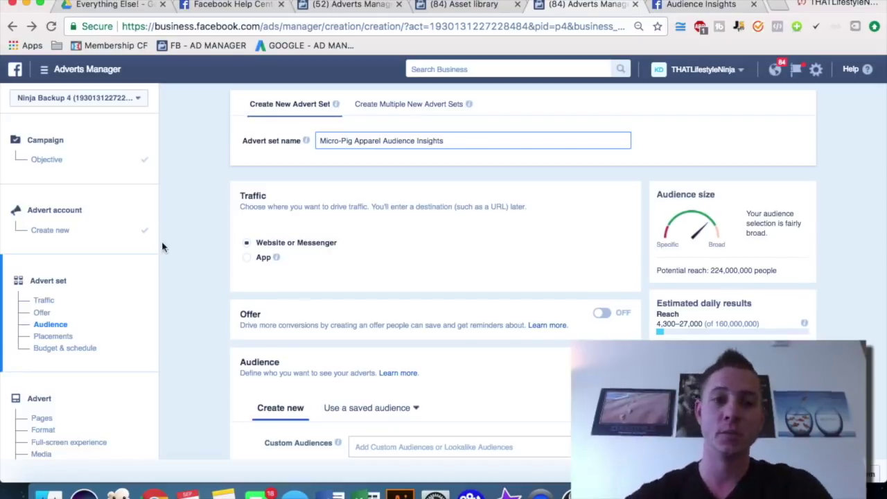
scroll(162, 247, "down", 3)
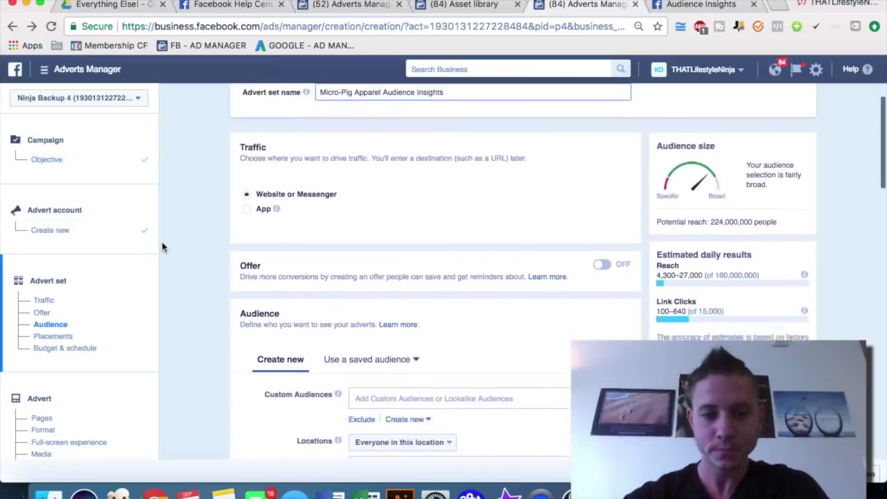
scroll(174, 257, "down", 6)
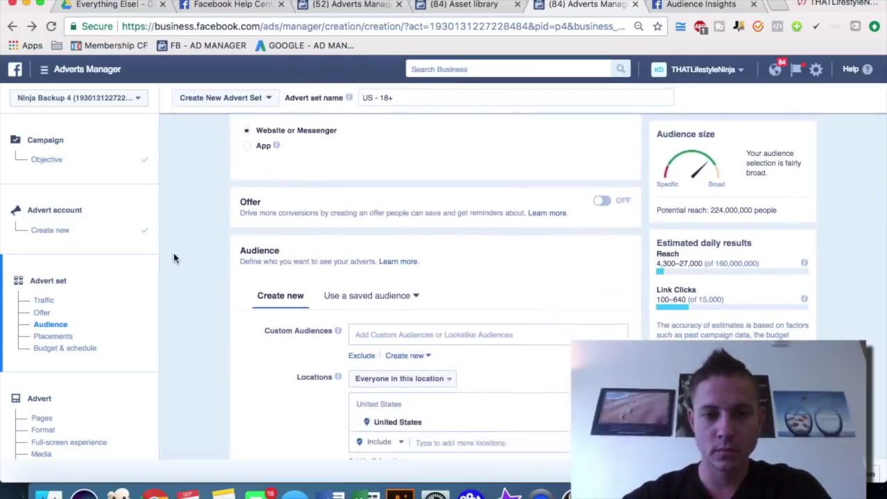
scroll(174, 258, "down", 1)
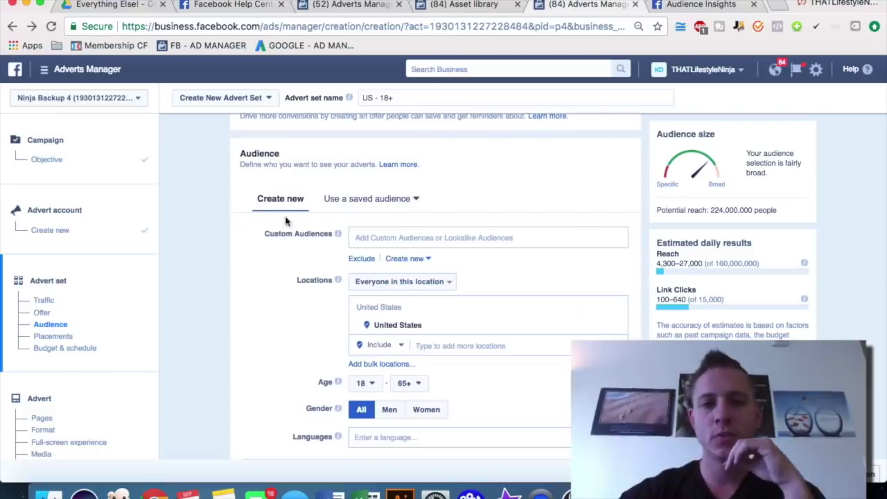
scroll(190, 208, "down", 2)
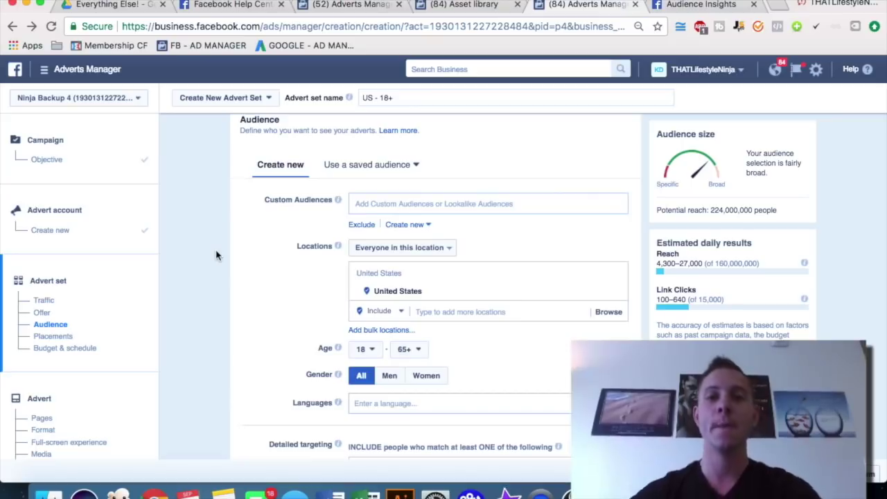
Switch to the Asset library and view the audience types that can be created there, without creating one
left_click(430, 13)
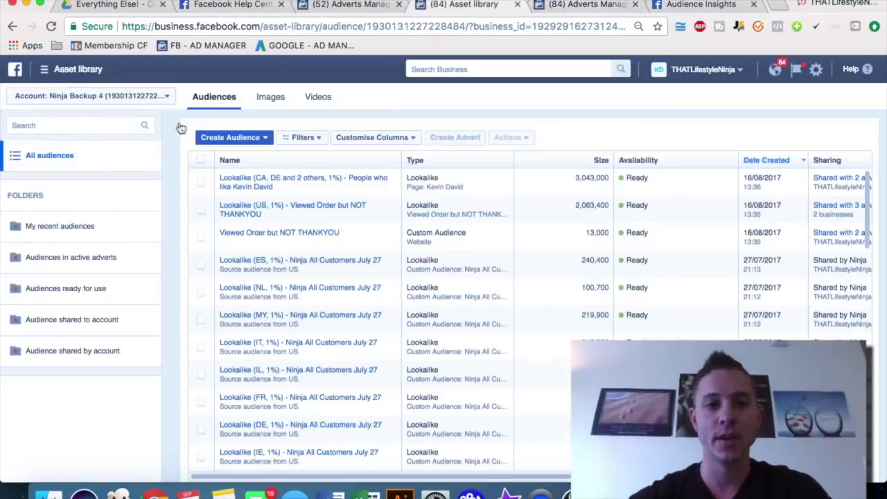
left_click(46, 72)
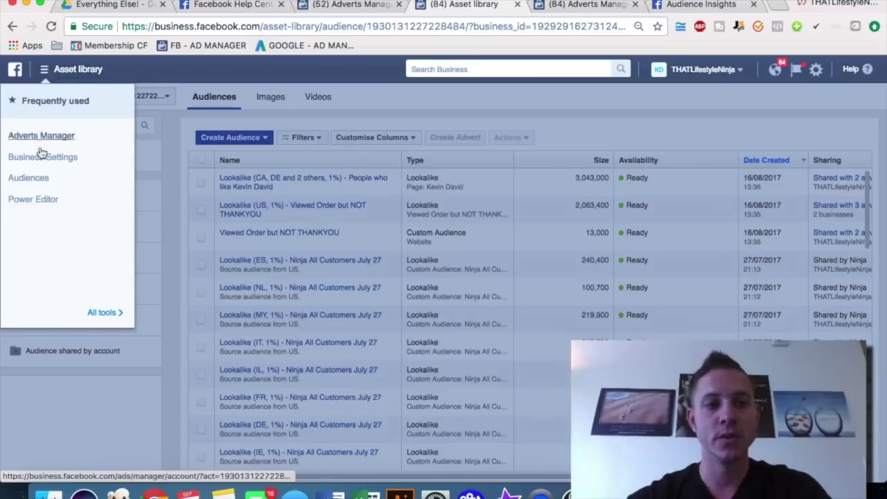
left_click(374, 111)
left_click(233, 137)
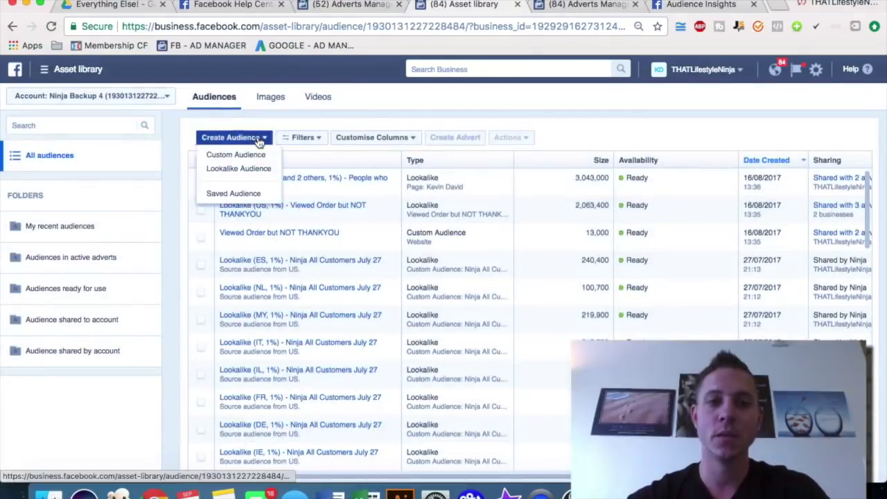
left_click(383, 103)
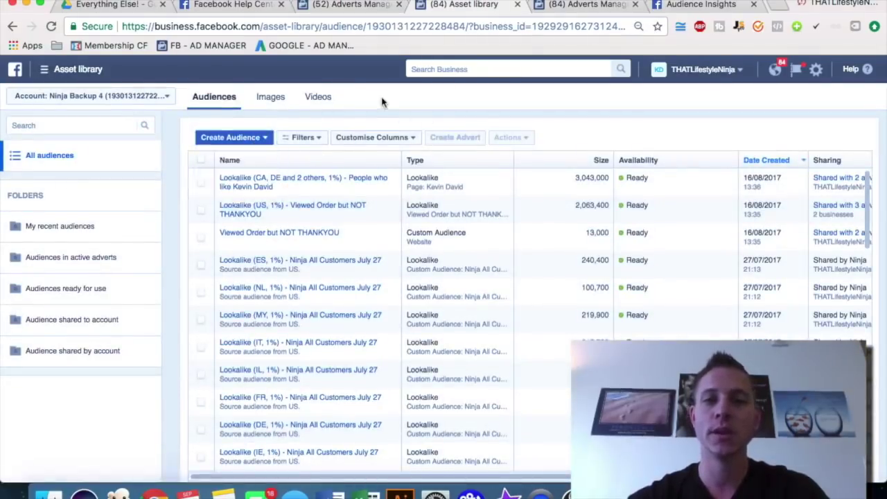
Return to the advert set, browse its available custom and lookalike audiences without choosing one, and review the demographic and detailed targeting options
left_click(574, 8)
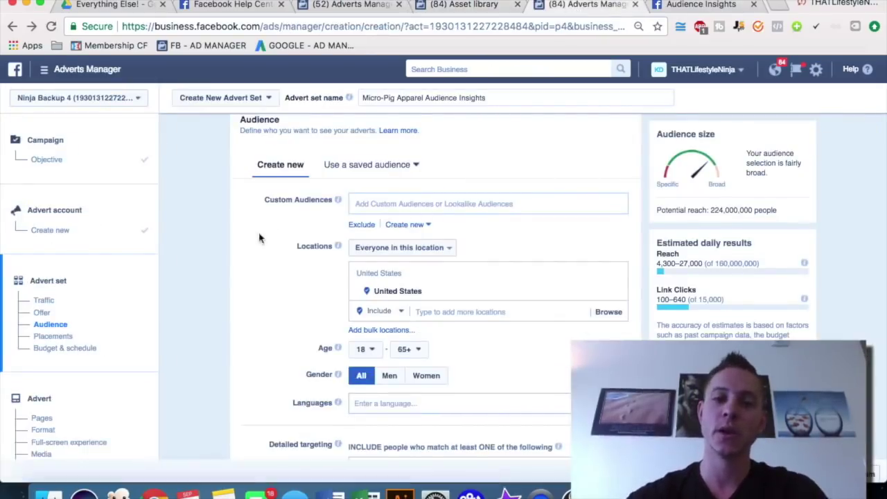
left_click(367, 203)
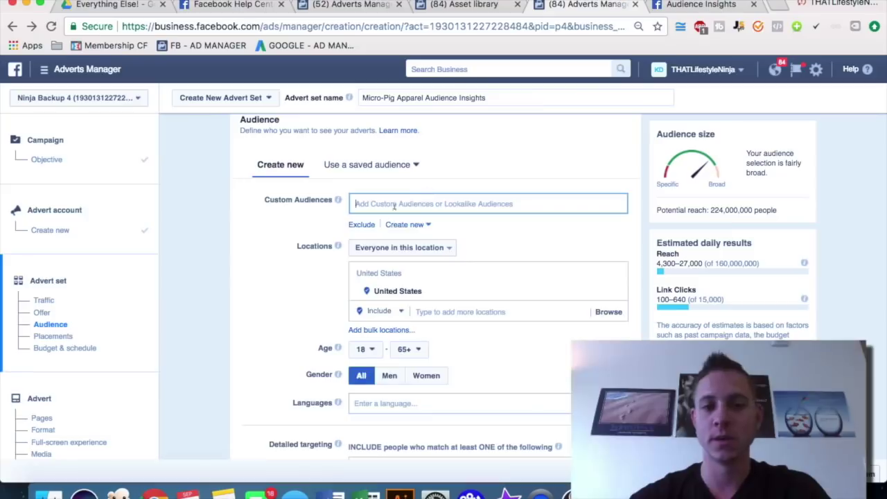
scroll(386, 296, "down", 5)
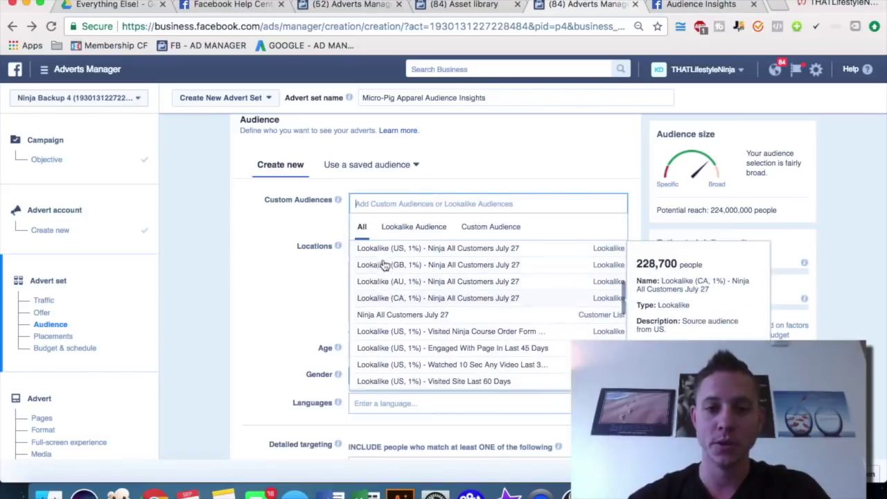
scroll(372, 289, "down", 1)
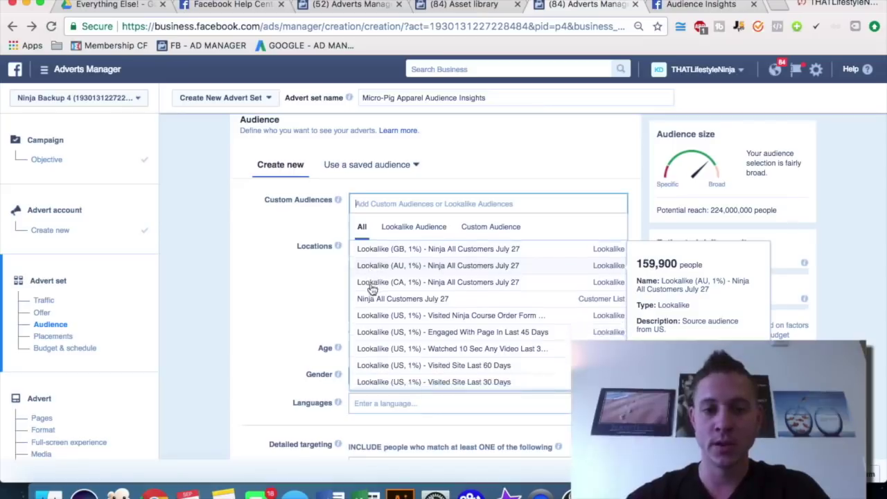
scroll(374, 291, "down", 1)
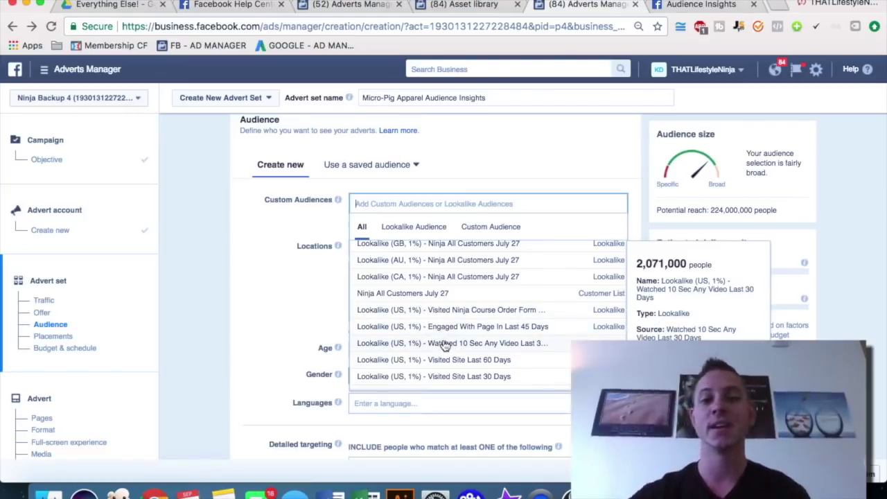
scroll(430, 347, "down", 2)
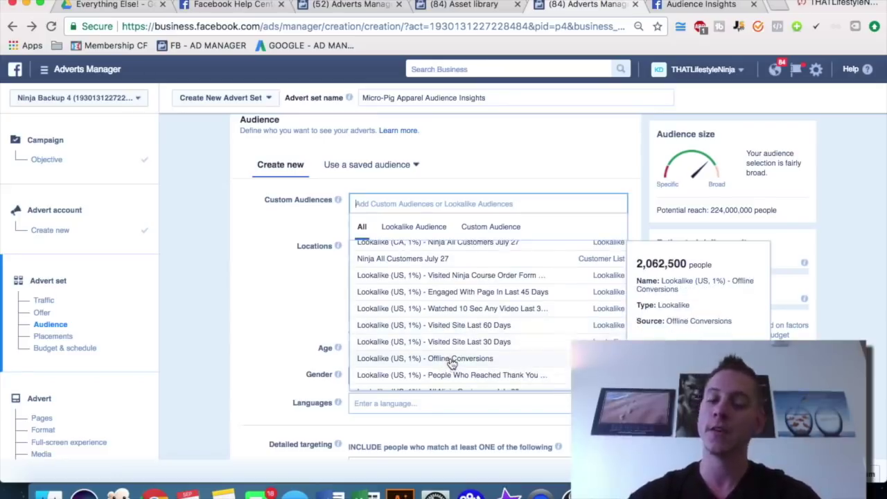
left_click(509, 152)
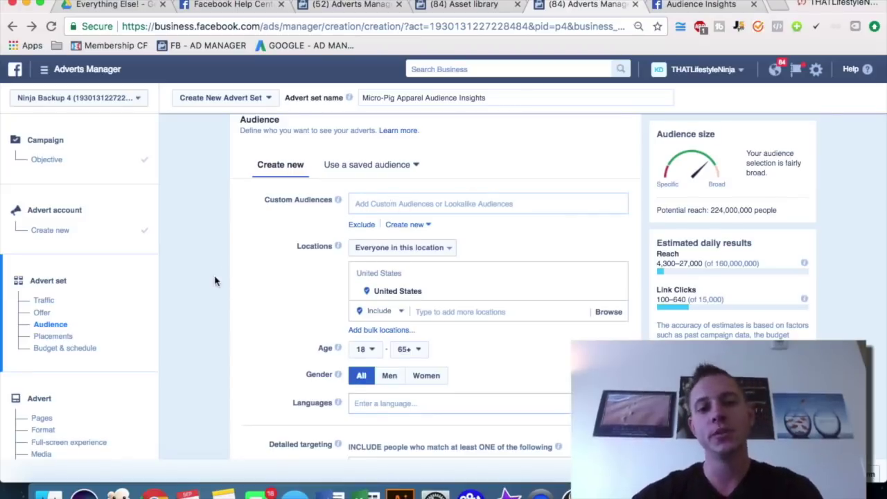
scroll(215, 280, "down", 1)
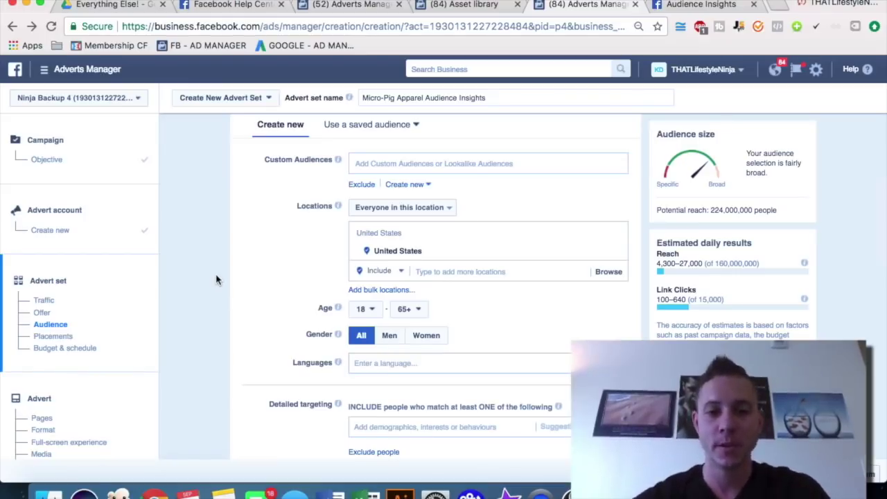
scroll(216, 279, "down", 1)
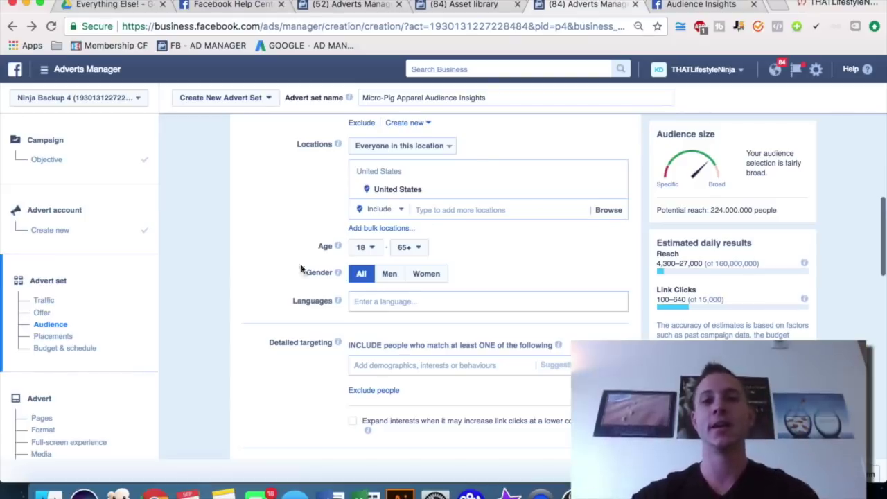
Start Audience Insights with everyone on Facebook, show the audience's demographics and dismiss the location tip
left_click(695, 6)
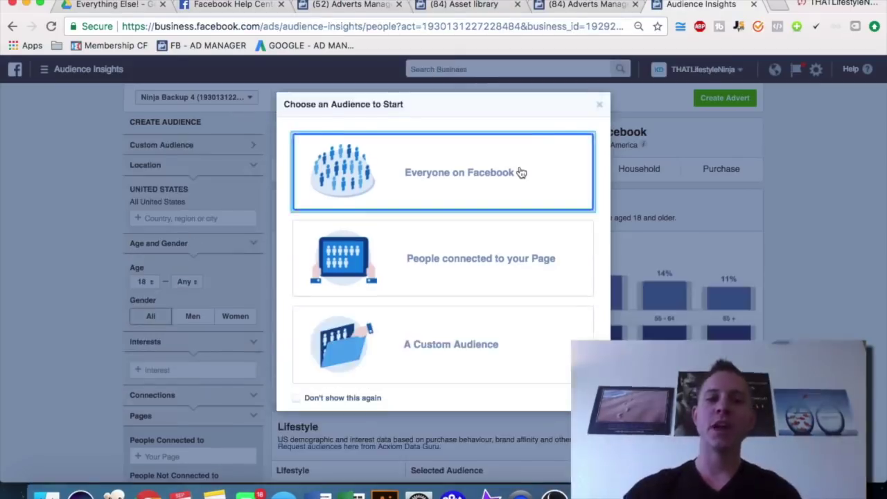
left_click(520, 172)
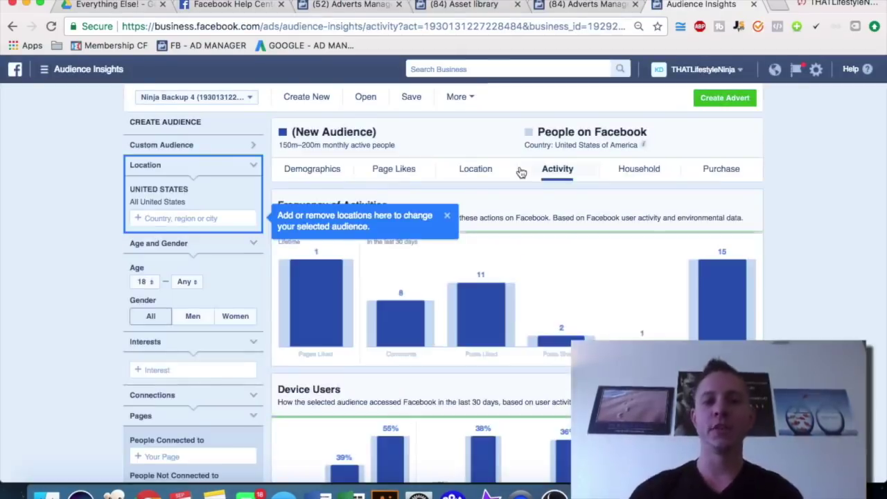
left_click(299, 173)
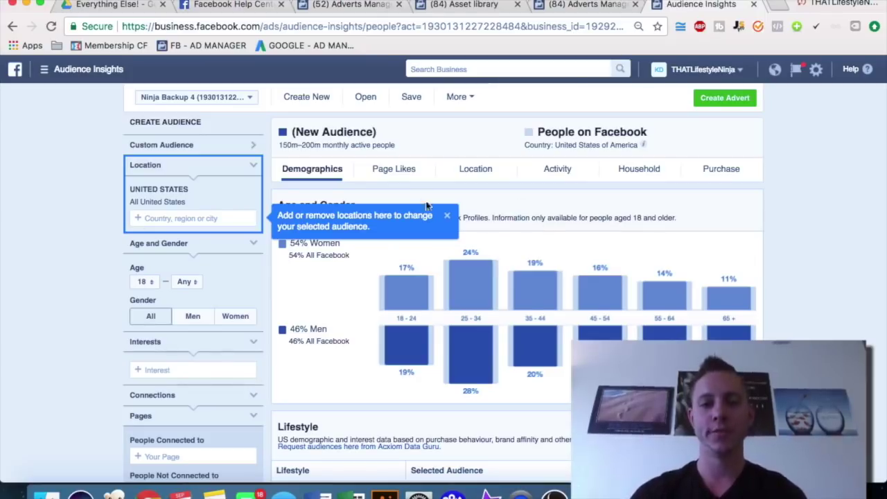
left_click(447, 214)
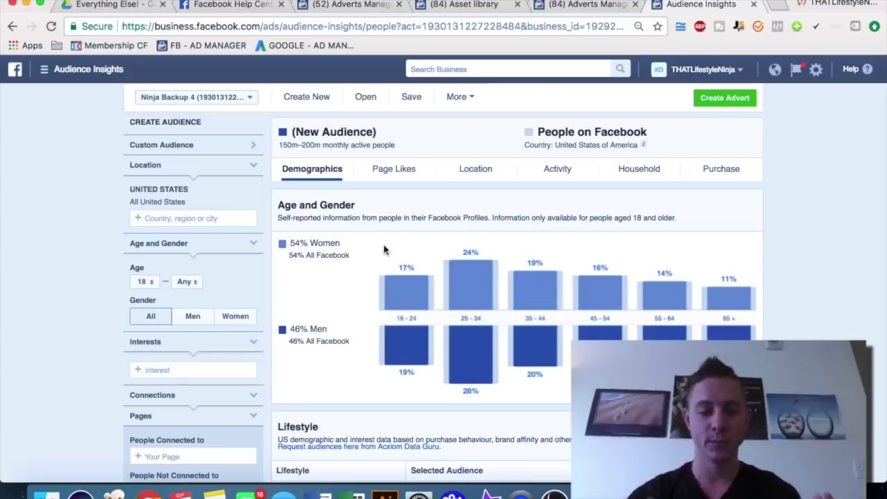
Add the Miniature pig interest to the new audience and review its age and gender demographics
scroll(87, 199, "down", 1)
scroll(87, 200, "up", 1)
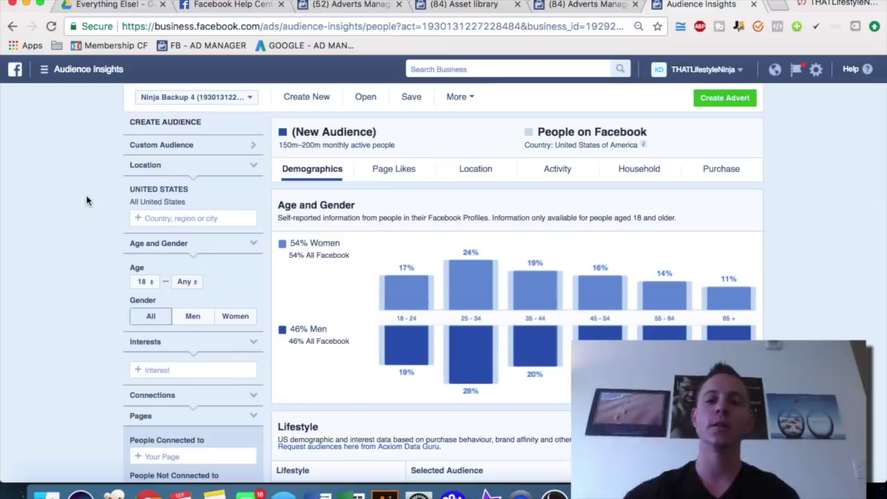
scroll(79, 275, "down", 1)
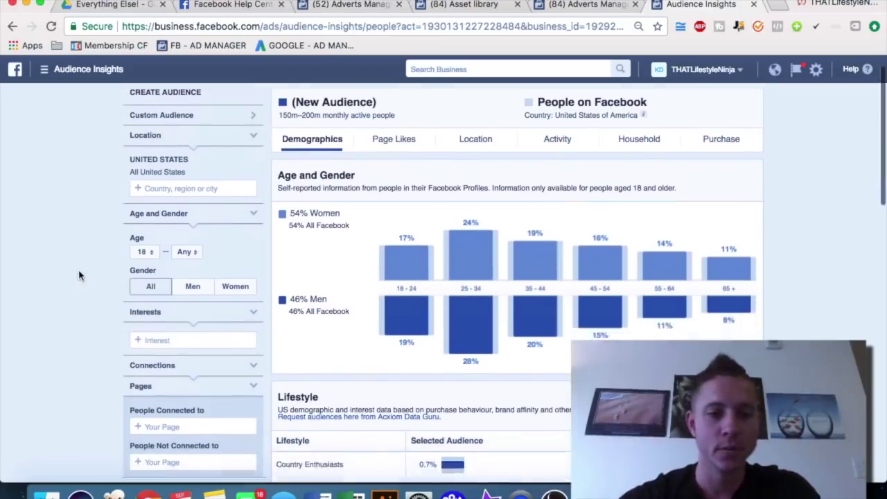
scroll(82, 276, "down", 1)
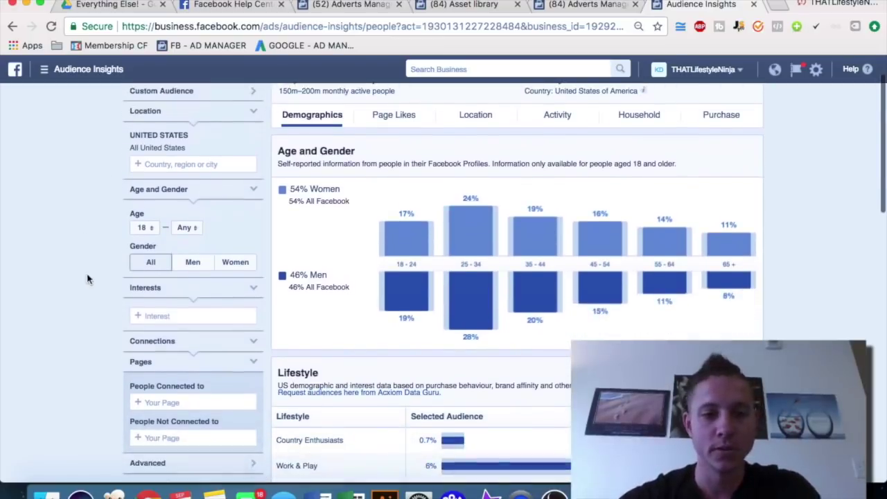
left_click(167, 315)
type("micro pig")
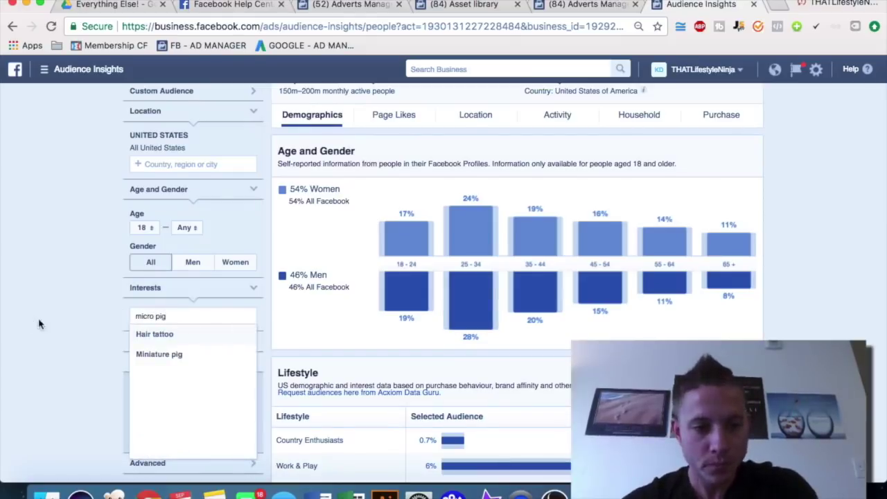
left_click(158, 354)
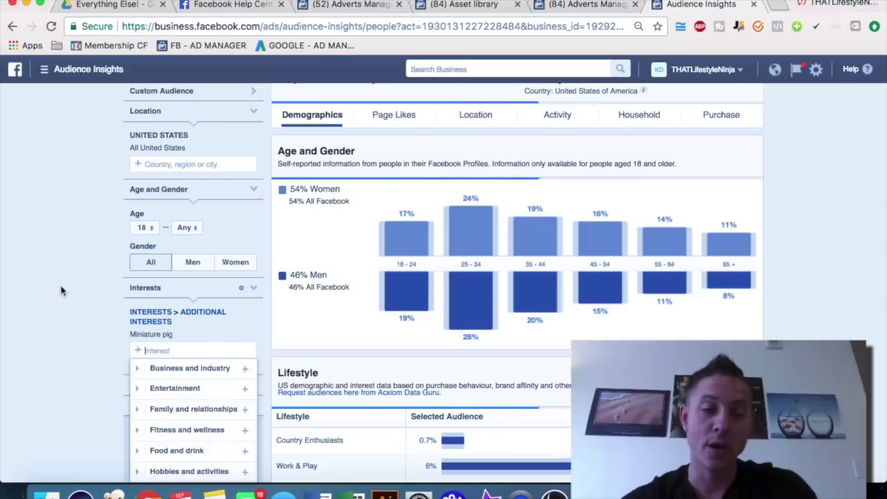
scroll(72, 292, "up", 2)
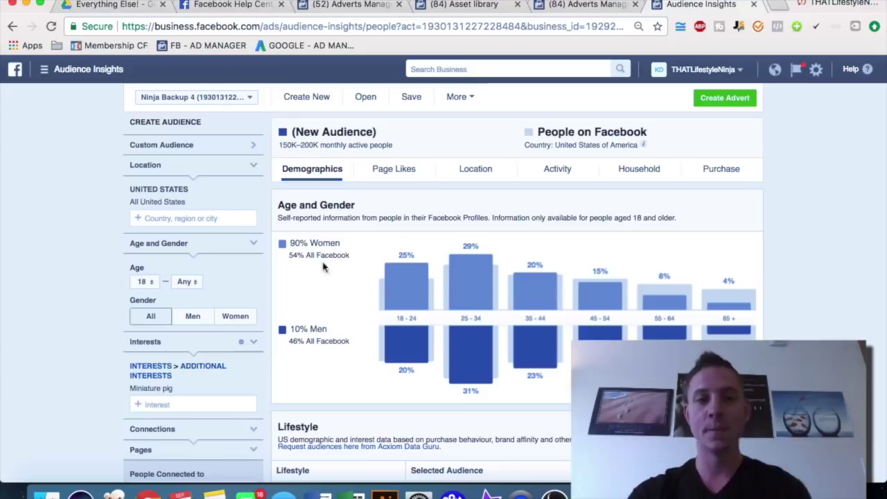
Limit the advert set's gender targeting to Women and return to Audience Insights
left_click(568, 5)
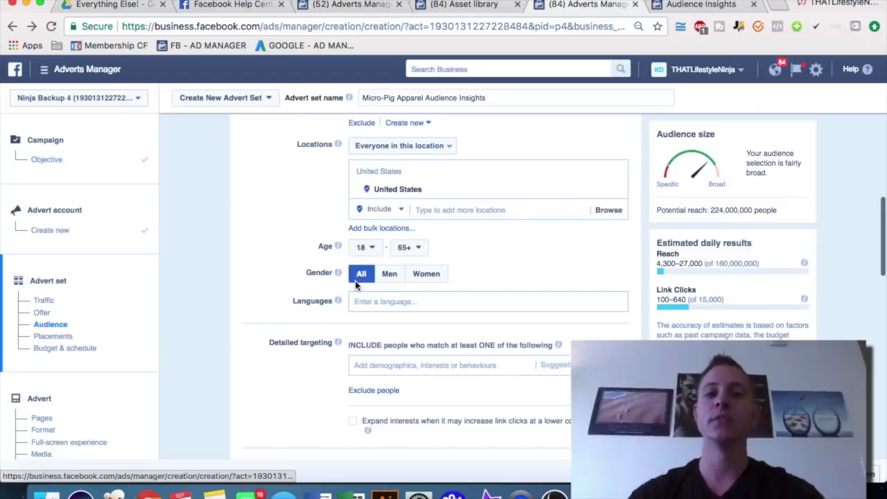
left_click(438, 277)
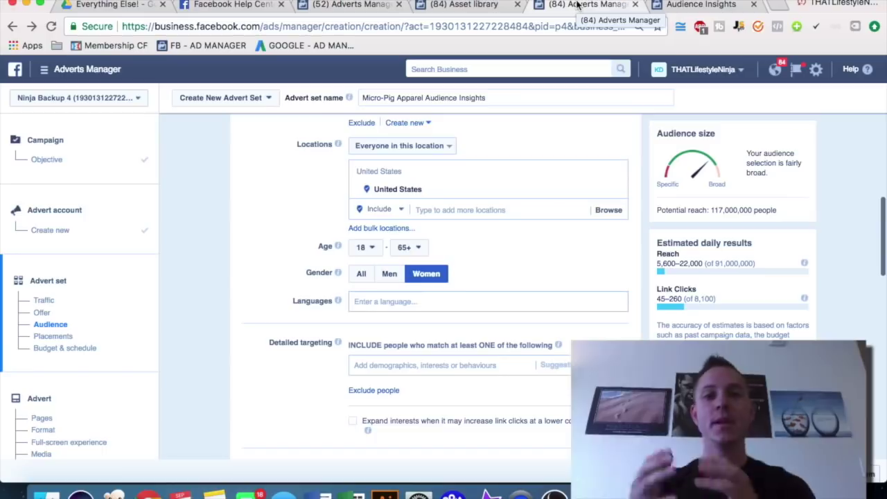
left_click(685, 6)
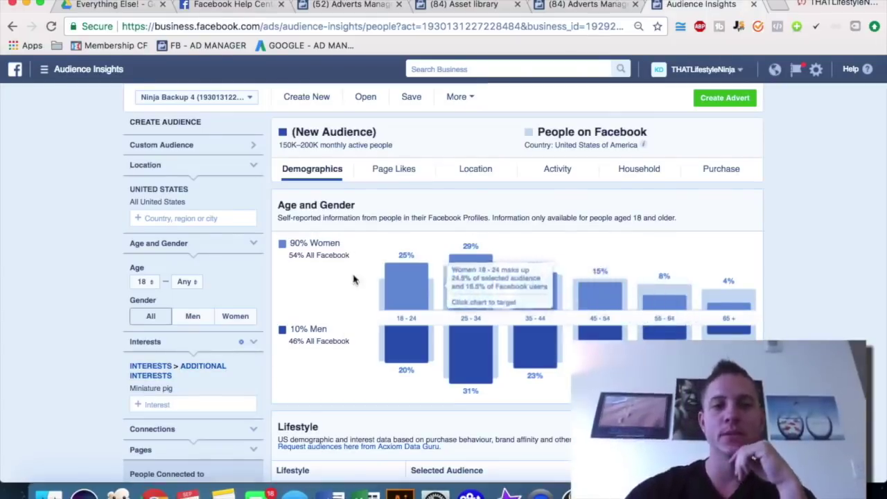
Check the audience's top towns and cities, and replace the advert set's United States location with Lexington, Kentucky
left_click(475, 175)
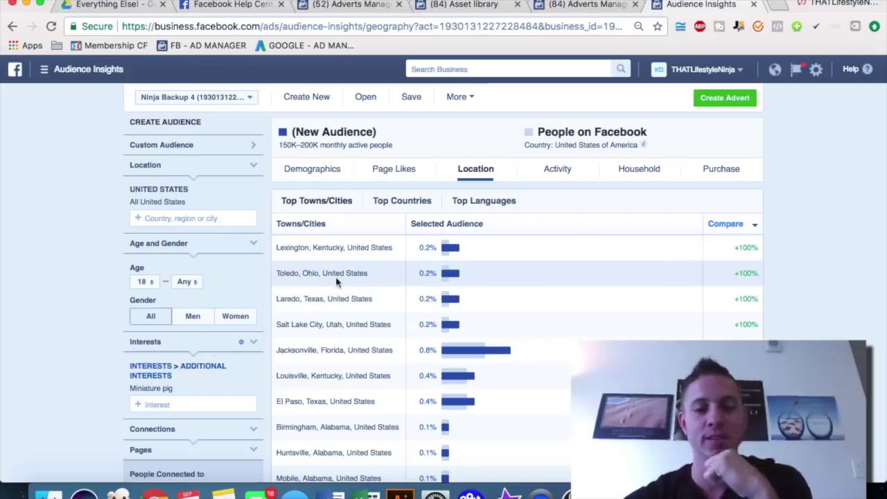
left_click(589, 5)
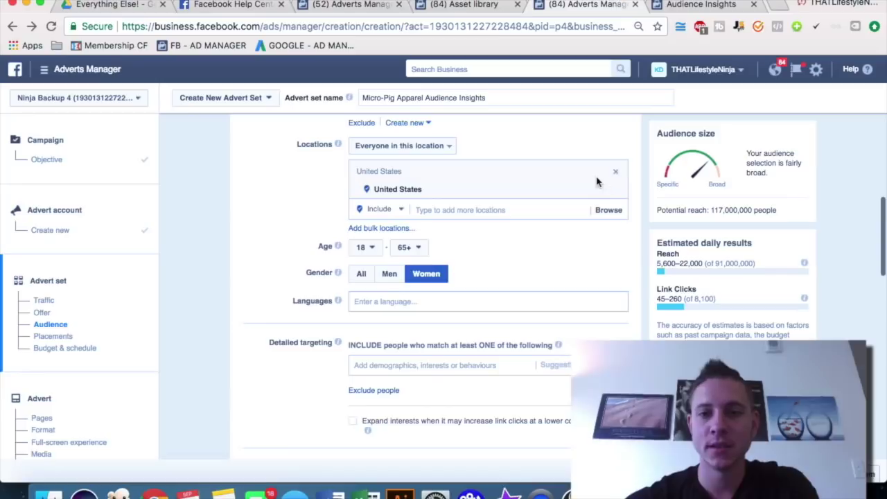
left_click(616, 192)
left_click(450, 170)
type("lexingt")
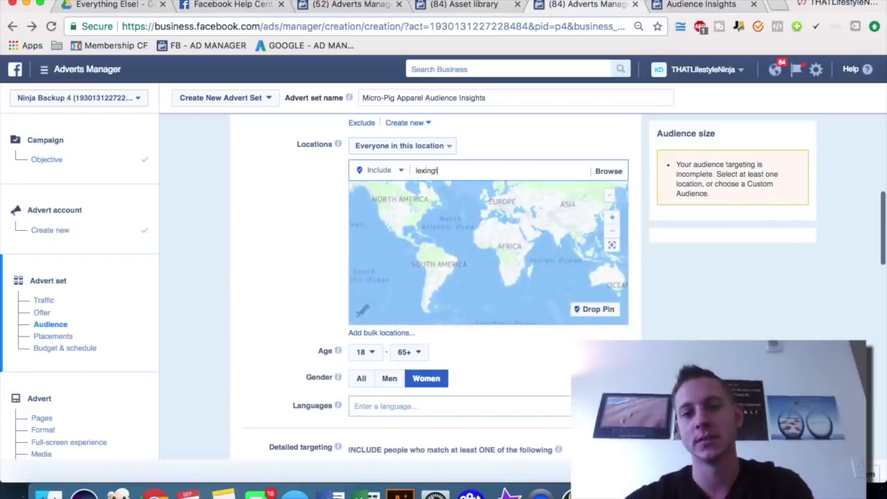
type("on")
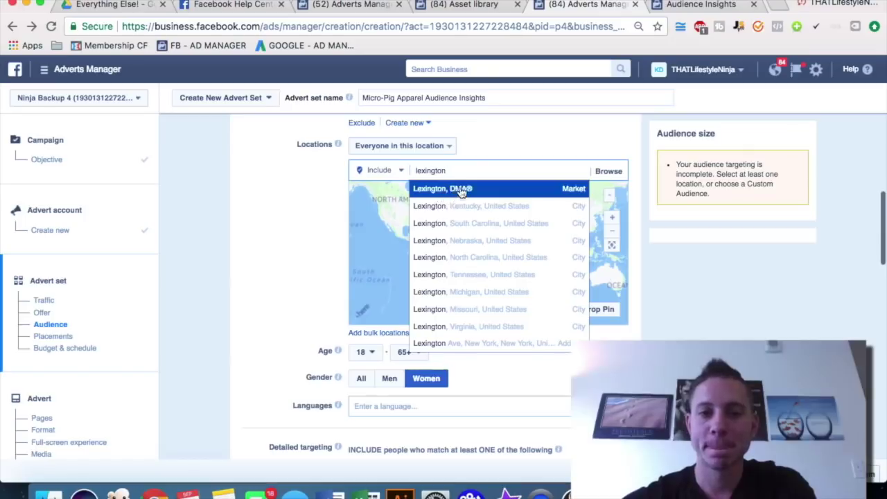
left_click(476, 206)
Return to Audience Insights and examine the audience's top towns and cities and its frequency of activities on Facebook
left_click(700, 4)
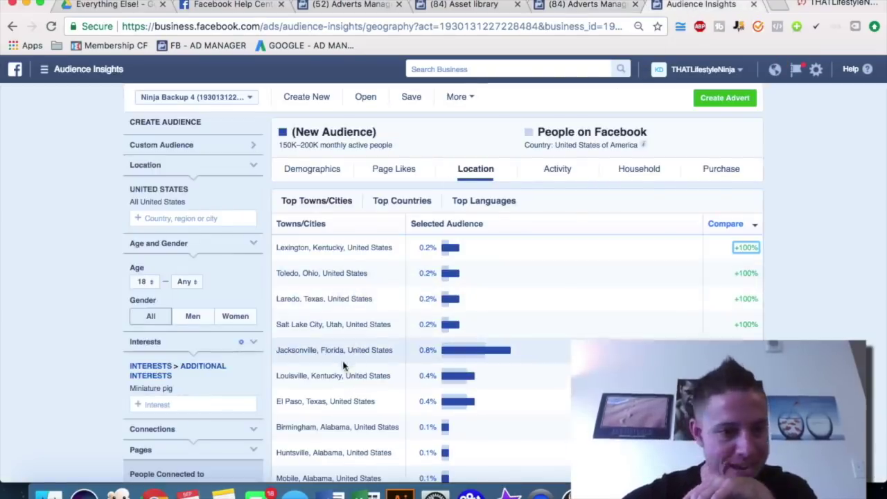
scroll(365, 369, "down", 3)
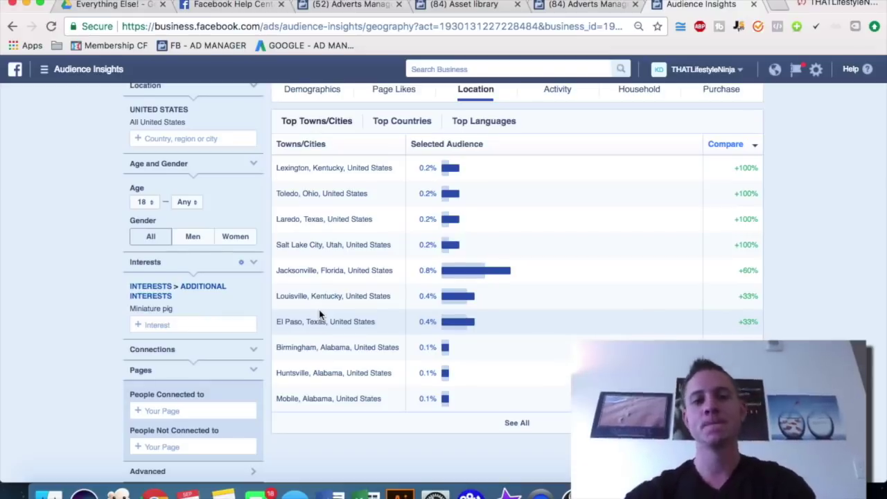
mouse_move(486, 254)
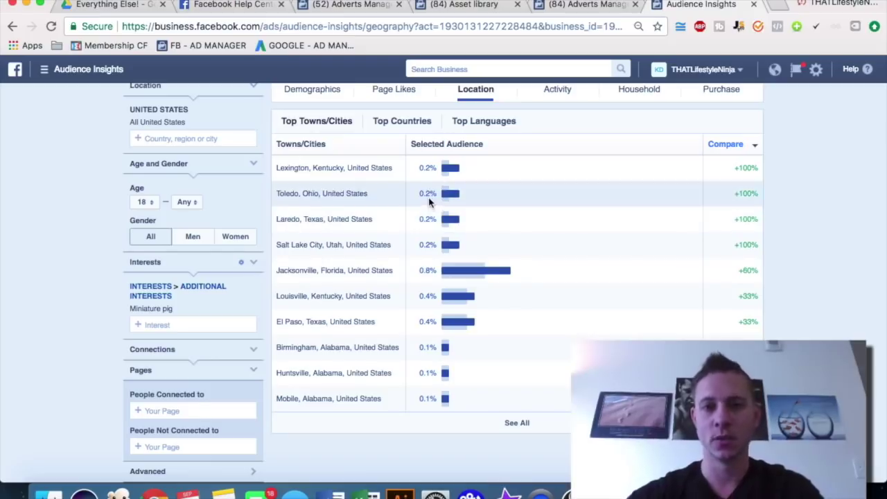
scroll(509, 123, "up", 1)
left_click(550, 123)
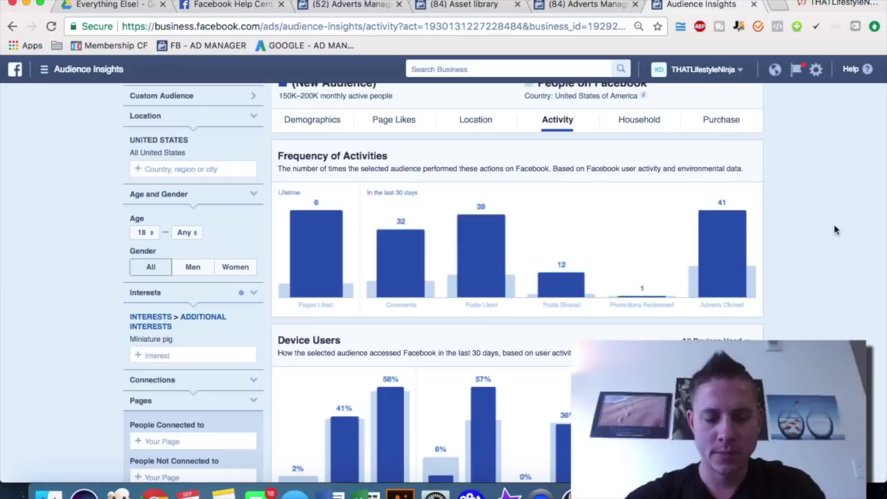
mouse_move(831, 268)
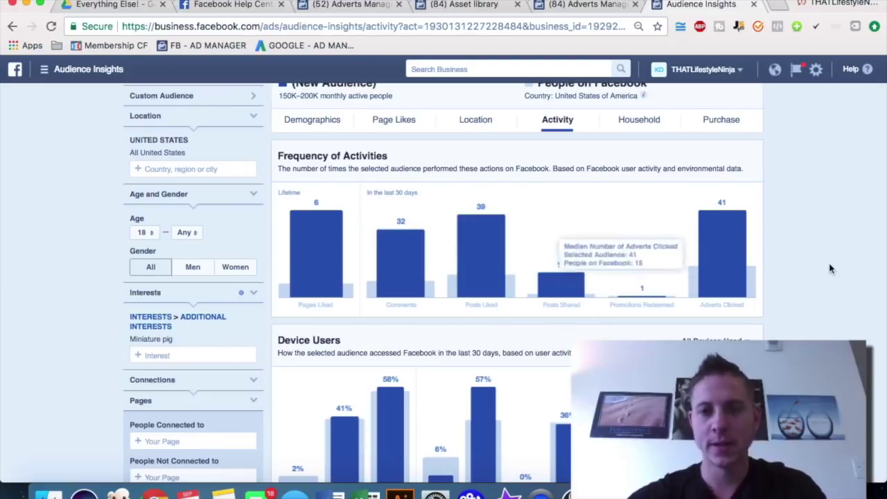
scroll(810, 282, "down", 1)
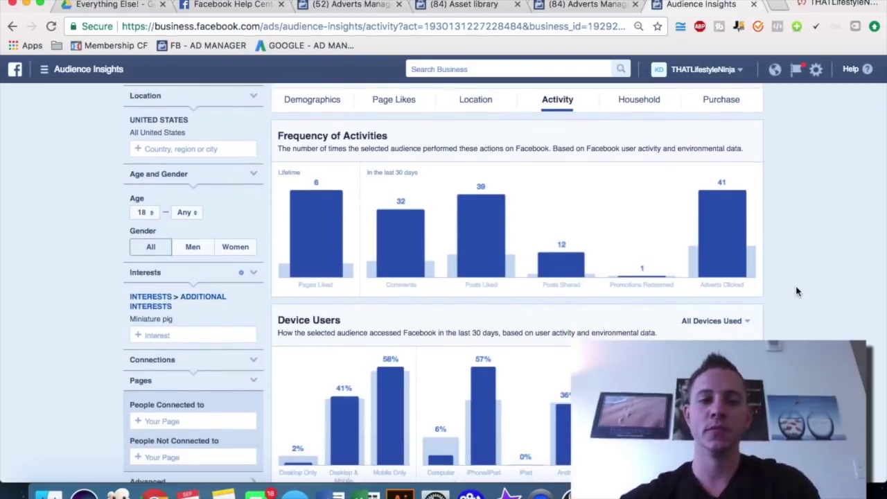
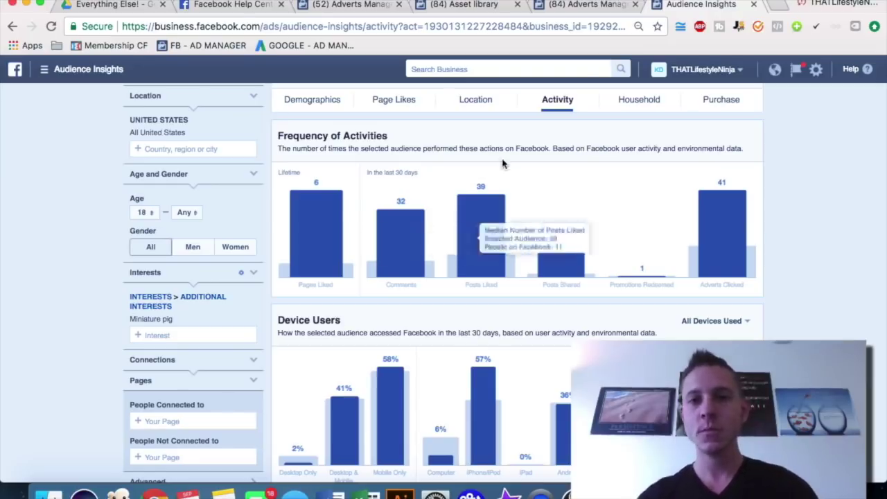
Examine the audience's household income distribution and its share of home owners and renters
left_click(630, 101)
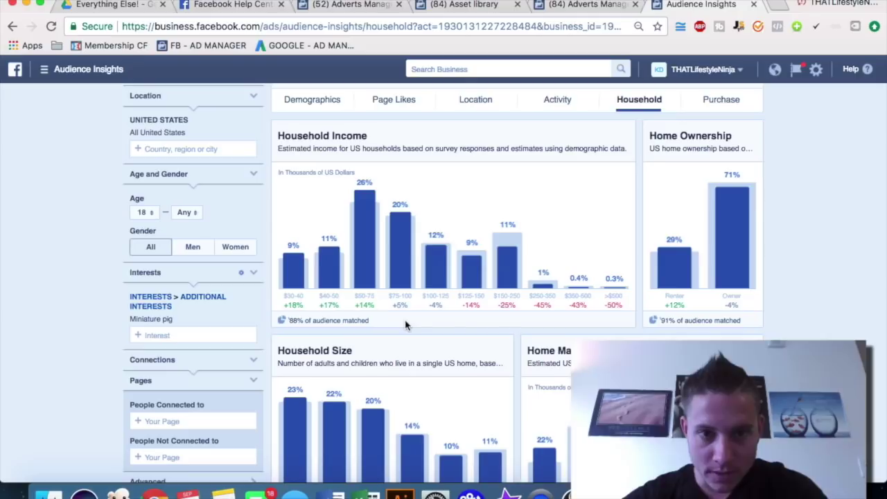
mouse_move(363, 302)
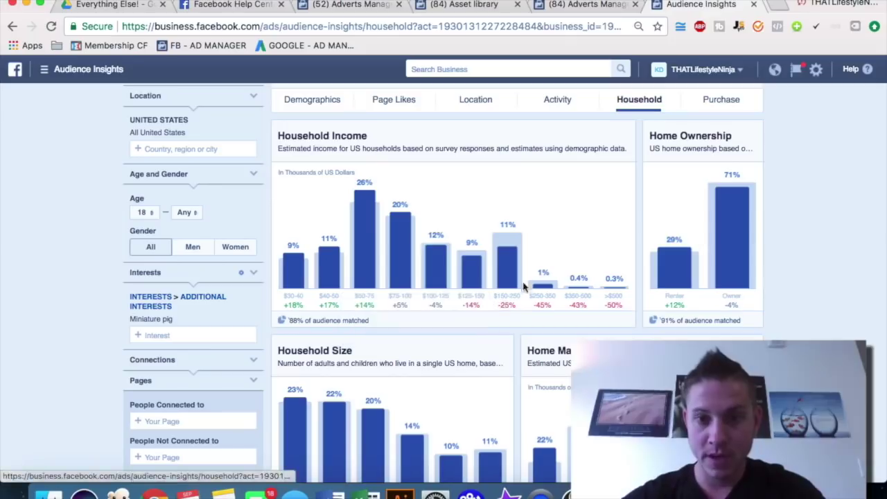
mouse_move(506, 236)
mouse_move(506, 304)
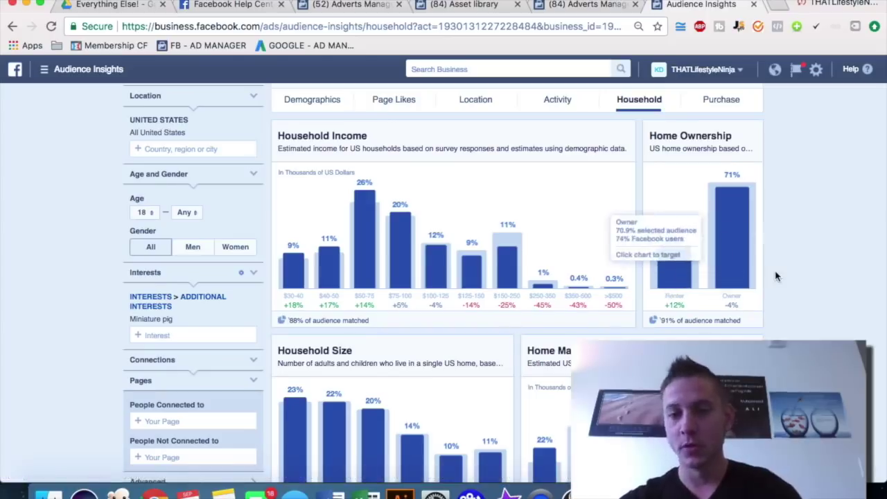
scroll(776, 274, "down", 2)
scroll(774, 273, "up", 1)
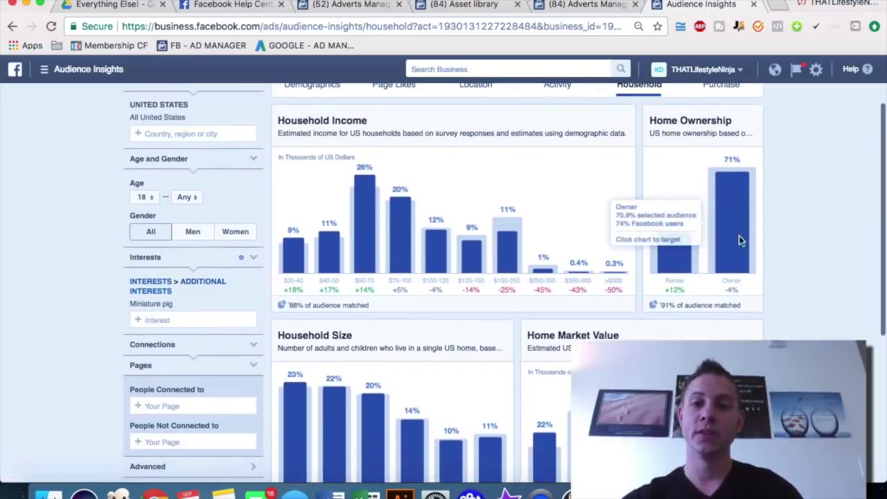
Switch back to the advert set and bring up its detailed targeting options
left_click(570, 6)
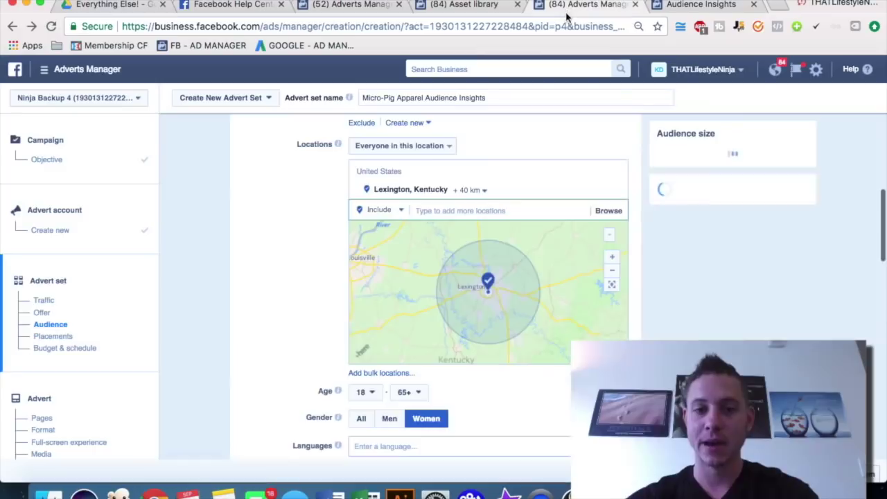
scroll(293, 265, "down", 5)
scroll(293, 267, "down", 1)
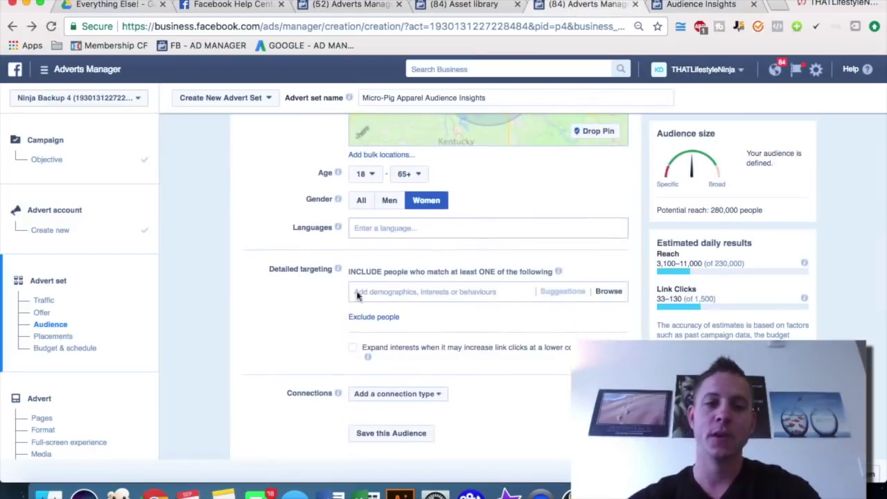
left_click(371, 298)
type("own")
key("BackSpace")
key("BackSpace")
type("home own")
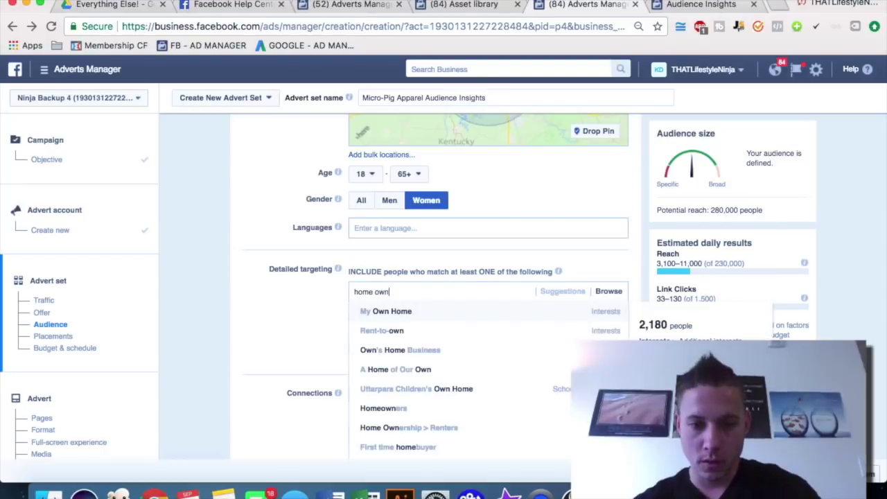
left_click(409, 425)
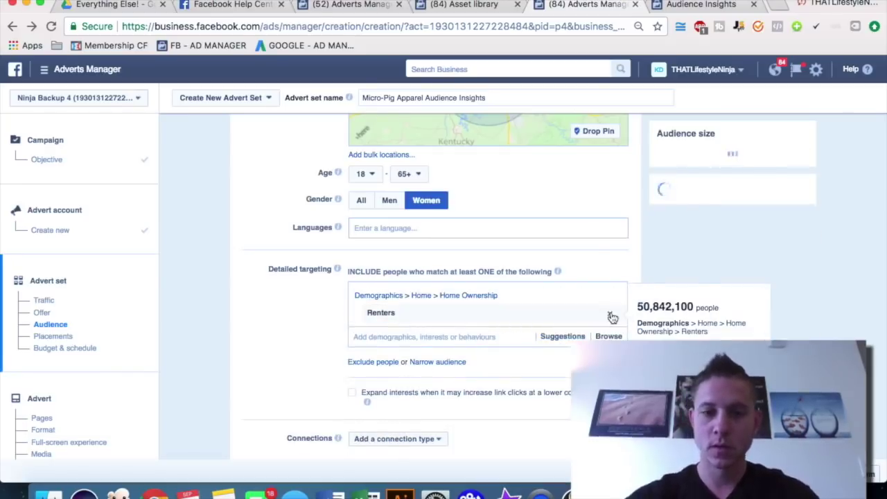
left_click(610, 316)
Add the Homeowners demographic from Home Ownership to the advert set's detailed targeting
left_click(463, 290)
type("homeowner")
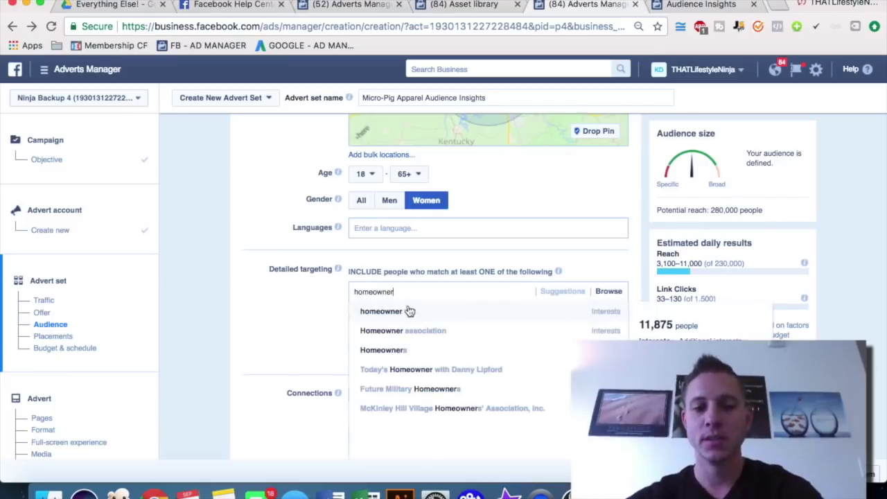
left_click(422, 356)
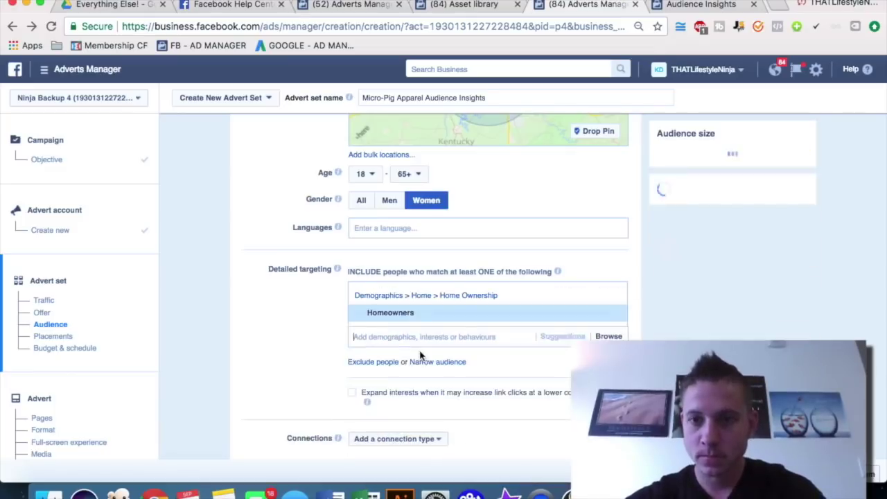
Switch to Audience Insights and review the audience's home ownership, household size, home market value and household income charts
left_click(688, 6)
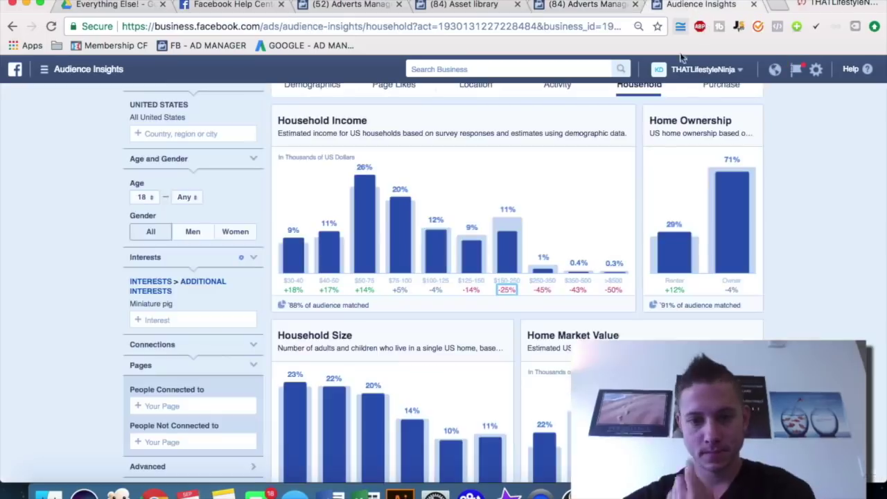
mouse_move(737, 191)
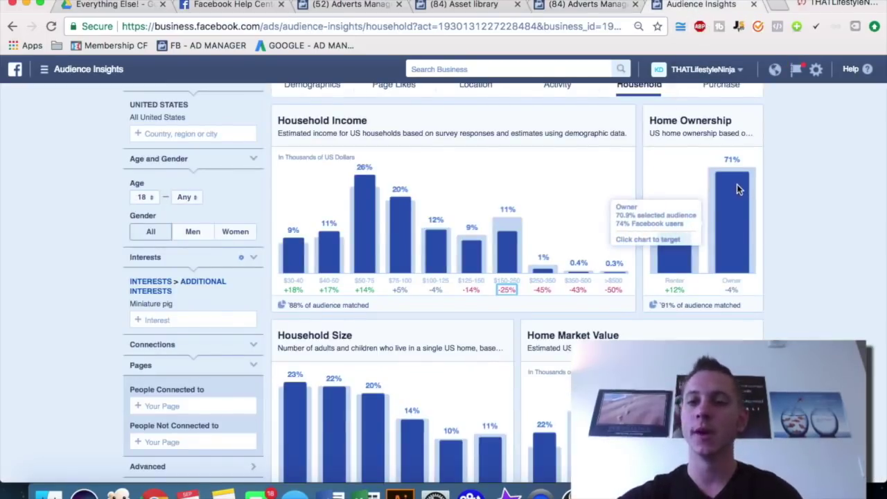
scroll(794, 259, "down", 2)
scroll(794, 259, "down", 3)
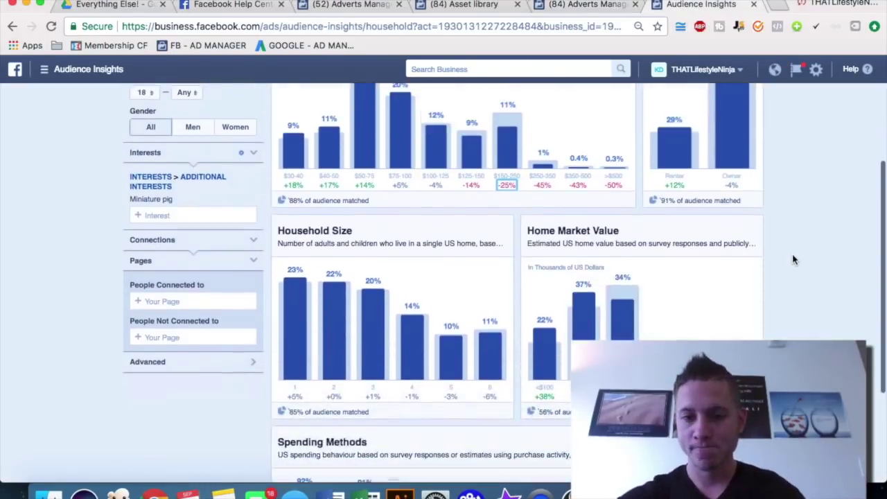
scroll(539, 360, "down", 1)
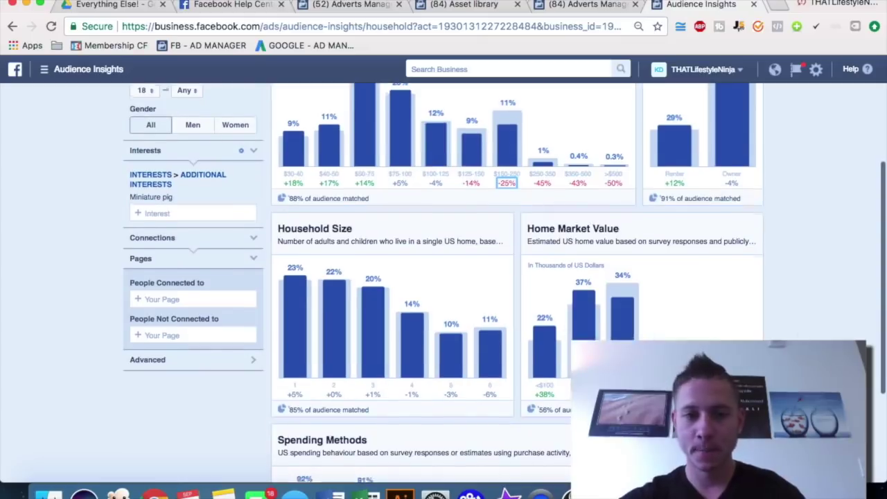
scroll(361, 388, "up", 3)
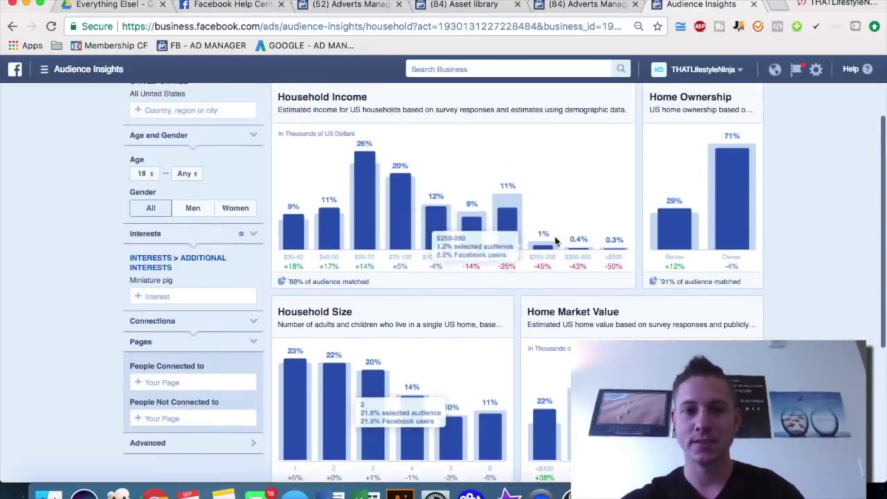
Review the audience's household spending methods and its retail spending, online purchases and purchase behaviour
scroll(554, 242, "down", 5)
scroll(554, 241, "down", 3)
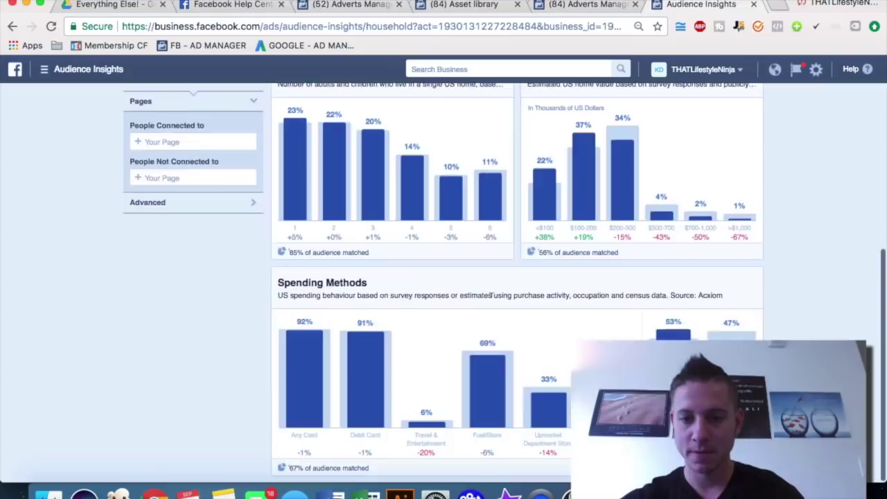
scroll(471, 277, "up", 11)
scroll(492, 304, "up", 1)
left_click(714, 174)
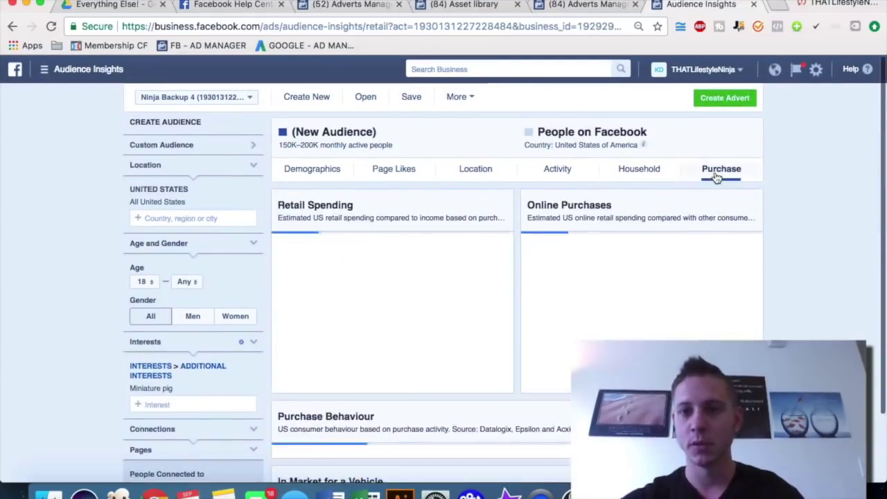
scroll(830, 269, "down", 3)
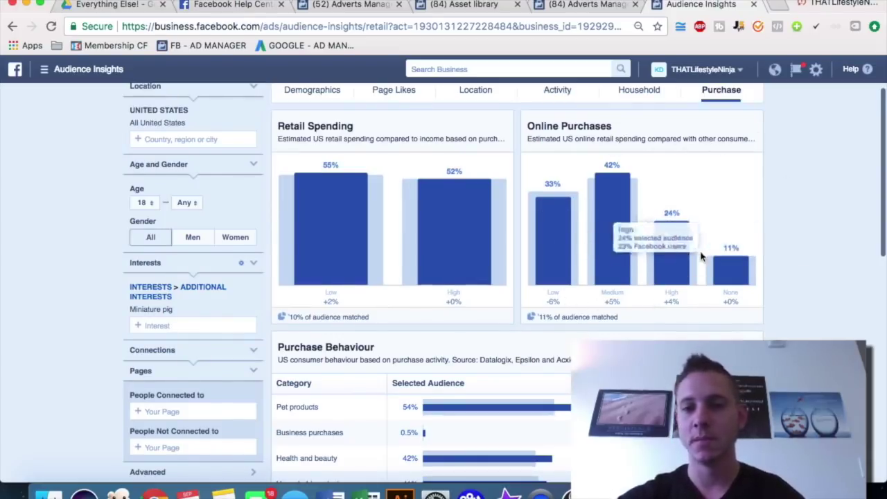
scroll(760, 255, "down", 3)
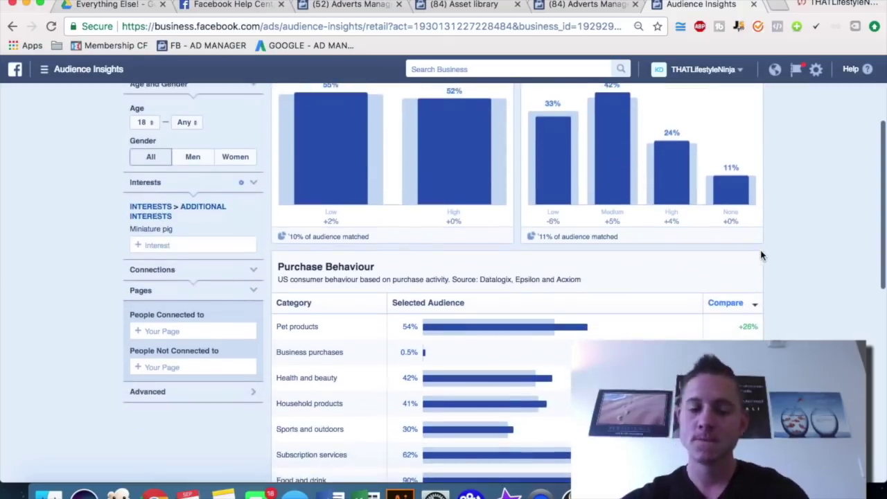
scroll(761, 255, "up", 5)
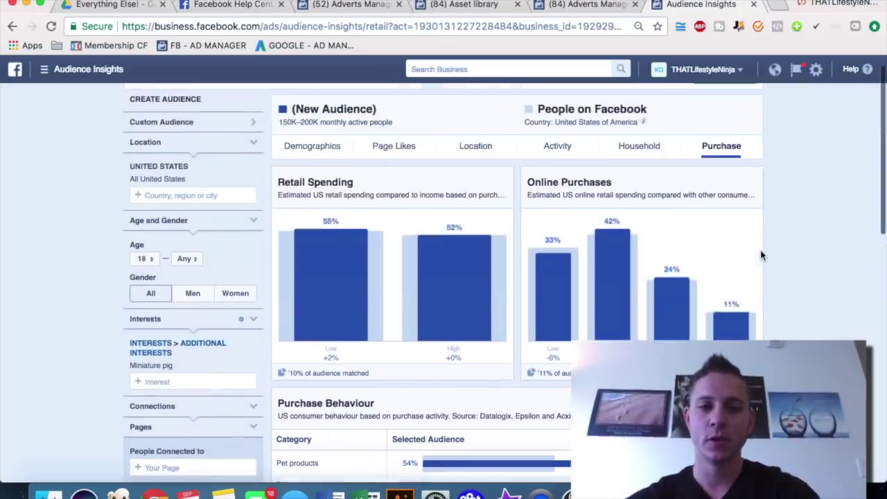
From the audience's page likes, open AMPA- American Mini Pig Association, Mini Pig World and Priscilla the Mini Pig in separate new tabs
left_click(383, 154)
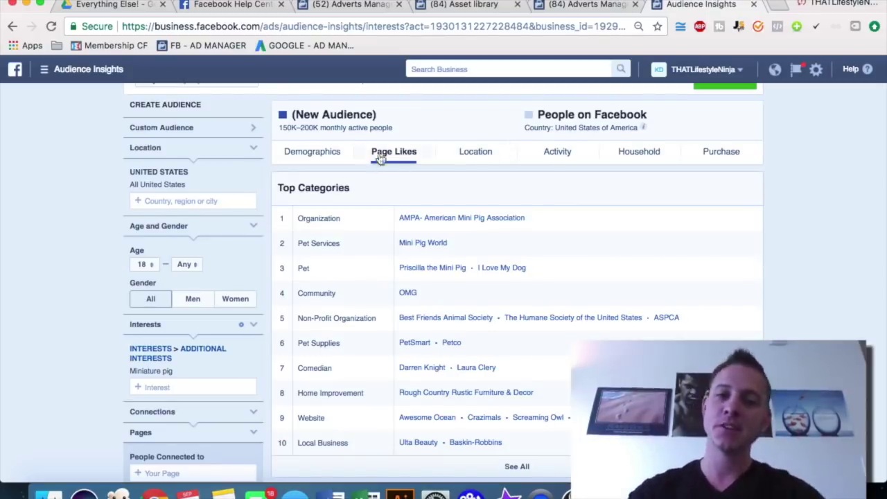
scroll(380, 160, "down", 3)
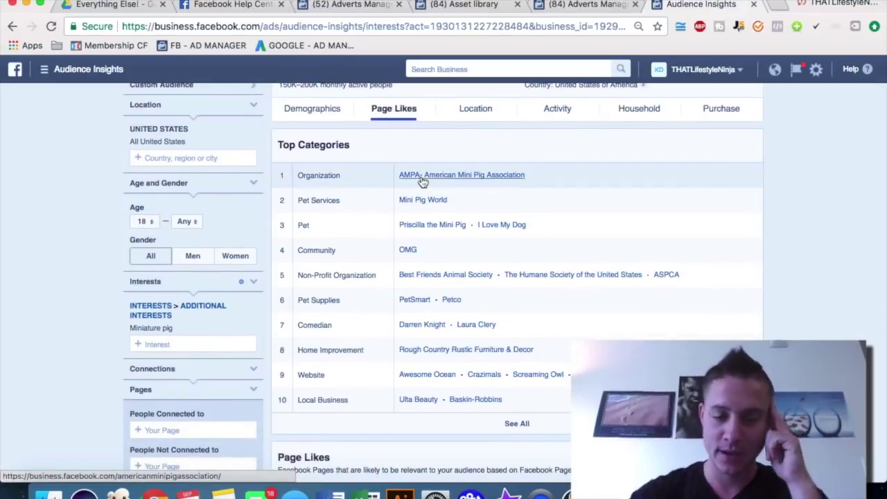
right_click(423, 180)
left_click(434, 183)
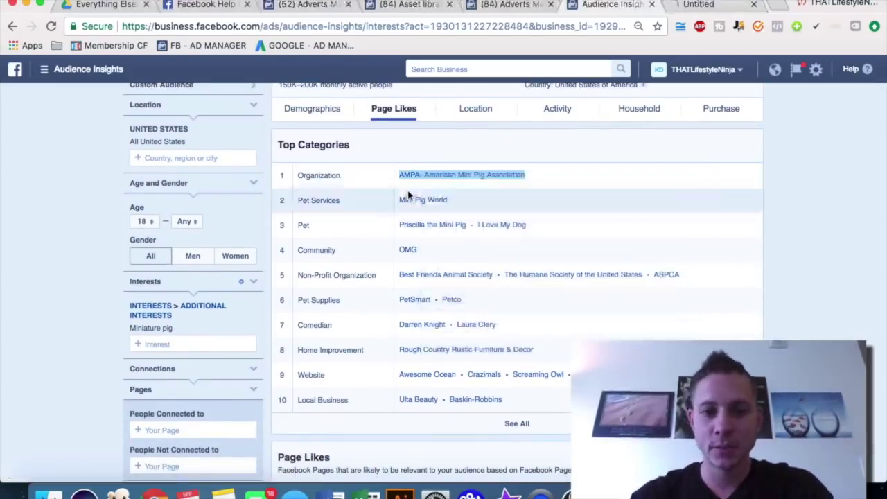
right_click(404, 202)
left_click(443, 202)
scroll(485, 201, "down", 1)
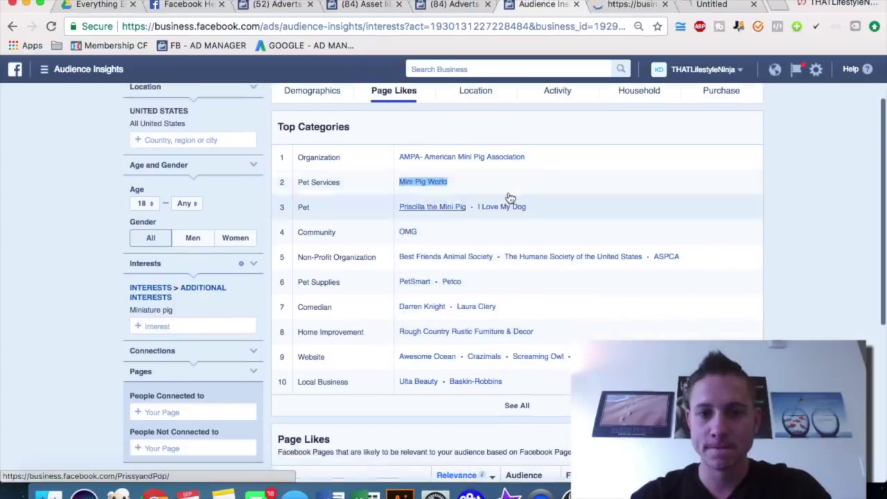
right_click(433, 206)
left_click(448, 206)
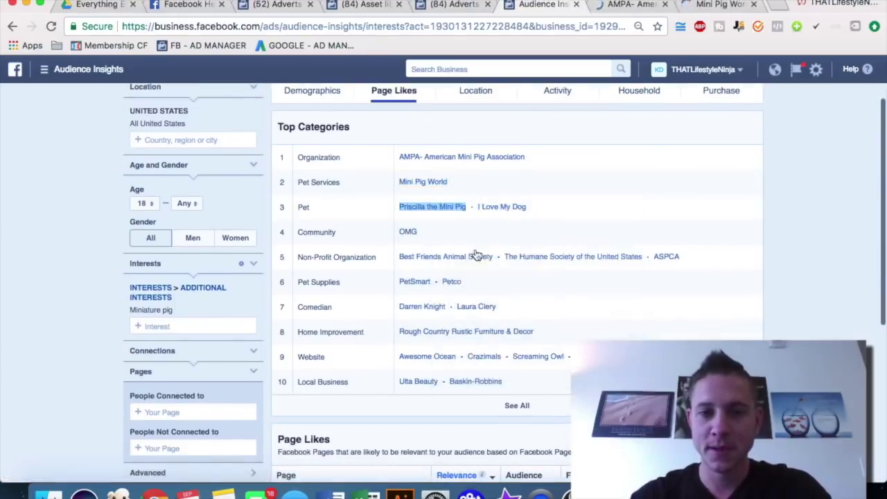
Open the OMG community page in a new tab, look through its posts and close it
scroll(498, 220, "down", 1)
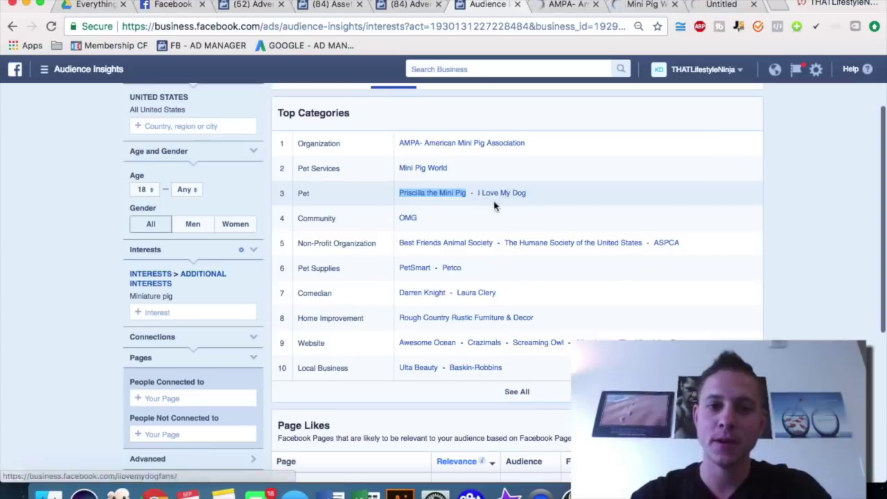
right_click(413, 218)
left_click(444, 223)
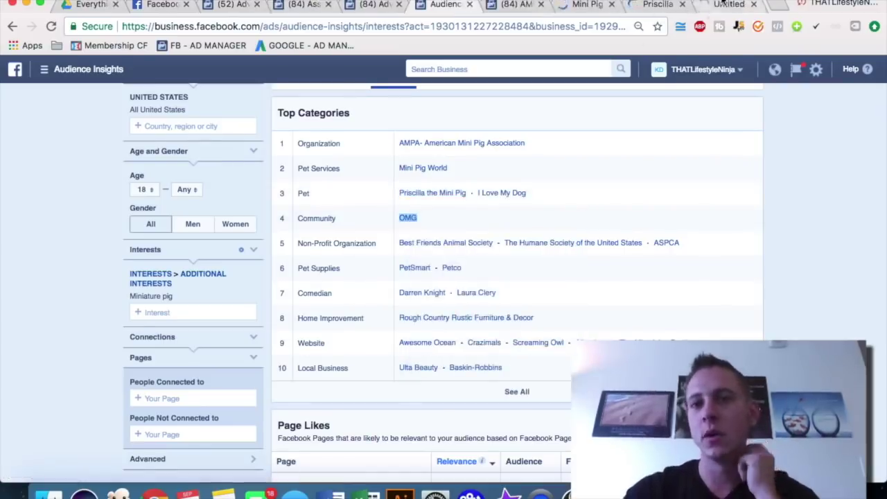
left_click(725, 4)
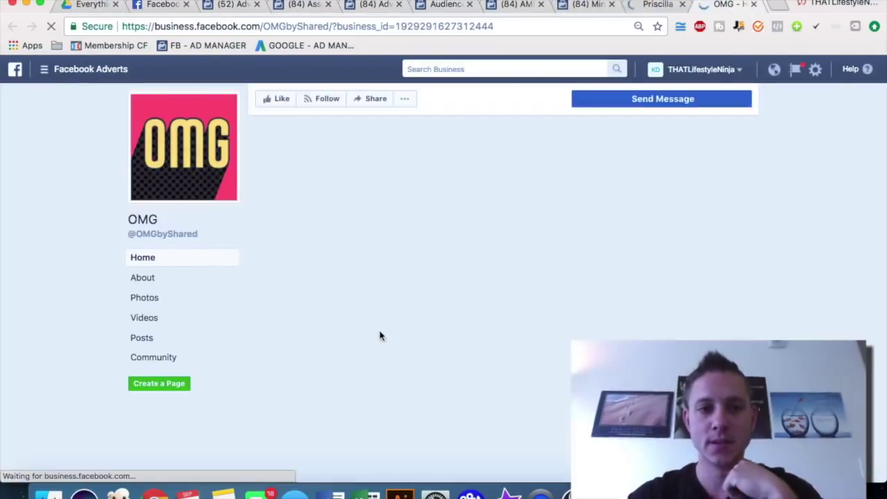
scroll(307, 333, "down", 5)
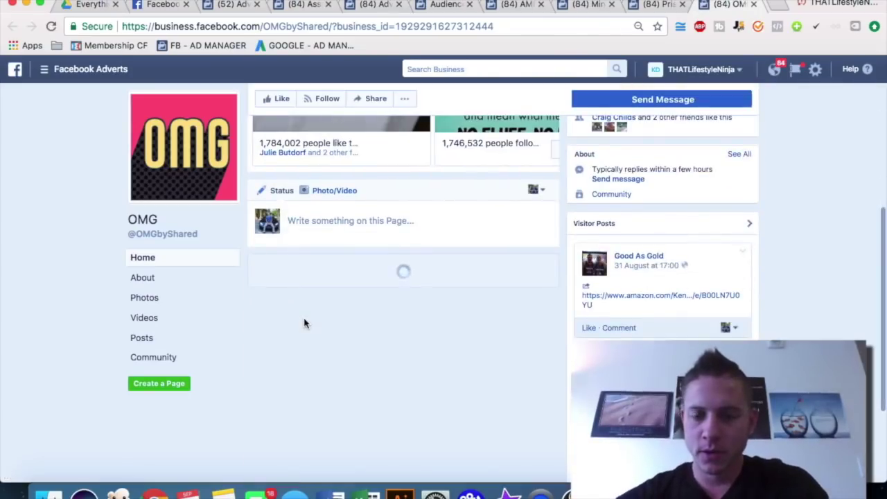
scroll(305, 323, "down", 2)
scroll(303, 323, "down", 12)
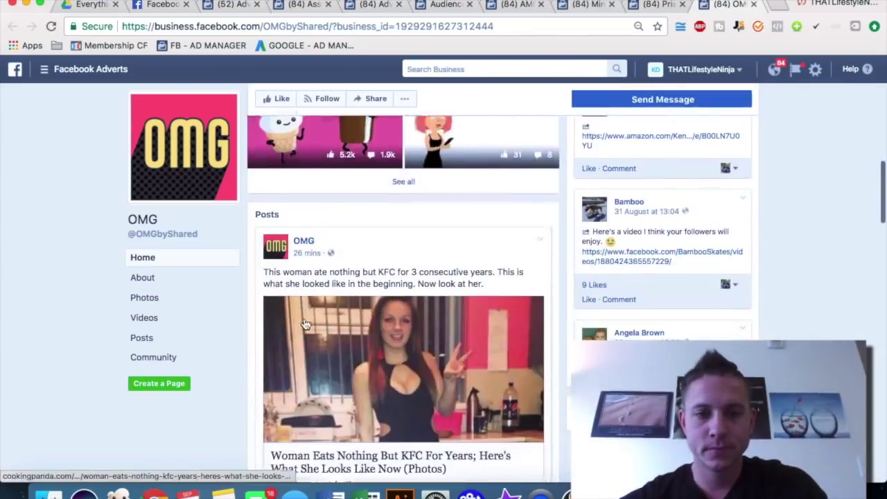
key("super+w")
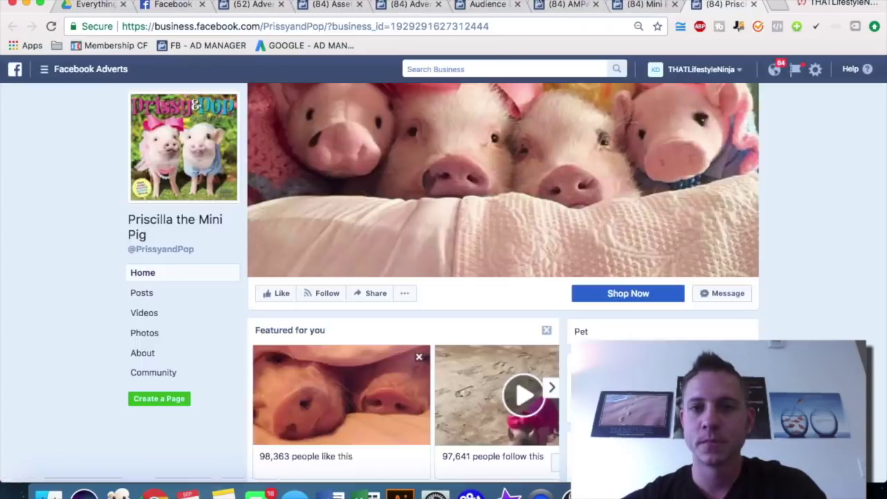
Return to Audience Insights, look through the remaining top page categories and open the Crazimals page in a new tab
left_click(494, 5)
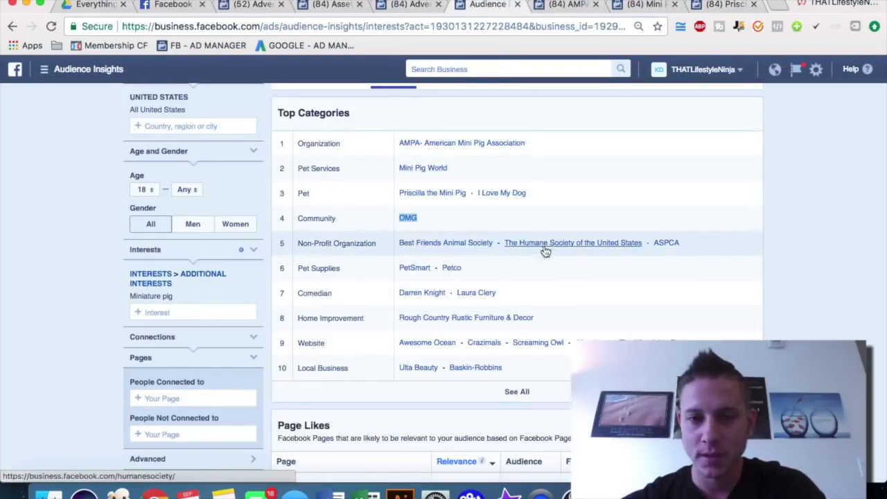
scroll(489, 277, "down", 1)
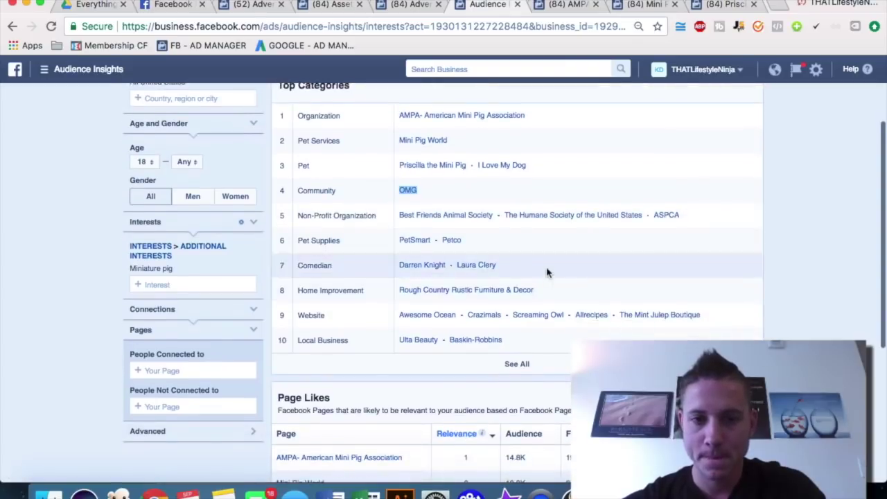
scroll(547, 272, "down", 1)
scroll(502, 275, "down", 1)
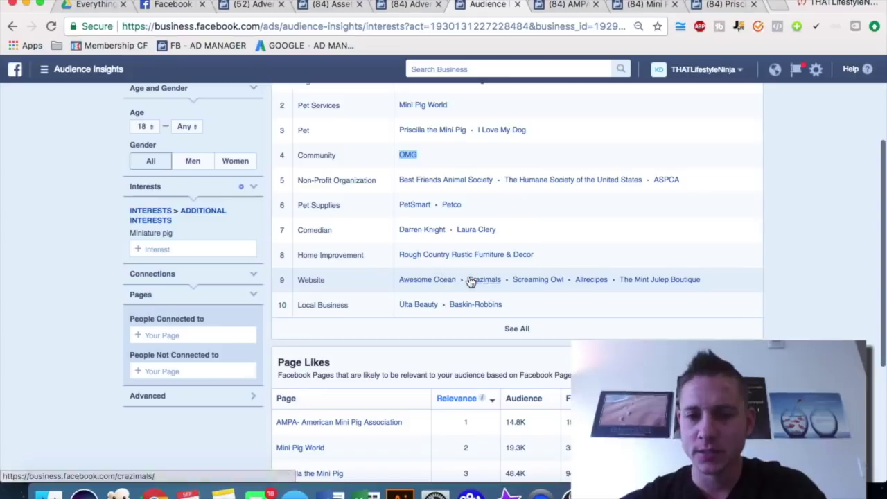
right_click(478, 281)
left_click(506, 284)
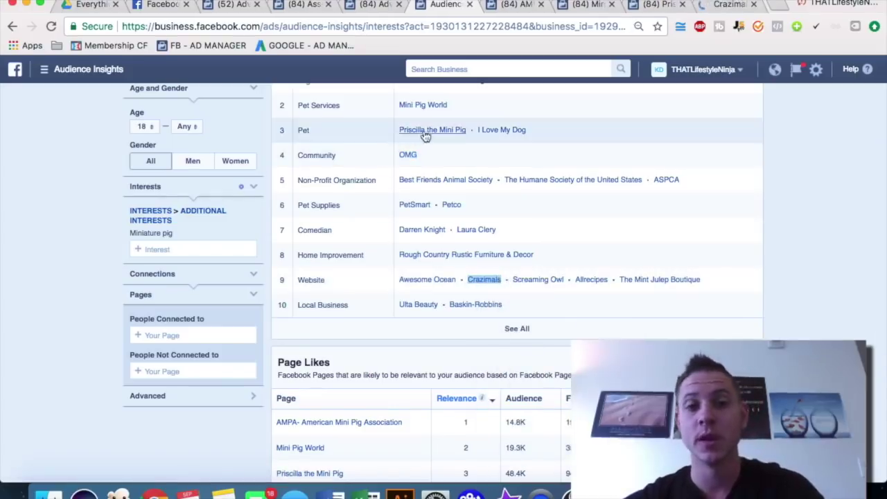
scroll(467, 152, "up", 1)
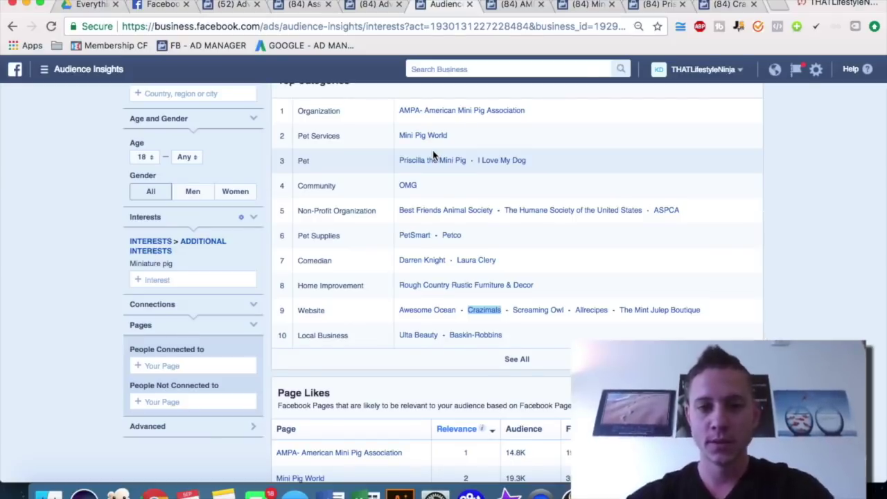
Look through the Crazimals page's posts to judge its relevance to pig fans and close the page
left_click(724, 6)
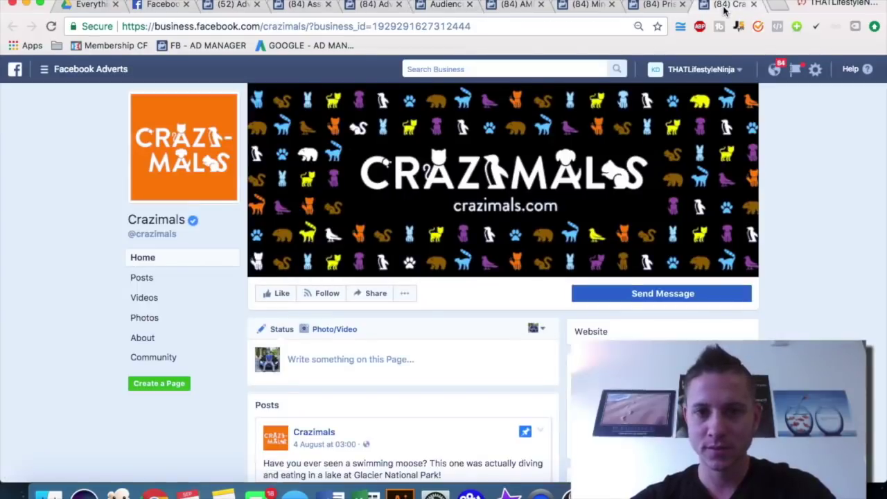
scroll(778, 154, "down", 5)
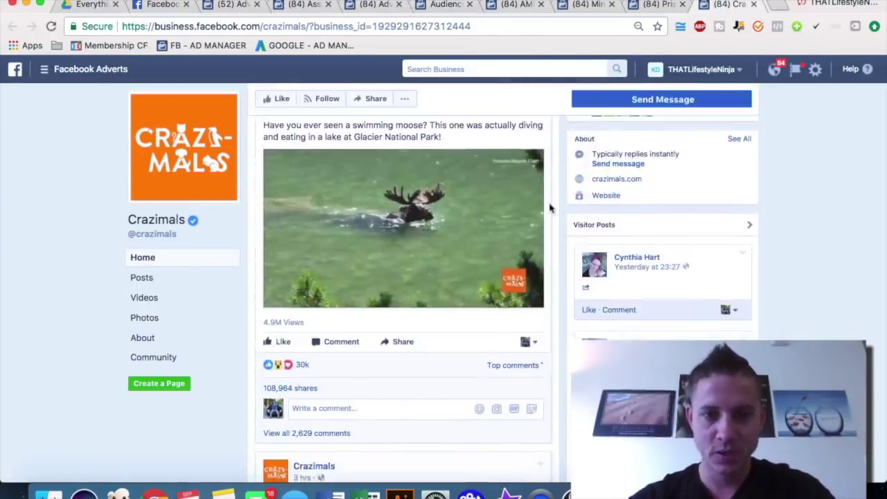
scroll(516, 216, "down", 1)
scroll(516, 217, "down", 2)
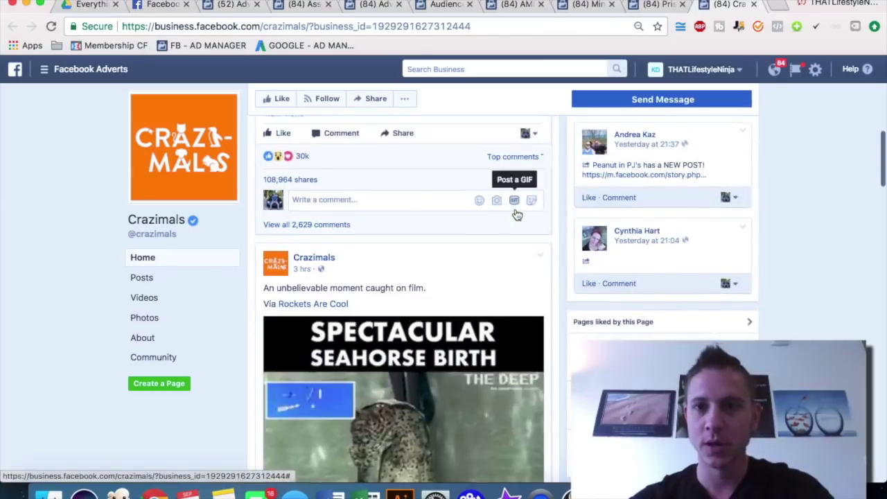
key("super+w")
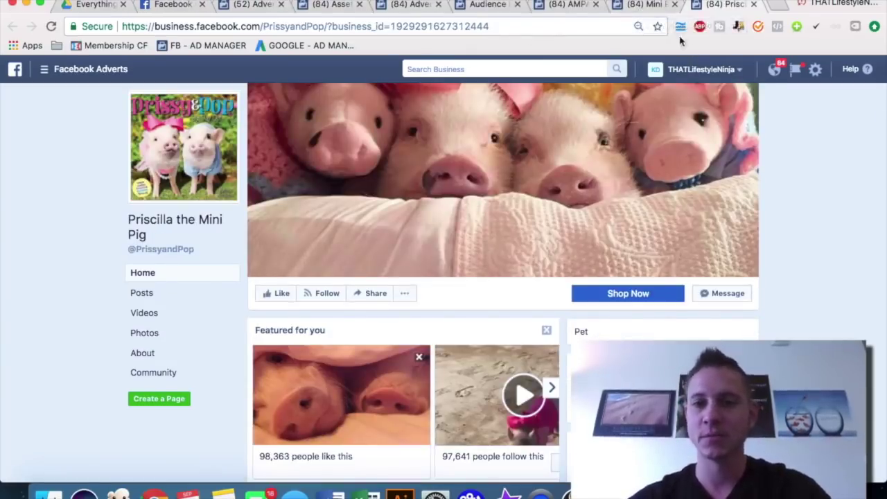
Examine the Mini Pig World page and the AMPA- American Mini Pig Association page
left_click(649, 6)
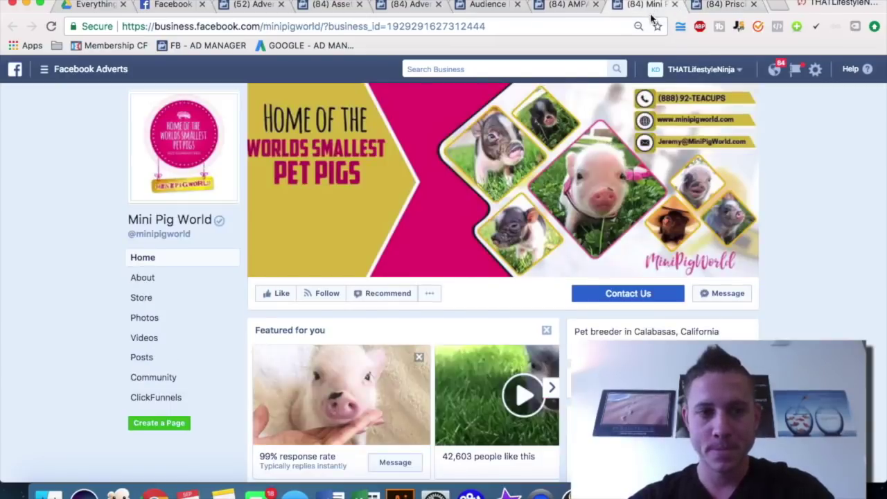
scroll(818, 307, "down", 1)
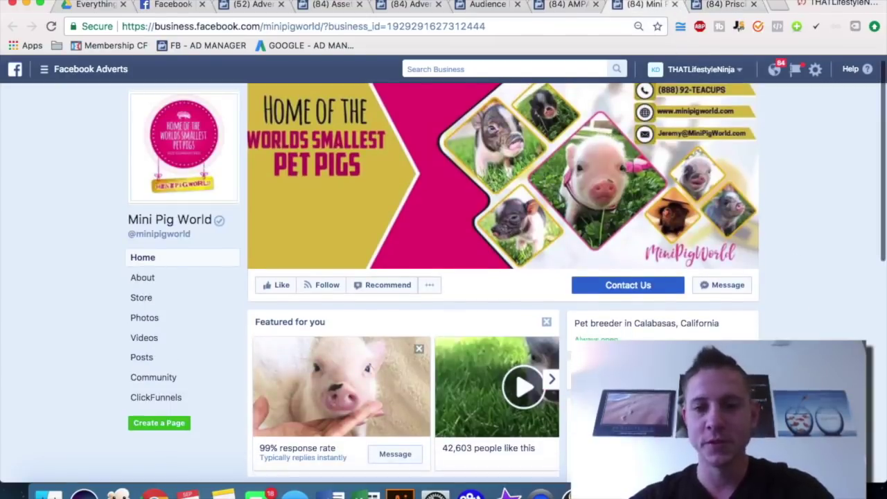
left_click(561, 5)
scroll(807, 338, "down", 1)
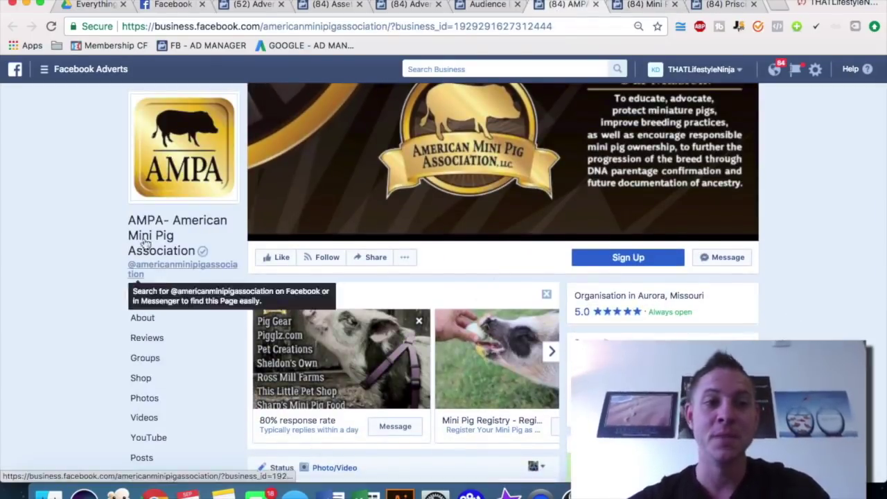
Go back to the top categories in Audience Insights, open Best Friends Animal Society in a new tab and look over its page
left_click(490, 6)
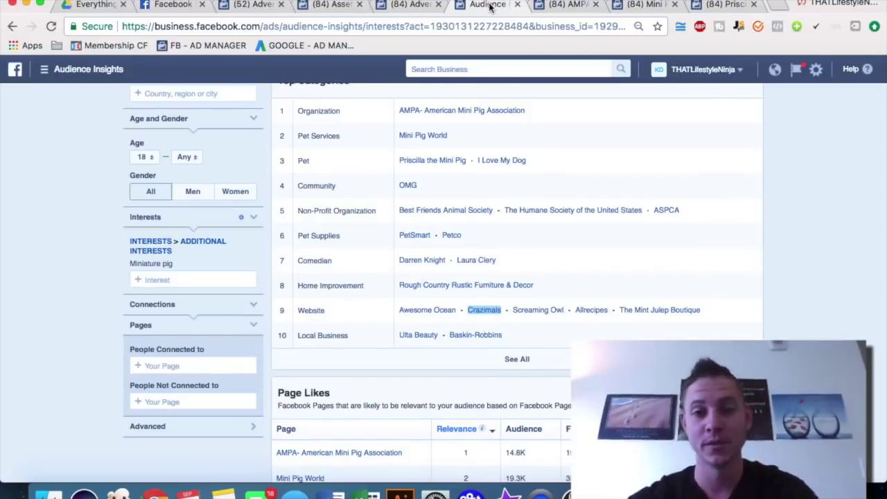
scroll(784, 188, "up", 2)
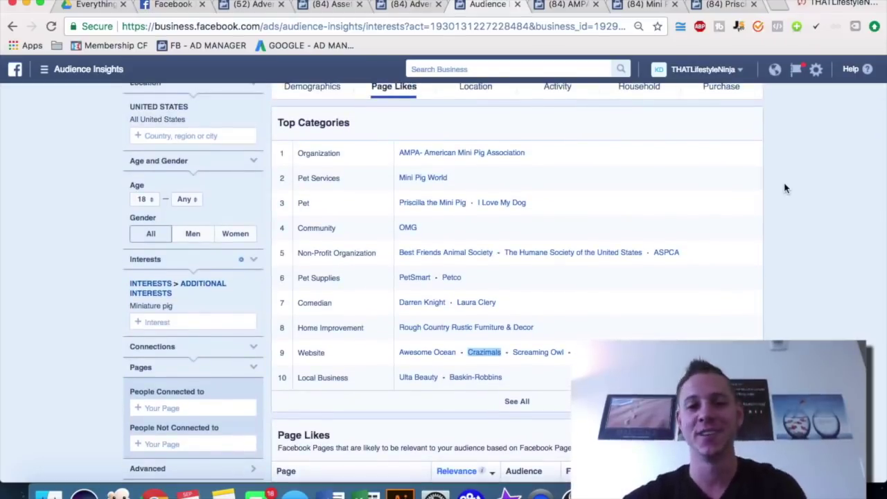
scroll(784, 188, "up", 2)
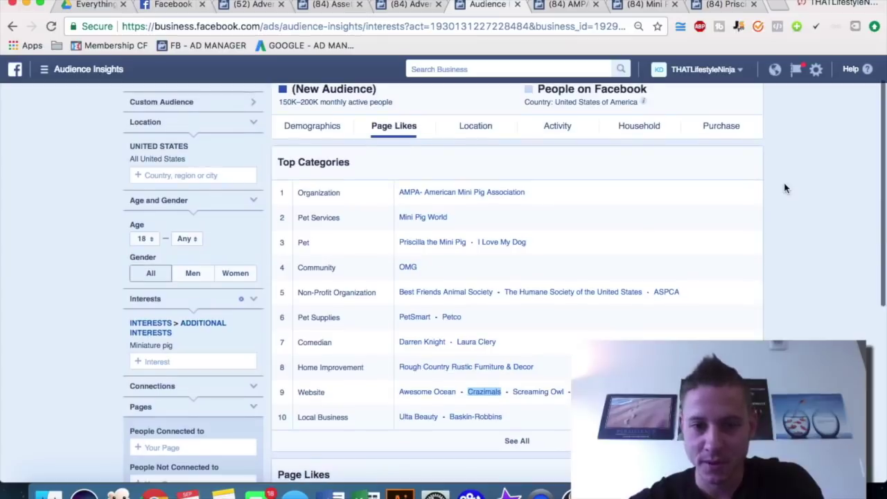
right_click(463, 293)
left_click(500, 301)
left_click(704, 5)
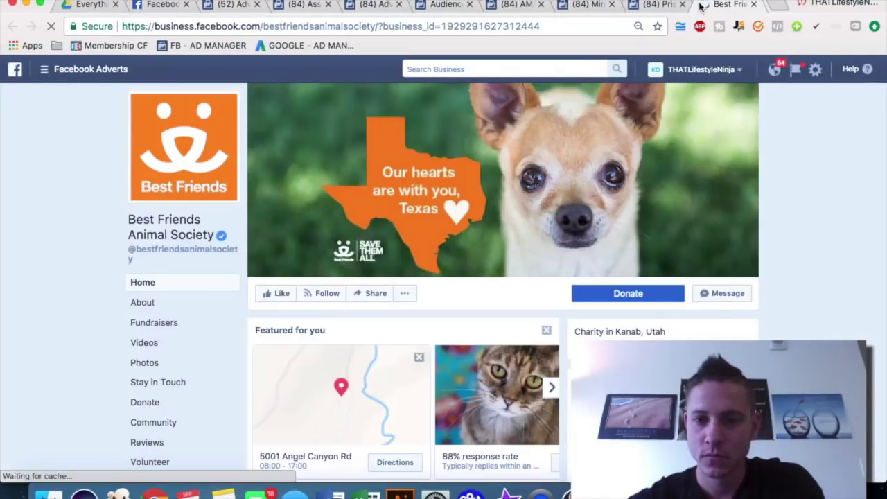
scroll(728, 130, "down", 3)
scroll(793, 145, "down", 2)
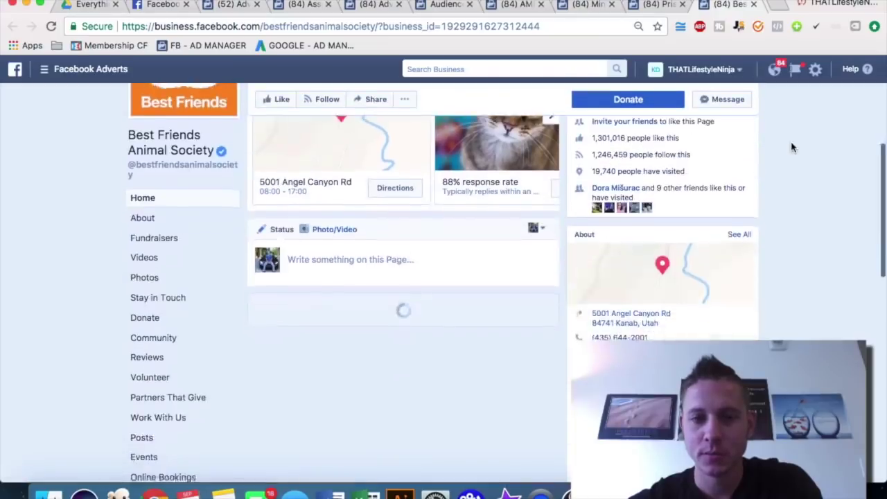
scroll(792, 145, "up", 5)
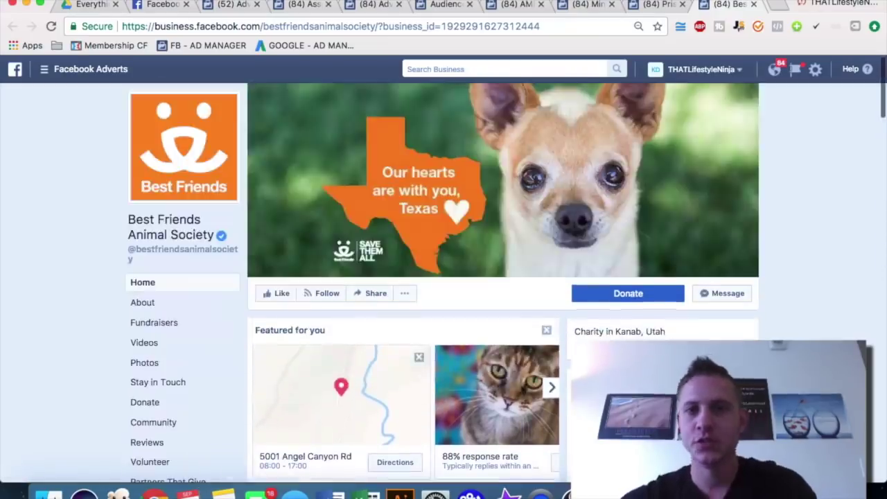
Open Google Trends in a new browser tab
left_click(781, 7)
type("google.ocm")
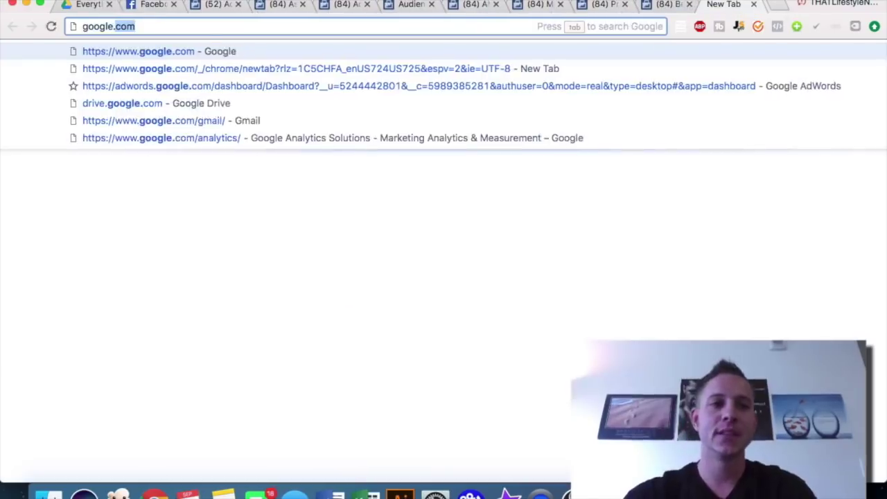
key("BackSpace")
key("BackSpace")
key("BackSpace")
type("com/tre")
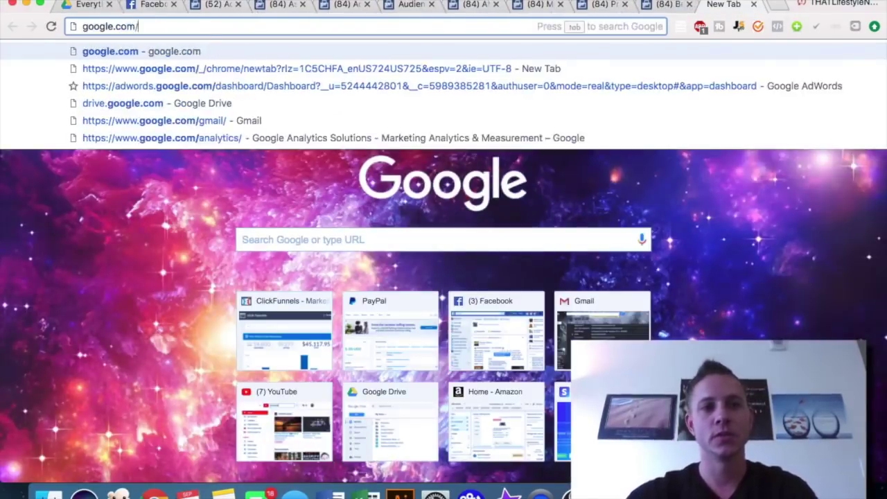
key("Return")
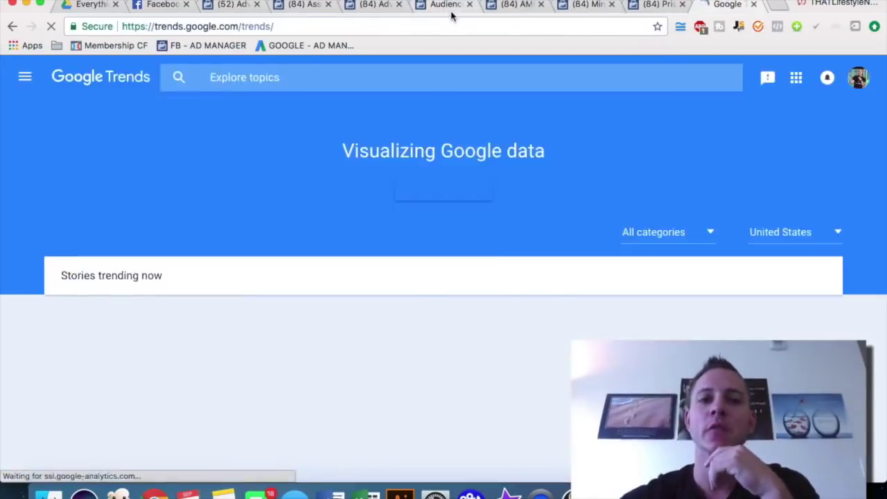
Switch Audience Insights to the miniature pig audience's location data and return to Google Trends
left_click(450, 13)
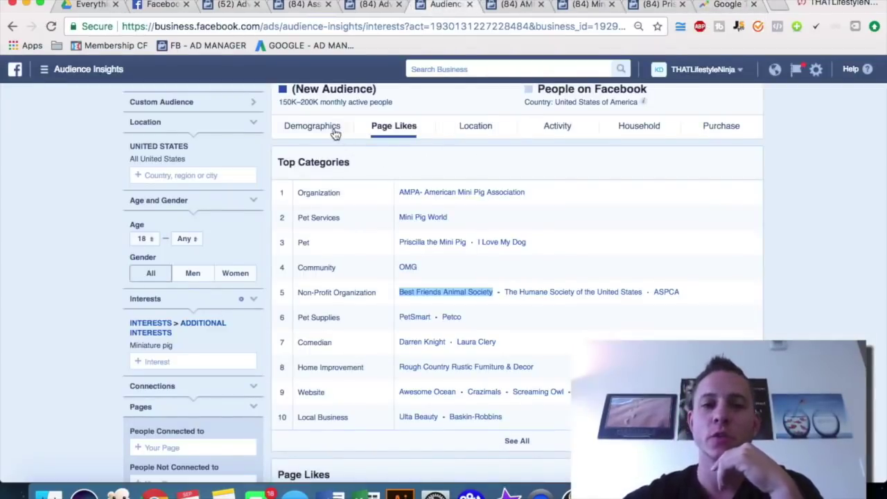
left_click(461, 131)
left_click(724, 5)
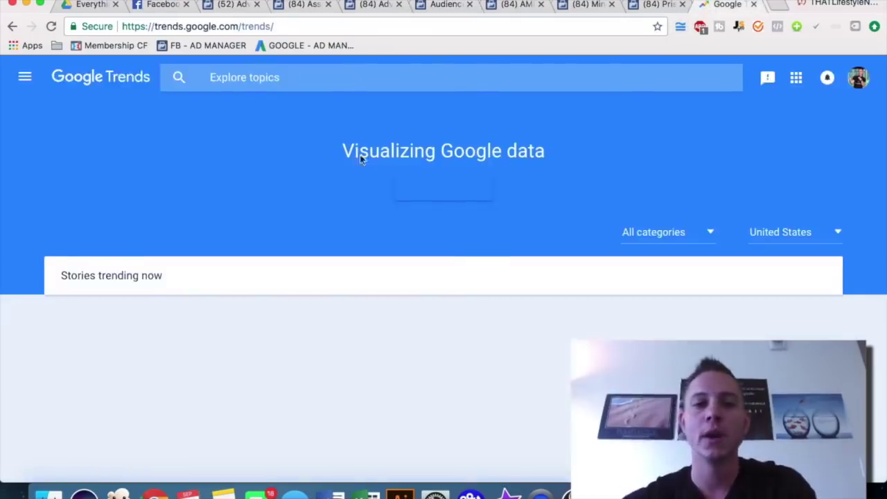
Search Google Trends for "miniature pig" and limit the results to the United States
left_click(277, 77)
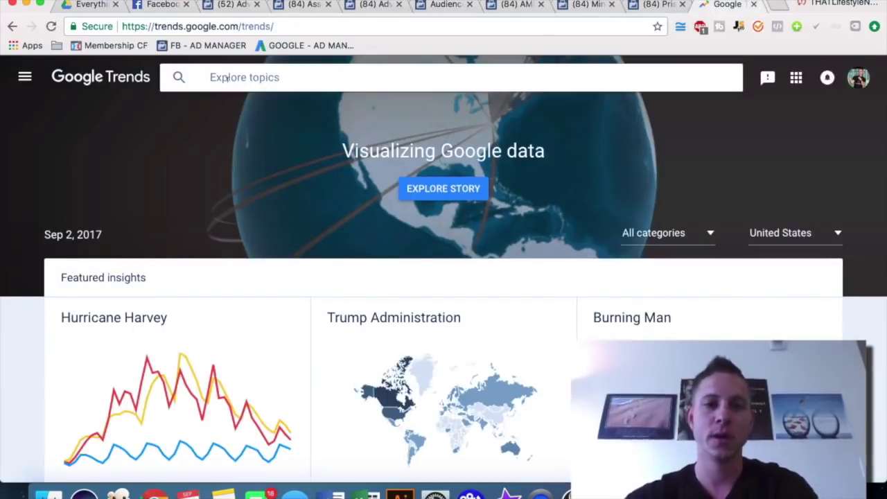
type("miniature pig")
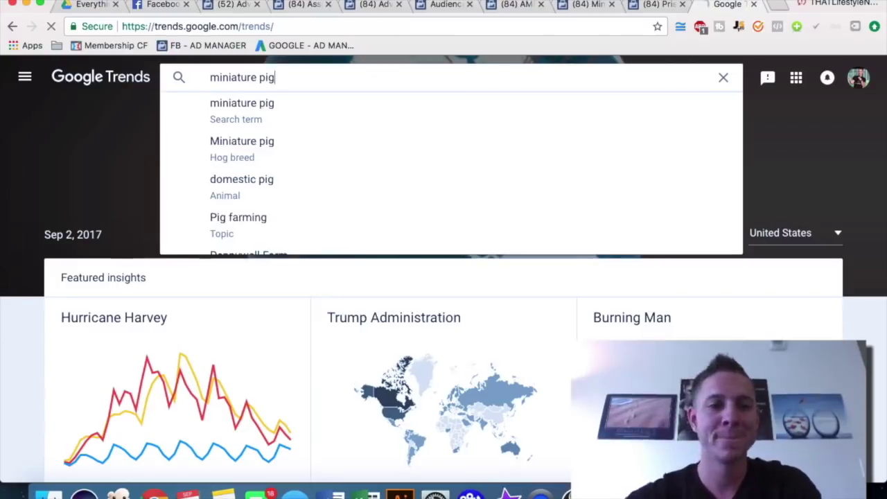
key("Return")
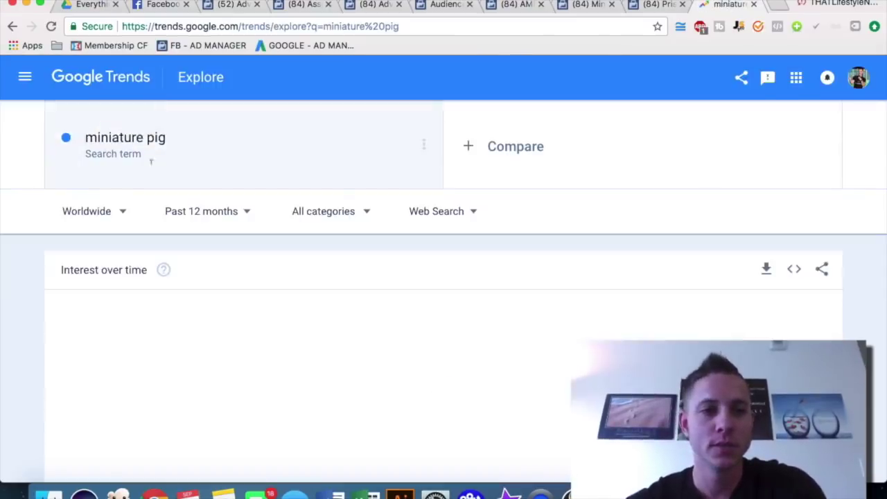
left_click(88, 216)
type("united")
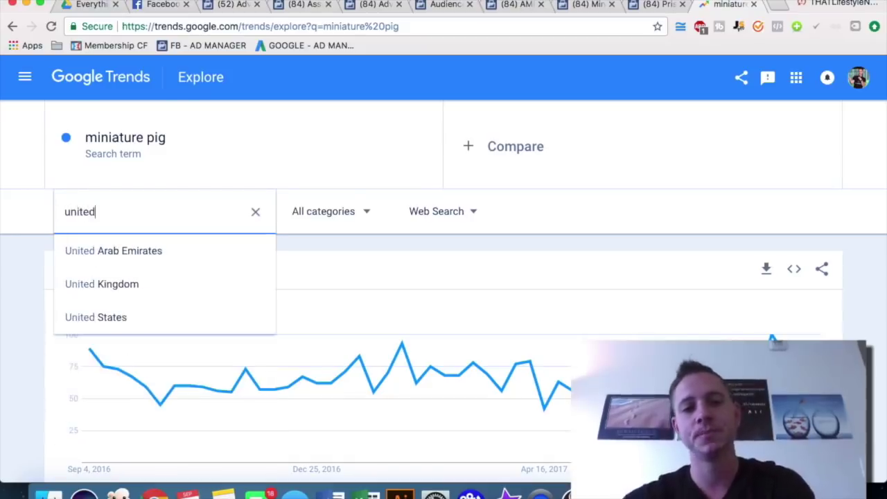
left_click(105, 313)
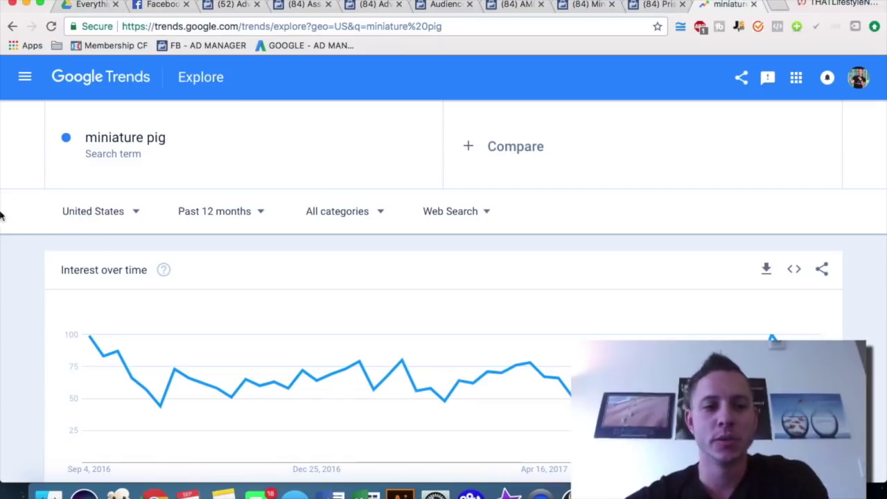
Examine the past 12 months of interest over time for miniature pig and the ranking of states by interest
scroll(2, 216, "down", 3)
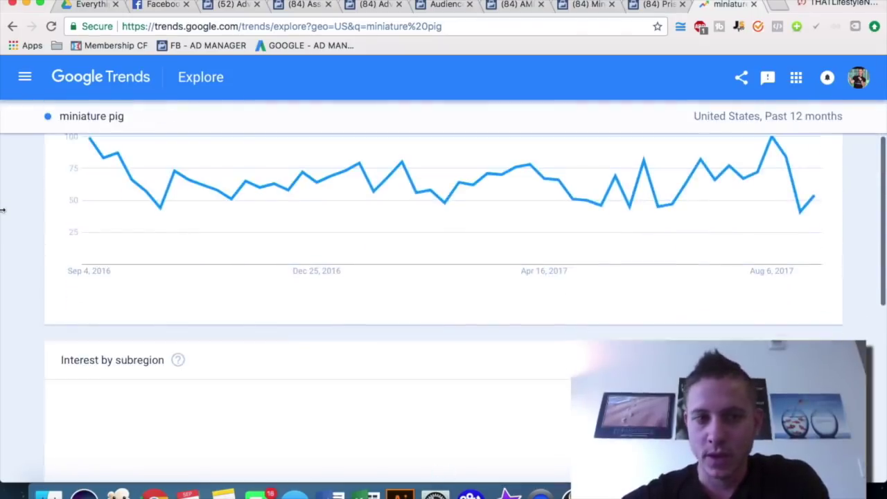
scroll(4, 210, "up", 1)
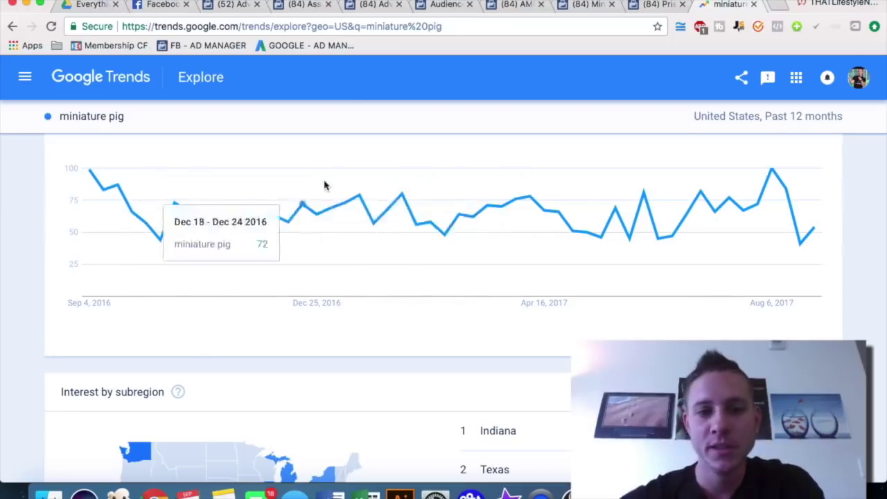
mouse_move(770, 183)
mouse_move(822, 248)
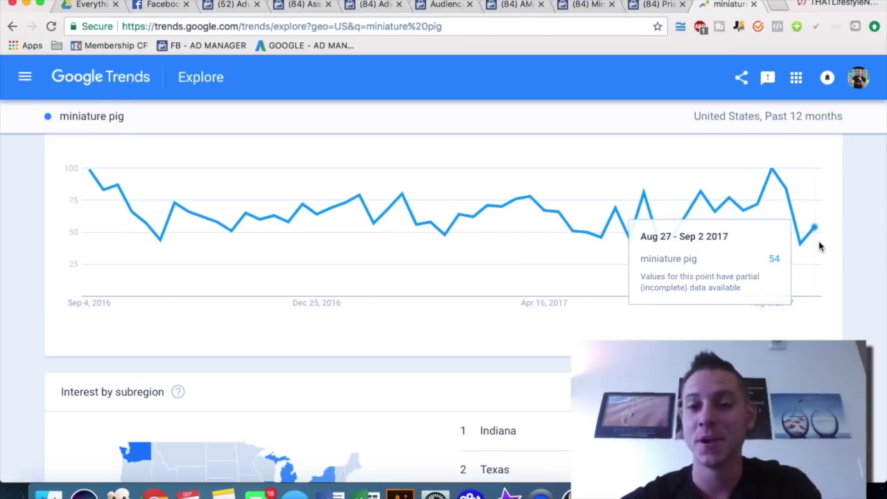
scroll(435, 255, "down", 3)
scroll(436, 255, "down", 2)
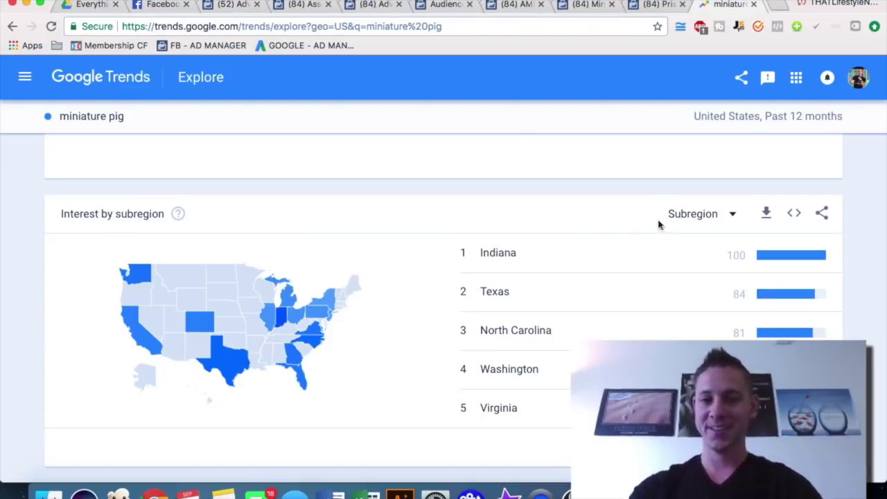
Break down the subregion interest by metro and by city
left_click(702, 220)
left_click(694, 263)
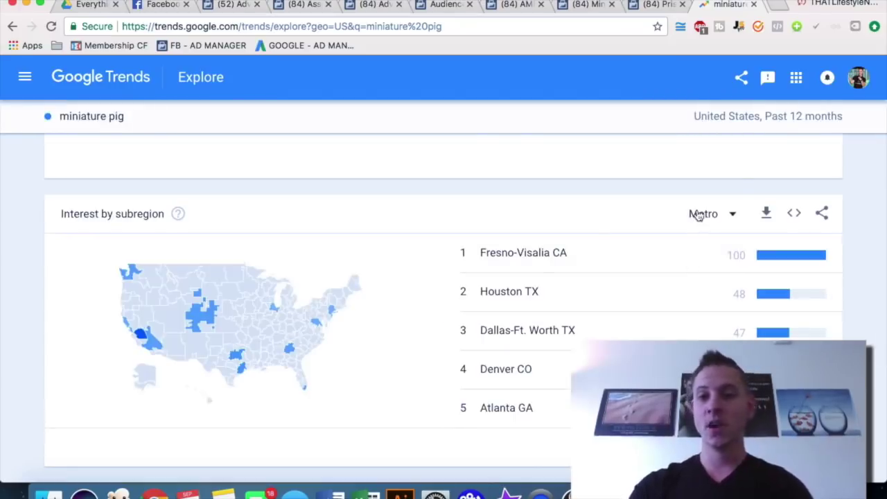
left_click(699, 214)
left_click(688, 262)
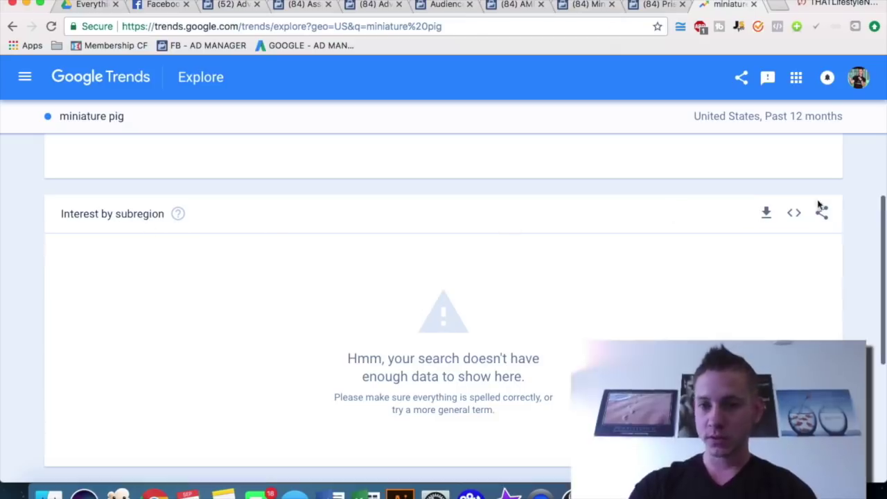
scroll(715, 269, "down", 2)
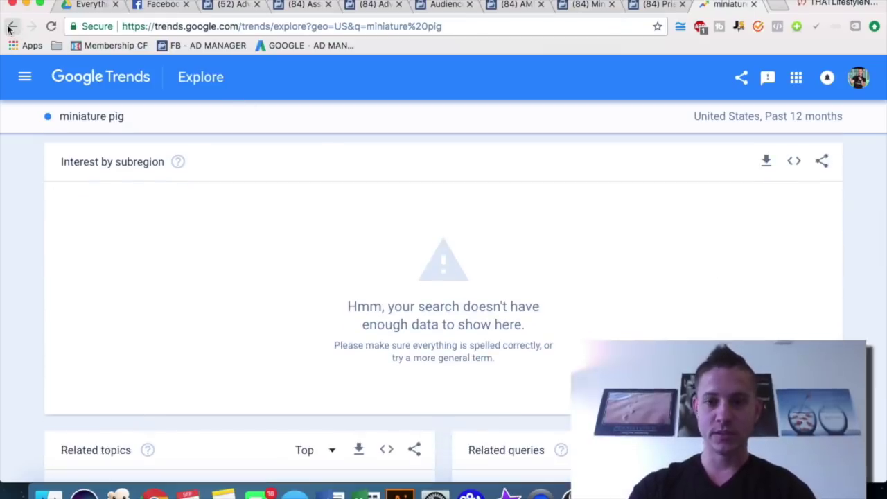
Go back to the worldwide results for miniature pig and check the breakdown options for interest by region
left_click(13, 27)
scroll(755, 252, "down", 5)
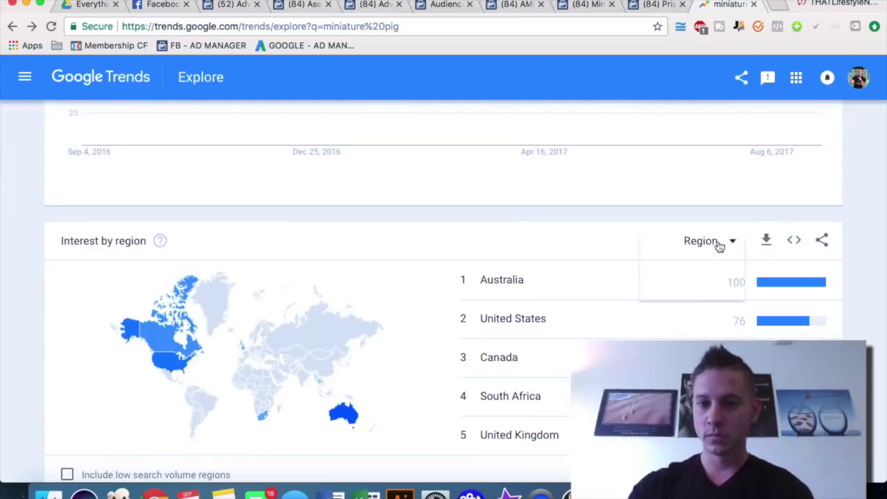
left_click(721, 242)
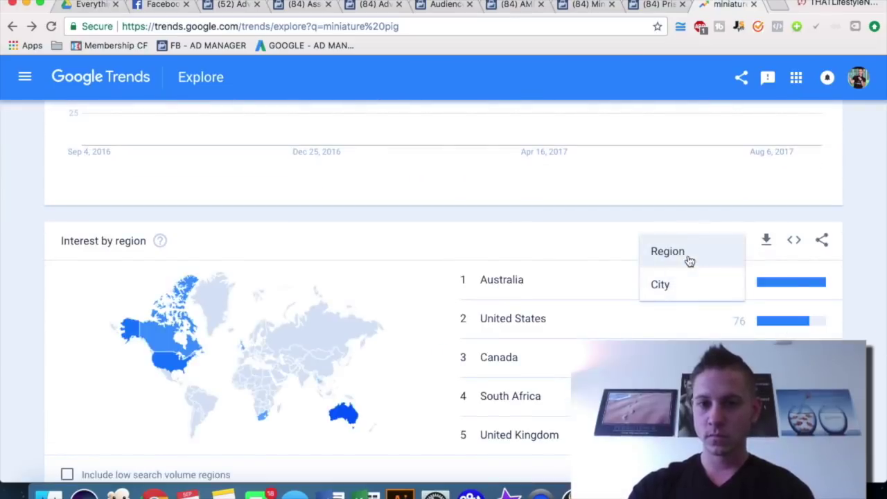
left_click(531, 240)
scroll(531, 240, "up", 5)
Limit the miniature pig trend to the United States again
left_click(95, 208)
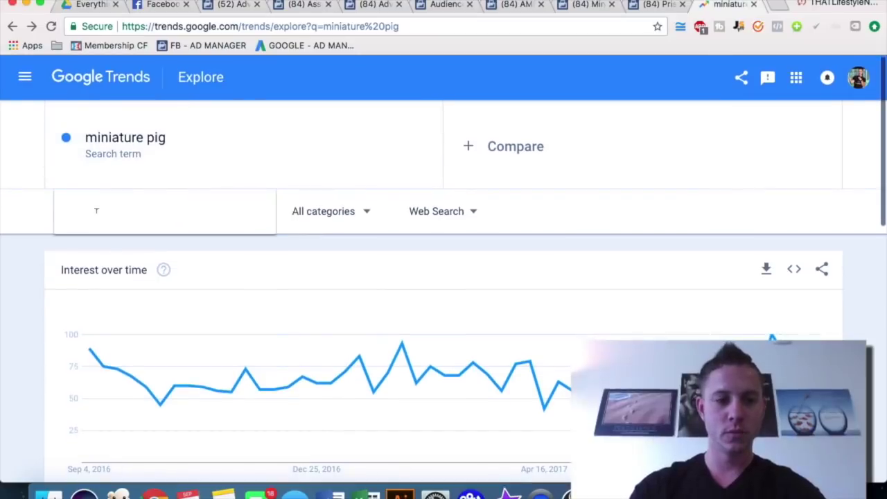
type("united states")
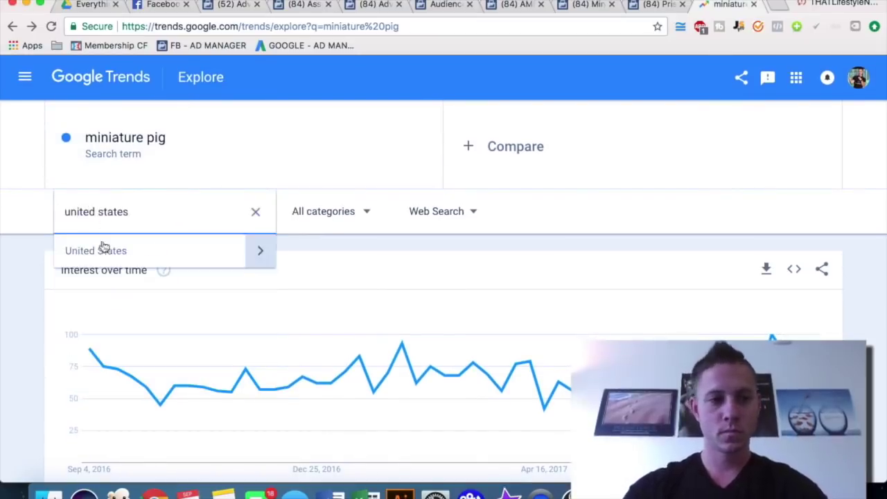
left_click(101, 250)
Break down the United States interest in miniature pig by metro and examine the ranking
scroll(612, 327, "down", 2)
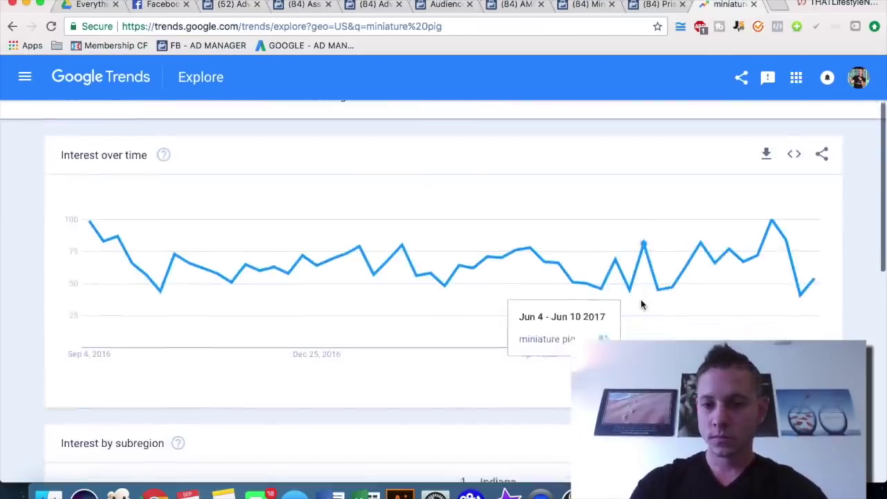
scroll(640, 303, "down", 5)
left_click(701, 276)
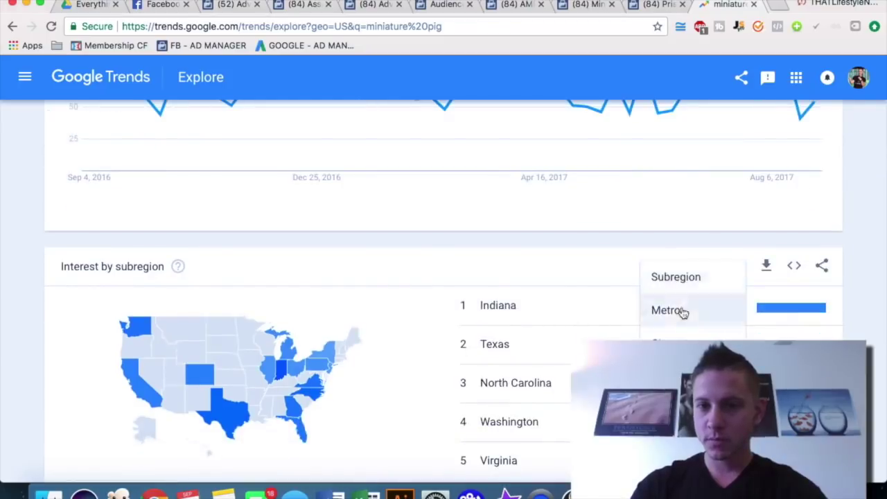
left_click(676, 311)
scroll(426, 269, "down", 1)
scroll(426, 268, "down", 1)
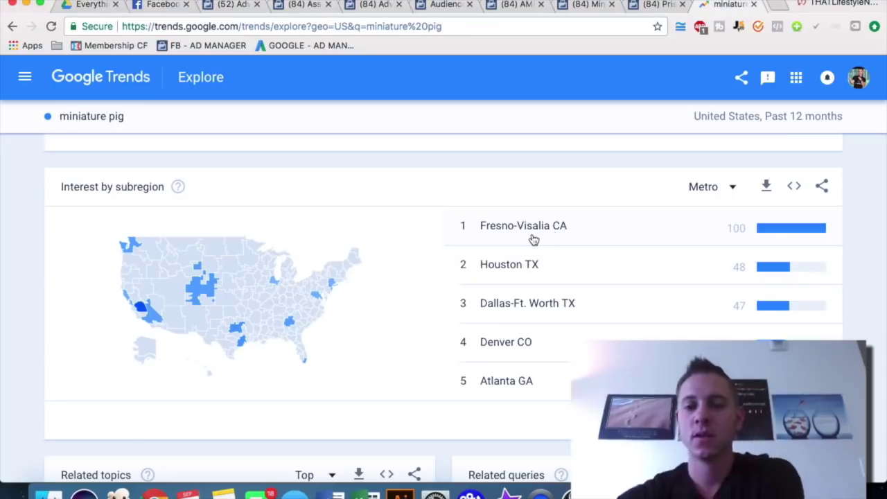
Compare the subregion and metro rankings by switching between them, leaving the breakdown on Subregion
left_click(698, 188)
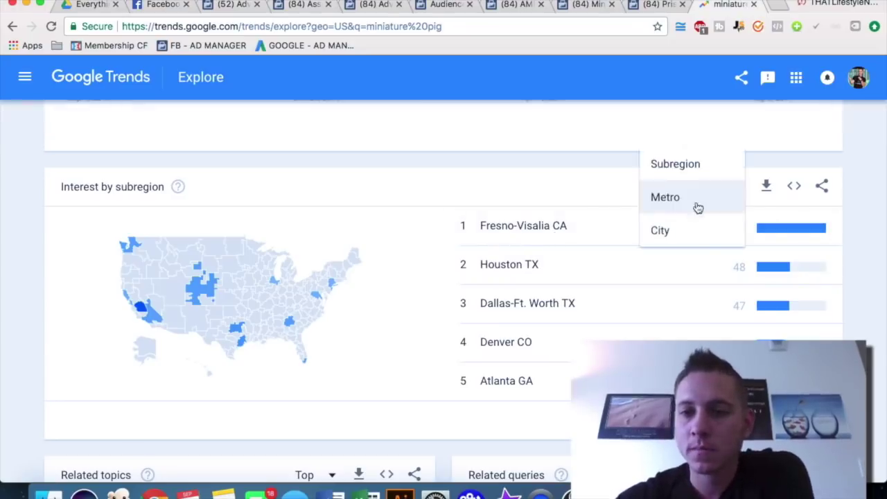
left_click(675, 164)
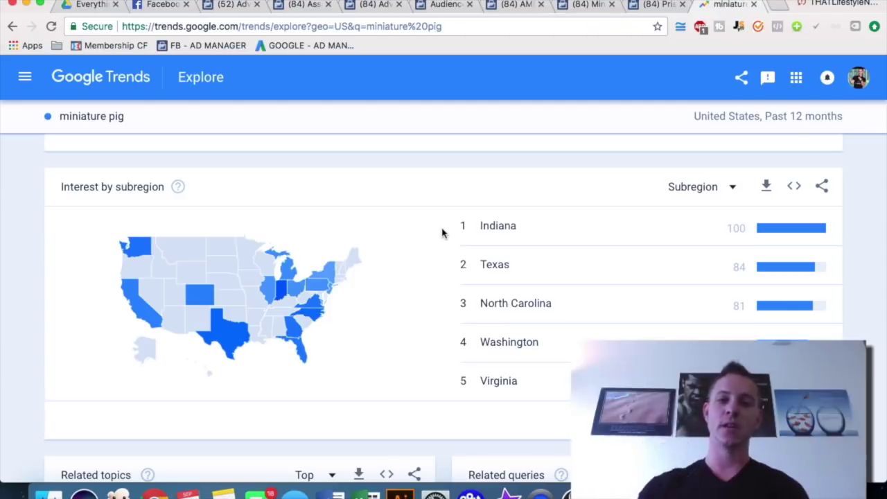
left_click(681, 187)
left_click(687, 231)
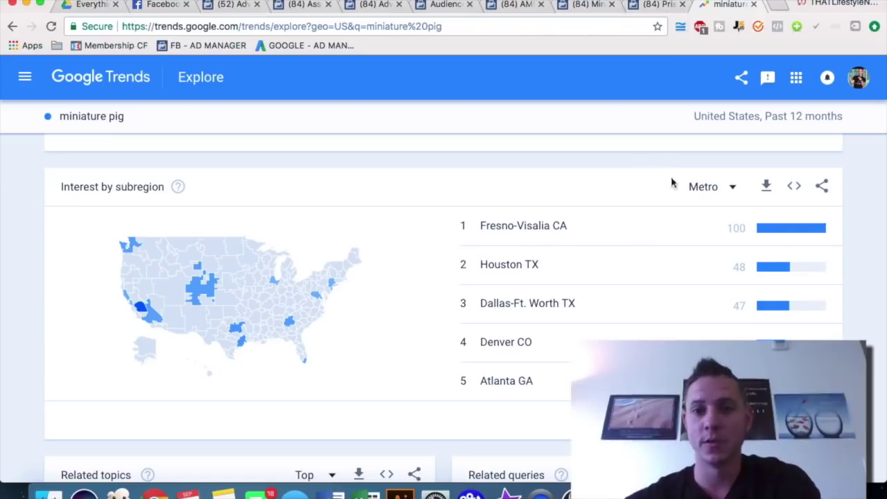
left_click(707, 187)
left_click(675, 164)
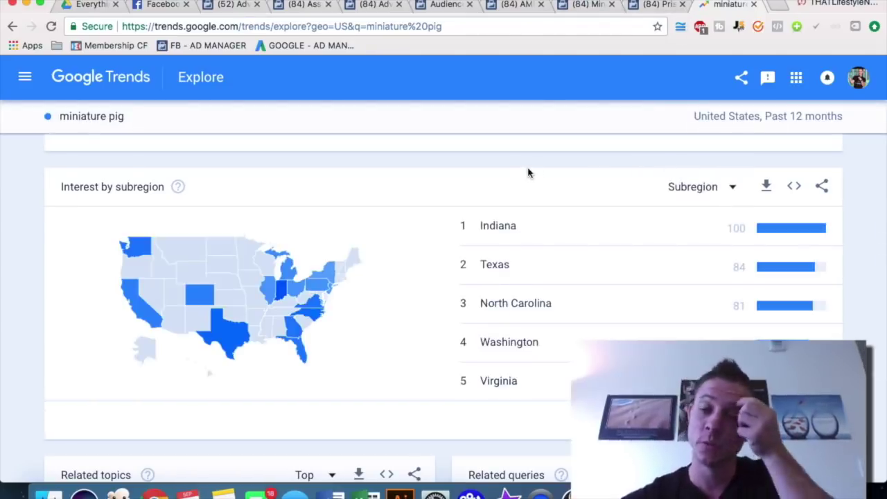
Pass through the opened pig pages back to Audience Insights and show the audience's Page Likes
left_click(654, 5)
left_click(575, 5)
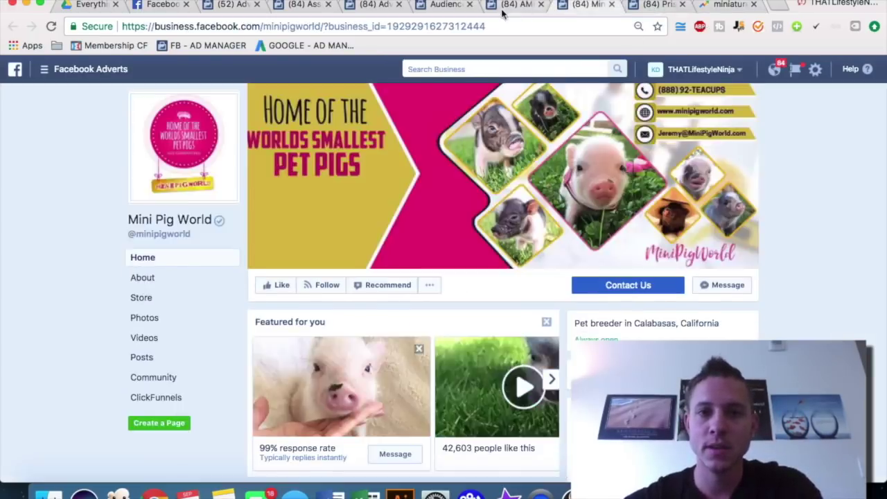
left_click(500, 5)
left_click(438, 4)
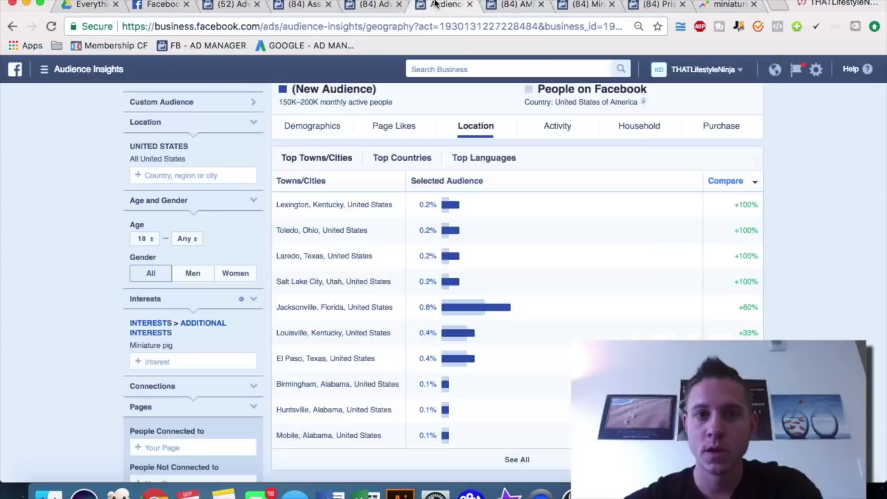
left_click(395, 125)
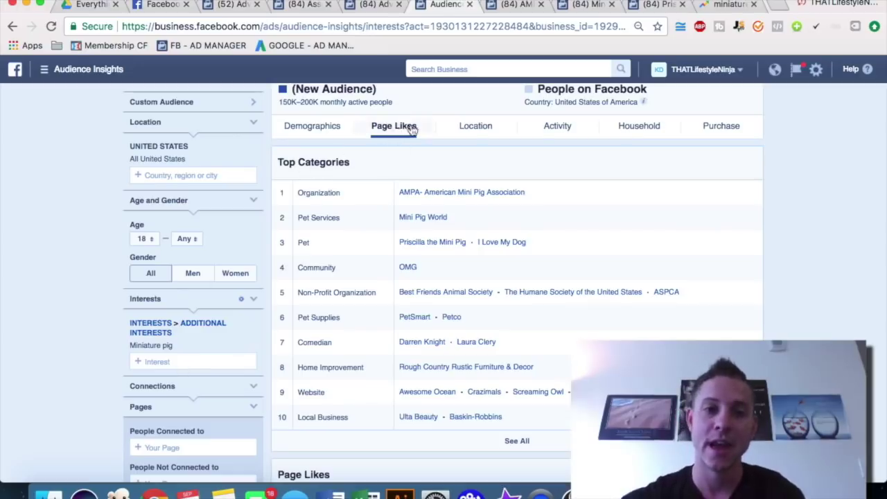
Return to the advert set in Adverts Manager and set the audience language to English (All)
left_click(378, 5)
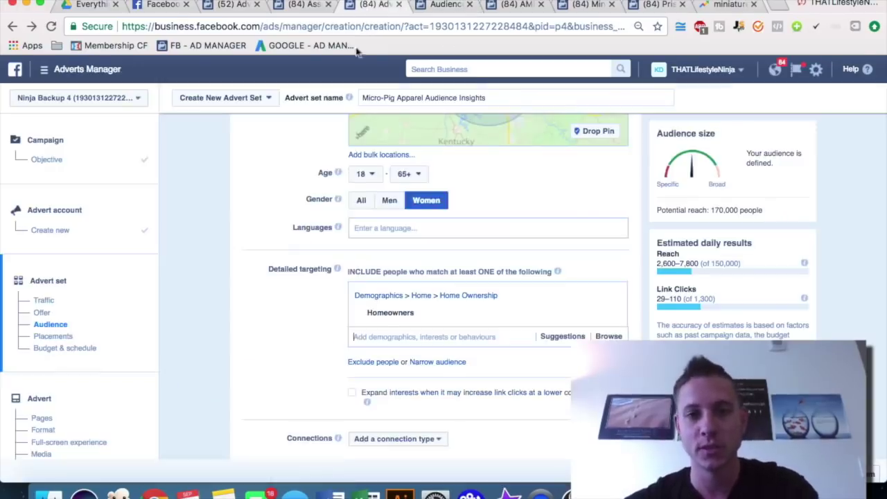
left_click(376, 231)
type("english")
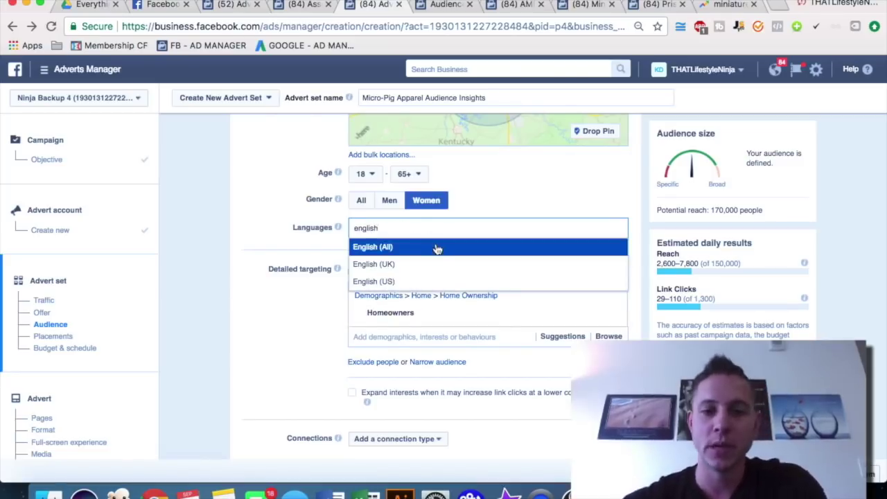
key("Return")
Narrow the Homeowners audience with an additional condition that people must also match
scroll(270, 256, "down", 2)
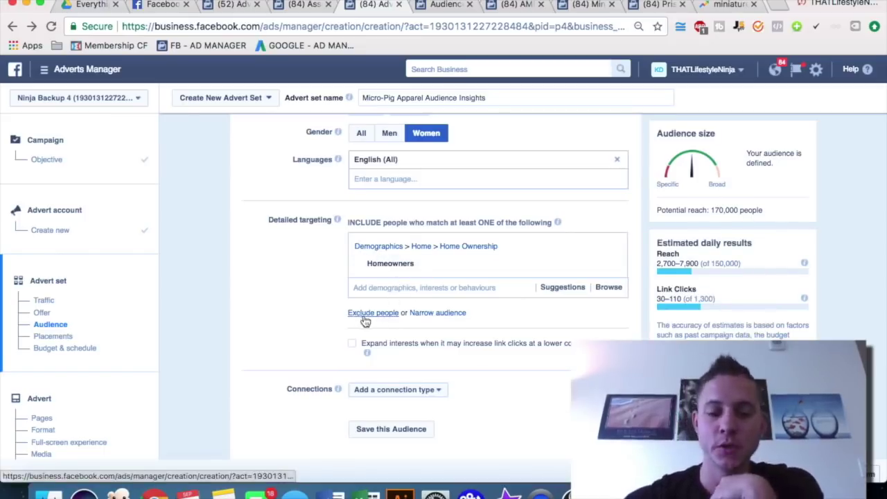
left_click(444, 315)
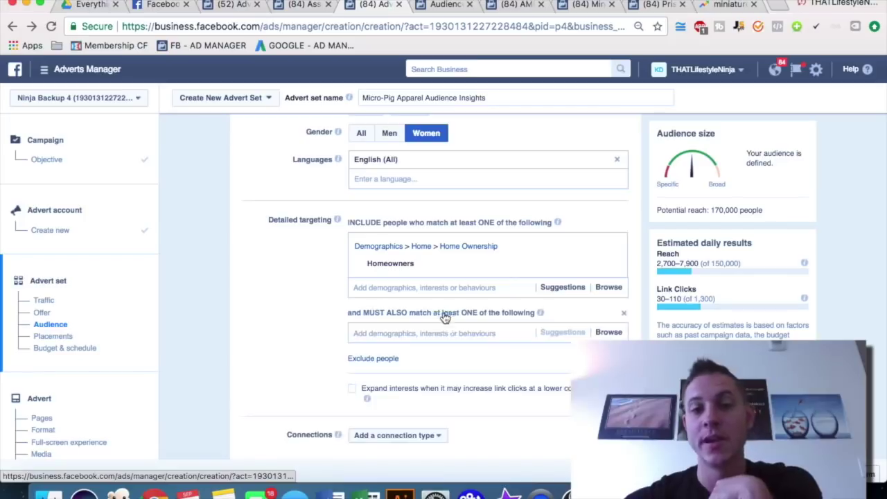
triple_click(379, 311)
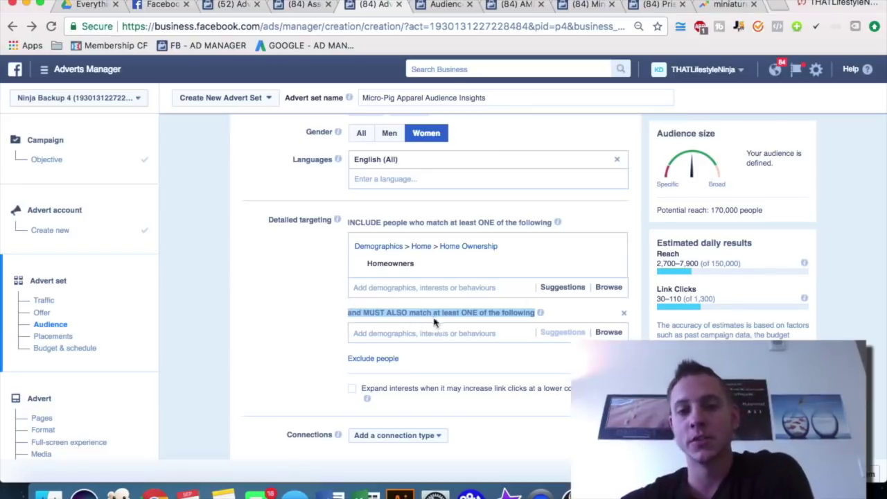
left_click(270, 309)
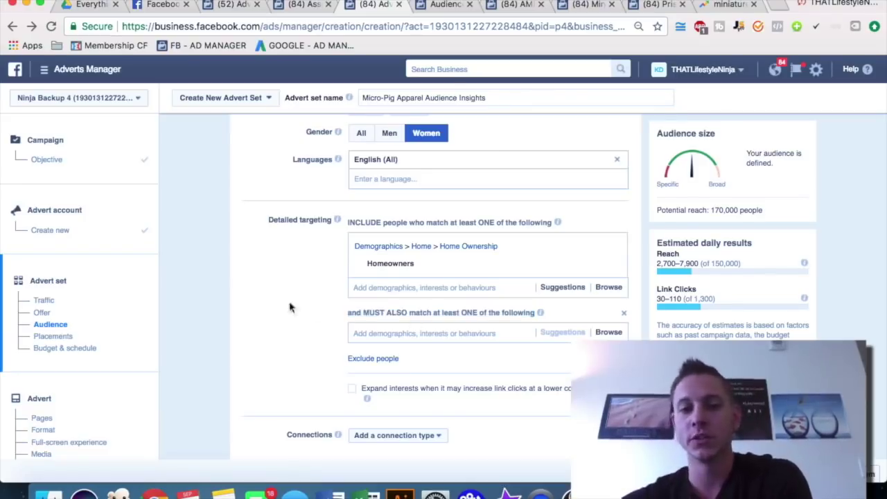
Look through the targeting suggestions, the American Mini Pig Association and Mini Pig World pages and Audience Insights, ending back in the advert set
left_click(382, 282)
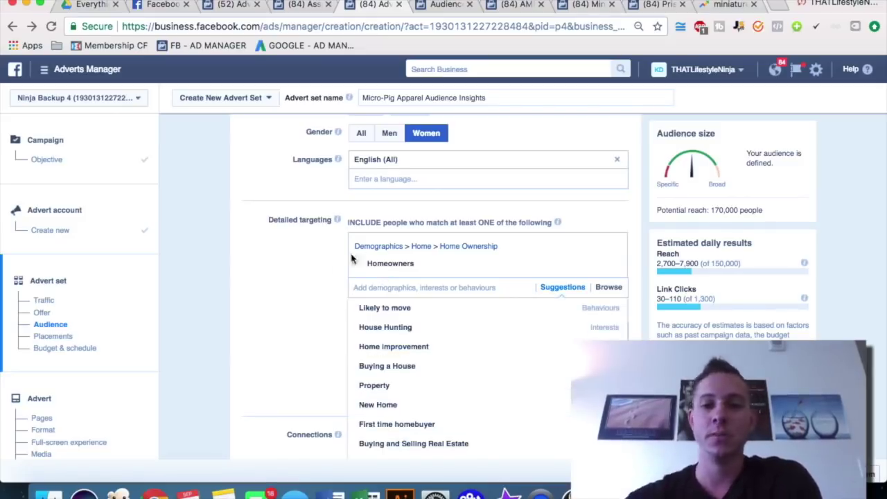
mouse_move(383, 266)
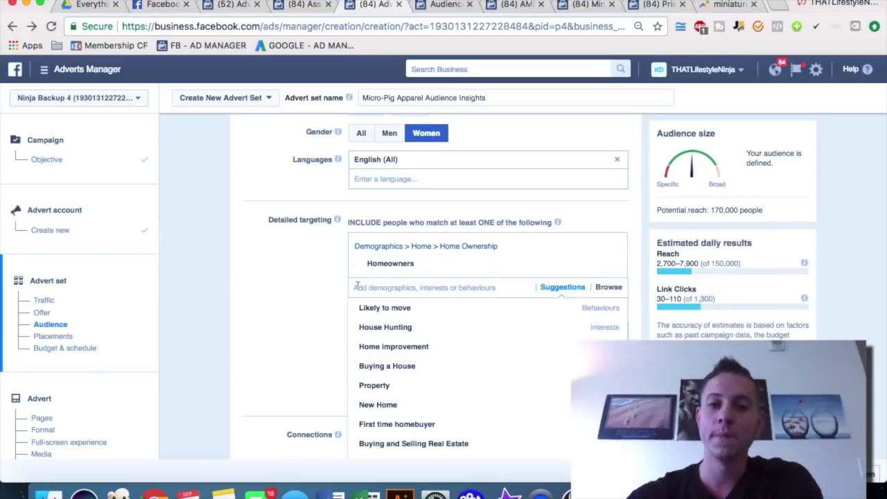
left_click(516, 5)
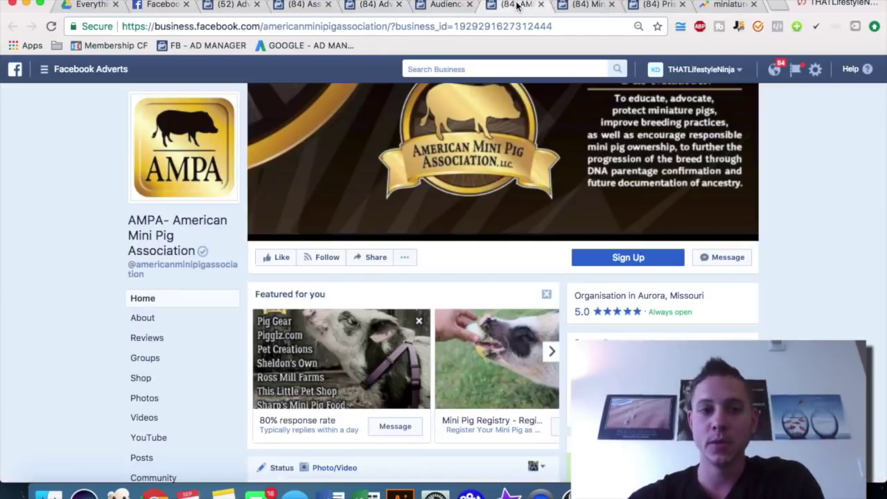
left_click(565, 5)
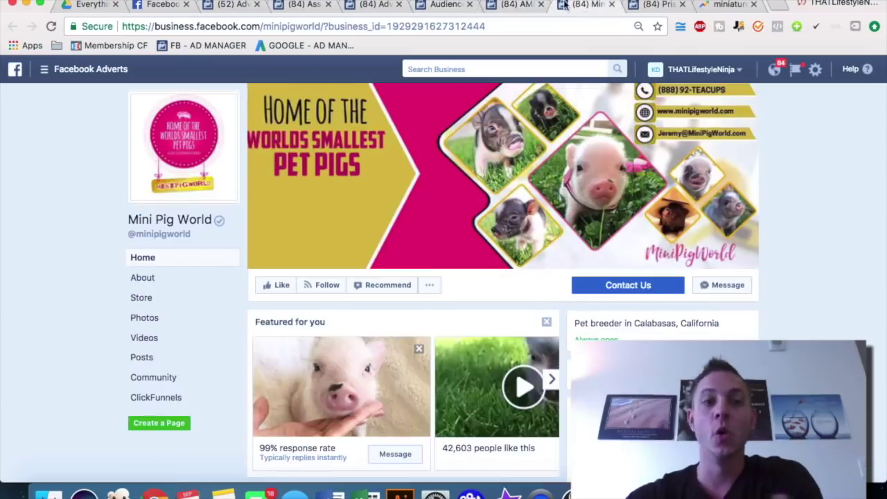
left_click(449, 5)
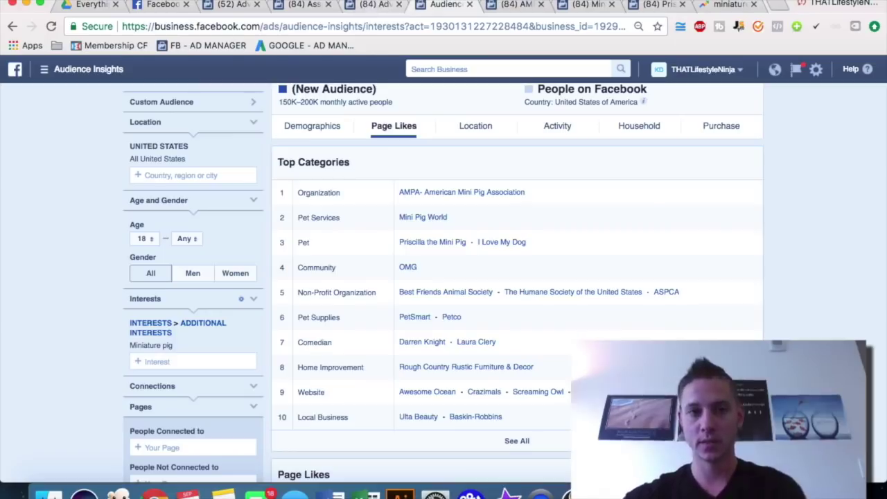
left_click(375, 5)
left_click(303, 291)
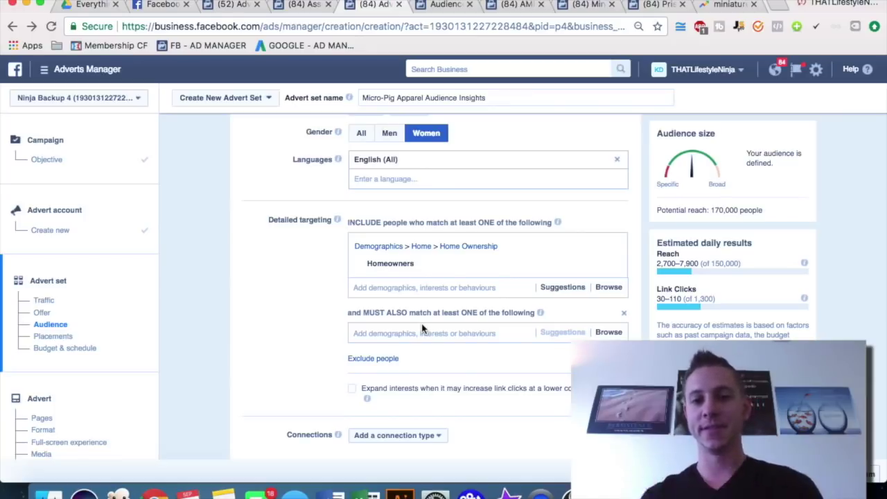
Add the Miniature pig interest to the must-also-match condition of the detailed targeting
scroll(423, 328, "down", 2)
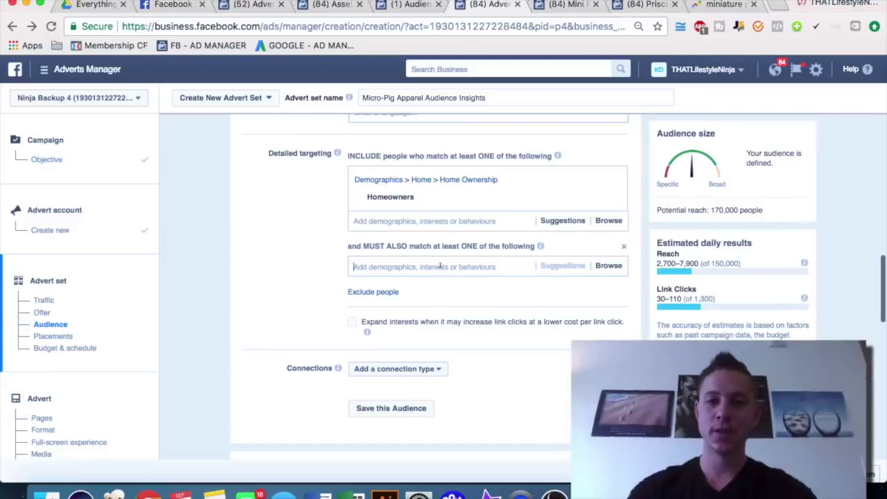
left_click(440, 266)
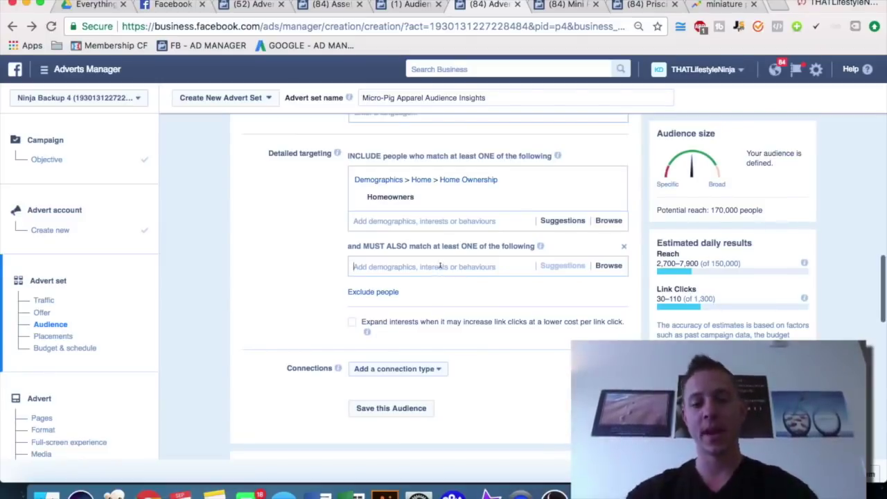
type("miniature pig")
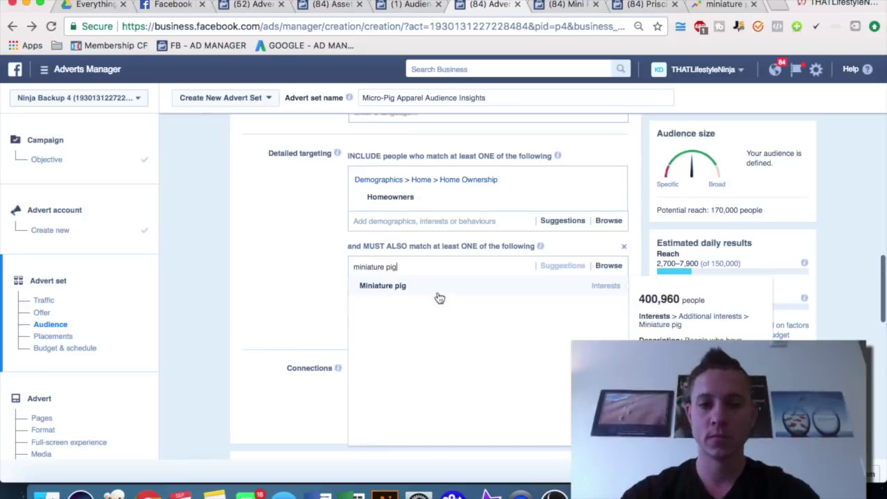
left_click(429, 292)
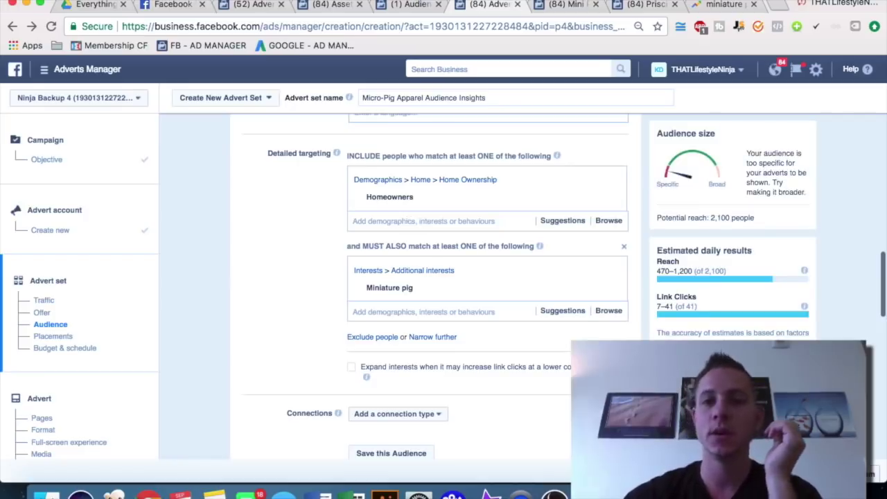
Review the miniature pig audience's Page Likes and Household Income chart in Audience Insights
left_click(413, 5)
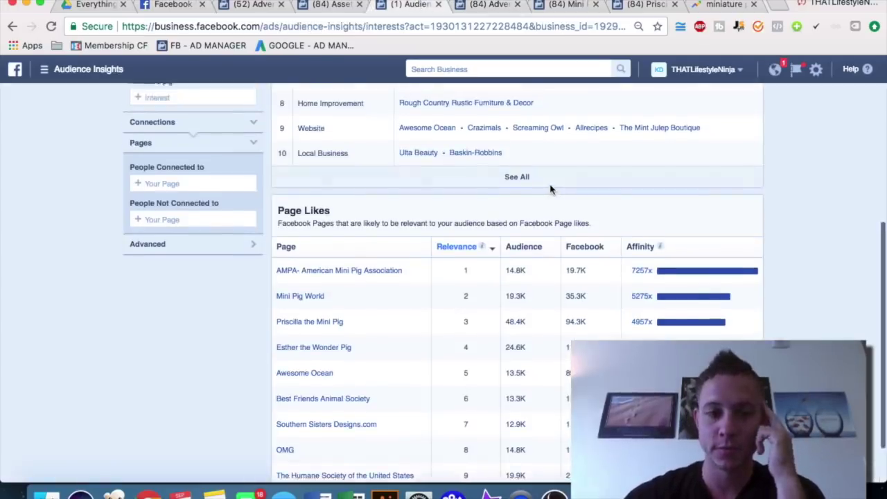
scroll(551, 188, "down", 2)
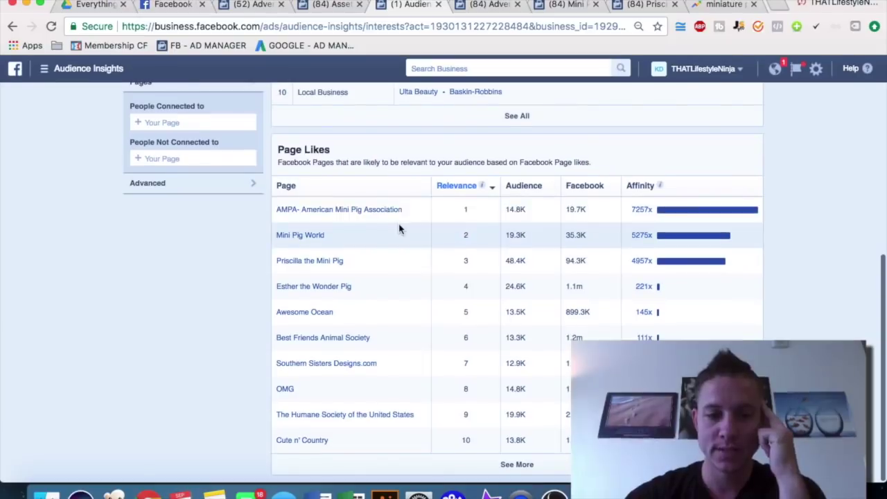
scroll(395, 239, "up", 5)
scroll(395, 239, "up", 2)
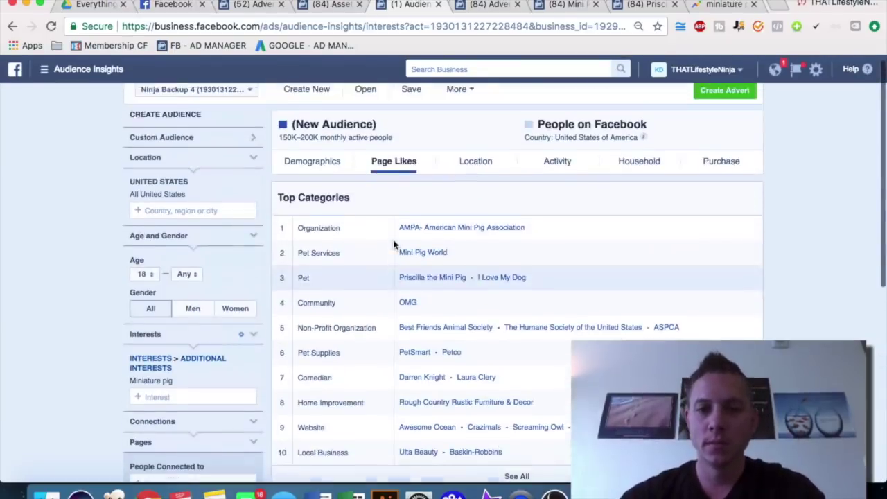
left_click(645, 166)
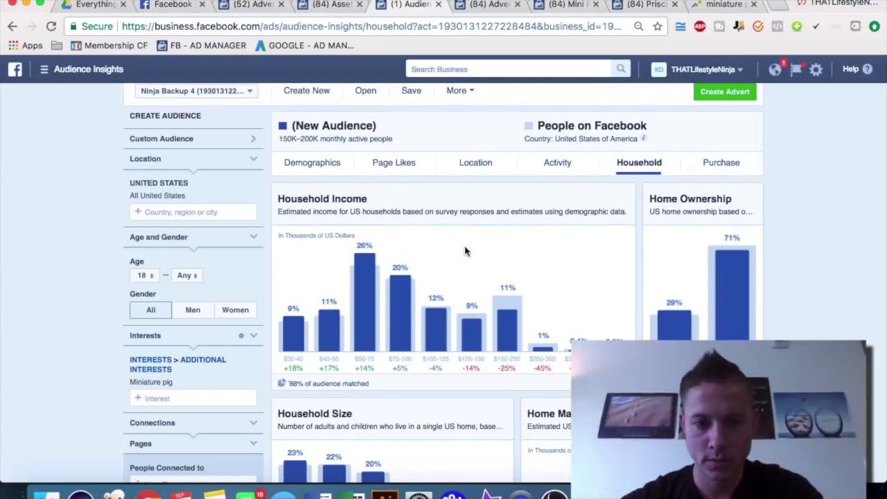
mouse_move(362, 335)
mouse_move(436, 337)
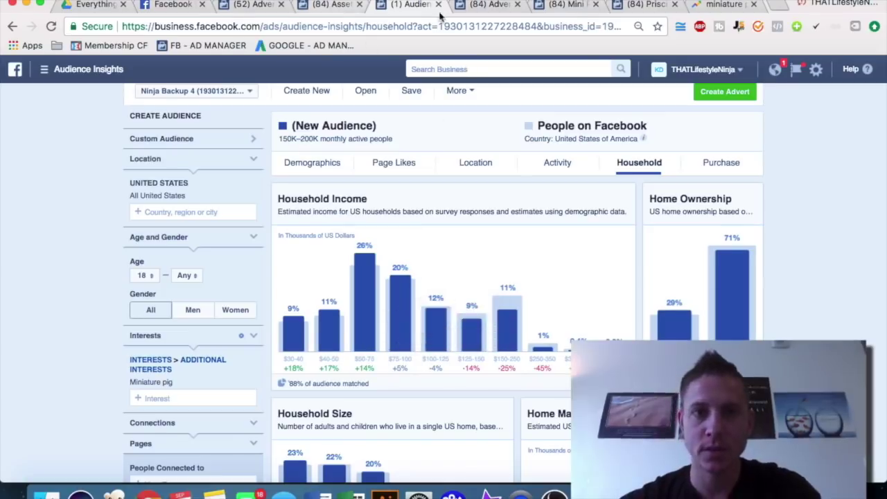
Return to the advert set and expand the Demographics > Financial > Income brackets for the included audience containing Homeowners
left_click(489, 5)
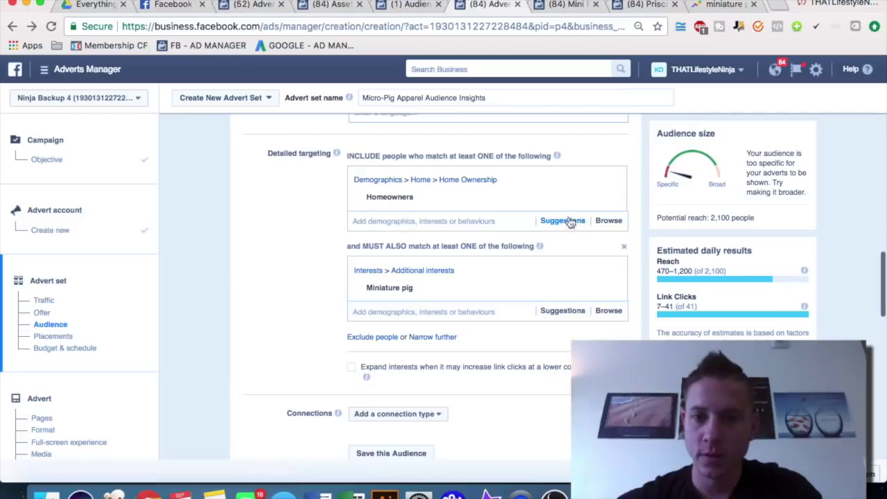
left_click(607, 223)
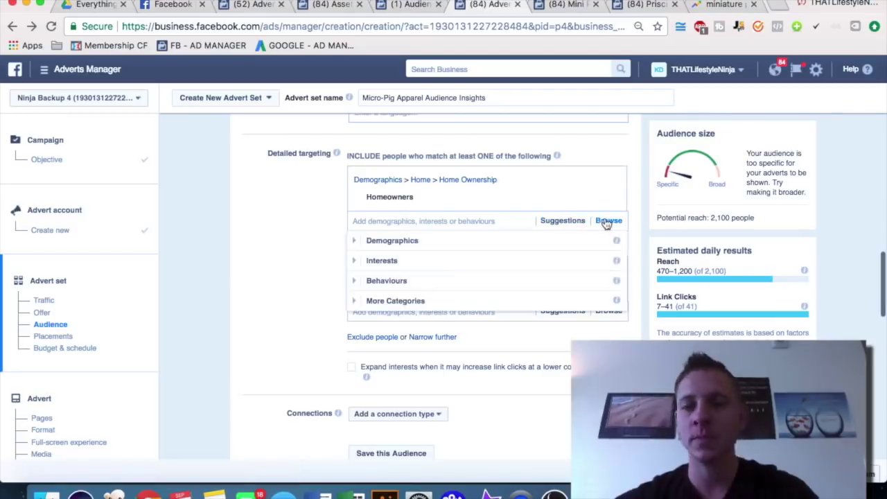
left_click(492, 248)
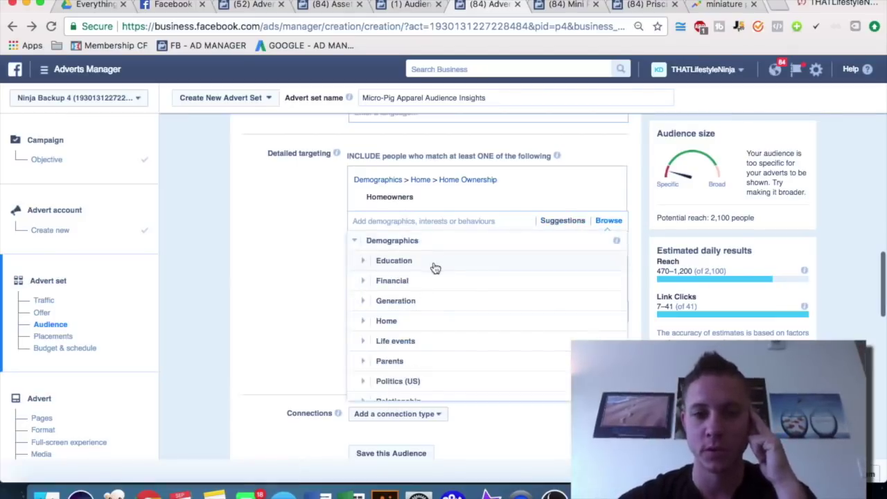
left_click(392, 280)
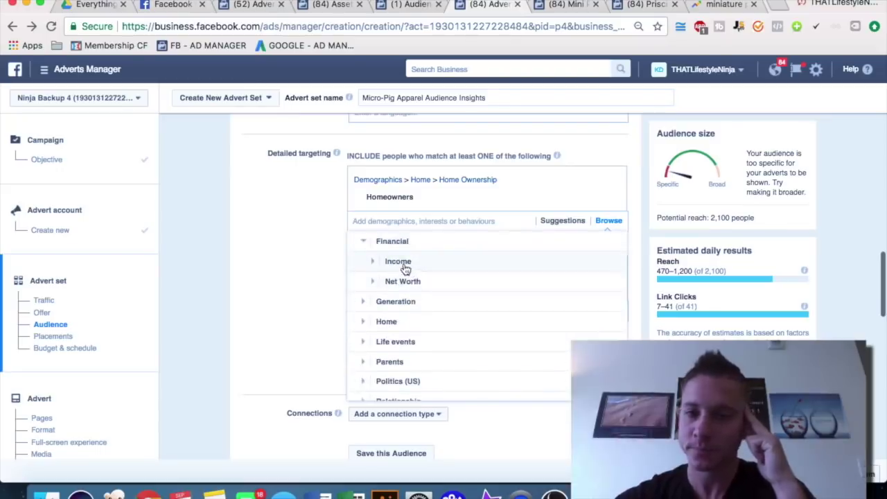
left_click(405, 267)
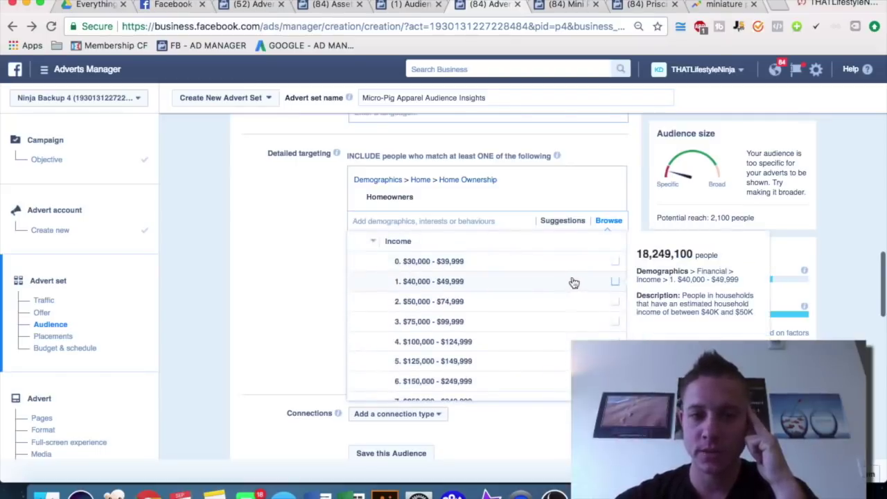
Check the household income chart in Audience Insights and include the $50,000 - $74,999 and $75,000 - $99,999 income brackets alongside Homeowners
left_click(409, 4)
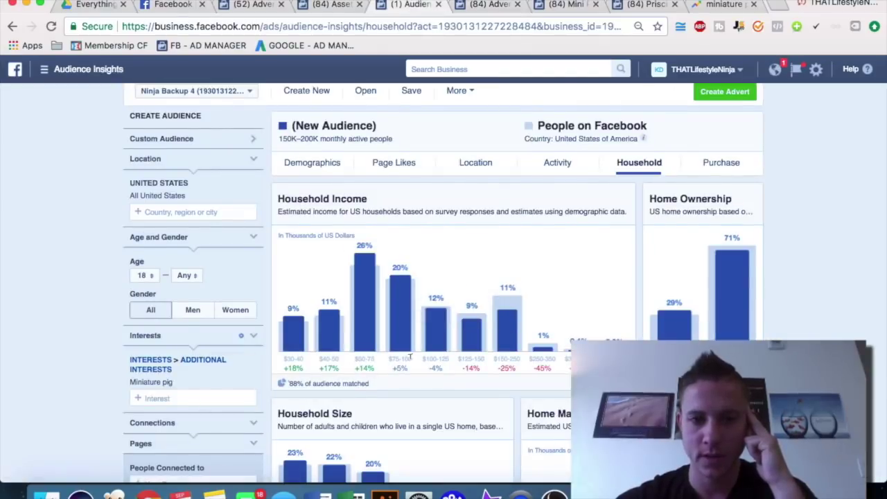
left_click(486, 14)
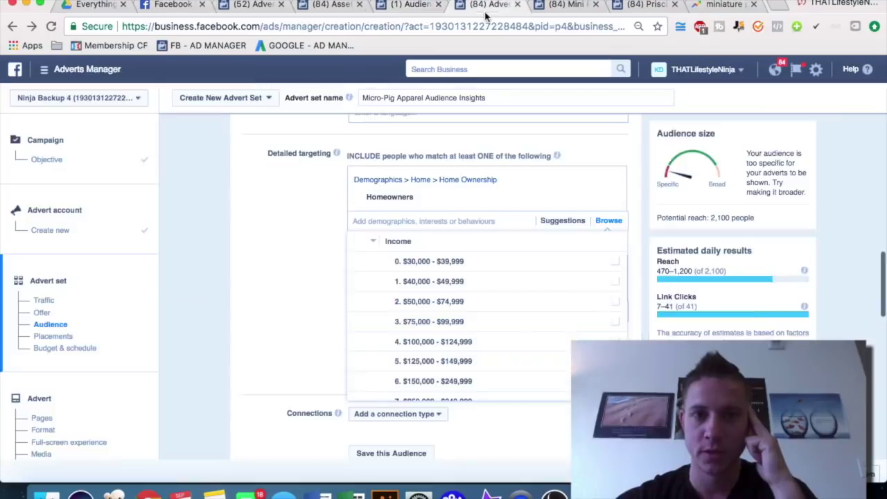
left_click(616, 305)
left_click(616, 318)
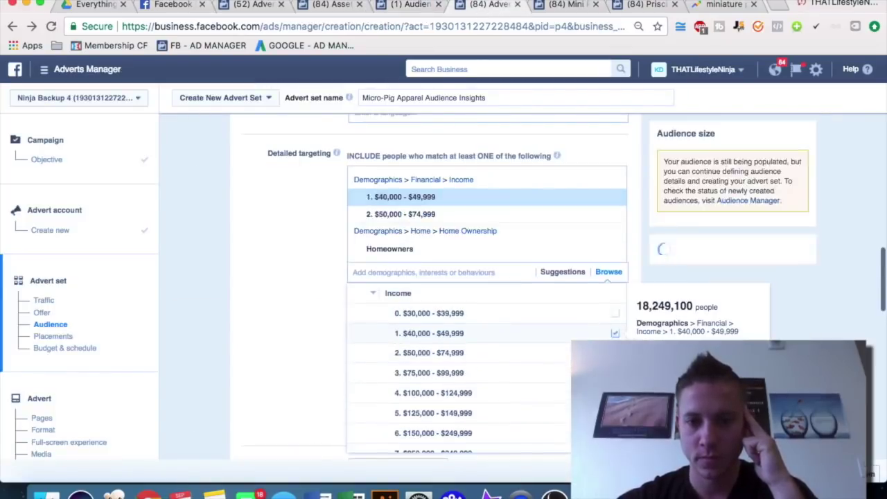
left_click(615, 334)
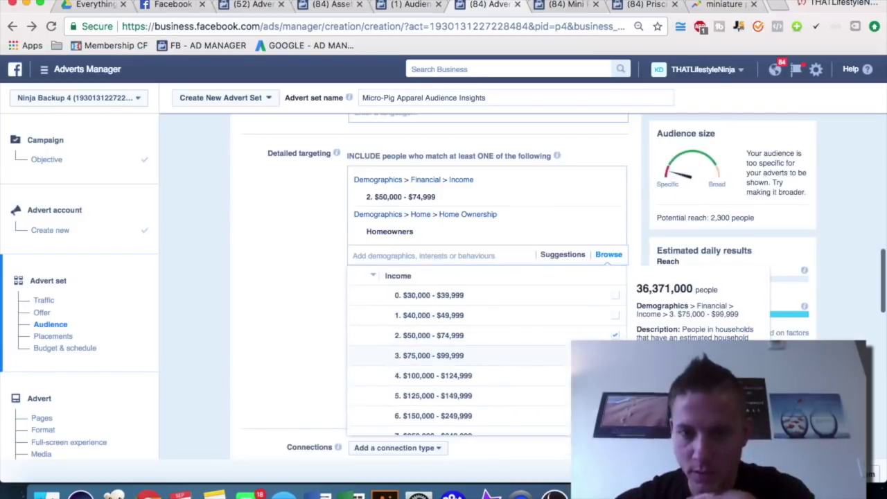
left_click(615, 355)
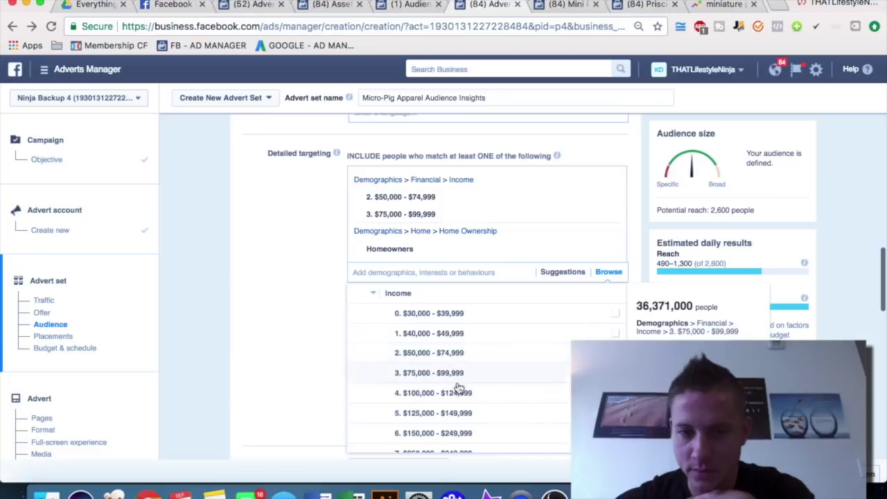
left_click(282, 331)
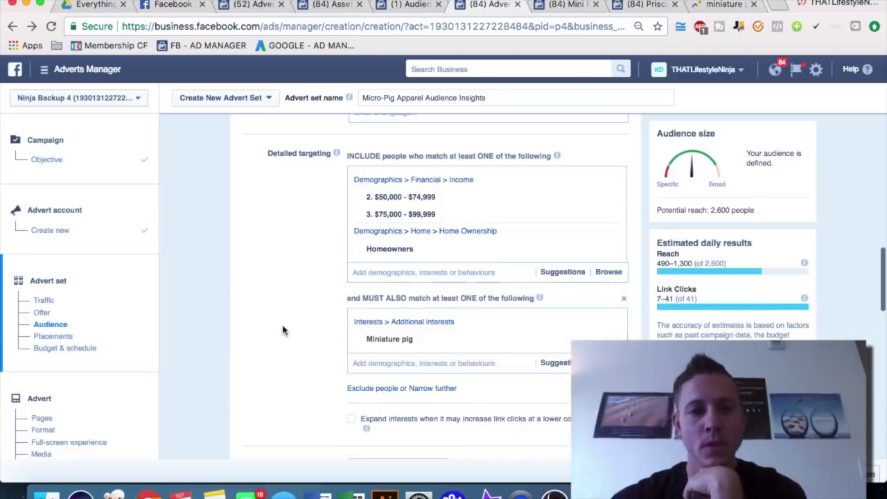
Try to find the Mini Pig World page as an interest for the must-also-match condition containing Miniature pig, and clear the search
mouse_move(363, 197)
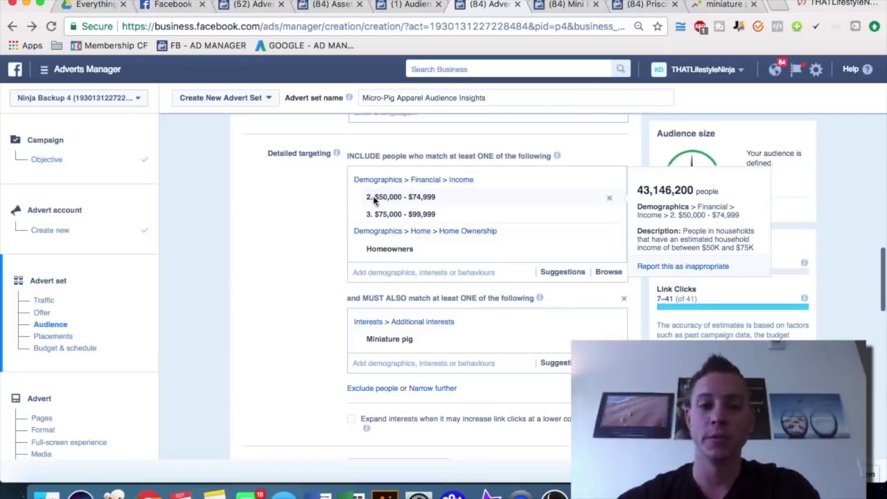
mouse_move(379, 222)
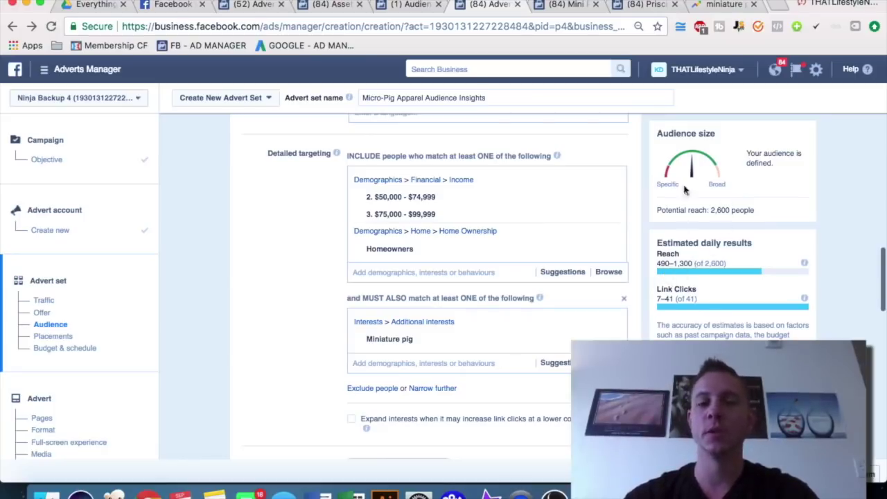
left_click(432, 389)
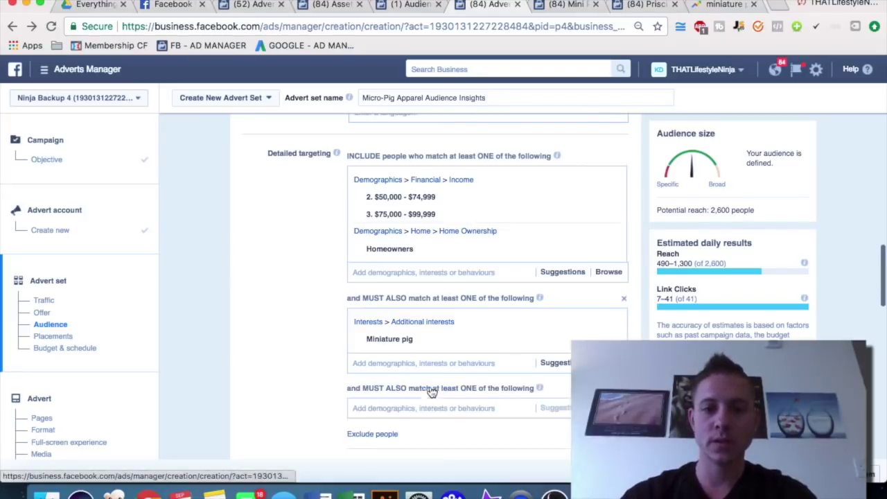
left_click(440, 357)
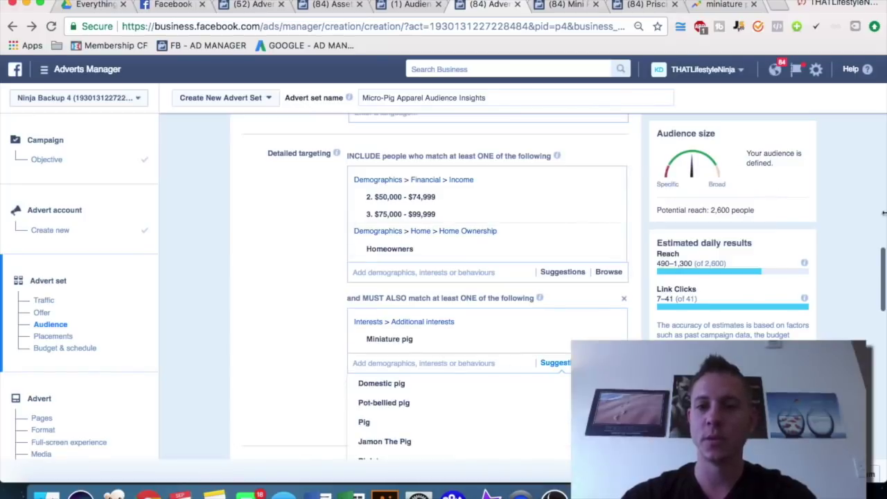
left_click(559, 6)
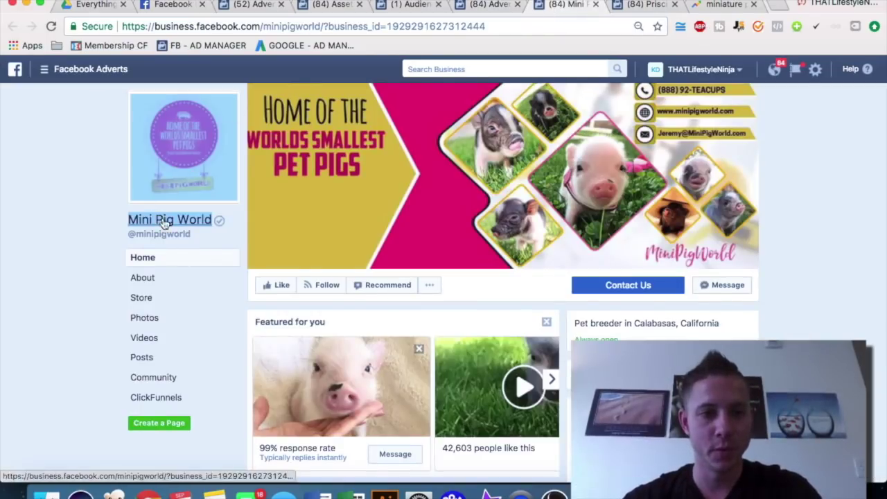
left_click(478, 5)
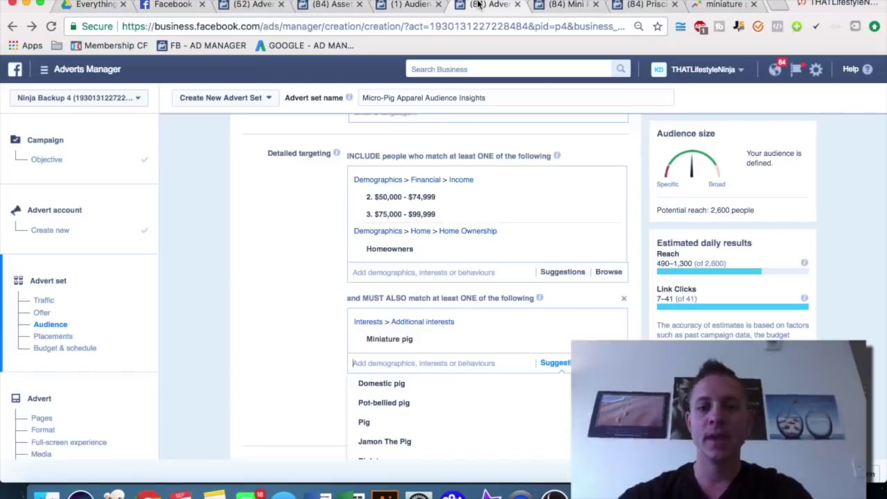
type("Mini Pig World")
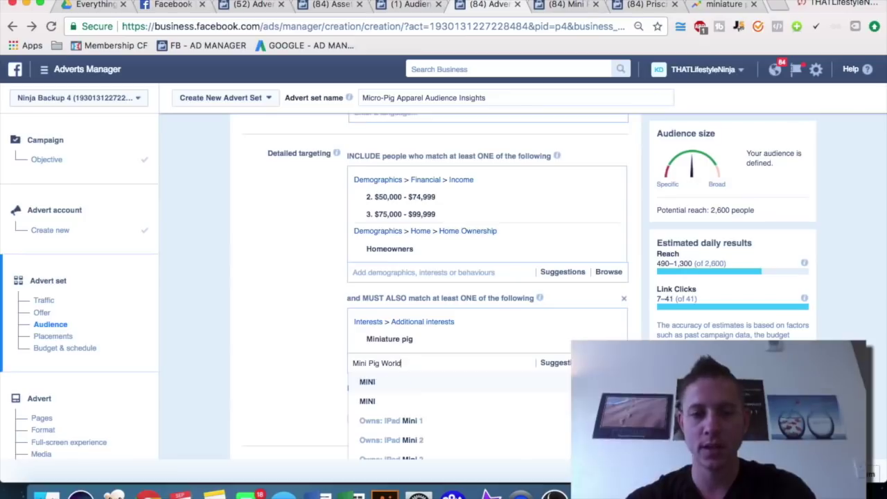
scroll(238, 313, "down", 5)
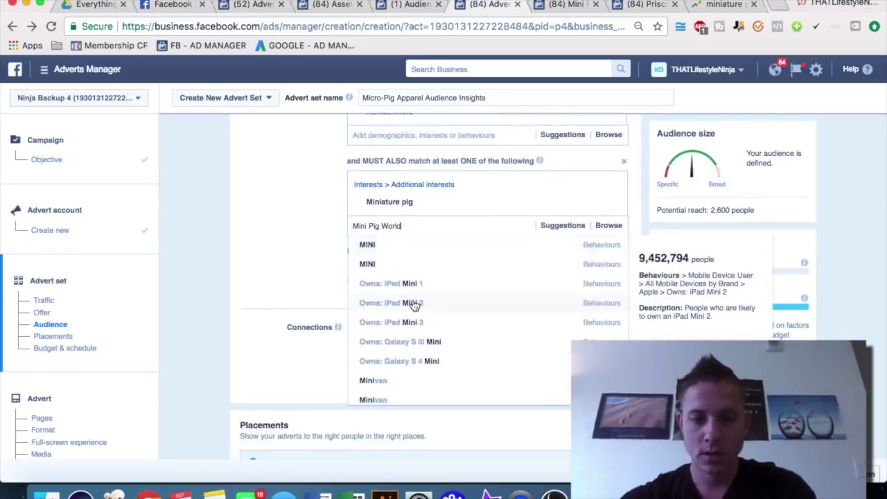
scroll(414, 307, "down", 1)
scroll(289, 204, "up", 3)
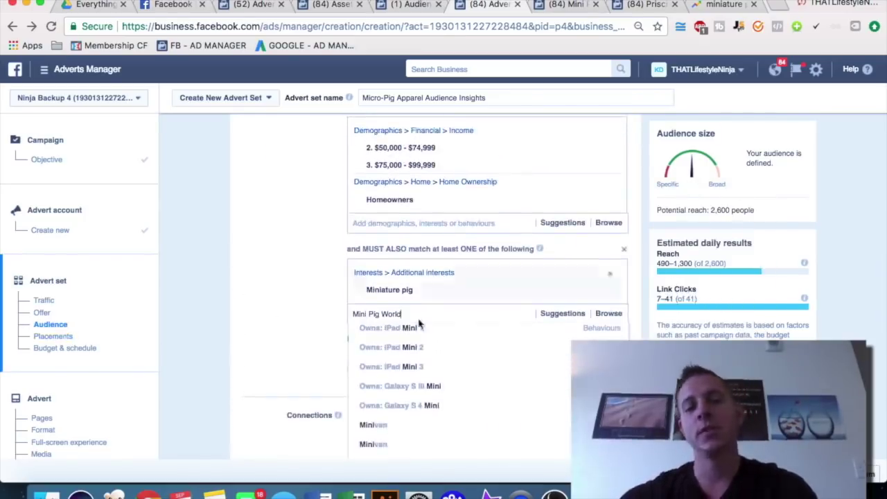
triple_click(413, 313)
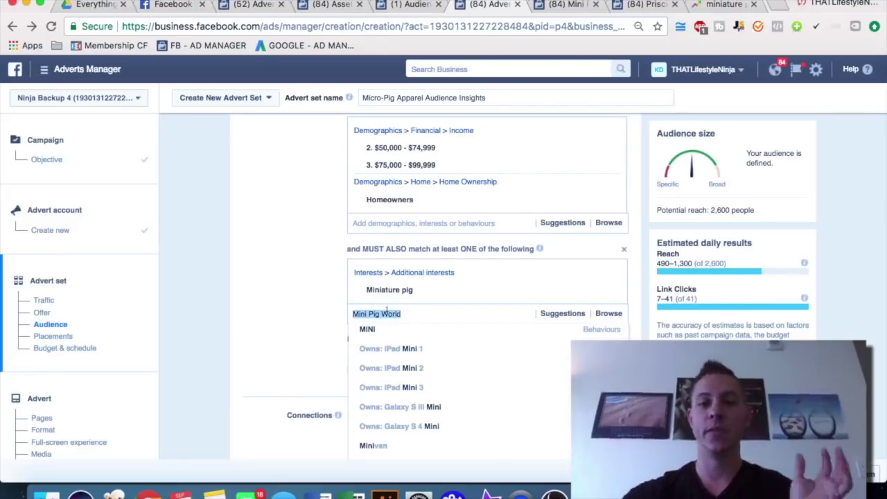
key("BackSpace")
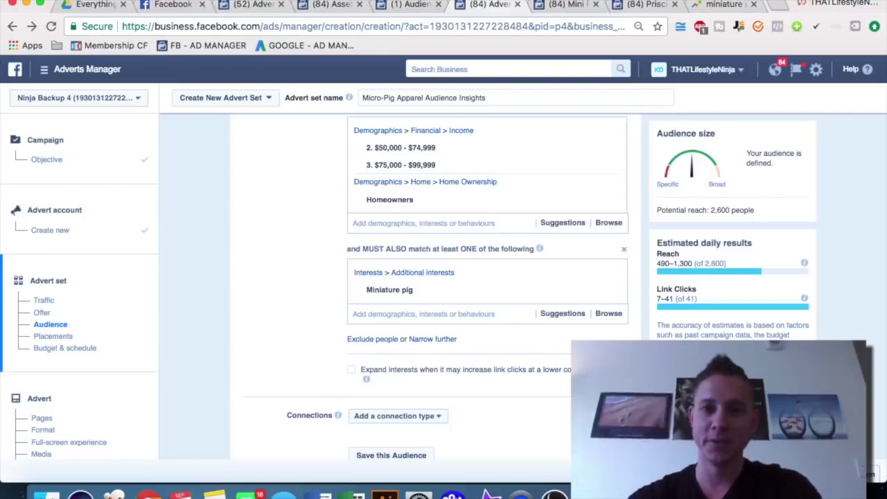
Copy the page name Priscilla the Mini Pig, try it as an interest in the must-also-match condition, and clear the search
left_click(564, 5)
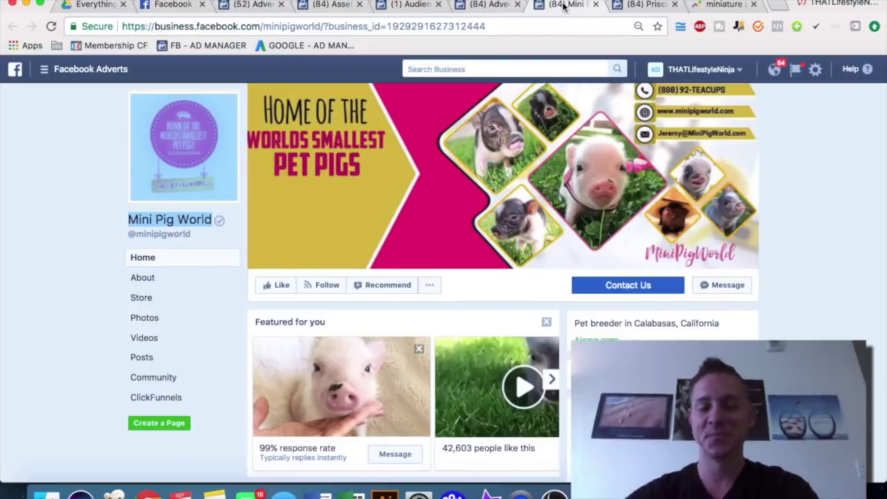
left_click(634, 5)
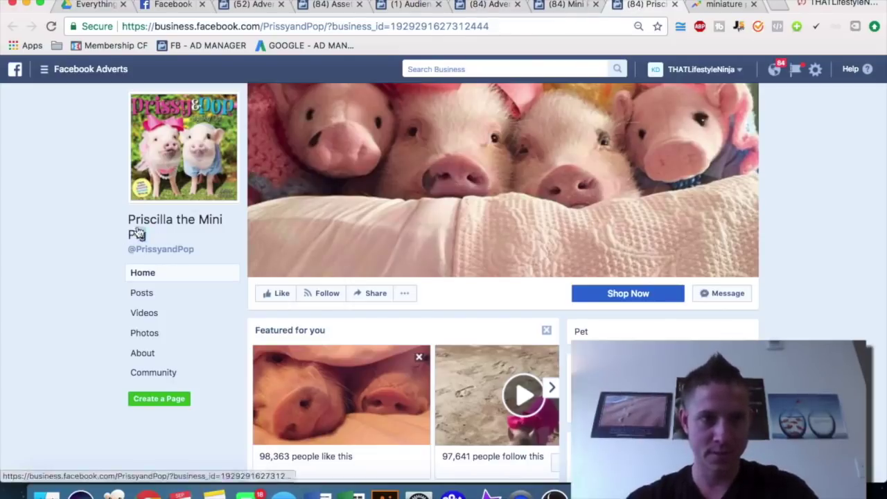
left_click_drag(147, 236, 128, 223)
key("super+c")
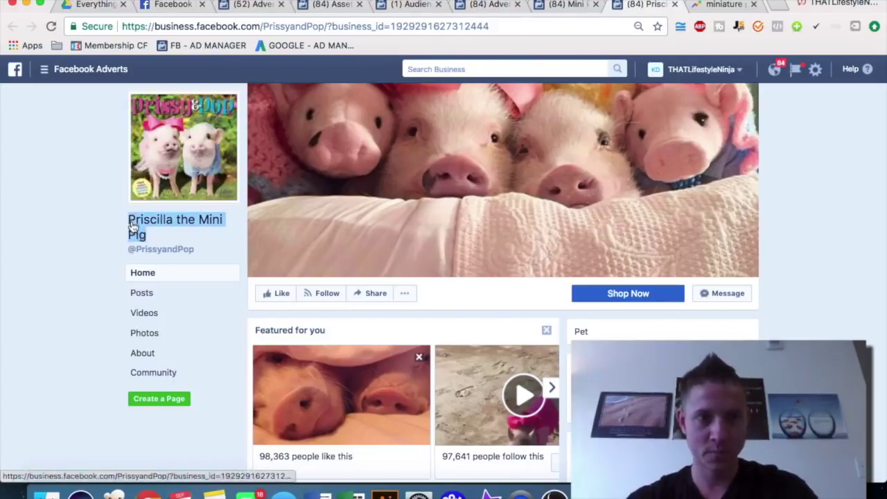
left_click(565, 4)
left_click(472, 5)
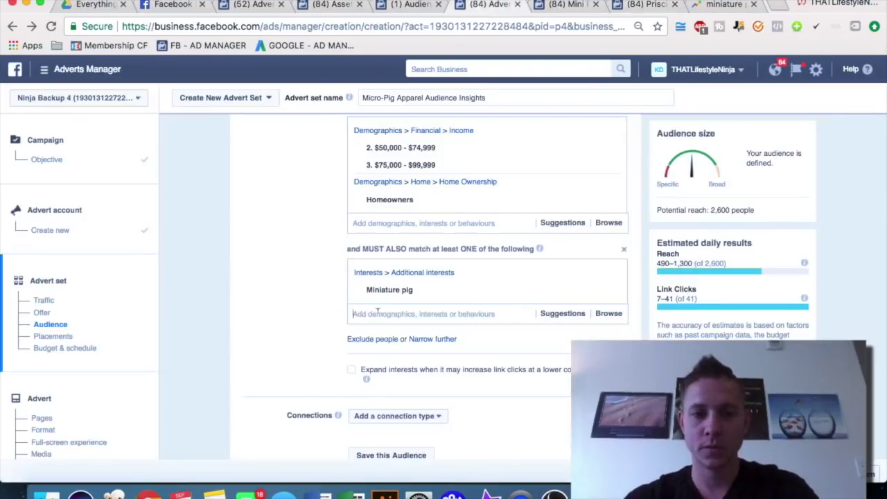
key("super+v")
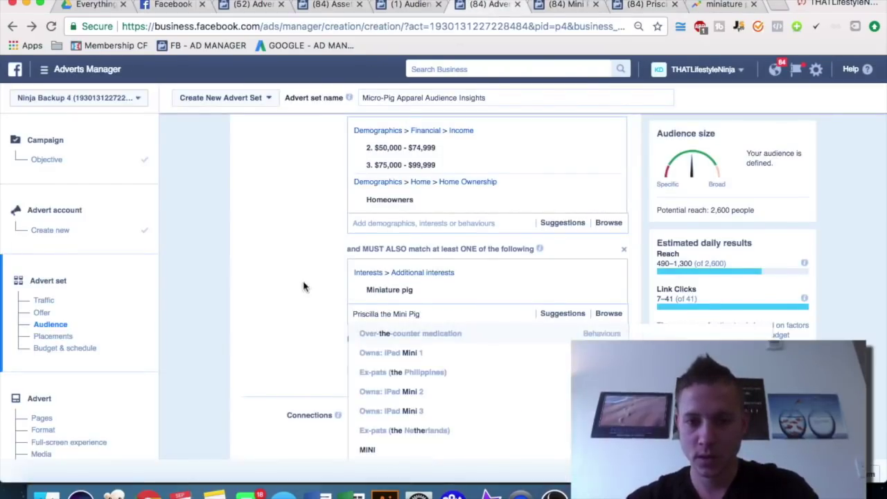
scroll(303, 287, "down", 3)
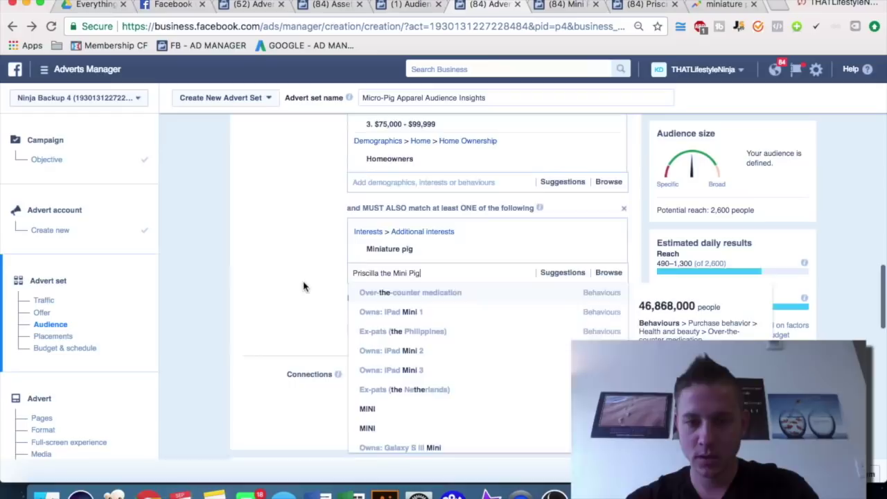
key("super+a")
key("BackSpace")
left_click(287, 244)
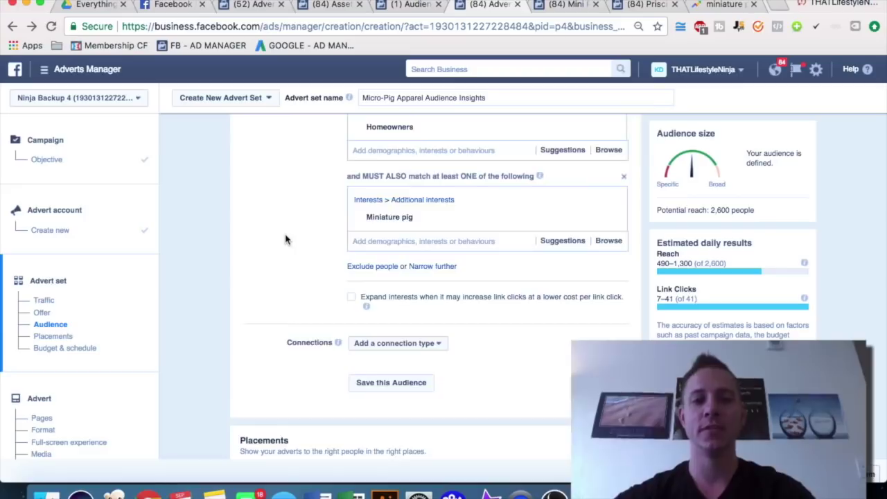
In Audience Insights, replace the Miniature pig interest with Tony Robbins and show that audience's Page Likes
scroll(285, 240, "up", 5)
scroll(285, 240, "down", 1)
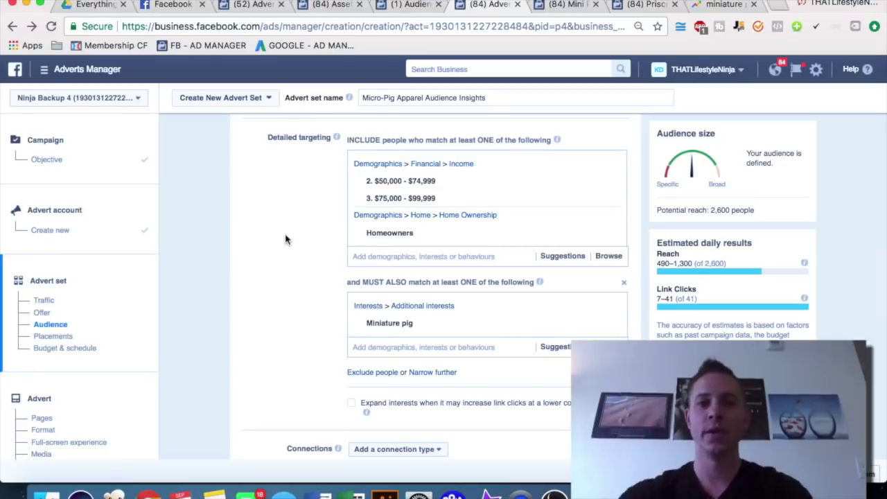
left_click(419, 5)
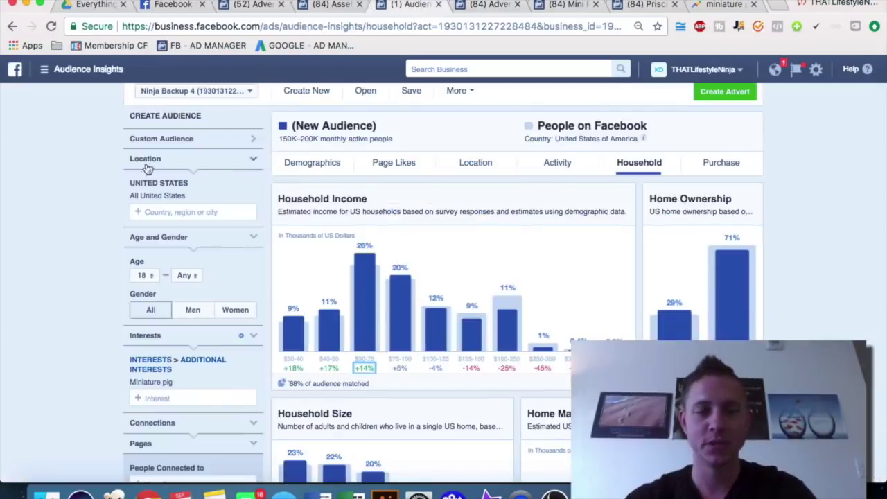
scroll(86, 223, "down", 1)
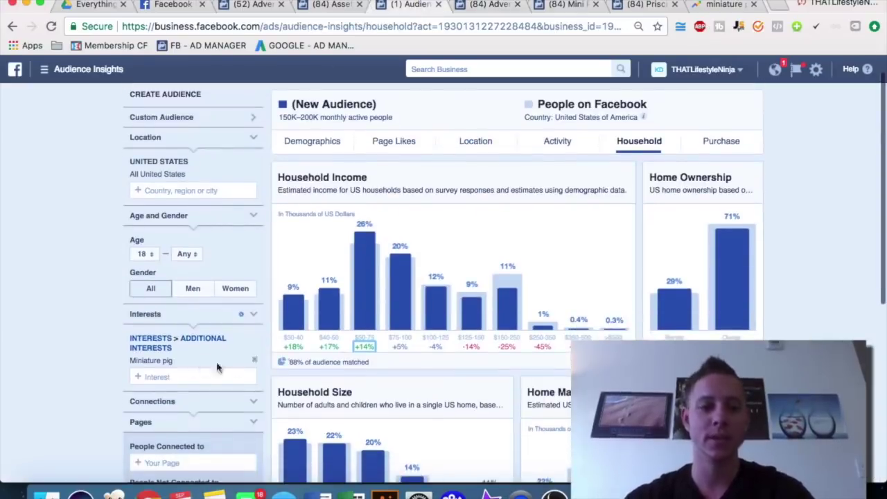
left_click(254, 361)
left_click(194, 343)
type("tony robbins")
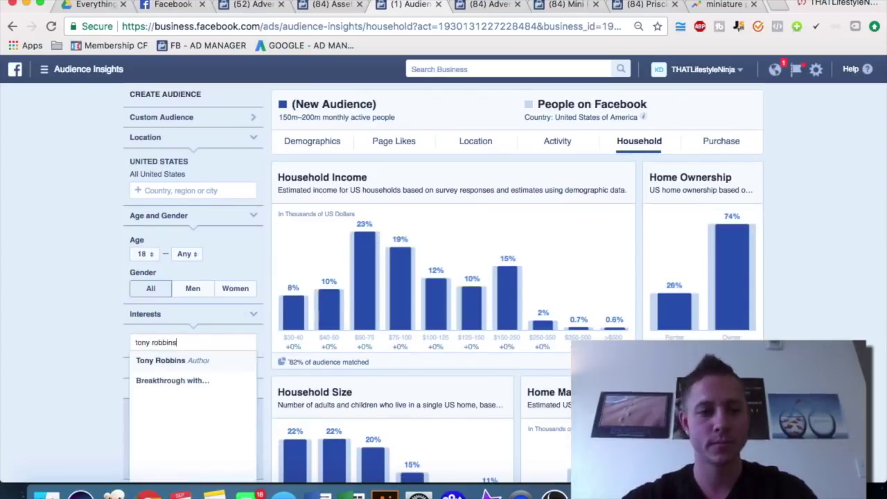
left_click(187, 362)
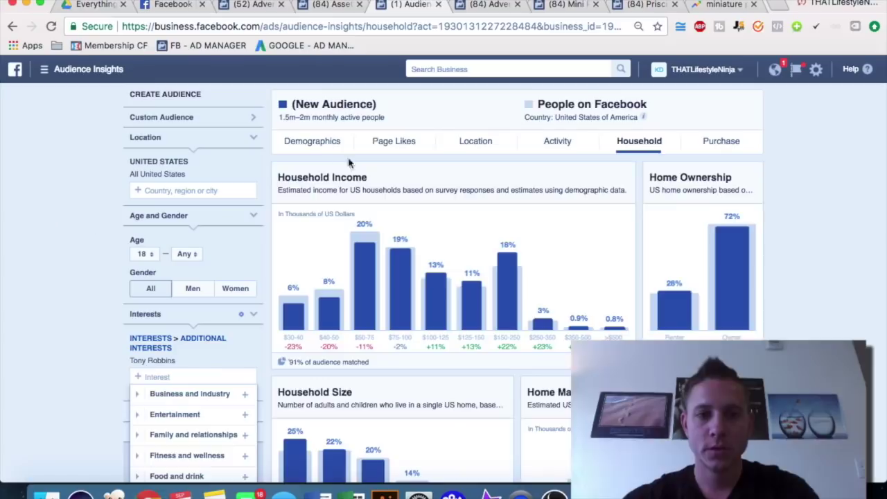
left_click(384, 142)
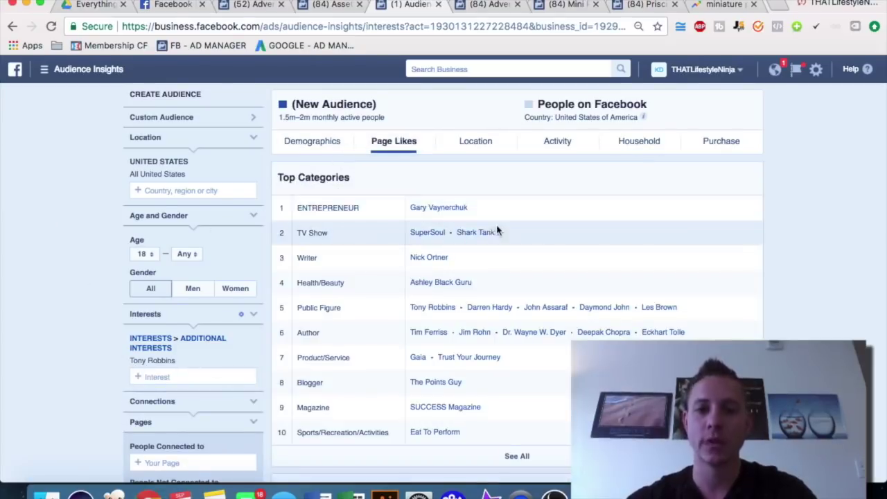
Return to the advert set, look up Gary Vaynerchuk as an interest in the must-also-match condition, and clear the search
left_click(487, 9)
left_click(387, 344)
type("gary")
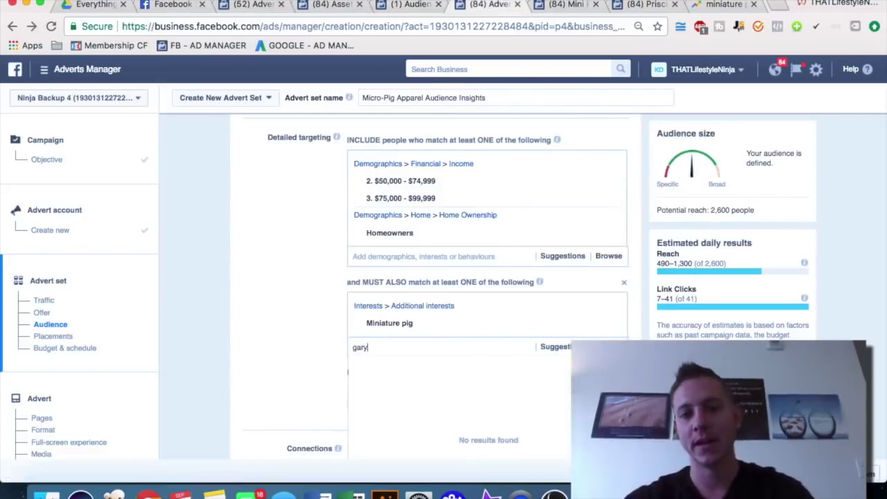
type(" vayne")
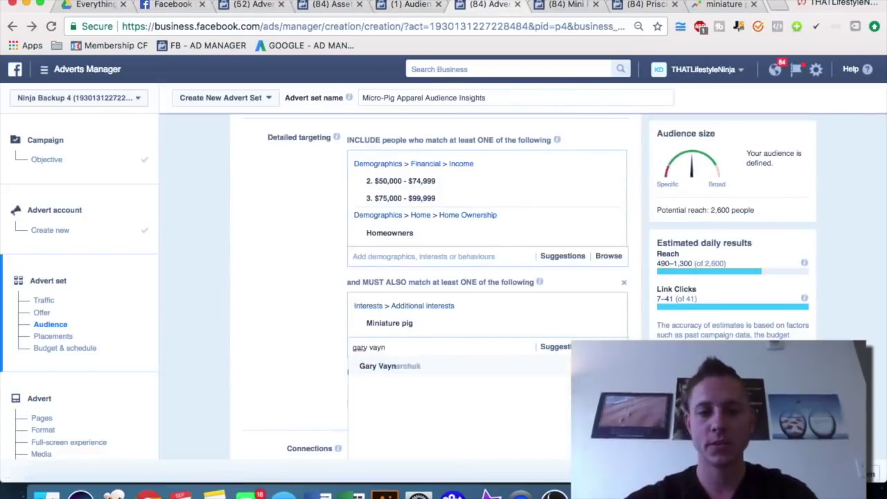
key("BackSpace")
key("BackSpace")
key("BackSpace")
key("BackSpace")
key("BackSpace")
key("BackSpace")
key("BackSpace")
key("BackSpace")
key("BackSpace")
key("BackSpace")
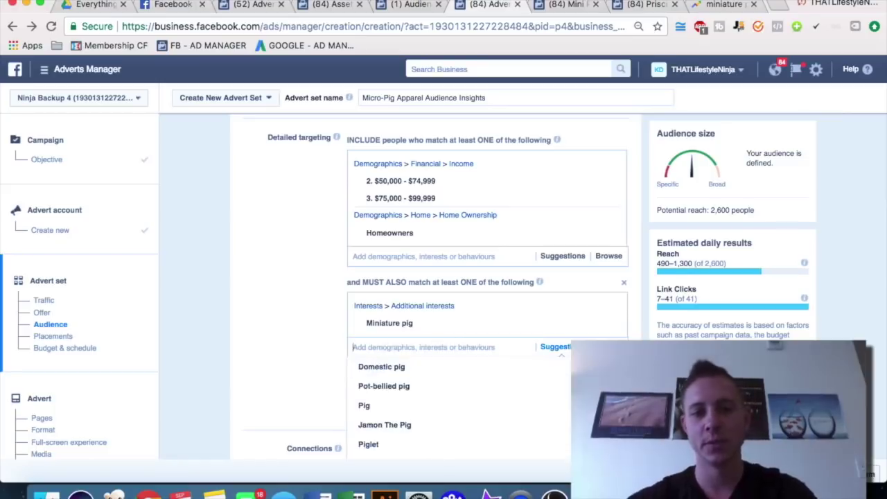
left_click(289, 328)
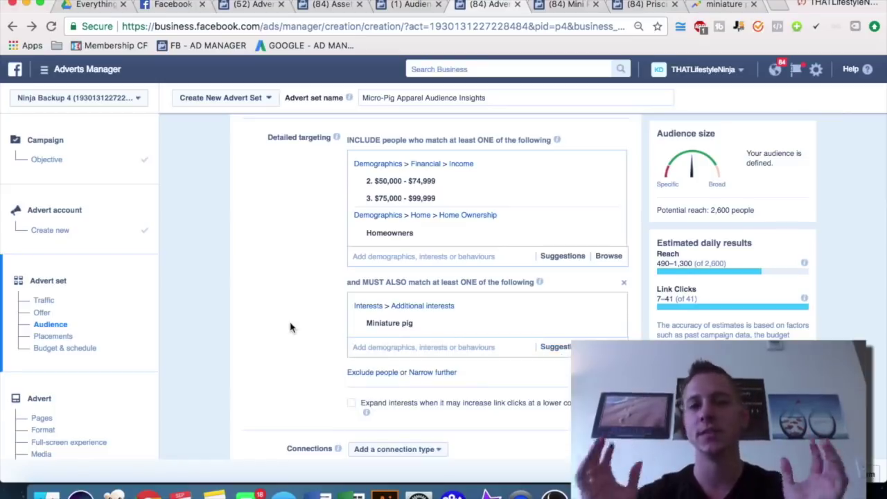
Examine the top categories and relevant pages liked by the Tony Robbins audience in Audience Insights
left_click(401, 5)
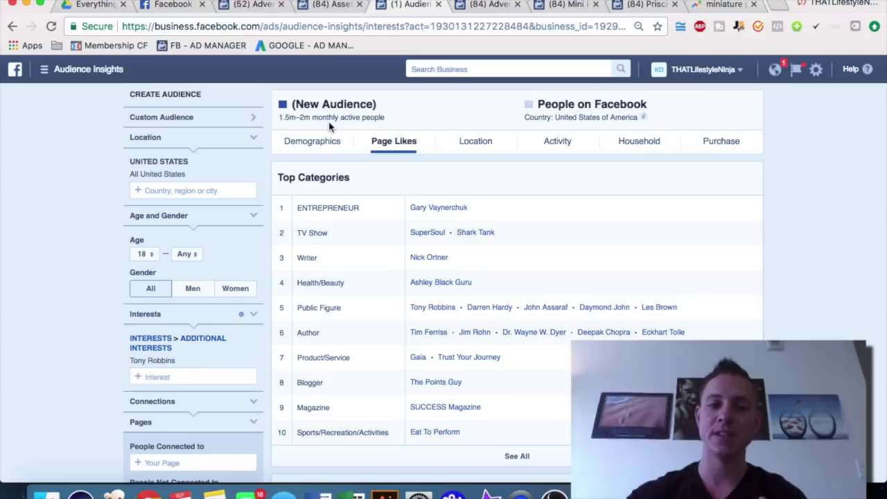
scroll(424, 270, "down", 3)
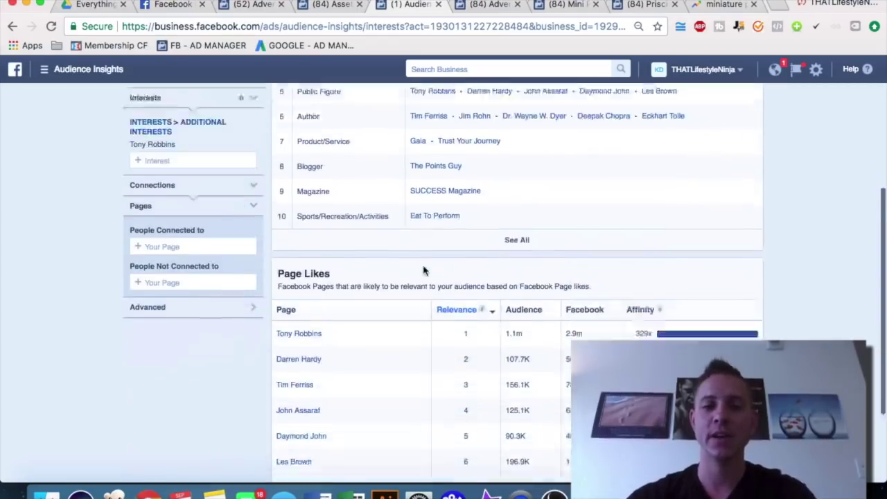
scroll(424, 270, "down", 1)
key("ctrl+Tab")
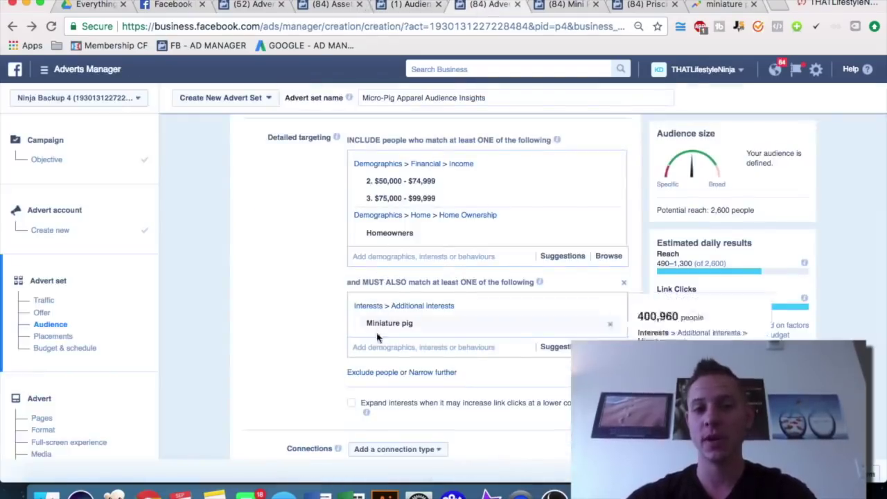
Close the Mini Pig World and Priscilla the Mini Pig pages
left_click(561, 5)
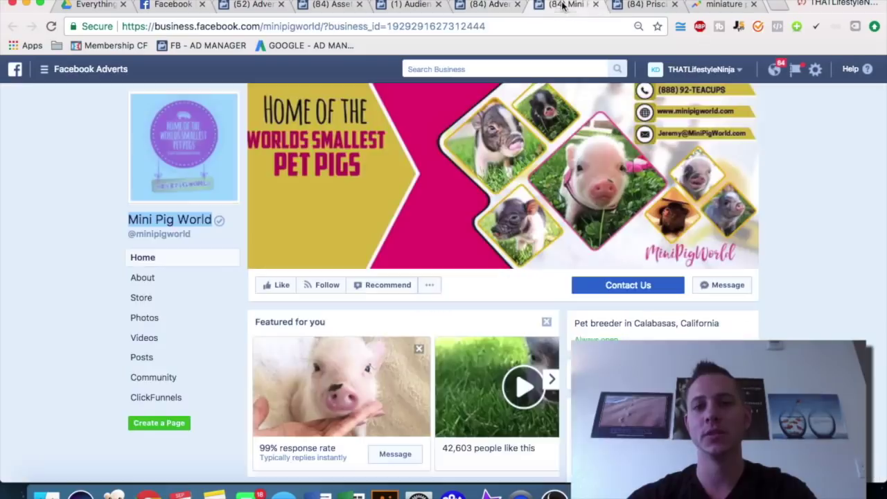
left_click(635, 4)
key("super+w")
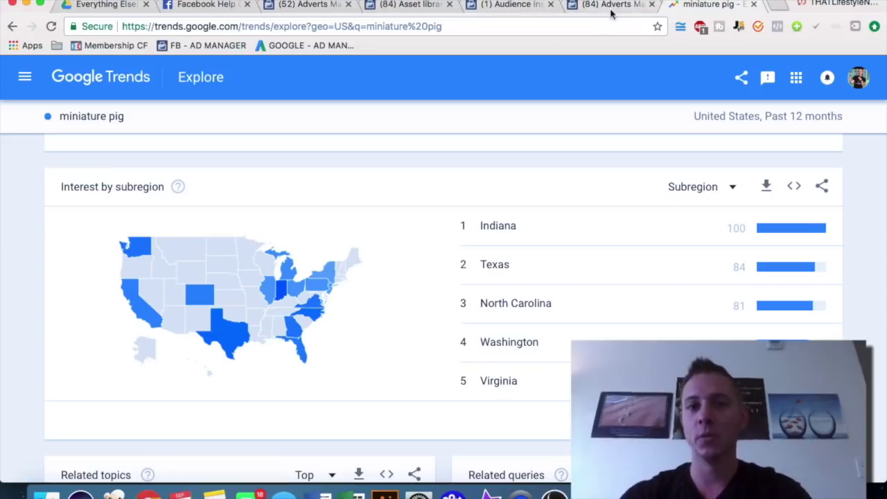
Search the web for "mini pigs magazine" in a new tab and look over the results
left_click(780, 7)
type("mini")
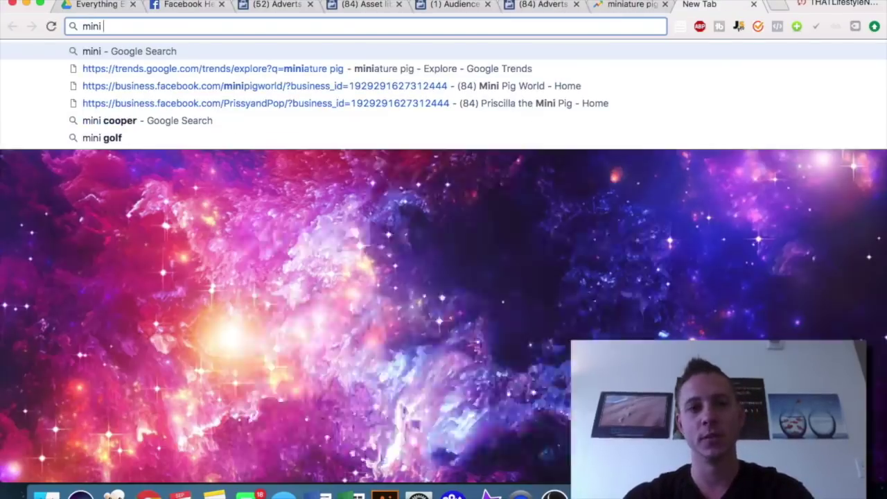
type(" pigs magazine")
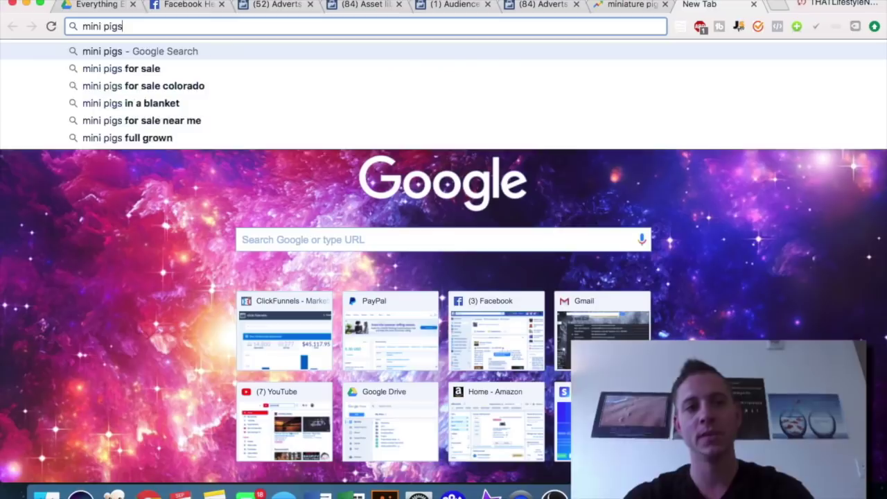
key("Return")
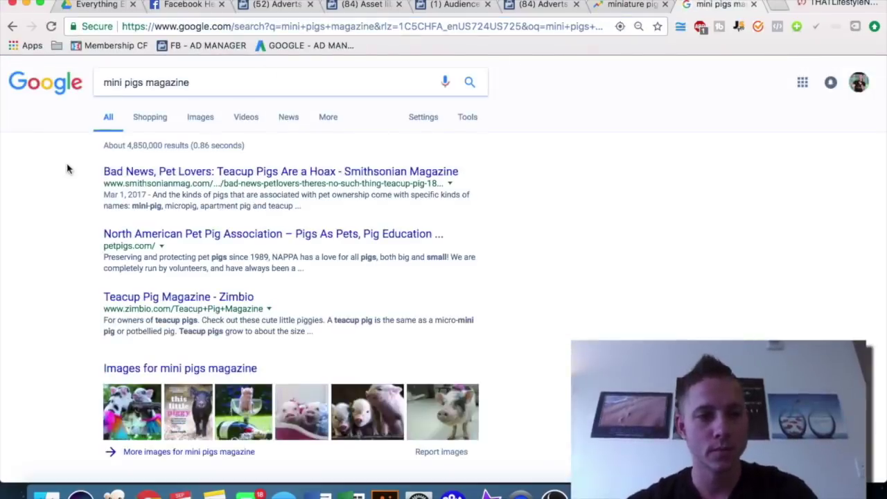
scroll(67, 226, "down", 1)
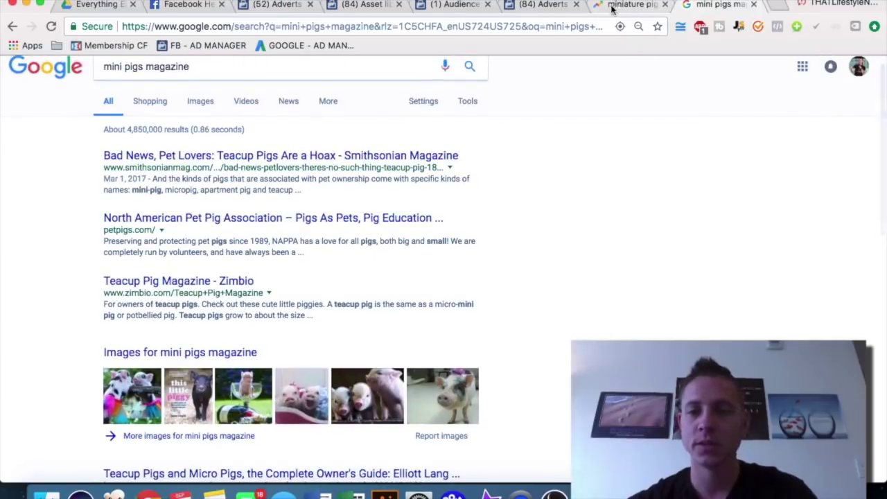
Return to the advert set and look up "pet pig" and "pig" among the interests for the must-also-match condition
left_click(558, 7)
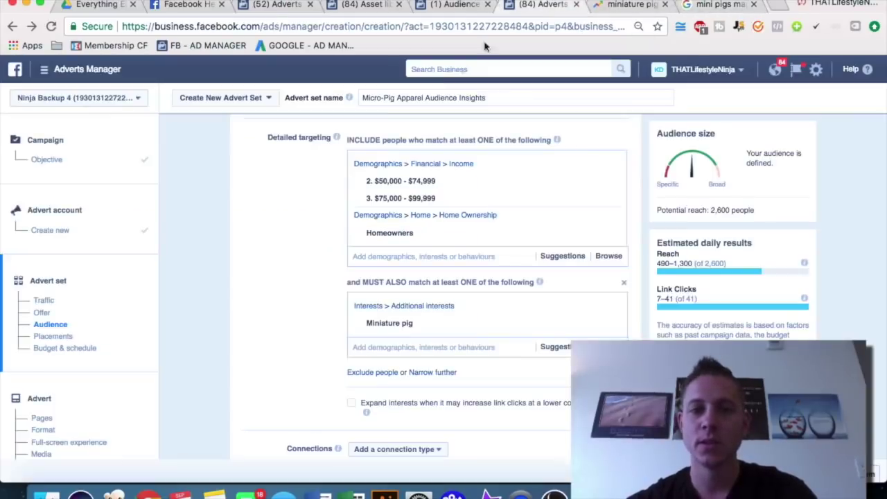
left_click(386, 347)
type("pet pig")
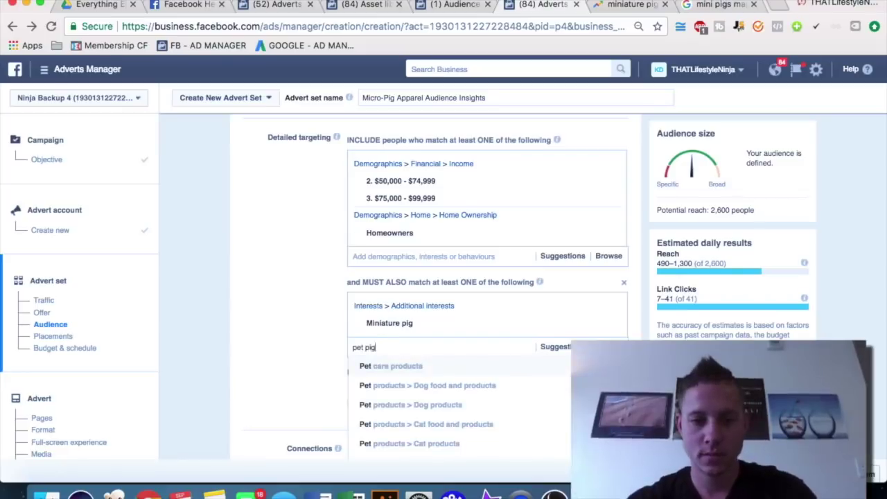
key("super+a")
type("p")
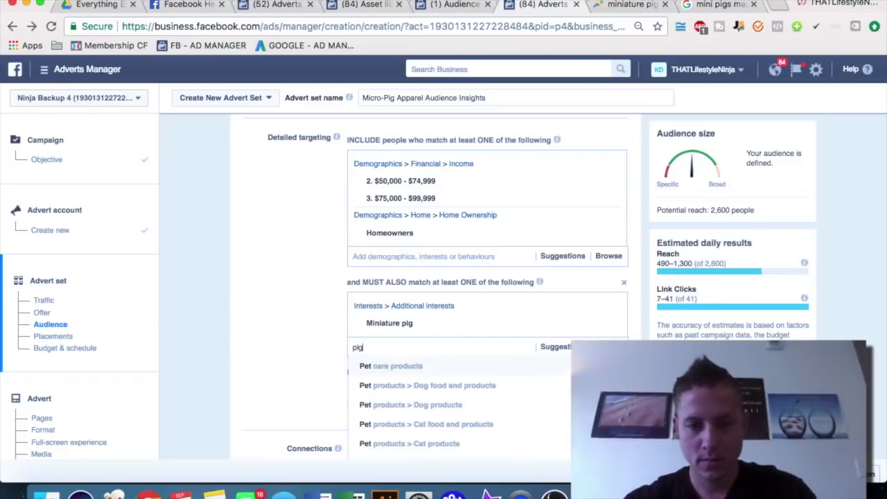
scroll(309, 280, "down", 1)
scroll(382, 305, "down", 4)
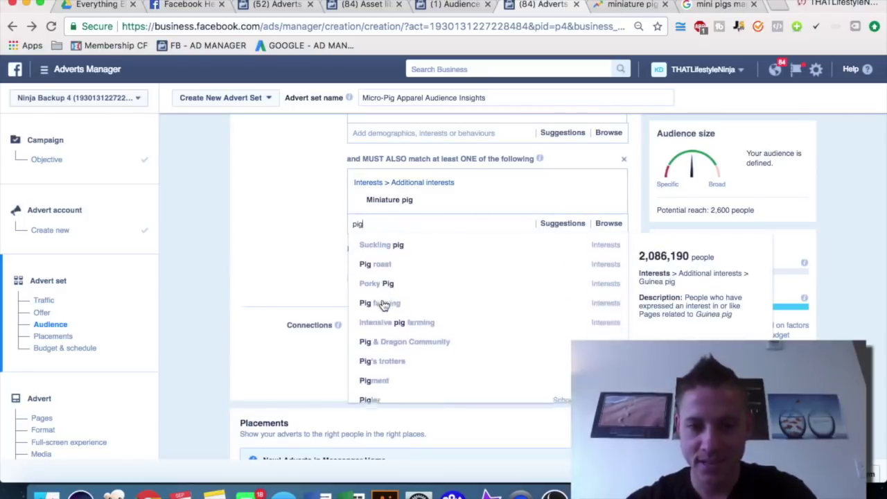
scroll(385, 308, "down", 1)
scroll(467, 312, "down", 4)
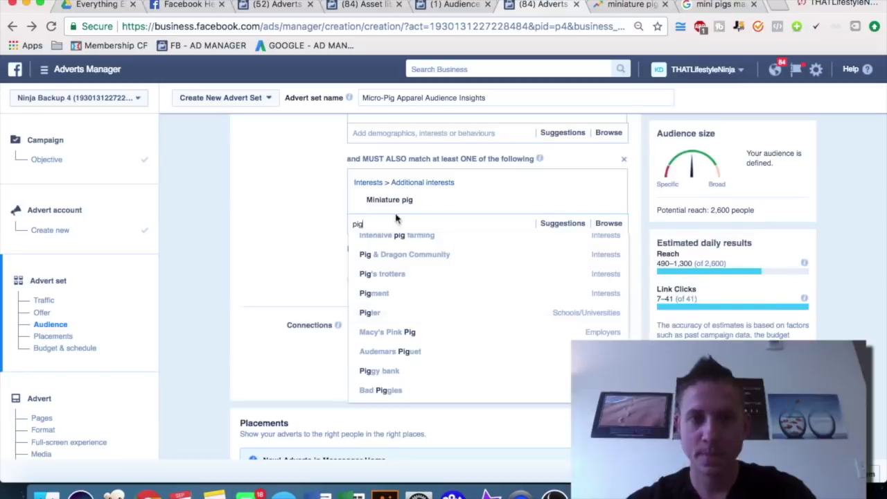
Try "oink" and "pig" as interest searches in the must-also-match condition, and clear the search
key("BackSpace")
key("BackSpace")
type("micro pig")
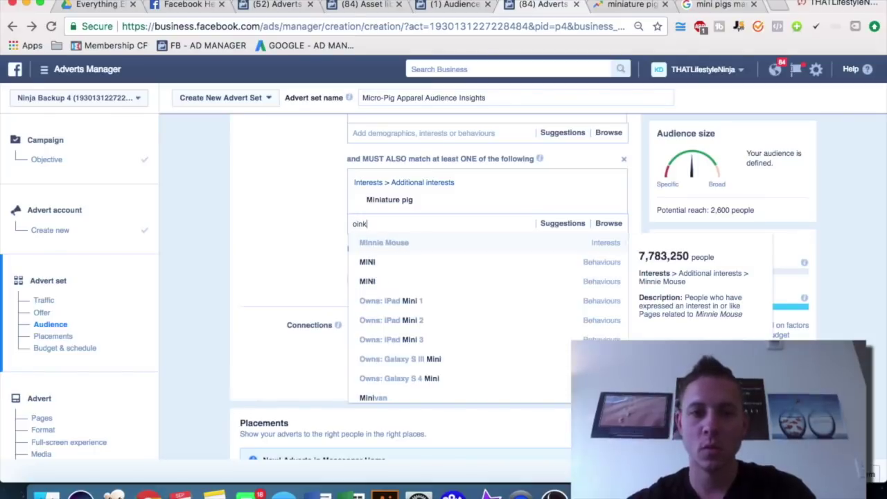
key("BackSpace")
key("BackSpace")
key("BackSpace")
key("BackSpace")
type("pig")
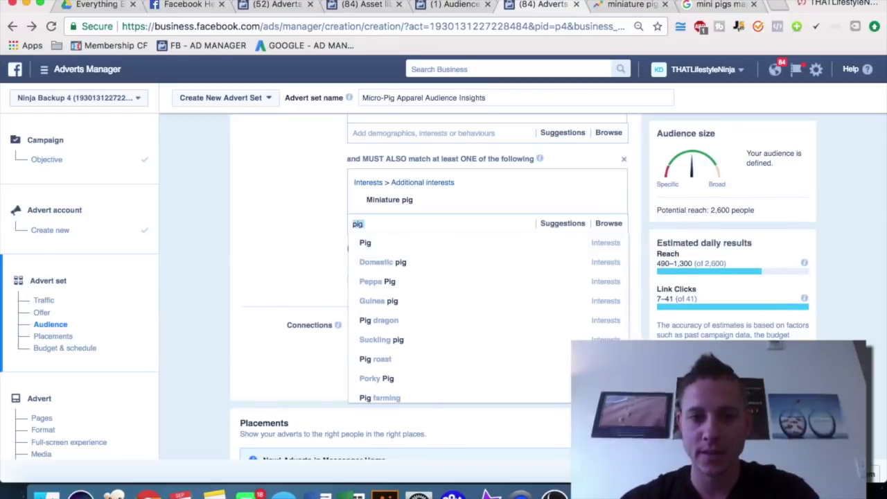
key("BackSpace")
left_click(284, 203)
scroll(640, 196, "up", 1)
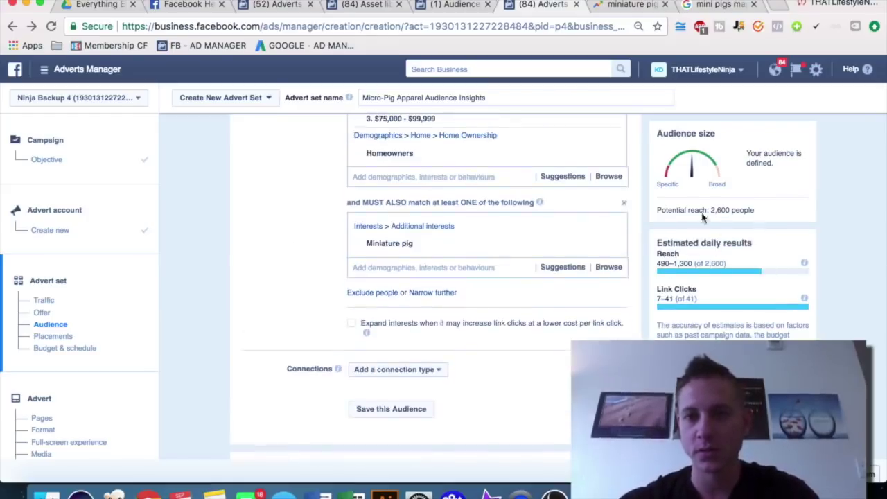
Remove Lexington, Kentucky from the advert set's audience locations
scroll(329, 244, "up", 2)
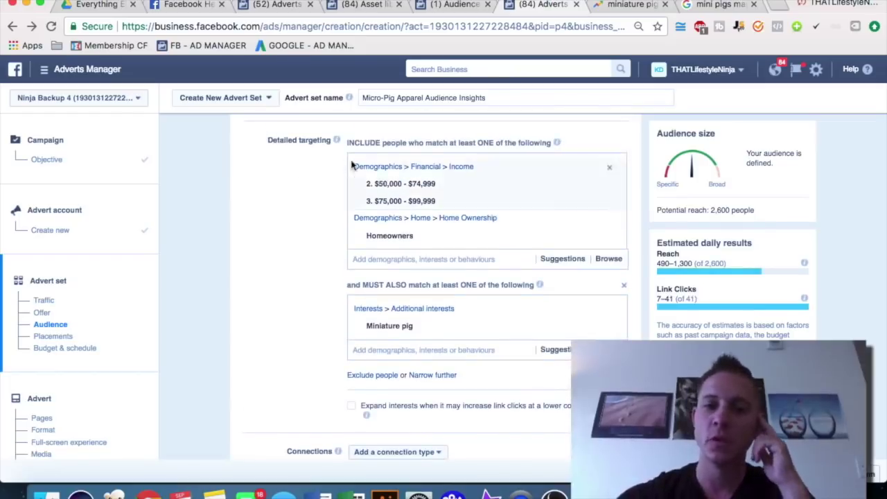
mouse_move(412, 184)
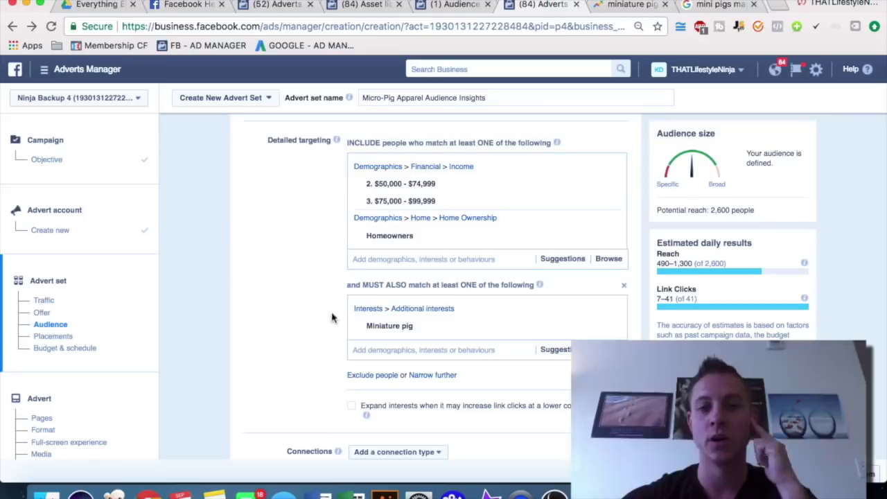
scroll(360, 306, "down", 1)
scroll(233, 337, "down", 1)
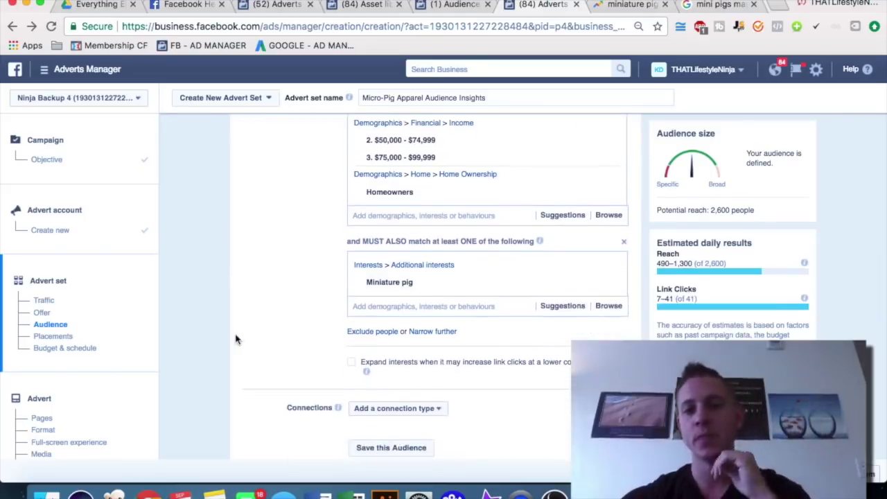
scroll(283, 333, "up", 10)
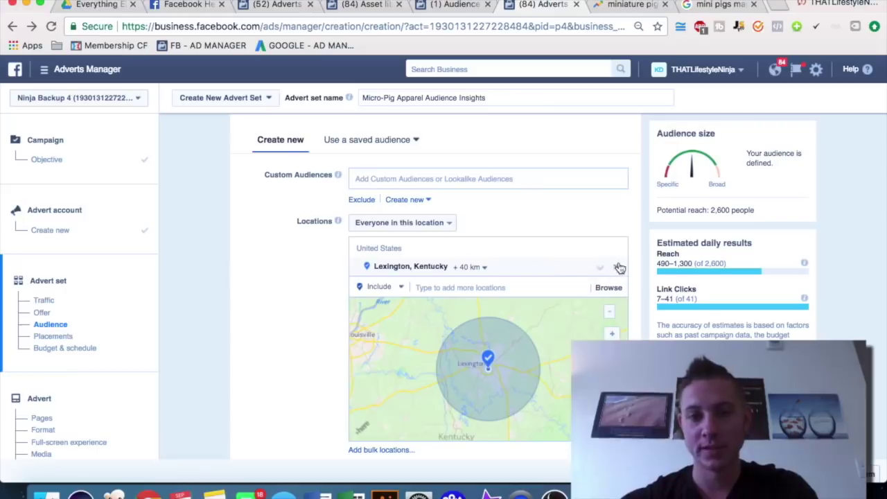
left_click(616, 269)
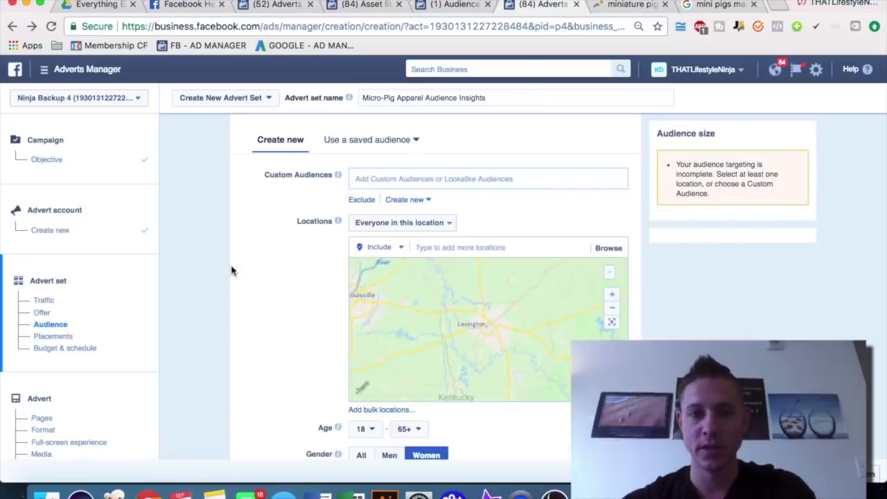
scroll(253, 299, "up", 1)
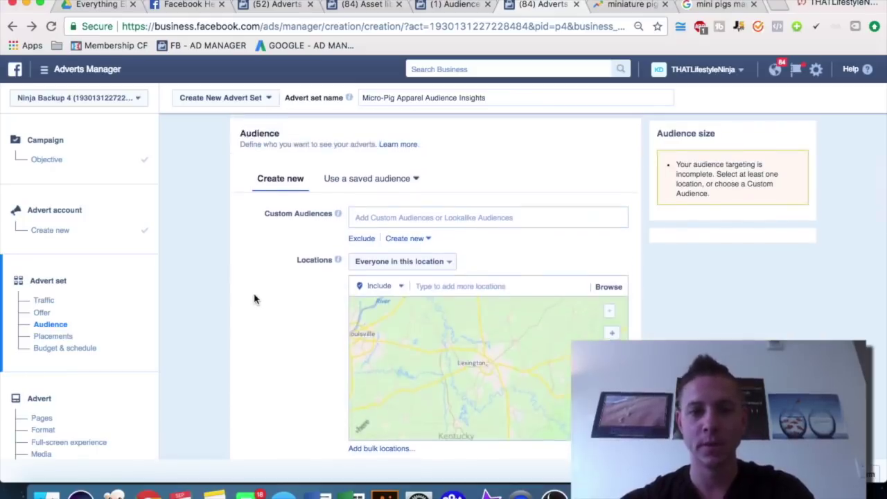
scroll(254, 298, "down", 1)
Check the top miniature pig subregions in Google Trends and add Indiana to the advert set's included locations
left_click_drag(681, 7, 626, 5)
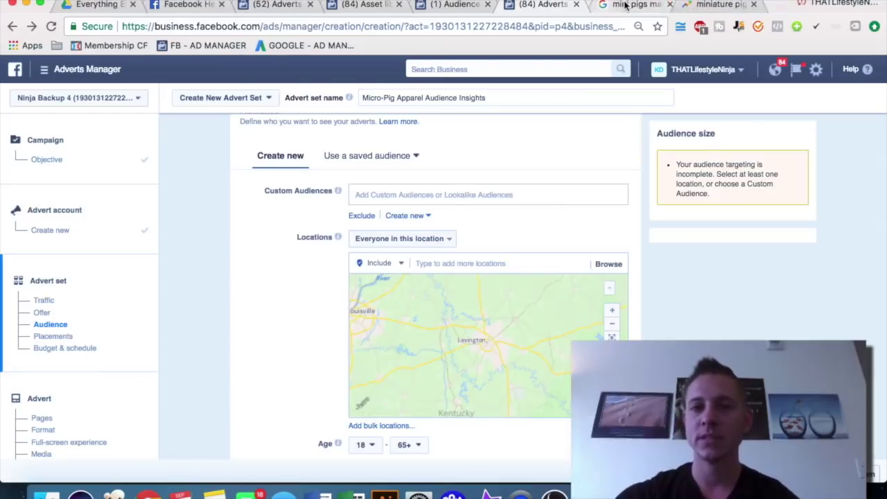
left_click_drag(695, 3, 626, 6)
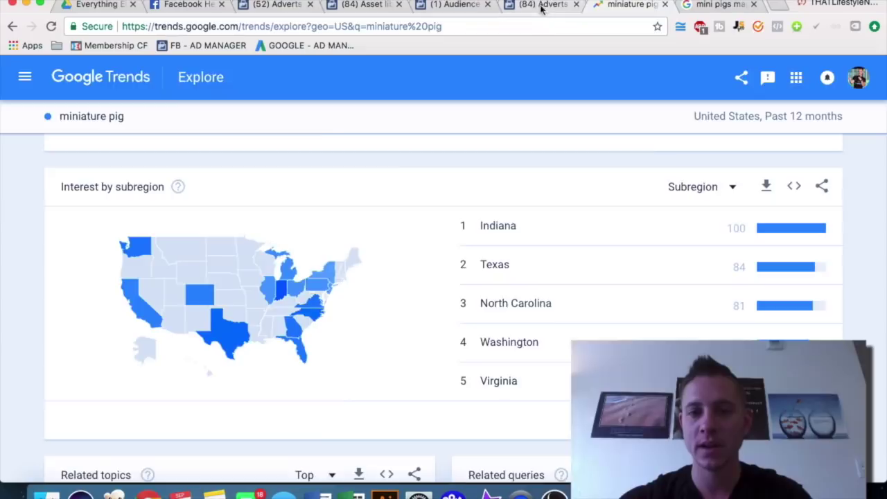
left_click(541, 9)
left_click(420, 262)
type("in")
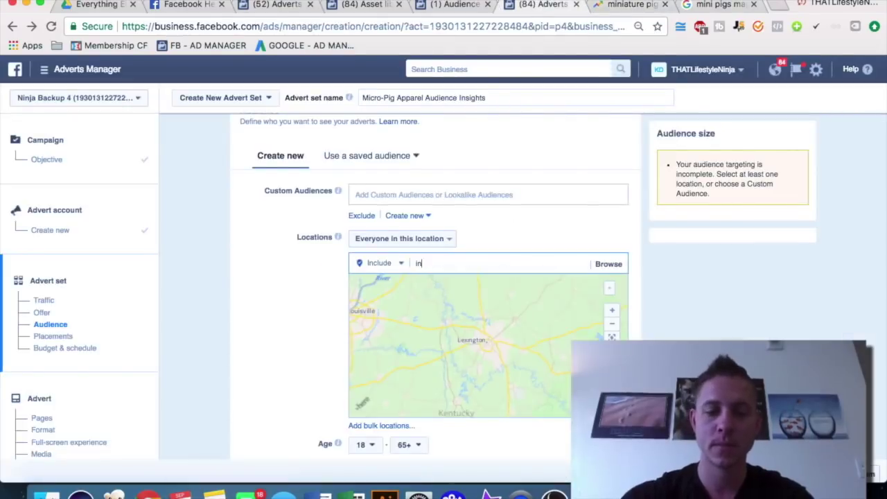
key("BackSpace")
key("BackSpace")
type("indian")
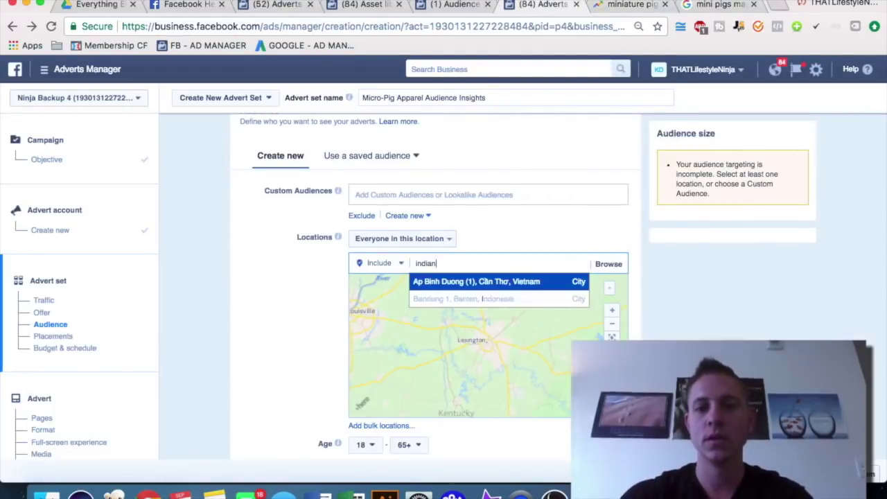
type("a")
key("Return")
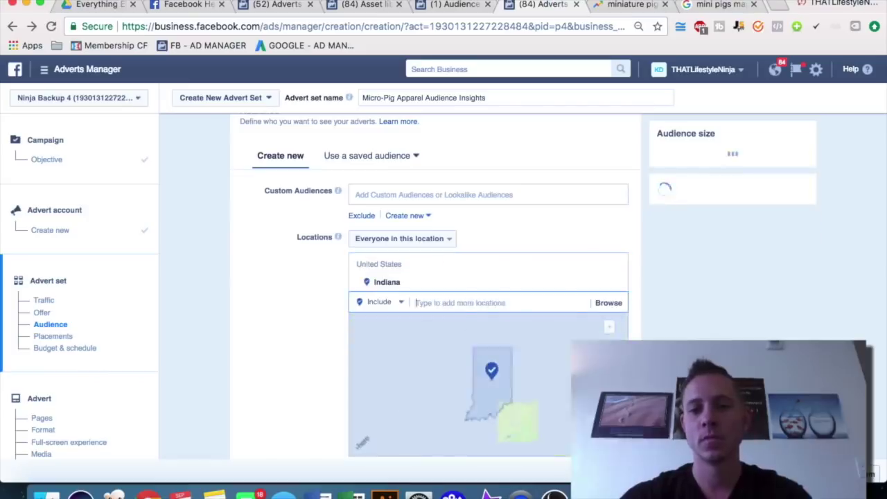
Add Texas and North Carolina to the included locations
type("texas")
key("Return")
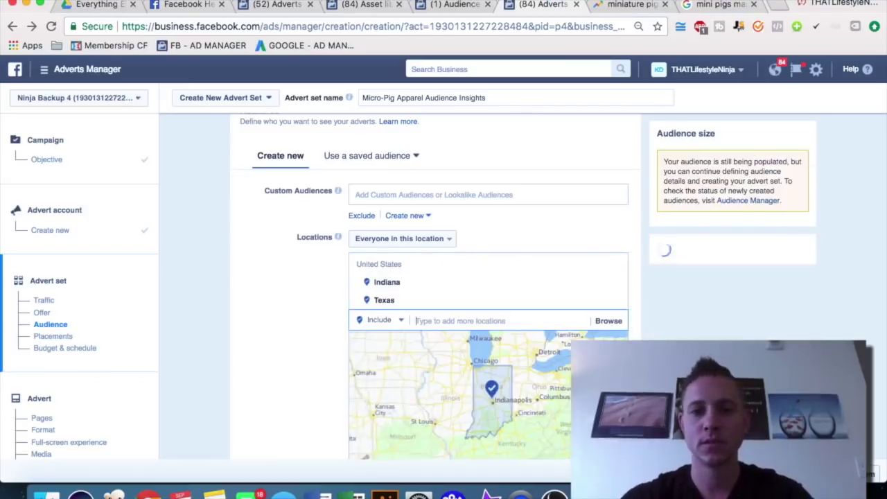
type("north carolina")
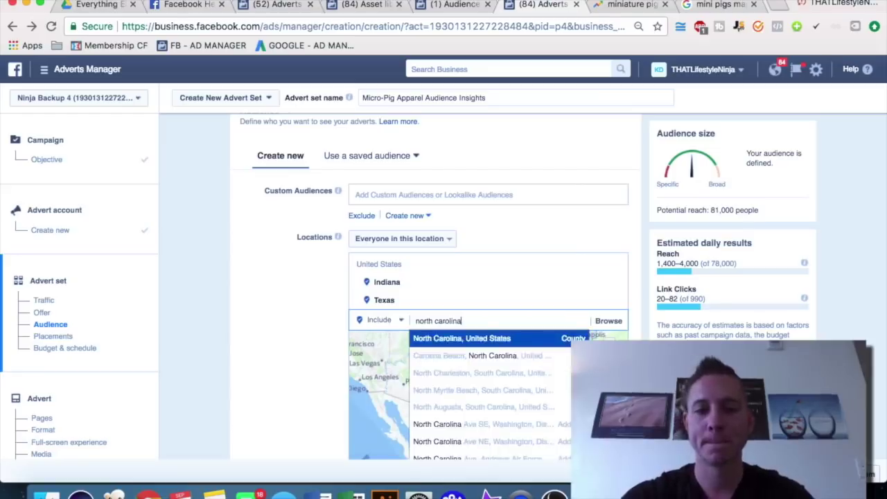
key("Return")
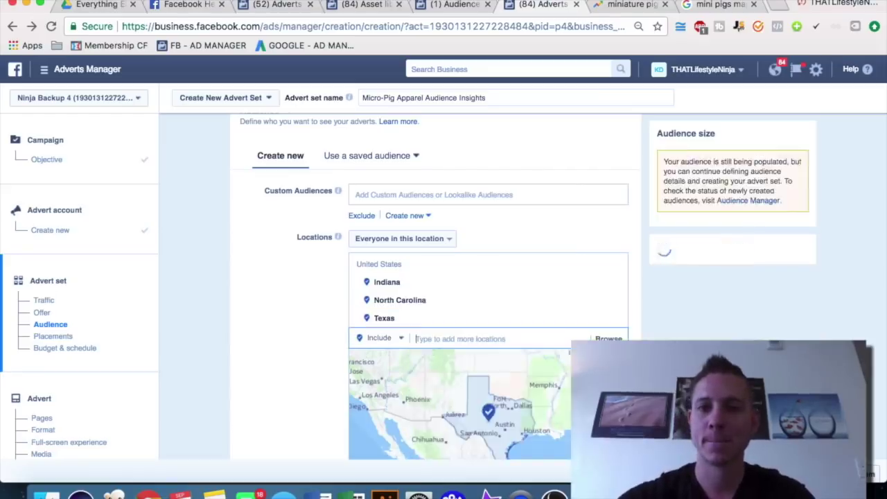
Consult the Google Trends subregions again and add Washington and Virginia to the advert set's included locations
left_click(651, 5)
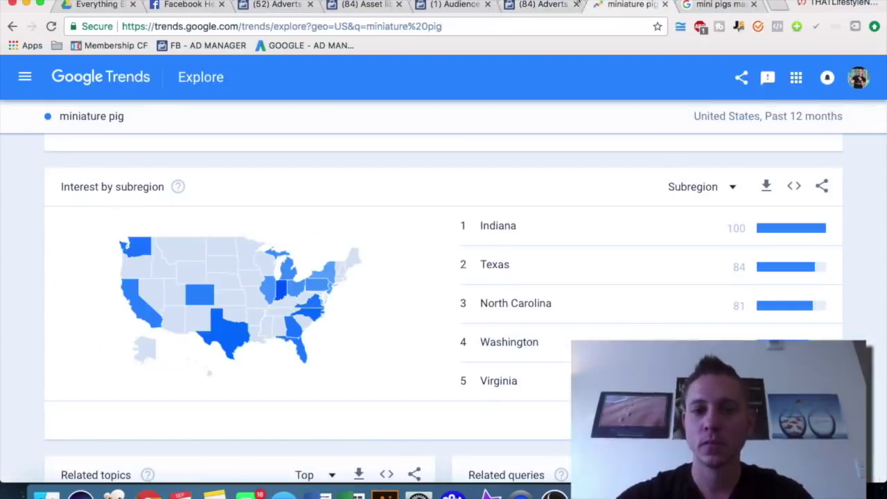
left_click(554, 4)
type("wash")
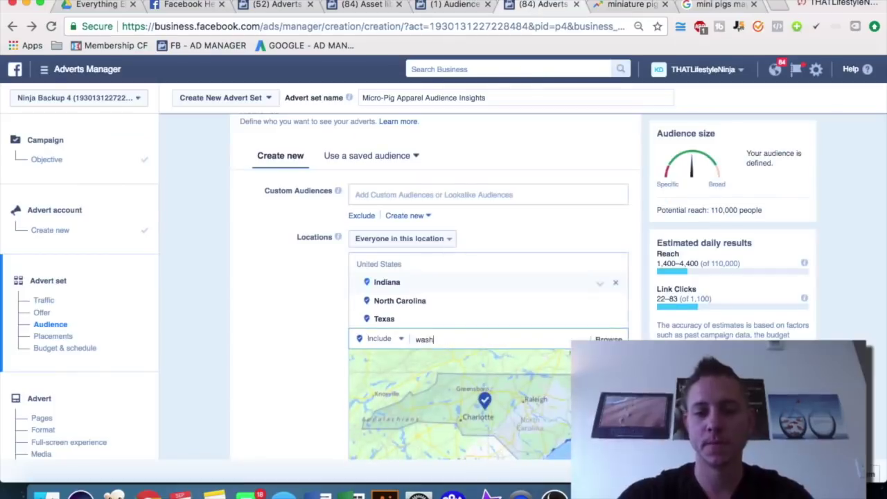
type("ington")
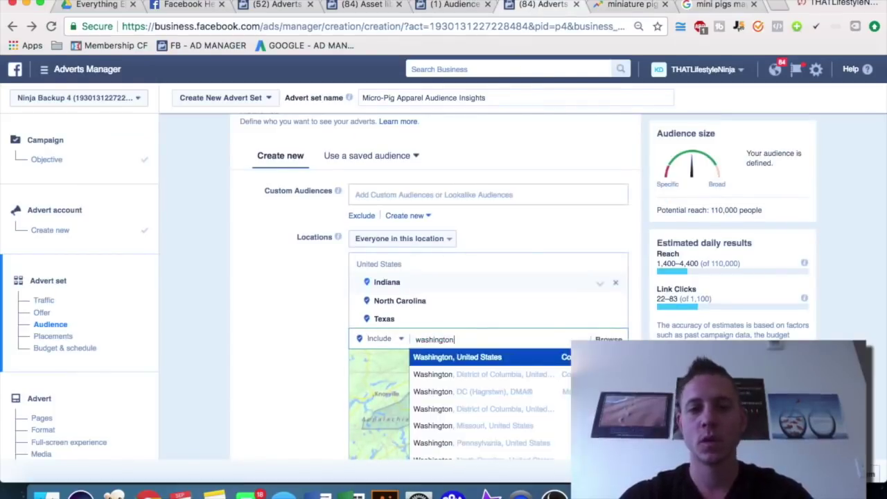
key("Return")
type("virgini")
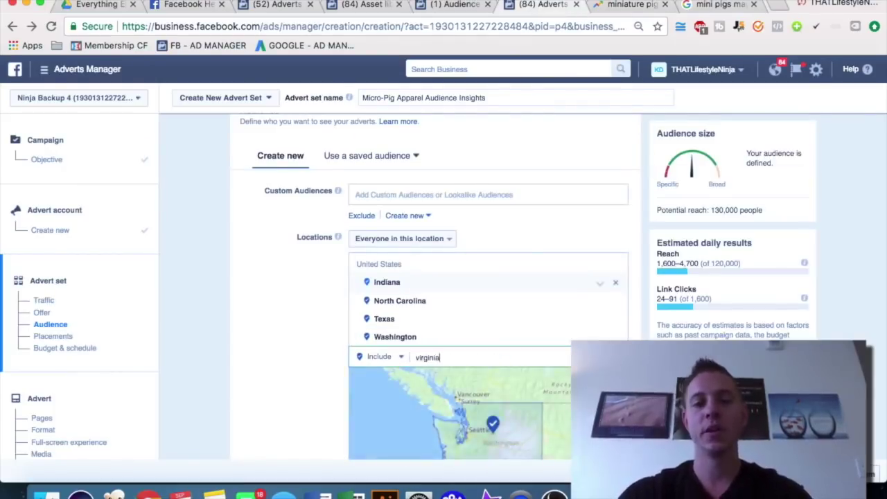
type("a")
key("Return")
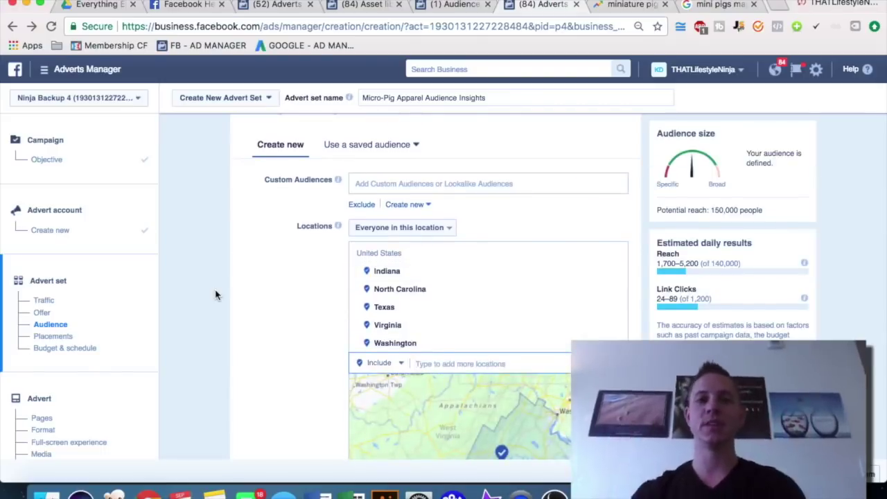
Switch to Audience Insights and replace the audience's current interest with Miniature pig
left_click(450, 4)
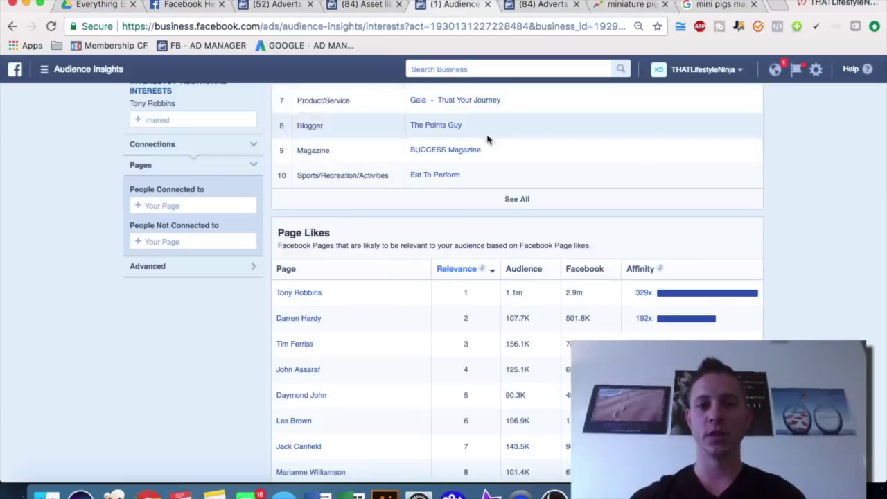
scroll(490, 212, "up", 5)
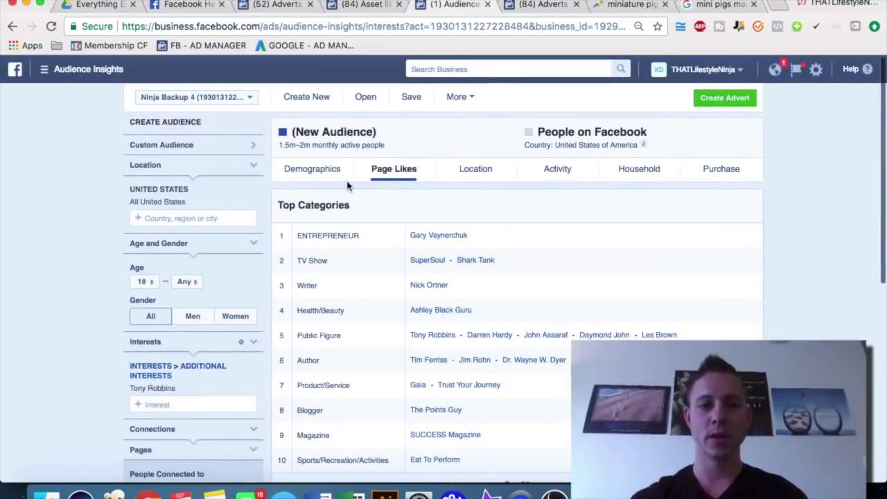
left_click(254, 389)
left_click(204, 367)
type("miniature")
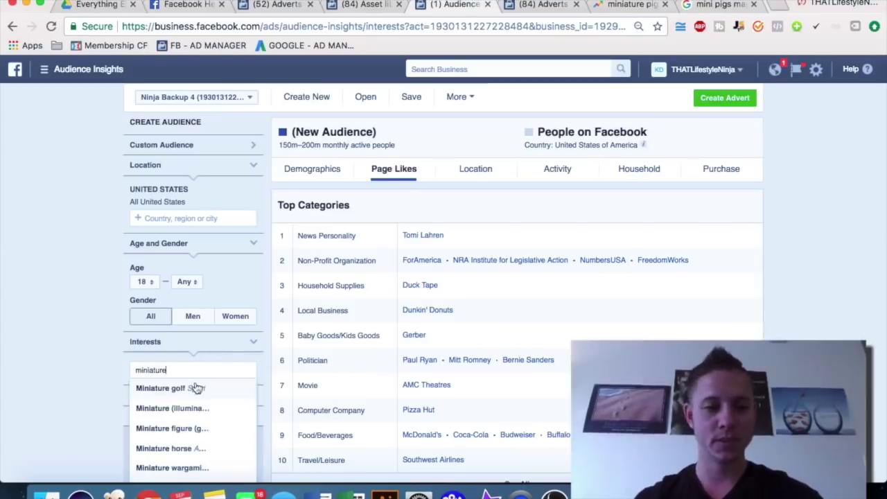
type(" pig")
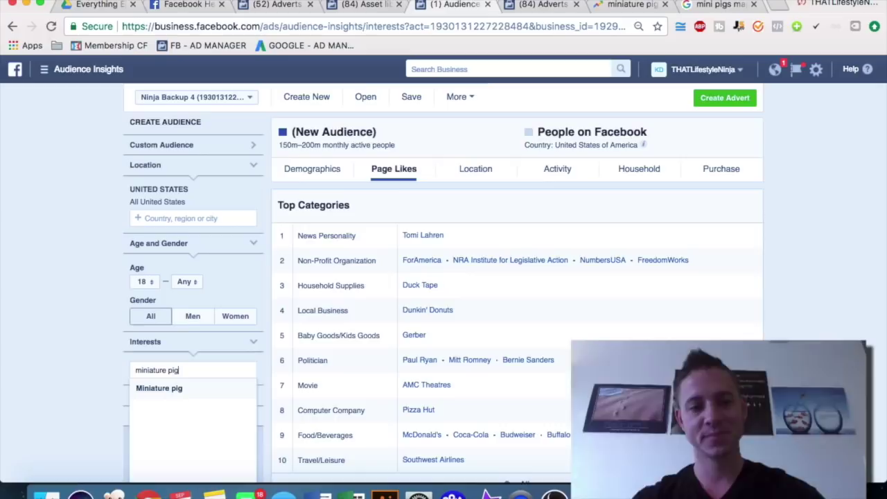
left_click(160, 389)
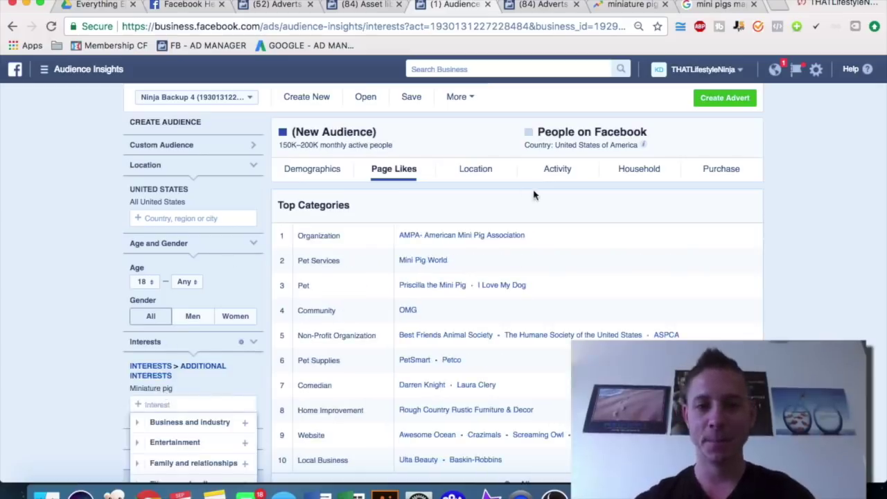
Compare the miniature pig audience's top towns and cities with the Google Trends subregions, and review the advert set's locations and detailed targeting
left_click(477, 172)
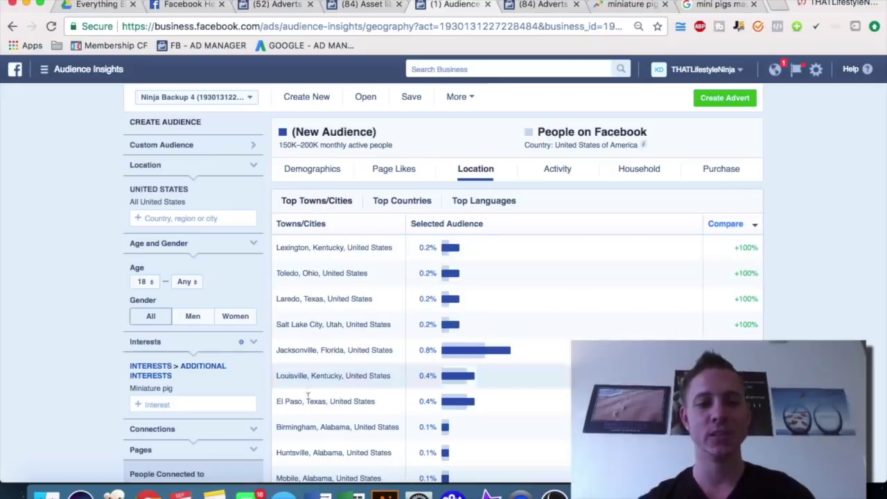
left_click(626, 5)
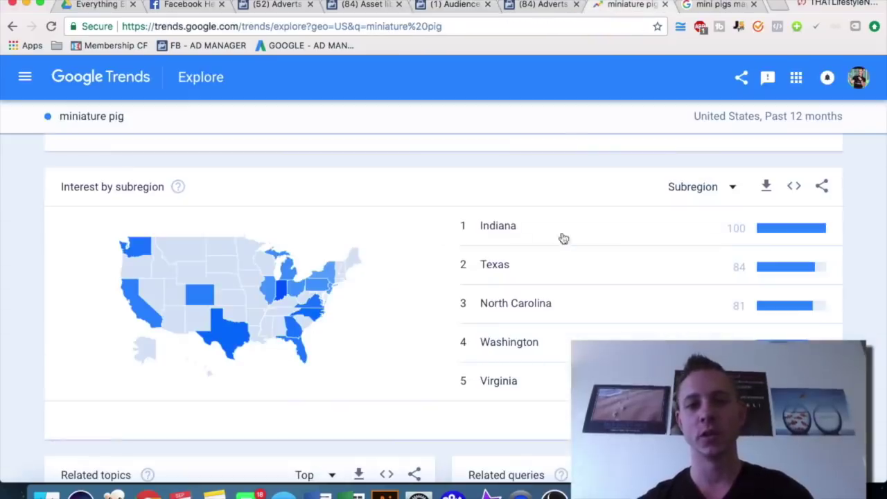
left_click(538, 5)
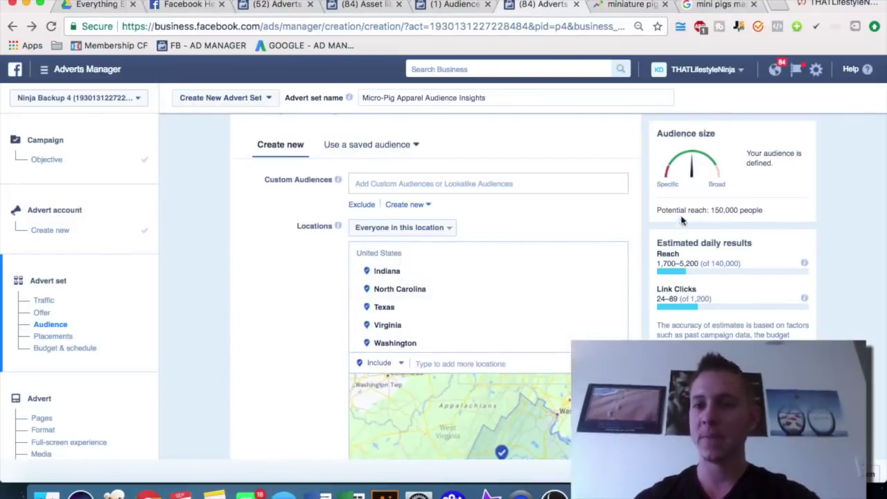
scroll(836, 282, "down", 10)
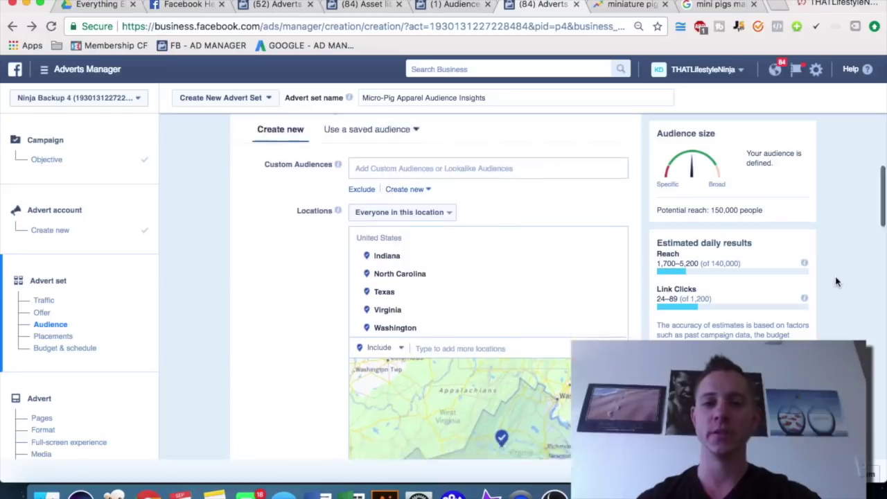
scroll(312, 260, "down", 5)
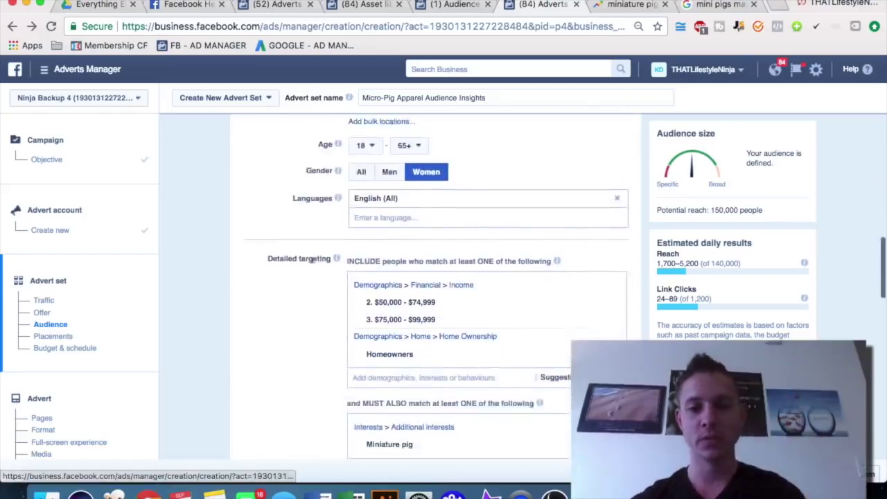
scroll(313, 260, "up", 1)
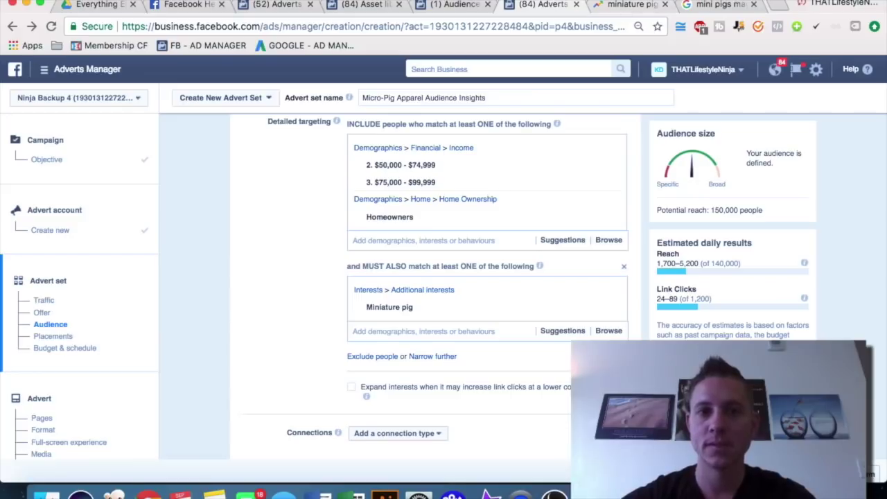
Examine the page likes of the miniature pig audience in Audience Insights, including top categories, relevance and the explanation of affinity
left_click(454, 4)
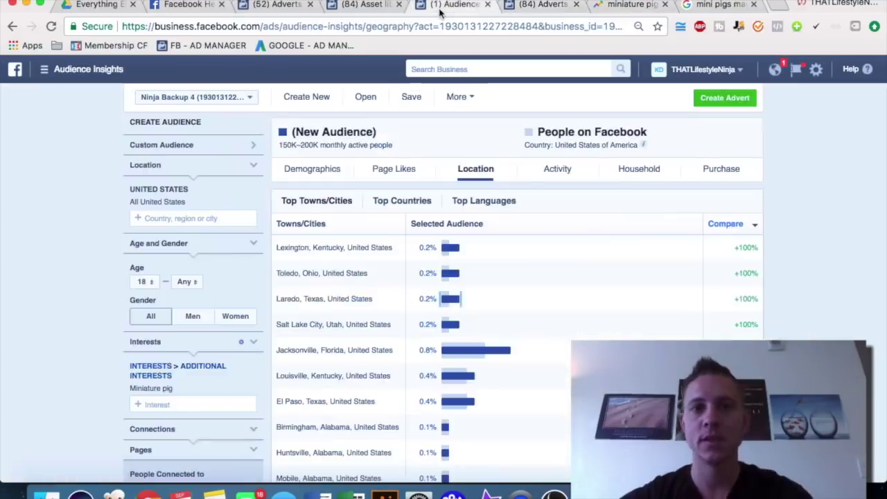
left_click(396, 170)
scroll(504, 229, "down", 2)
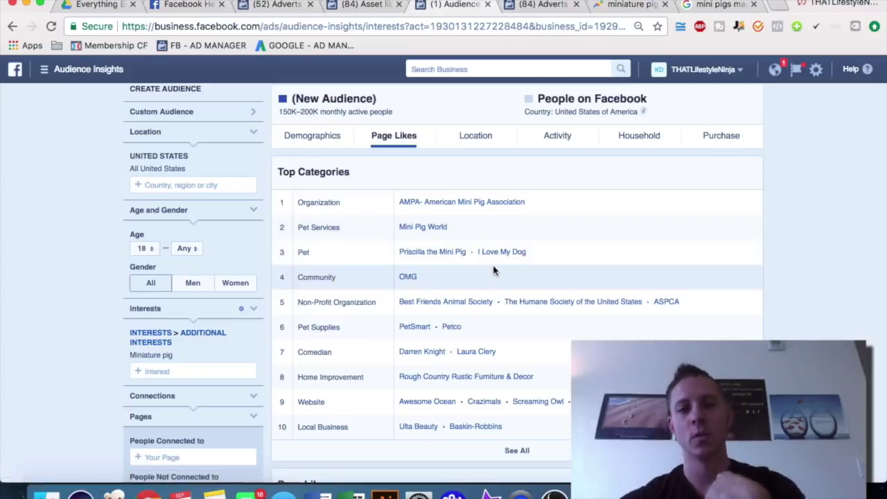
scroll(614, 287, "down", 7)
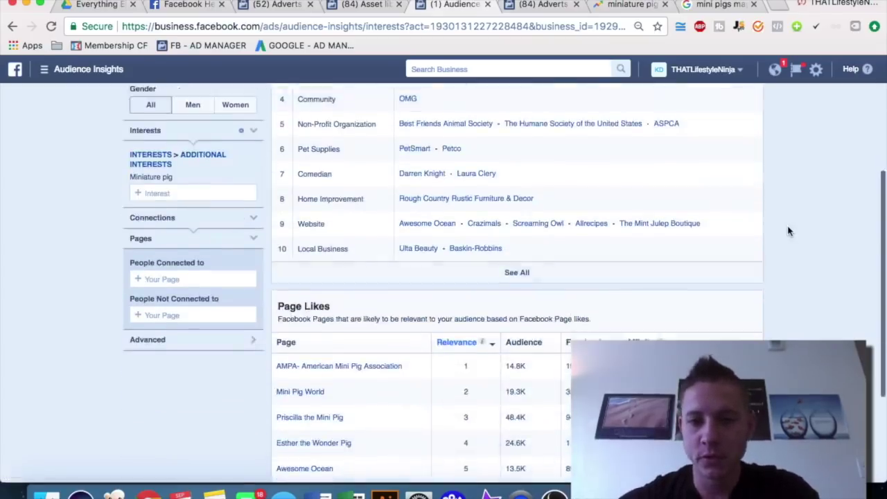
mouse_move(662, 283)
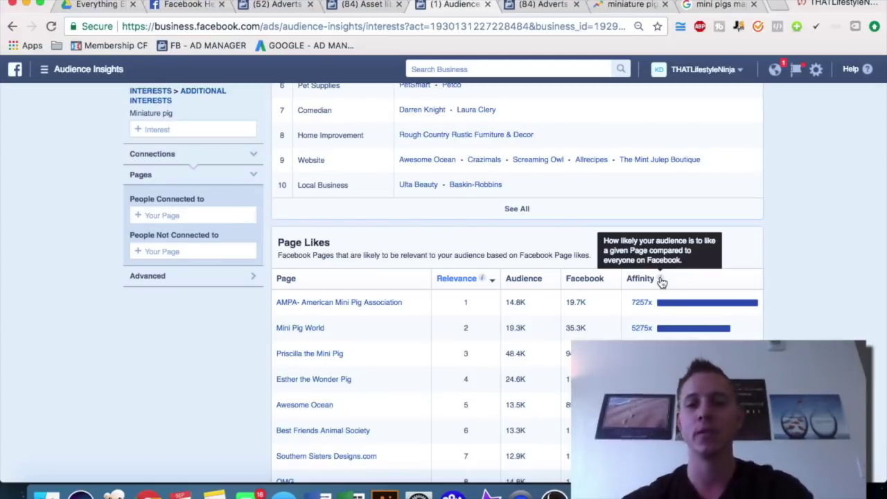
mouse_move(649, 311)
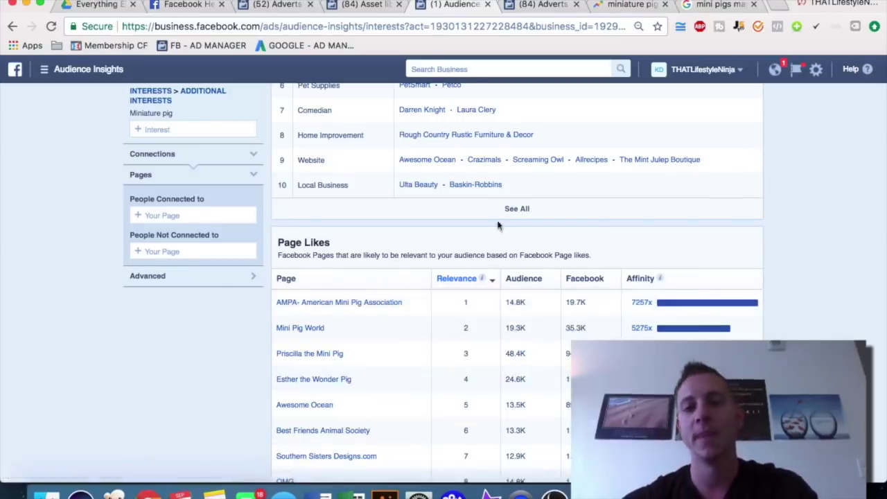
scroll(824, 305, "down", 2)
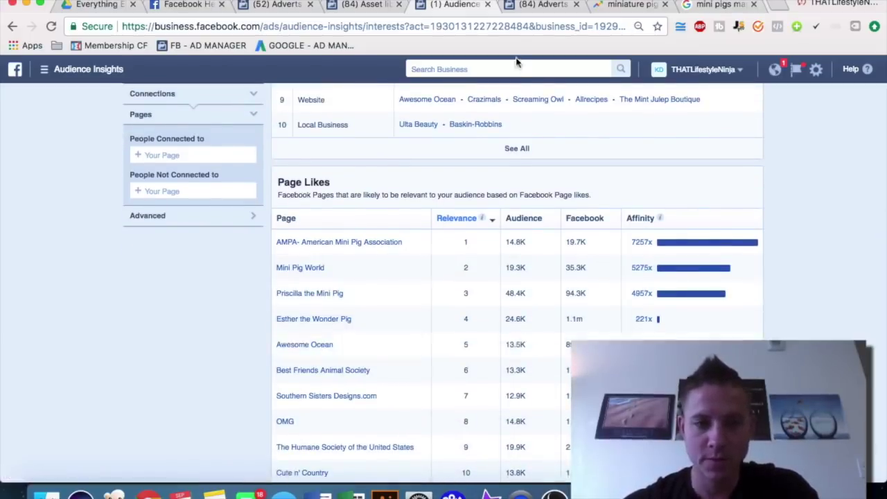
Search for Awesome Ocean as an interest in the advert set's must-also-match group containing Miniature pig
left_click(544, 6)
left_click(403, 330)
type("awesome ocean")
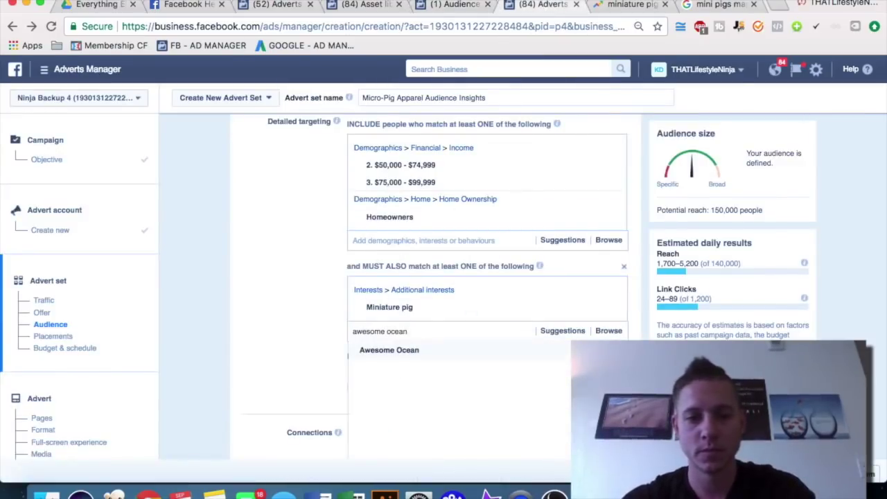
left_click(309, 340)
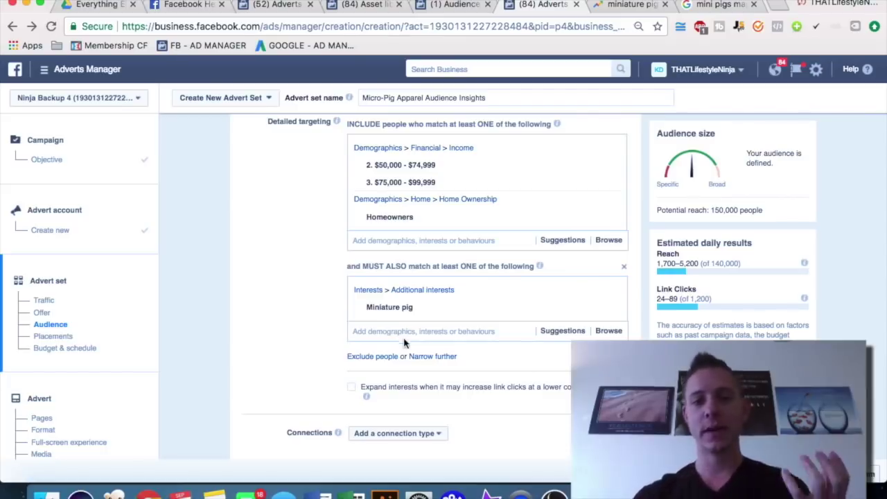
Narrow the detailed targeting further with another must-also-match group below Miniature pig
left_click(430, 356)
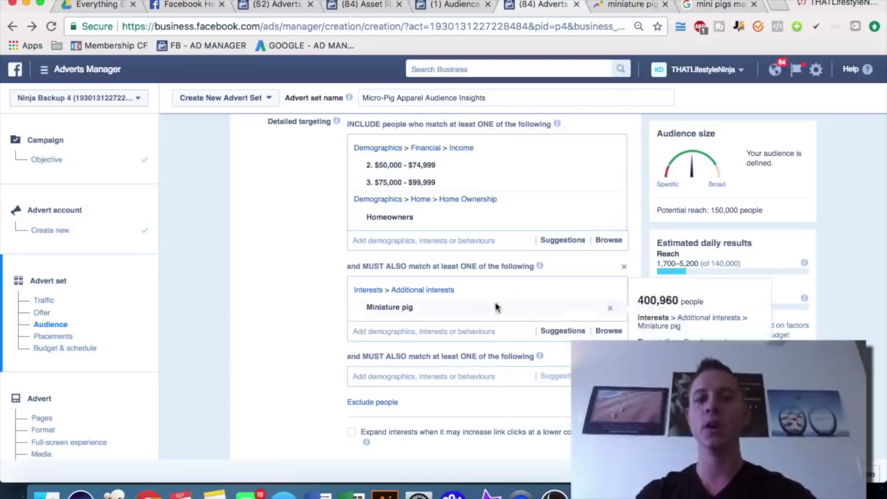
Open the Awesome Ocean page from the Audience Insights page likes in a new tab and look through its posts
left_click(381, 368)
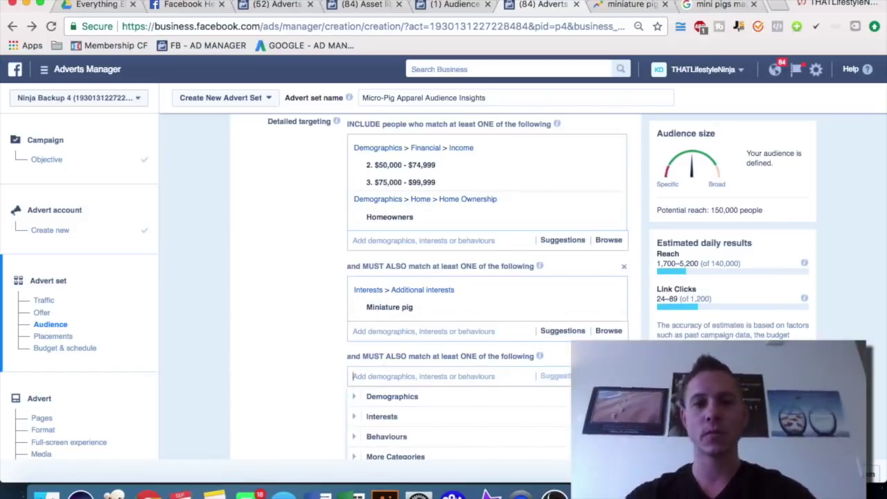
left_click(449, 5)
right_click(310, 339)
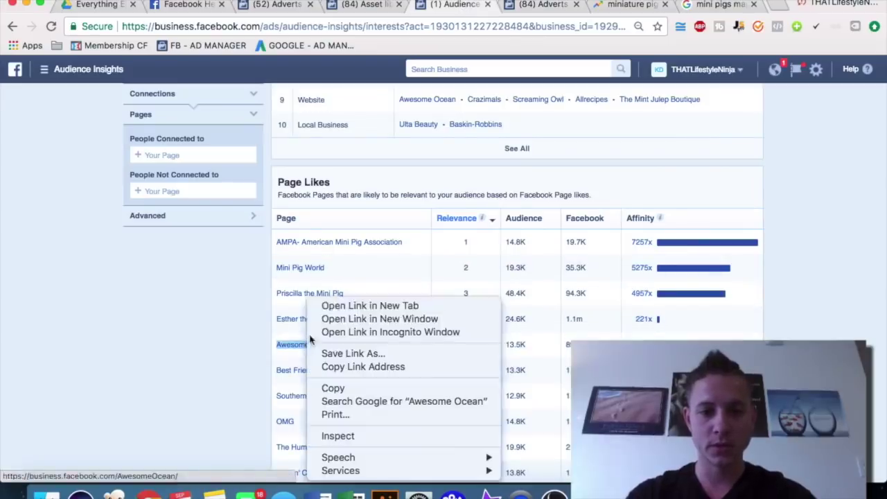
left_click(350, 306)
key("ctrl+Tab")
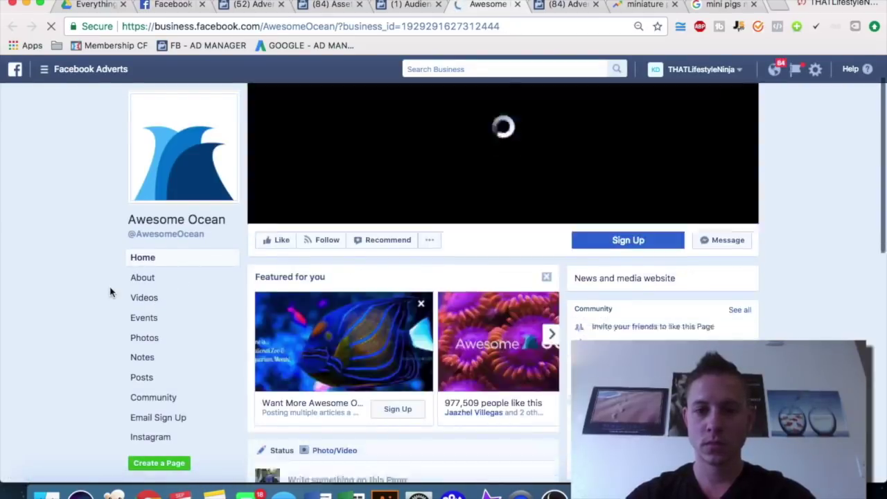
scroll(110, 292, "down", 3)
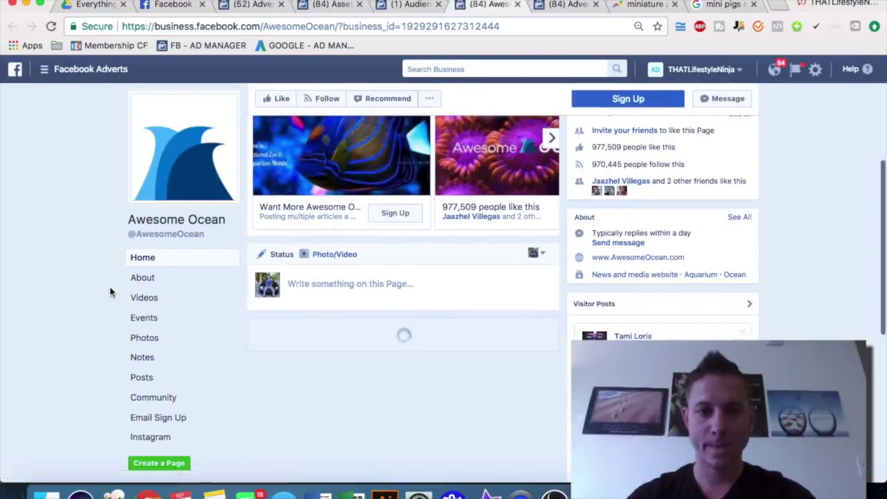
scroll(109, 292, "down", 5)
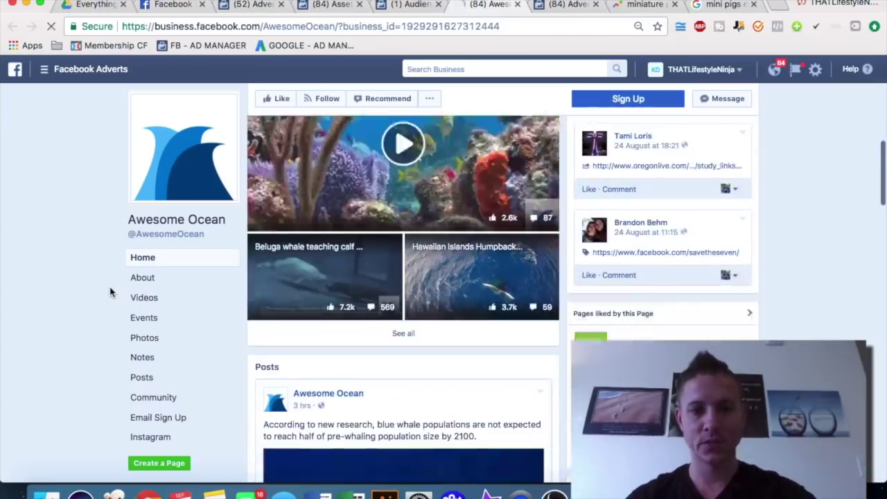
scroll(110, 291, "down", 5)
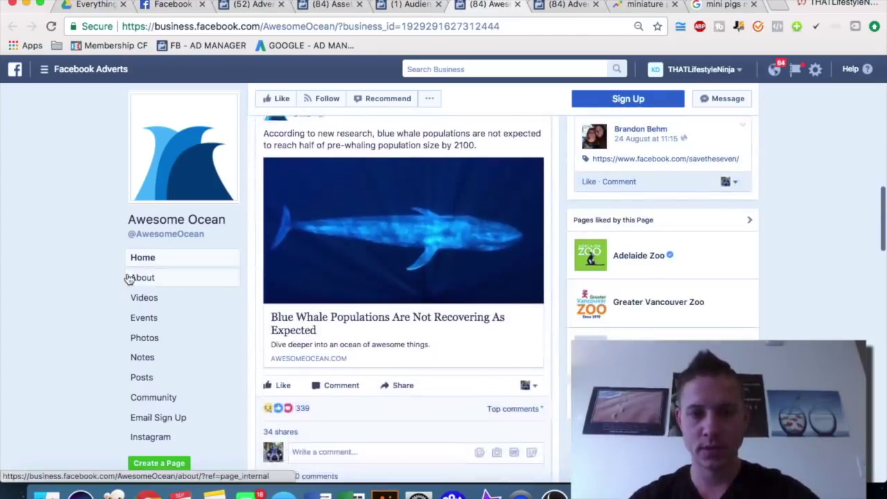
scroll(129, 278, "down", 5)
Check the Page Likes list in Audience Insights for further related pages and return to the advert set
left_click(409, 5)
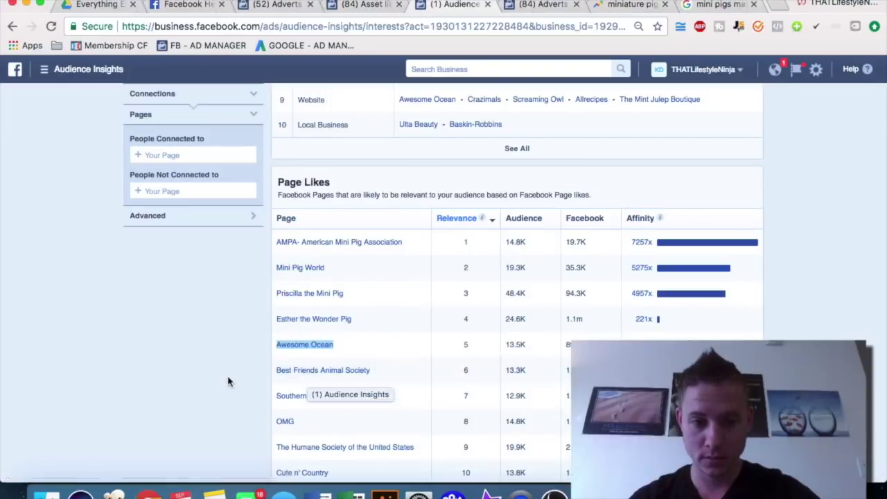
scroll(229, 381, "down", 1)
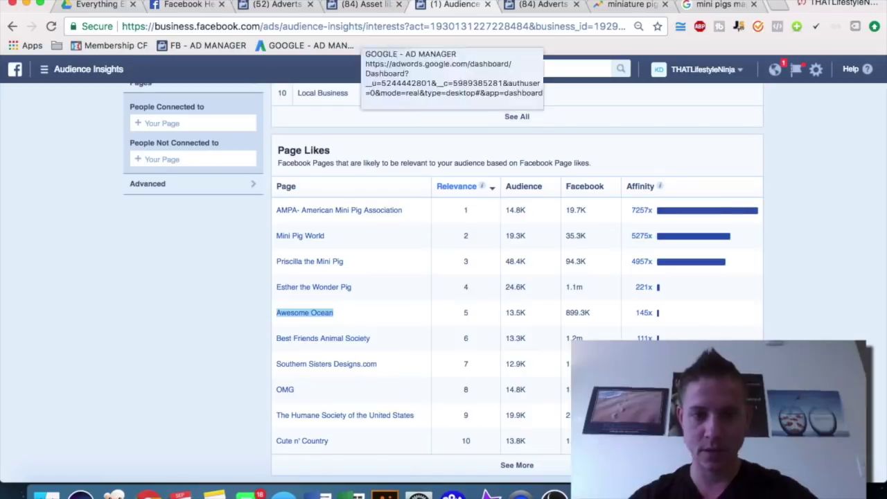
left_click(527, 8)
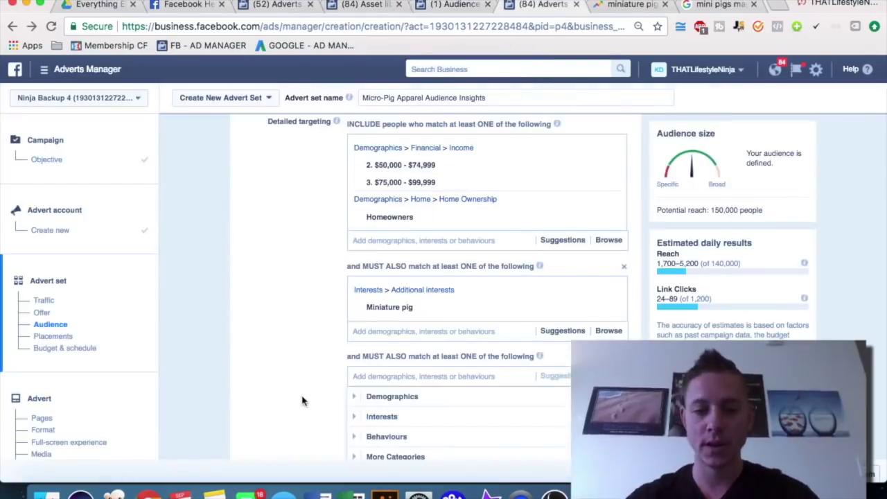
Try Best Friends Animal Society as the interest in the empty third targeting group and remove it again
type("best friends animal")
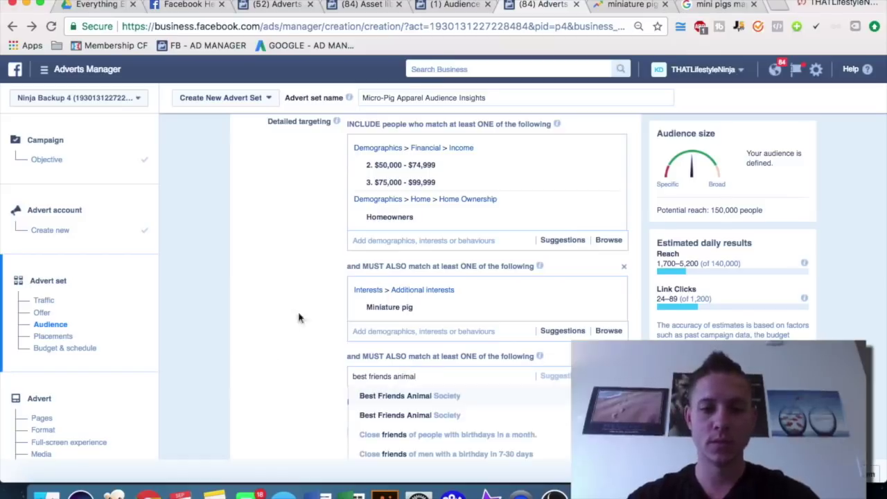
left_click(456, 399)
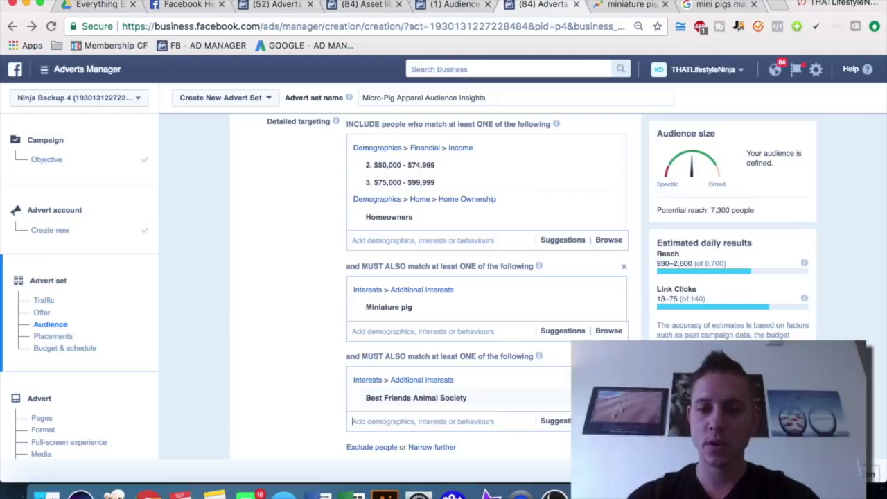
left_click(488, 411)
Add the Best Friends Animal Society interest to the must-also-match group below Miniature pig
left_click(440, 378)
type("bes")
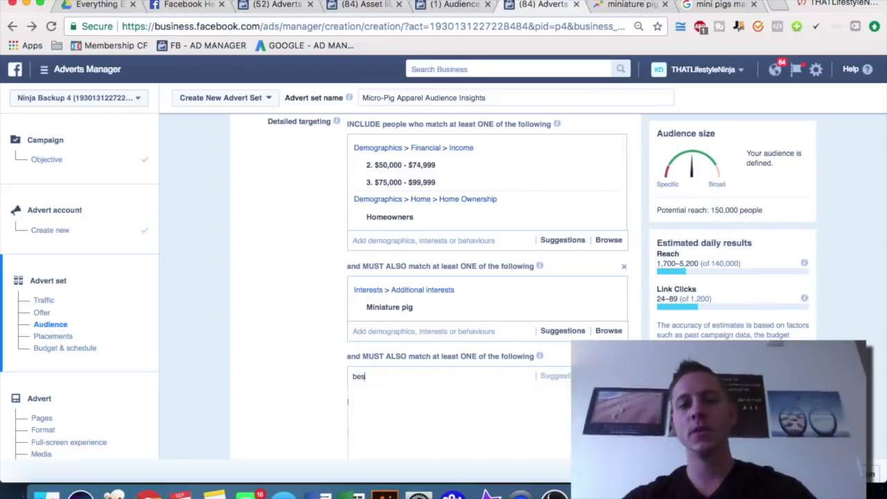
type("t friends ani")
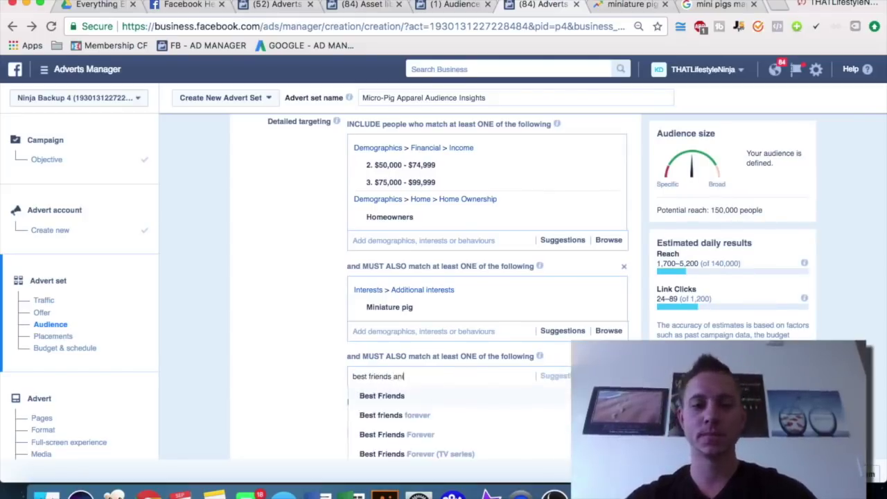
type("mal")
scroll(281, 289, "down", 2)
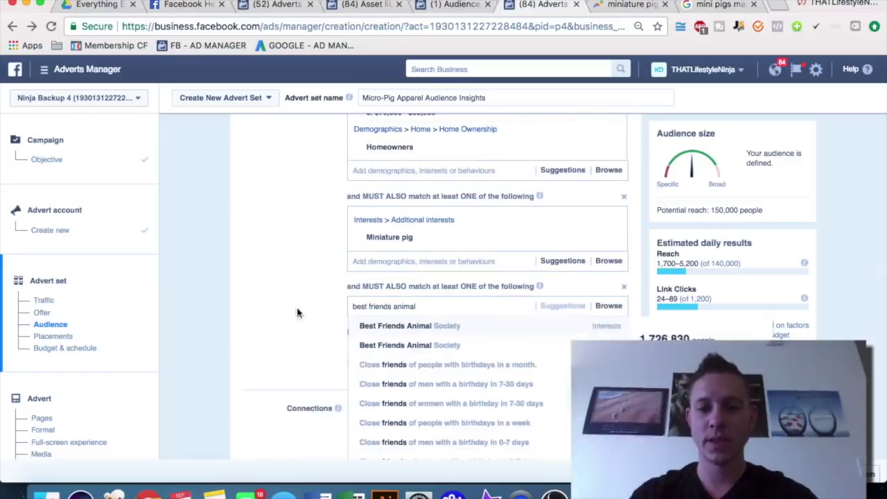
left_click(604, 328)
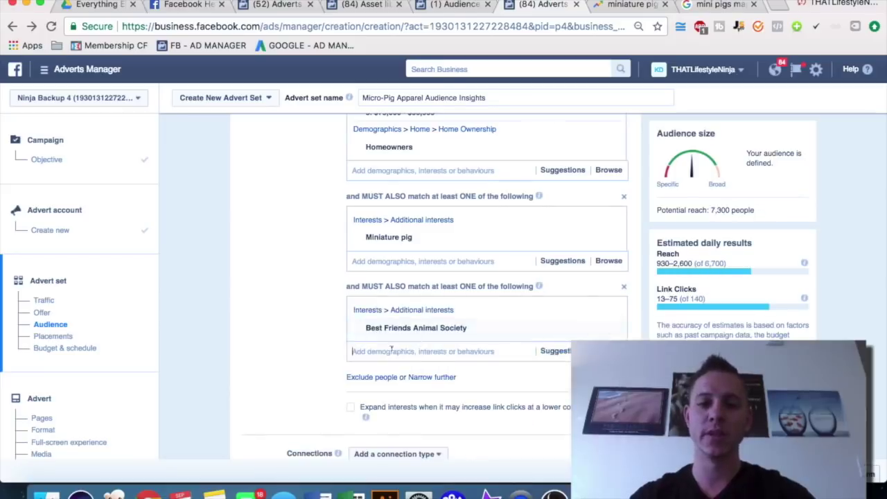
Narrow the audience further with a must-also-match group containing the interest The Humane Society of the United States
type("the humane")
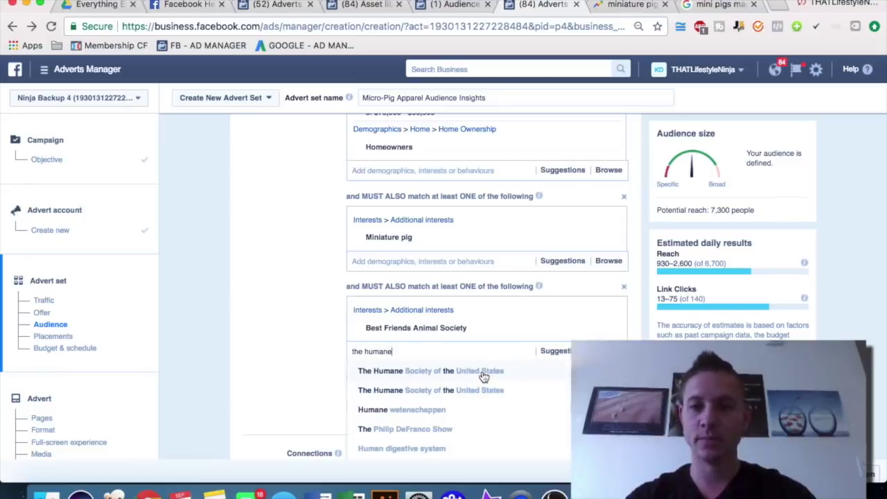
left_click(303, 326)
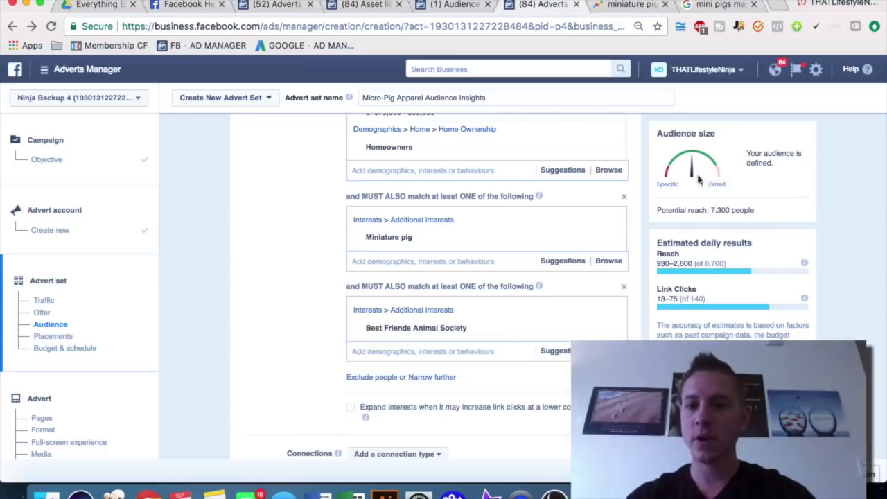
left_click(434, 377)
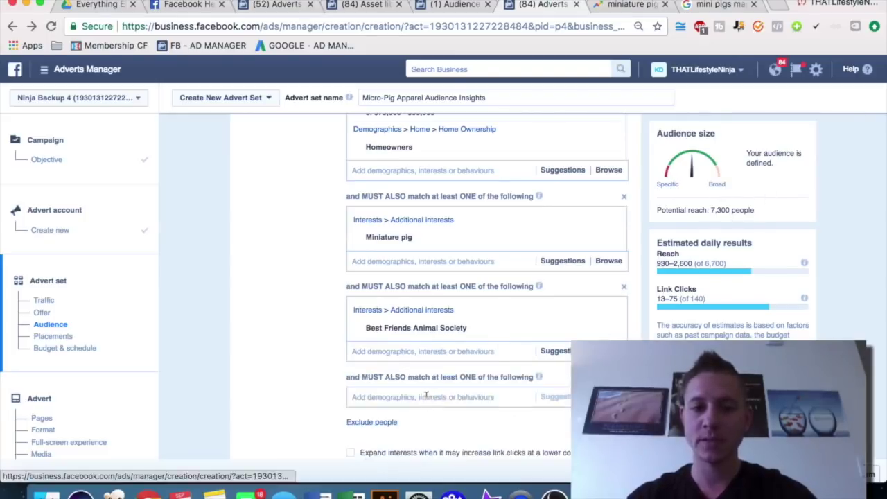
type("the humane society")
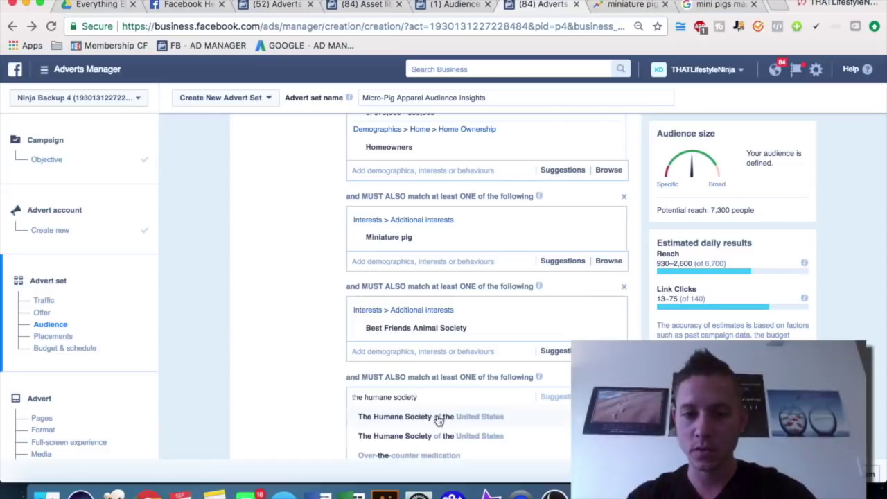
left_click(421, 418)
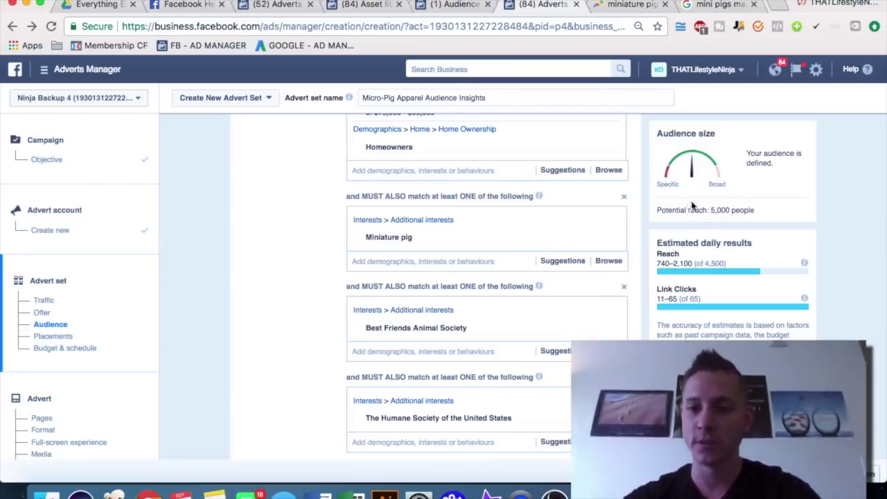
Review the layered detailed targeting groups and the placements and budget sections of the advert set
scroll(311, 396, "up", 5)
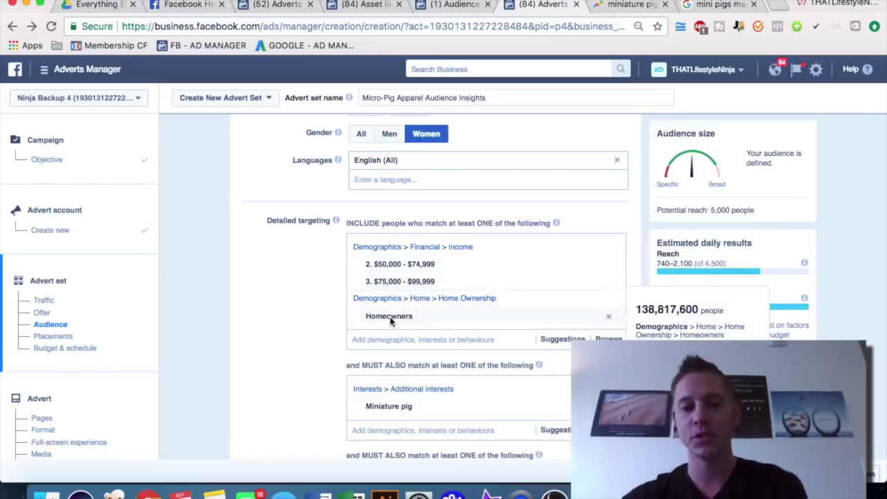
scroll(277, 335, "down", 5)
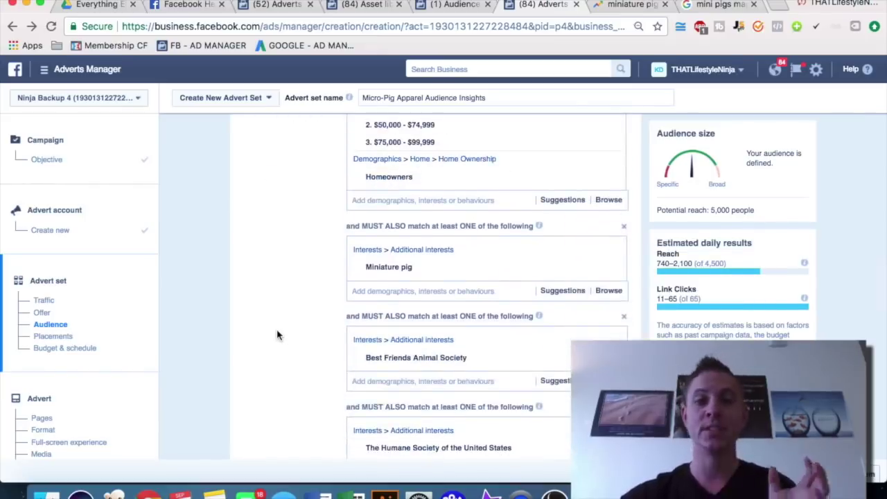
mouse_move(389, 273)
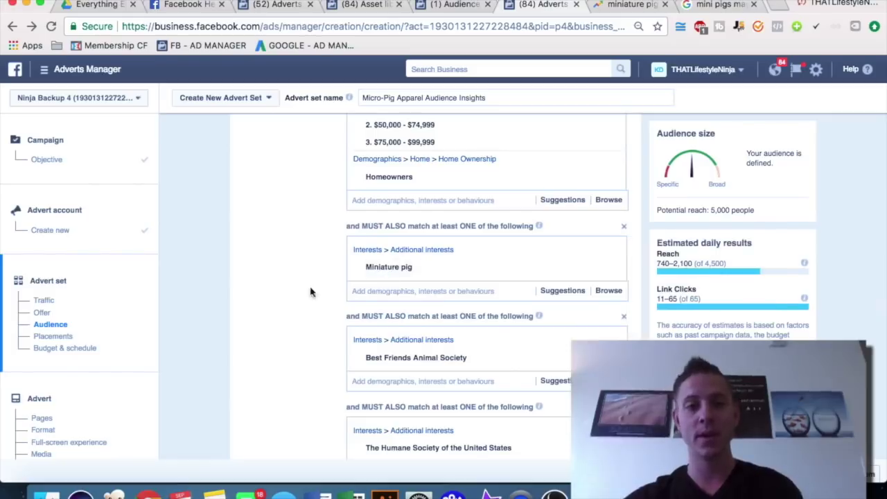
scroll(271, 319, "down", 3)
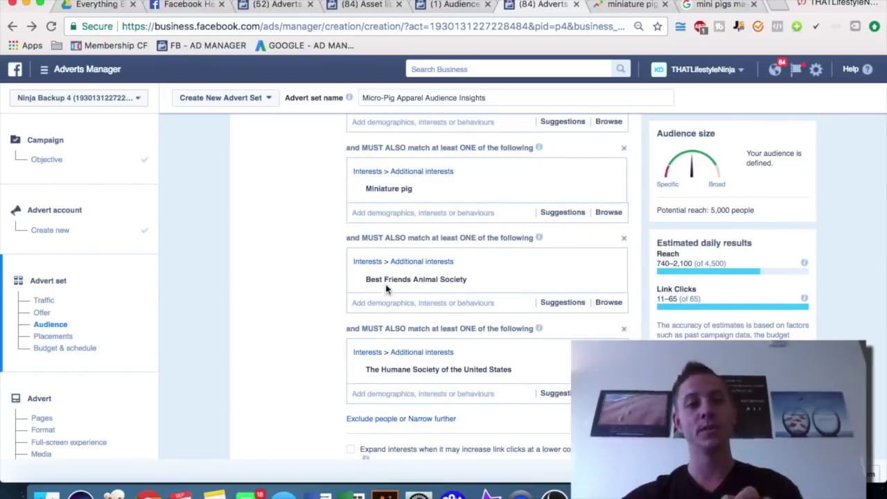
scroll(280, 312, "down", 3)
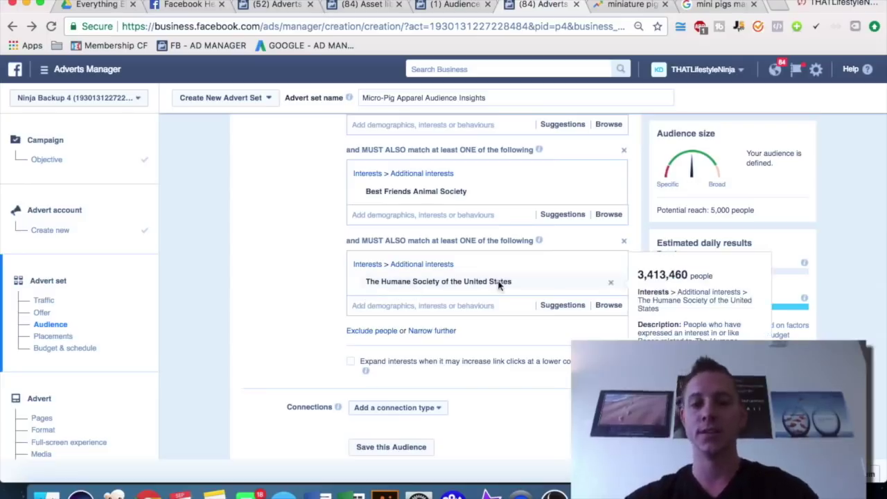
scroll(239, 297, "down", 5)
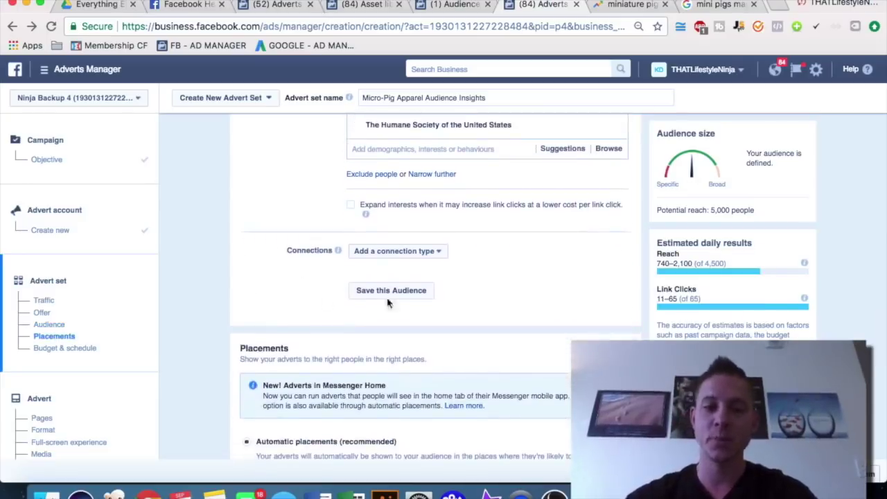
scroll(529, 292, "down", 6)
scroll(529, 291, "down", 3)
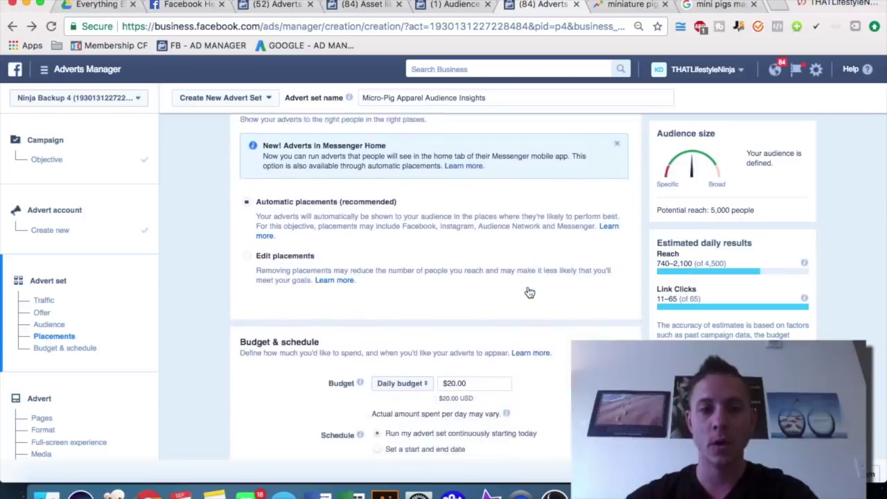
scroll(529, 291, "up", 3)
scroll(529, 291, "up", 3)
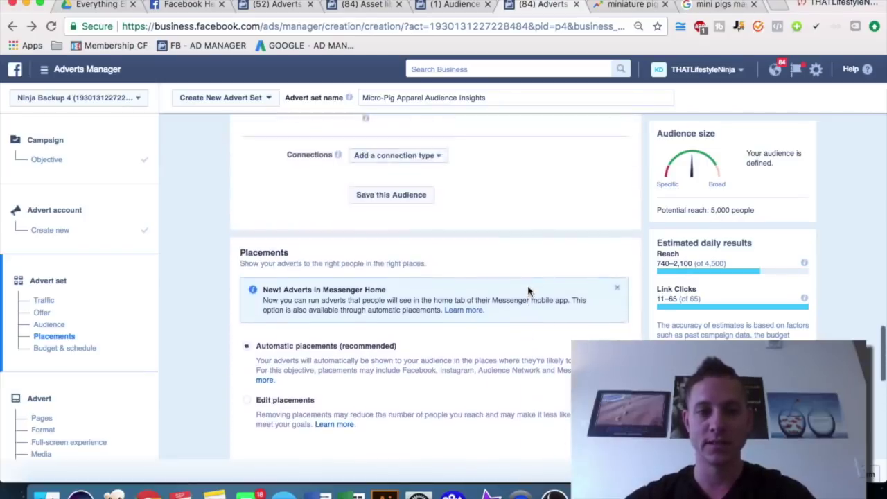
Switch the advert set from automatic placements to Edit placements and check the available device types, keeping All devices
scroll(528, 291, "down", 4)
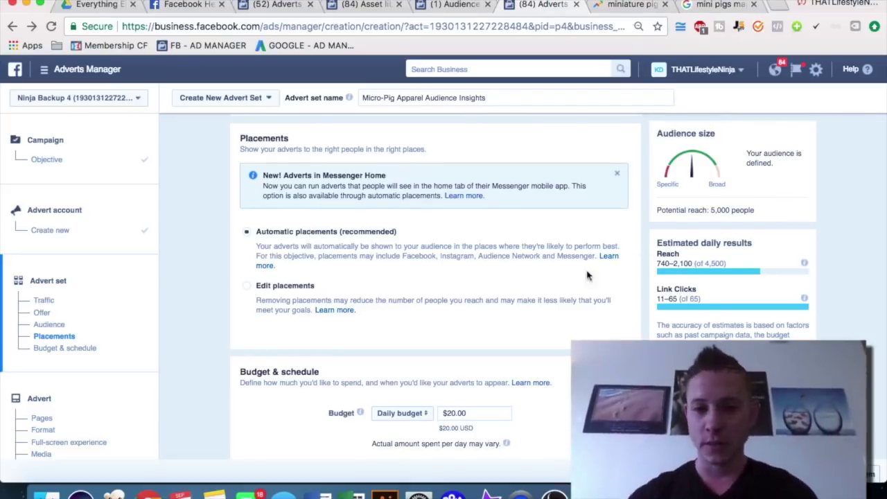
left_click(250, 286)
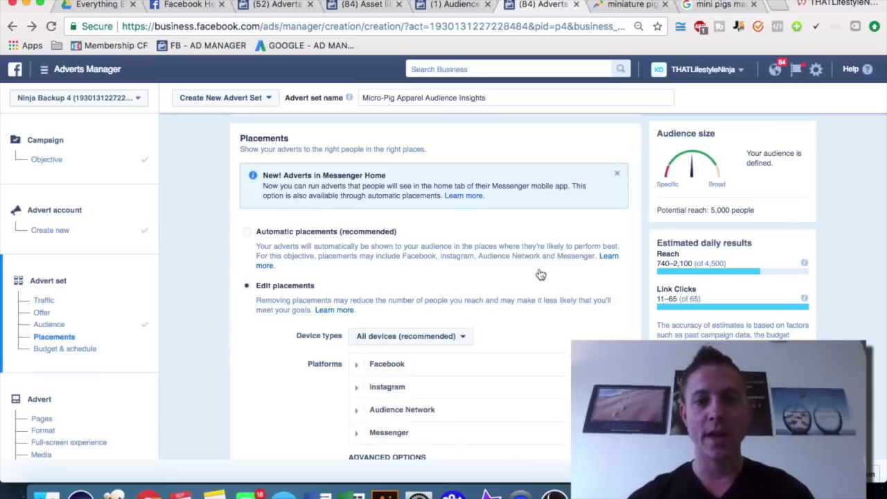
scroll(530, 275, "down", 2)
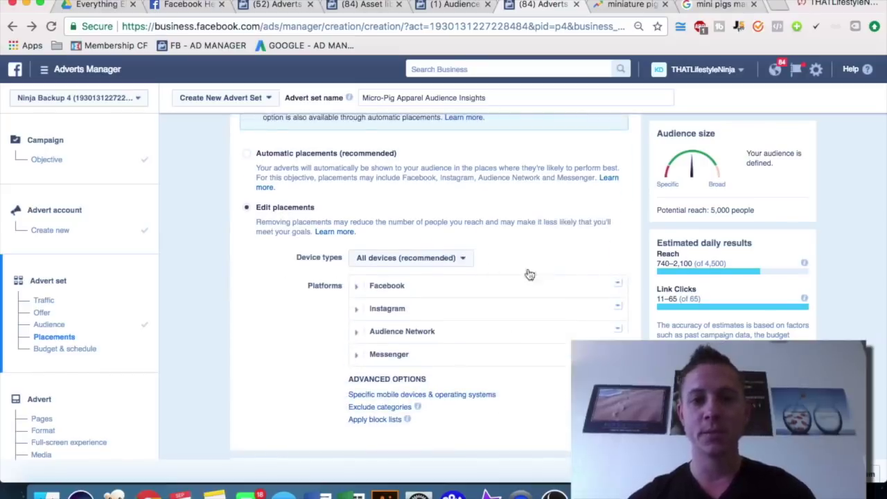
left_click(419, 264)
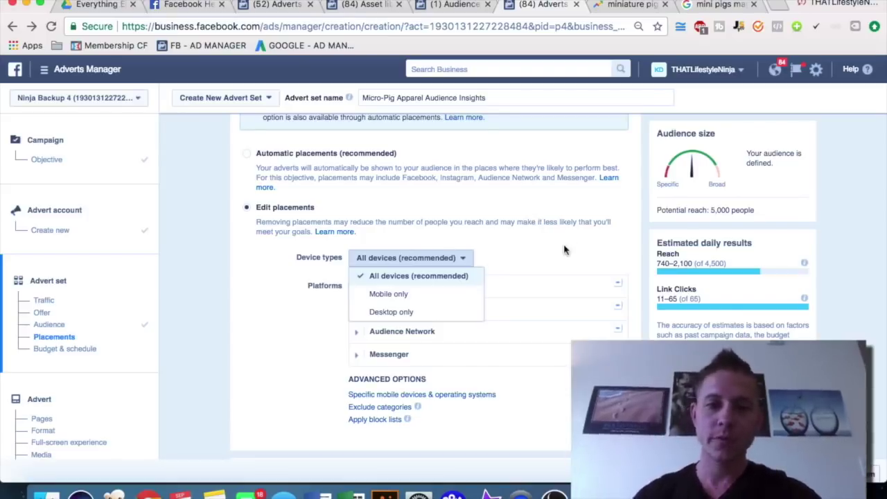
left_click(545, 246)
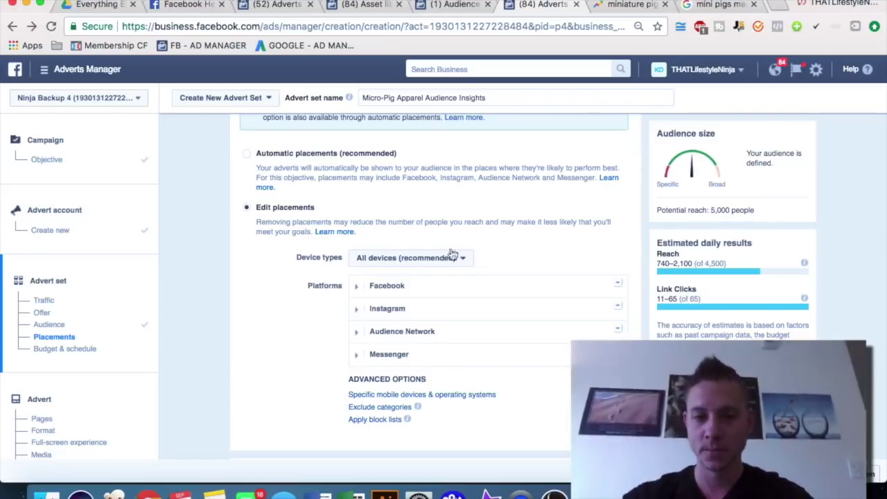
Expand the Facebook, Instagram, Audience Network and Messenger platforms and review their individual placement options
left_click(356, 285)
scroll(539, 203, "down", 2)
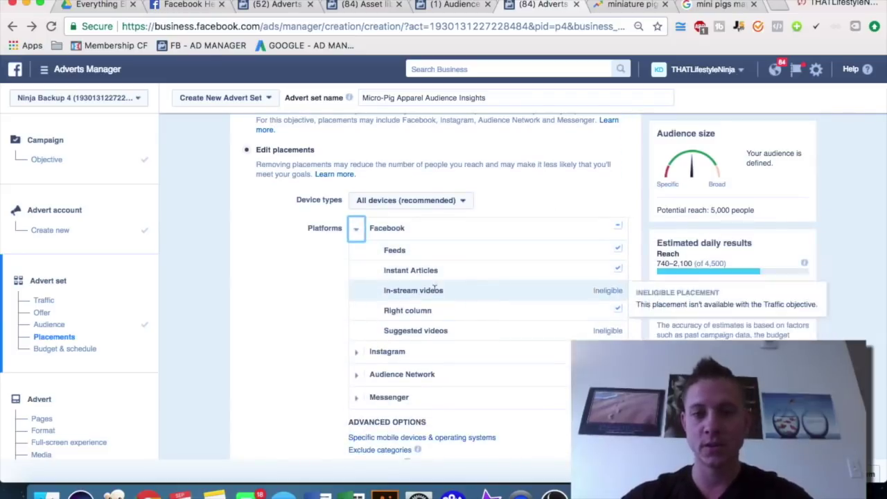
left_click(356, 351)
scroll(359, 360, "down", 2)
left_click(356, 352)
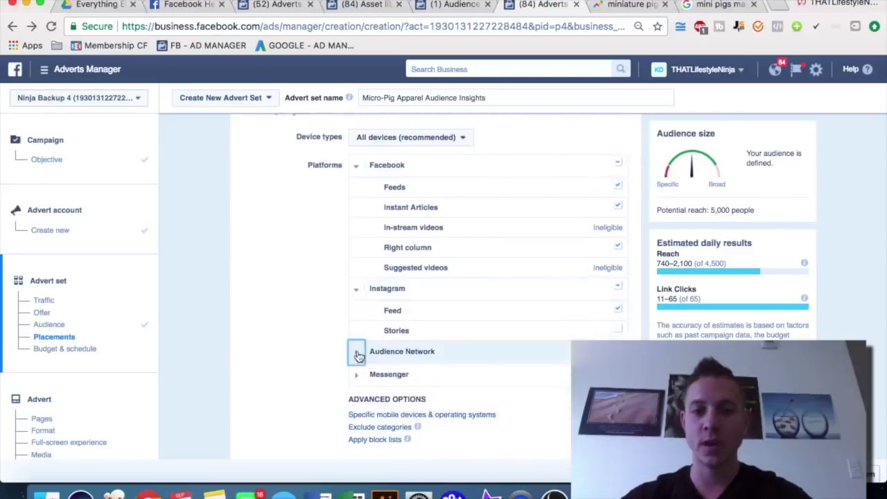
scroll(485, 350, "down", 2)
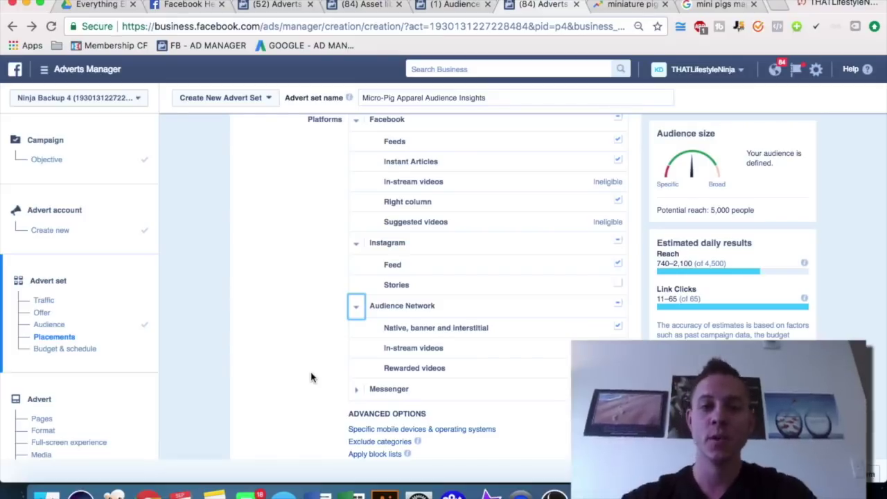
scroll(277, 324, "down", 1)
scroll(311, 346, "down", 2)
left_click(356, 369)
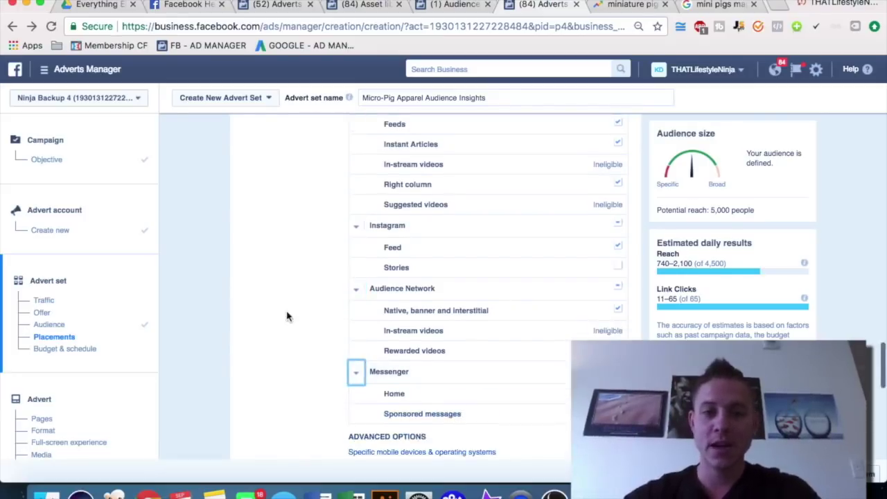
scroll(289, 316, "down", 3)
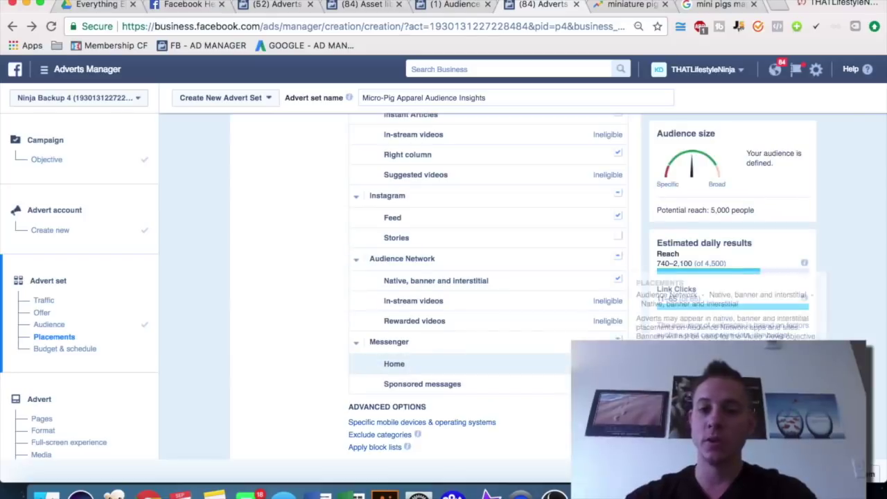
Limit the placements to Facebook Feeds by deselecting Instant Articles, Right column, Instagram, Audience Network and Messenger
scroll(587, 298, "up", 1)
scroll(589, 305, "up", 1)
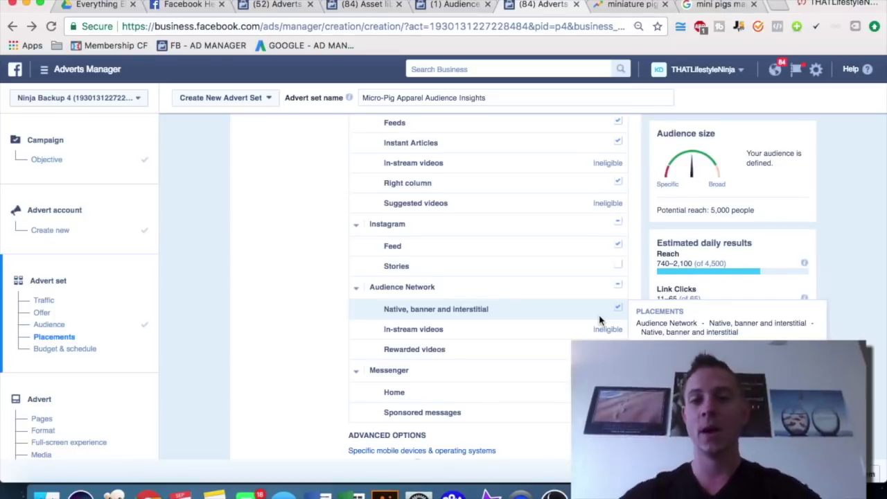
left_click(618, 309)
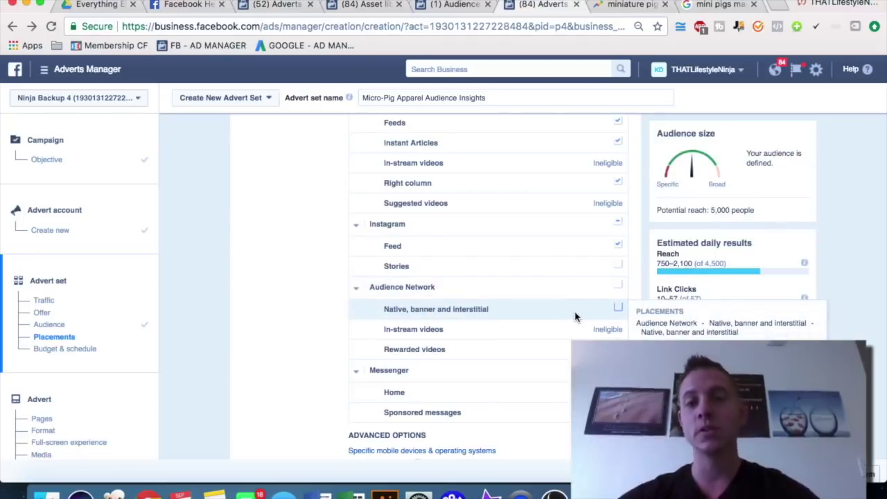
scroll(575, 316, "up", 3)
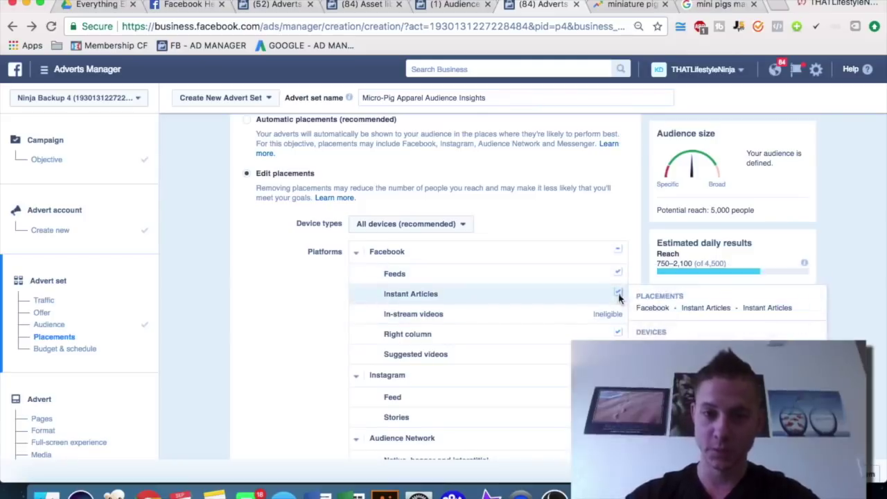
left_click(618, 333)
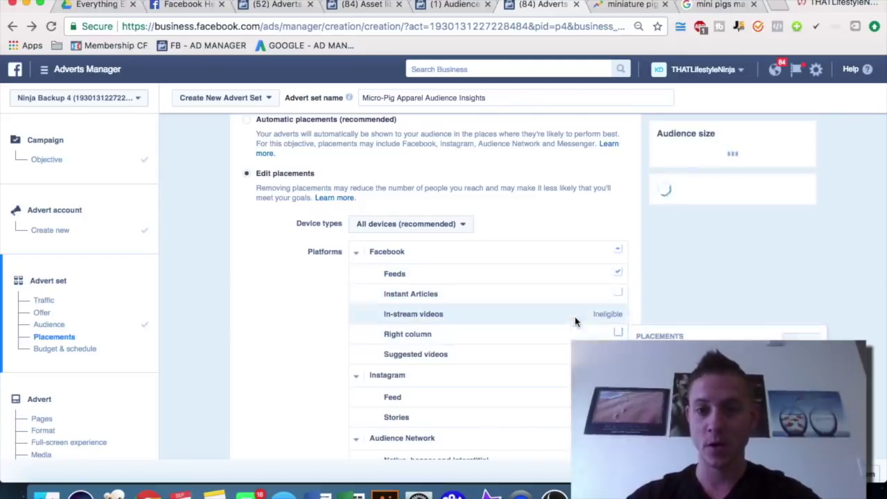
scroll(575, 321, "down", 1)
left_click(426, 242)
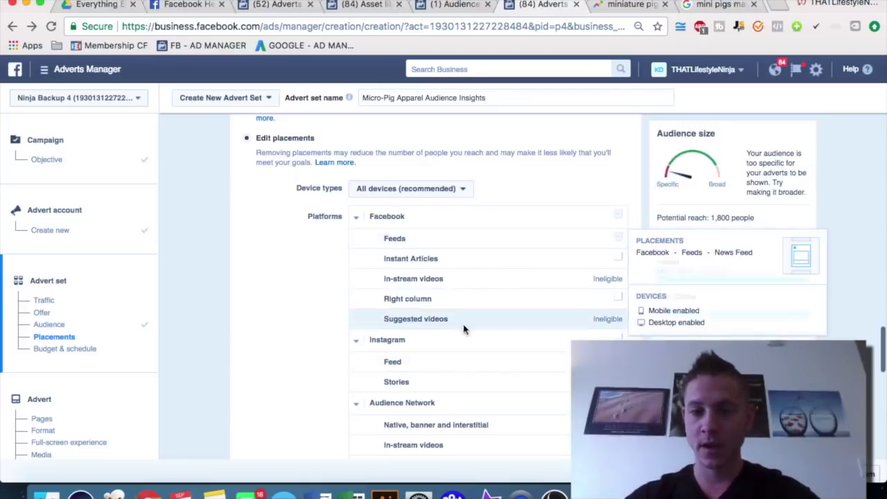
scroll(464, 326, "down", 1)
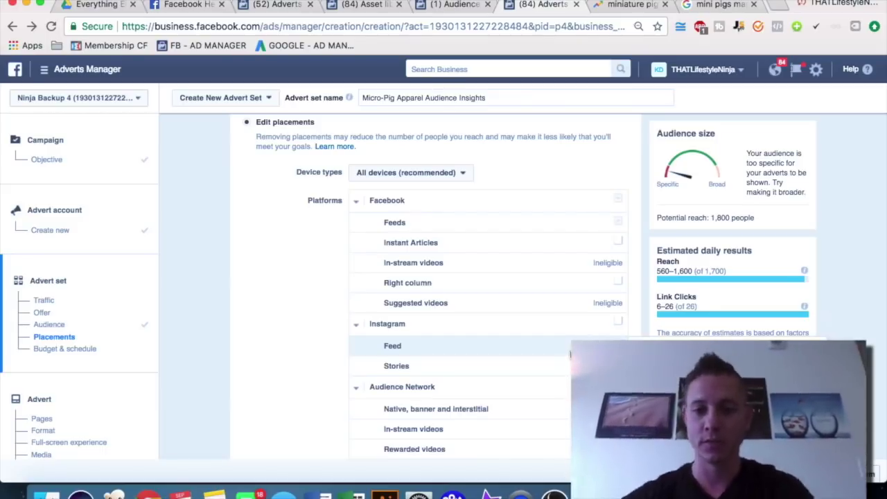
scroll(295, 313, "down", 3)
scroll(295, 315, "down", 1)
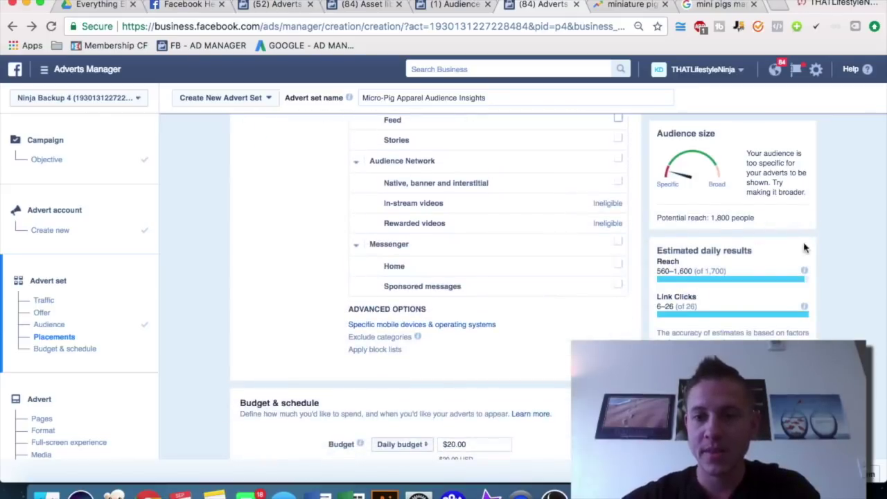
Move the interest The Humane Society of the United States from its own must-also-match group into the Best Friends Animal Society group
scroll(287, 226, "up", 8)
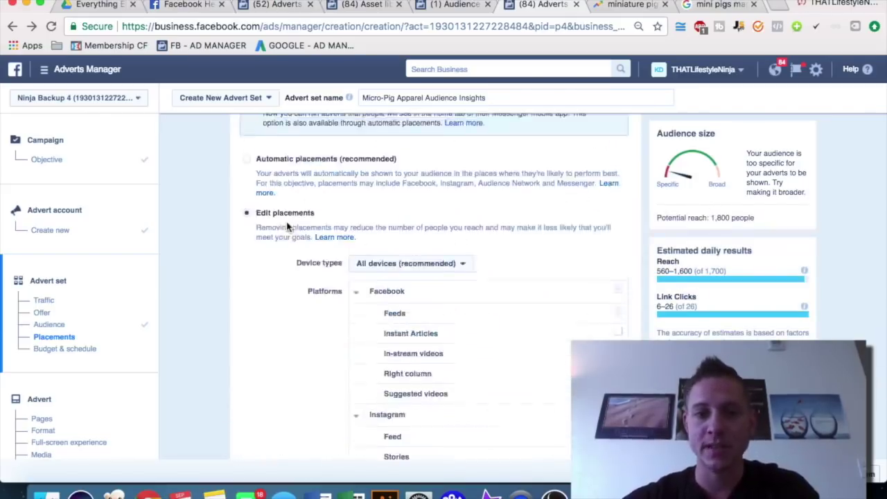
scroll(287, 227, "up", 5)
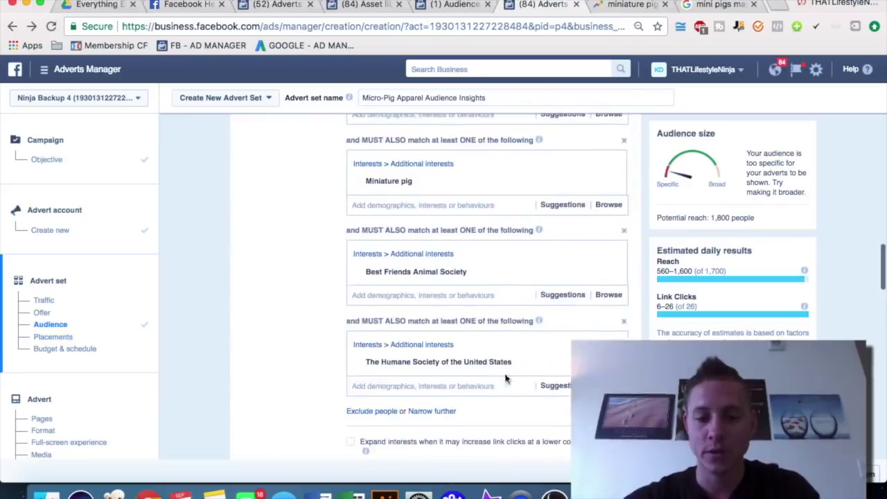
left_click(616, 362)
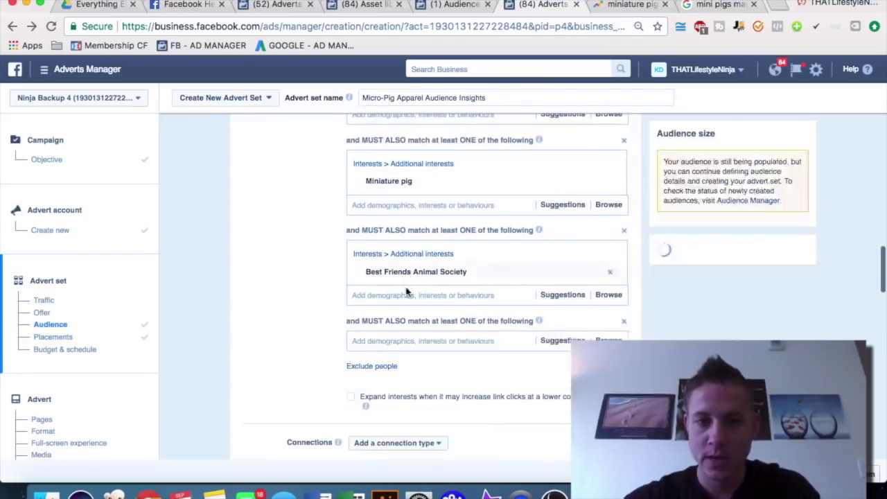
left_click(563, 294)
type("the humane")
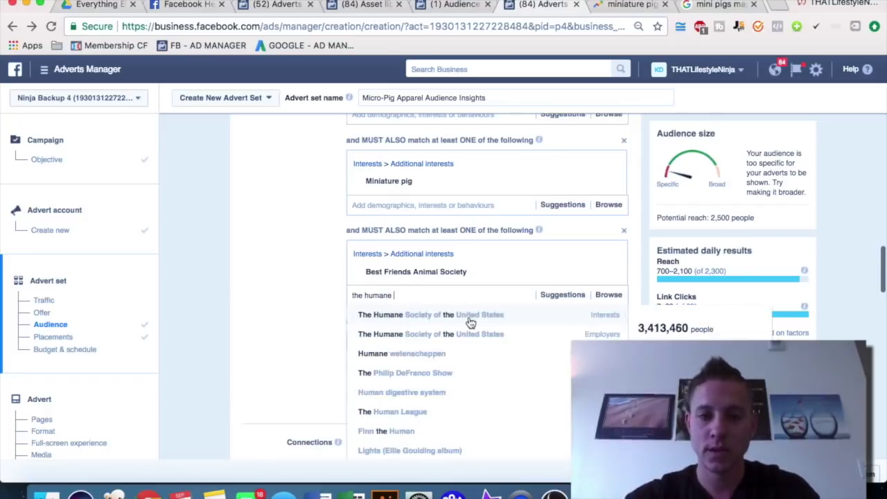
left_click(513, 334)
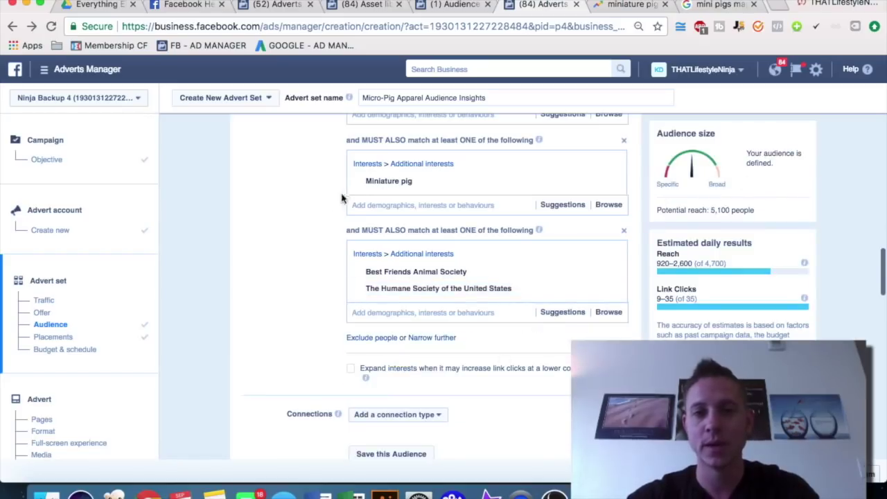
Set the advert set's daily budget to $10.00
scroll(293, 235, "down", 10)
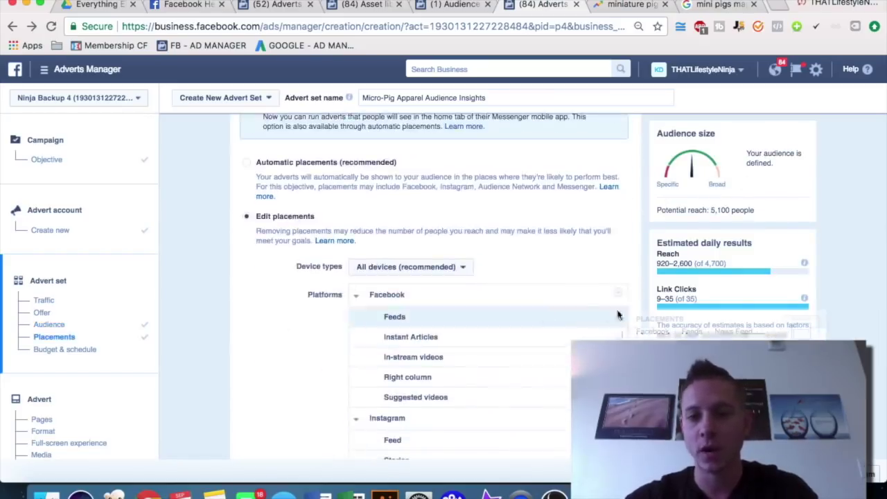
scroll(298, 384, "down", 5)
scroll(298, 383, "down", 4)
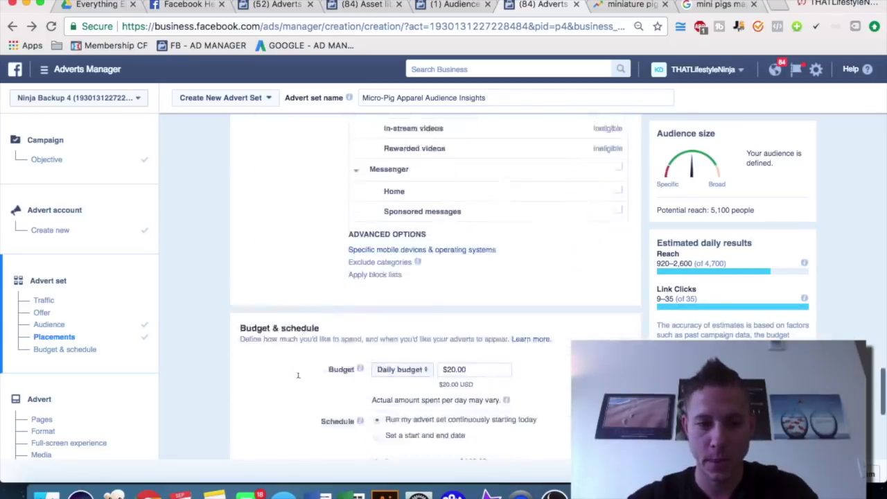
left_click(450, 273)
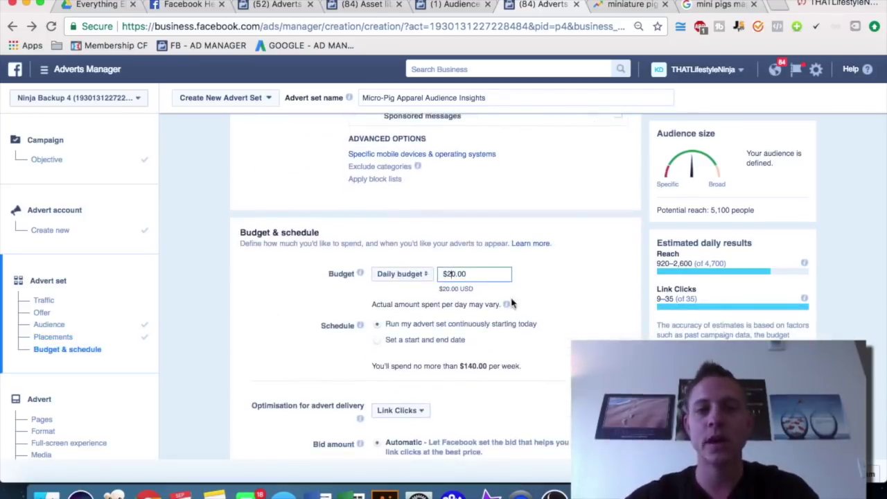
key("BackSpace")
type("1")
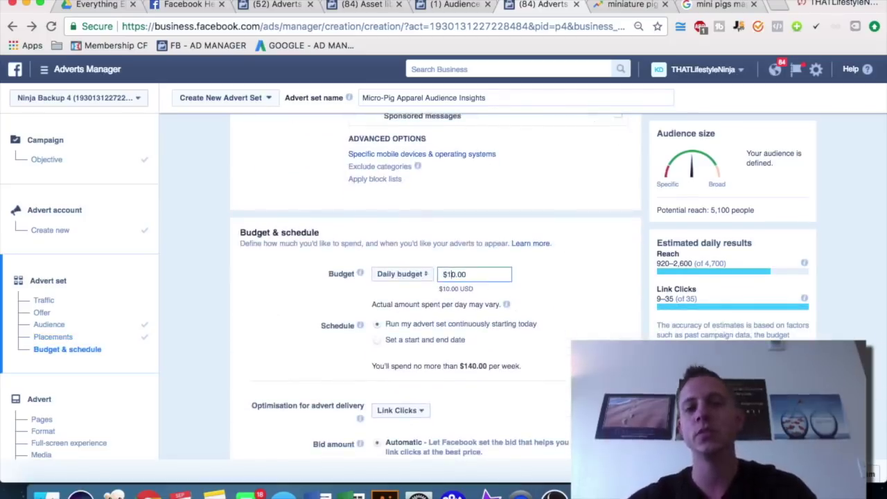
key("BackSpace")
type("2")
left_click(567, 256)
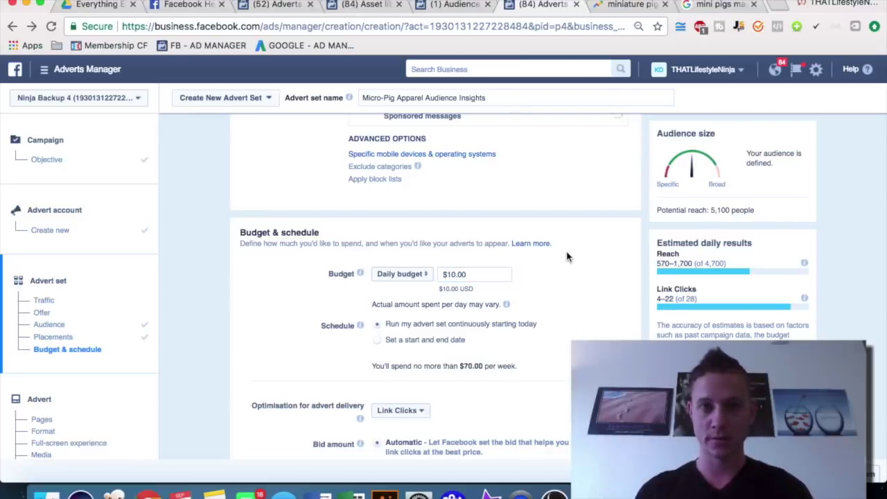
Switch the daily budget between $20.00 and $10.00, ending on $20.00
left_click(452, 271)
key("BackSpace")
type("2")
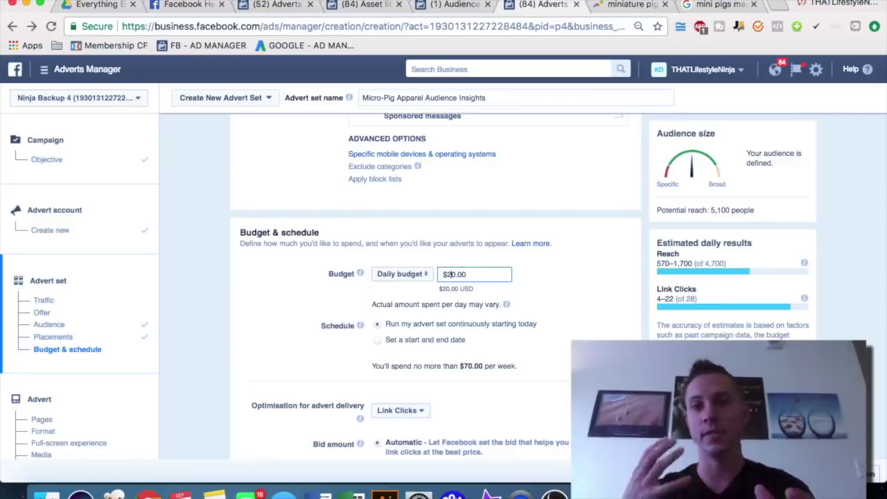
key("BackSpace")
type("1")
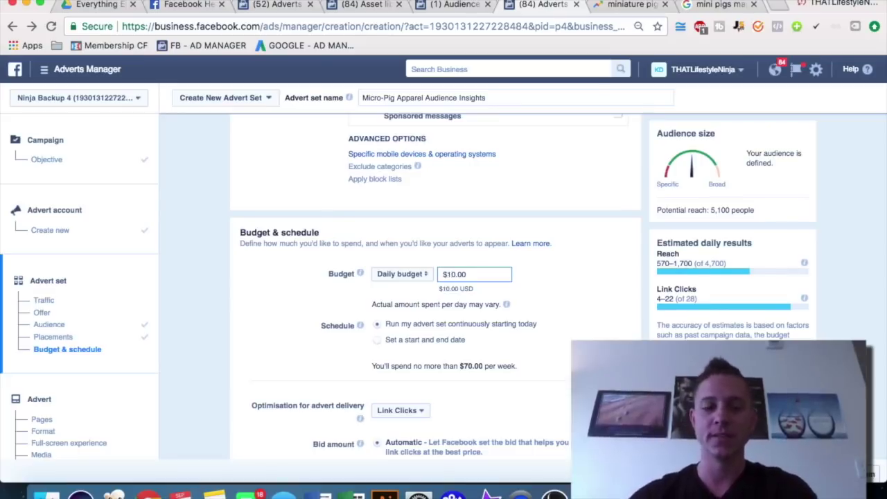
key("BackSpace")
type("2")
left_click(600, 269)
Check the optimisation choices for advert delivery, keeping Link Clicks, and review the bid, scheduling and delivery type settings
scroll(600, 268, "down", 1)
scroll(600, 268, "down", 2)
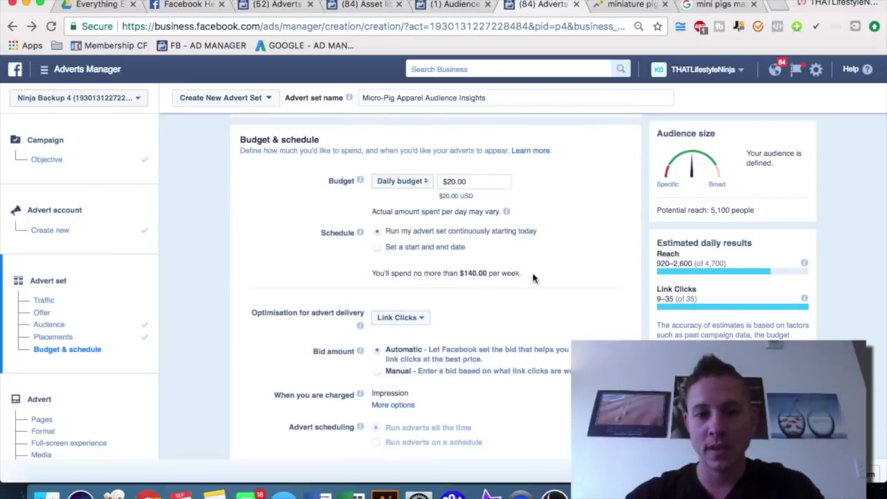
scroll(450, 288, "down", 2)
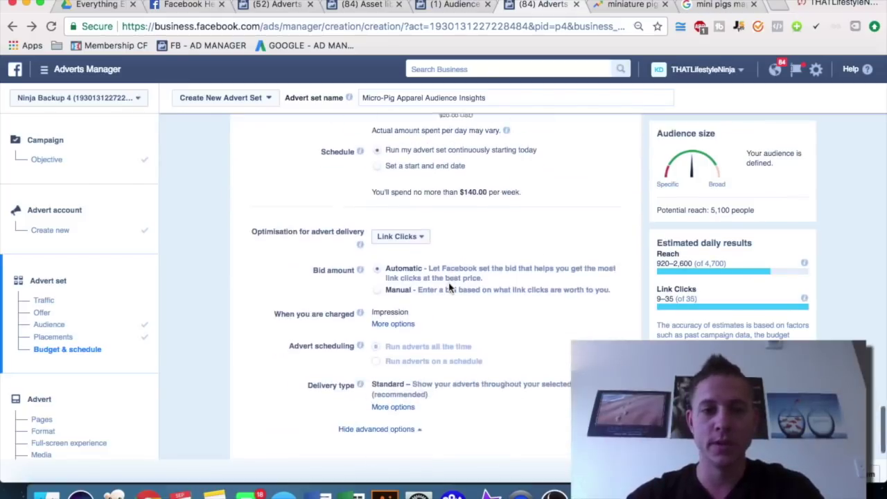
mouse_move(425, 239)
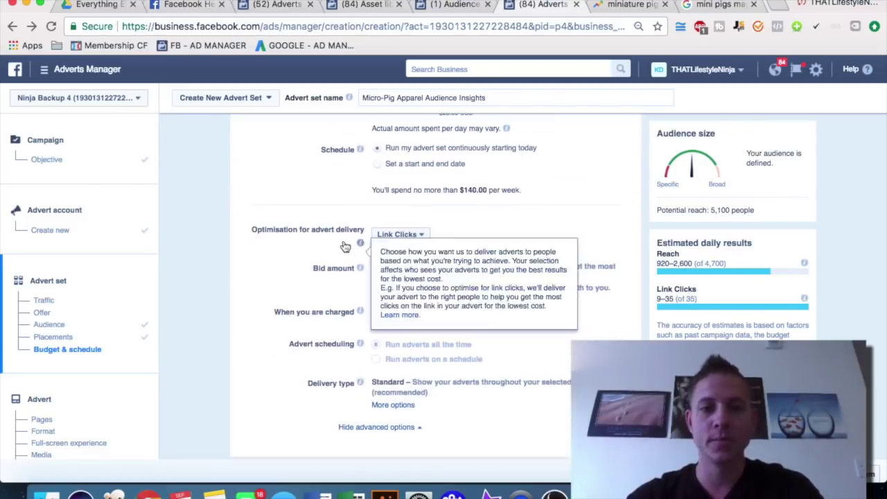
left_click(422, 235)
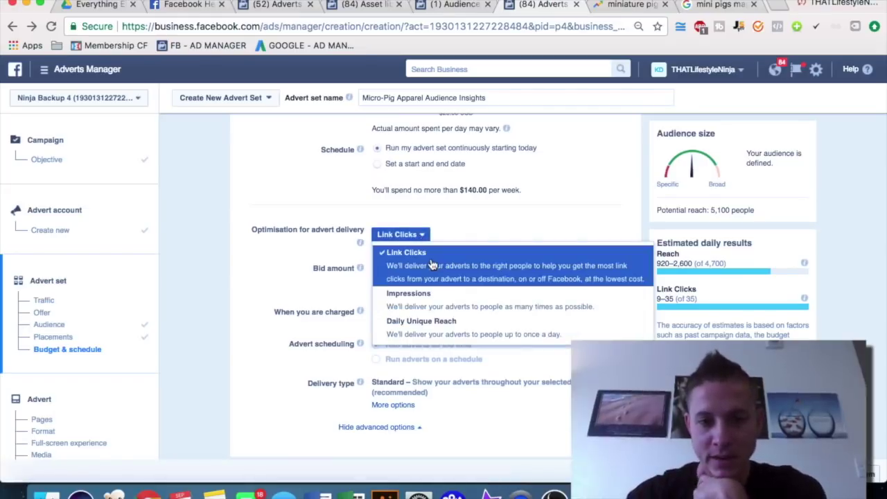
left_click(520, 220)
scroll(425, 246, "down", 1)
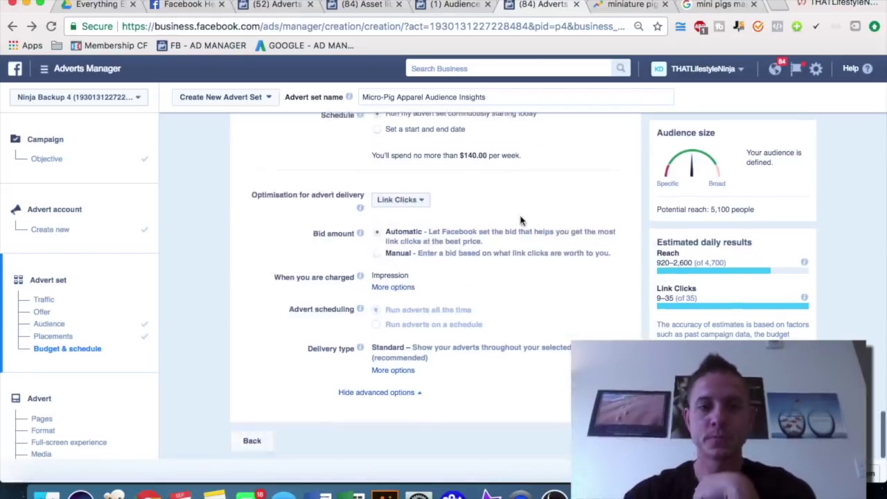
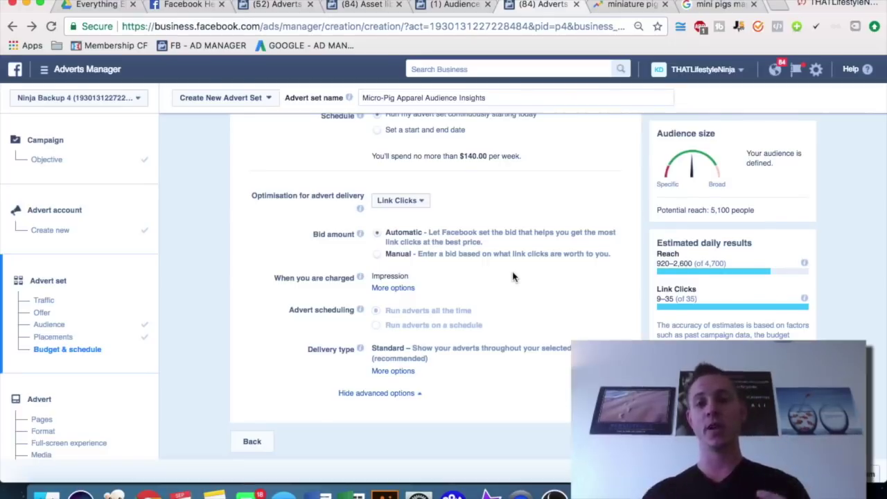
scroll(542, 290, "down", 1)
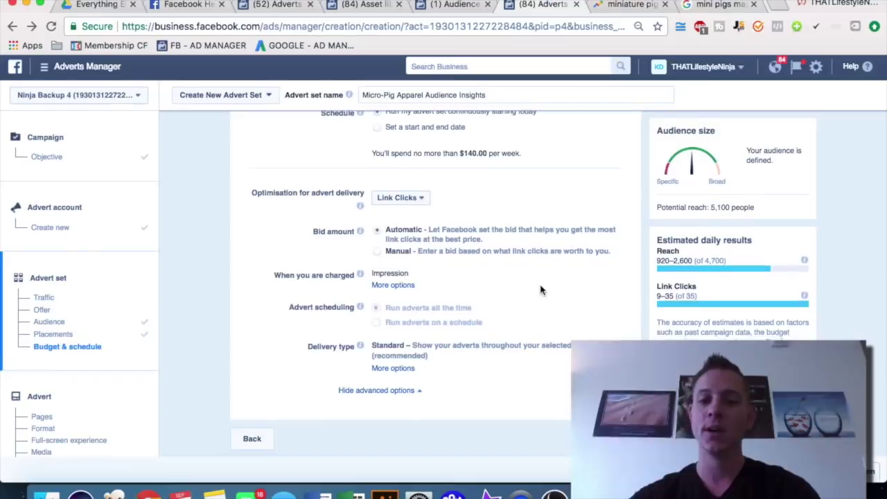
Continue to the advert level and name the advert "Micro Pig Single Image TODAY ONLY"
left_click(615, 440)
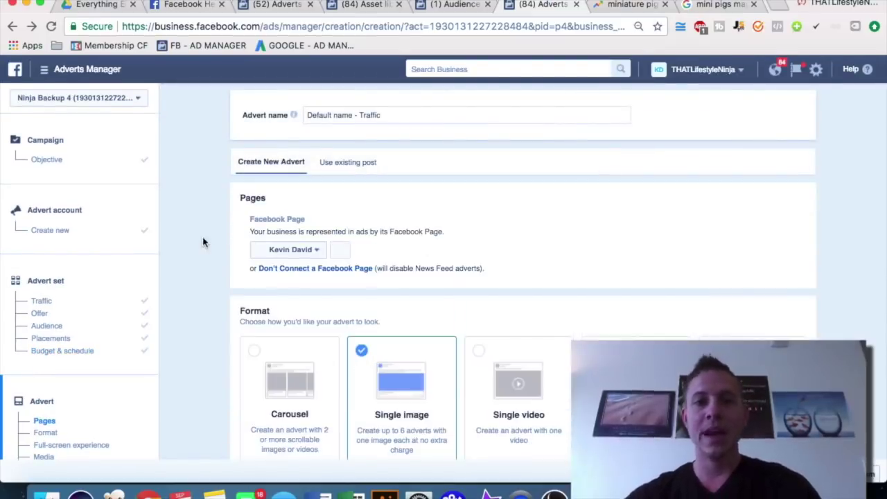
triple_click(346, 111)
type("Micro Pig ")
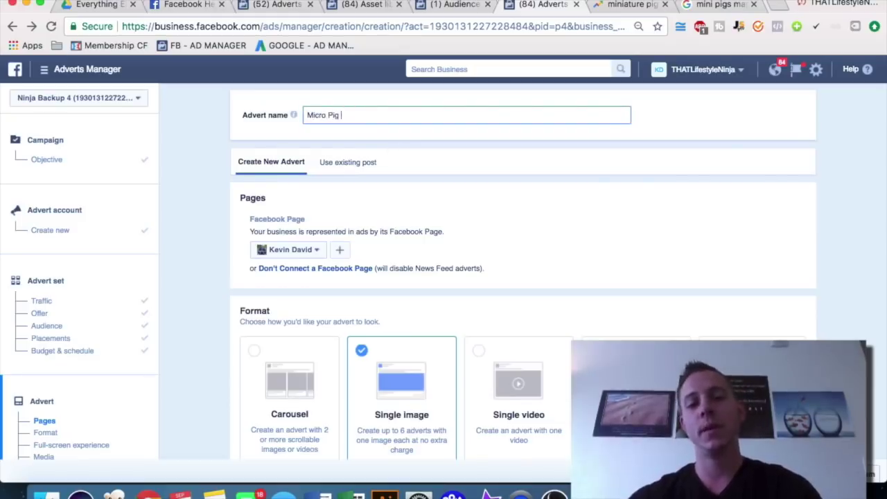
type("Single Image")
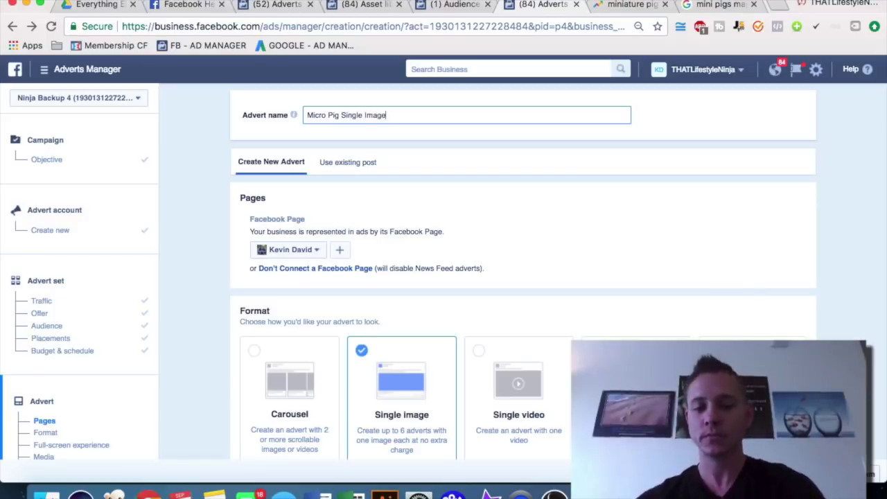
type(" TODAY ONLY")
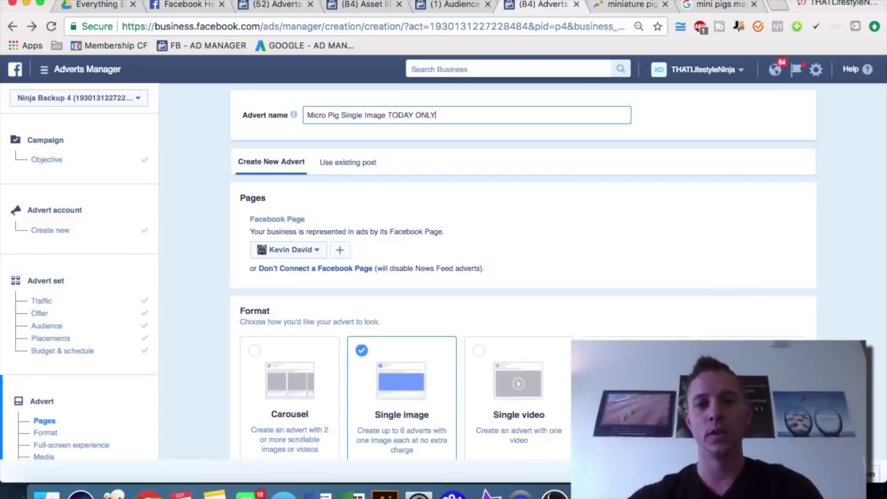
Review the advert's Facebook Page and format choices, keeping Single image selected
scroll(192, 226, "down", 2)
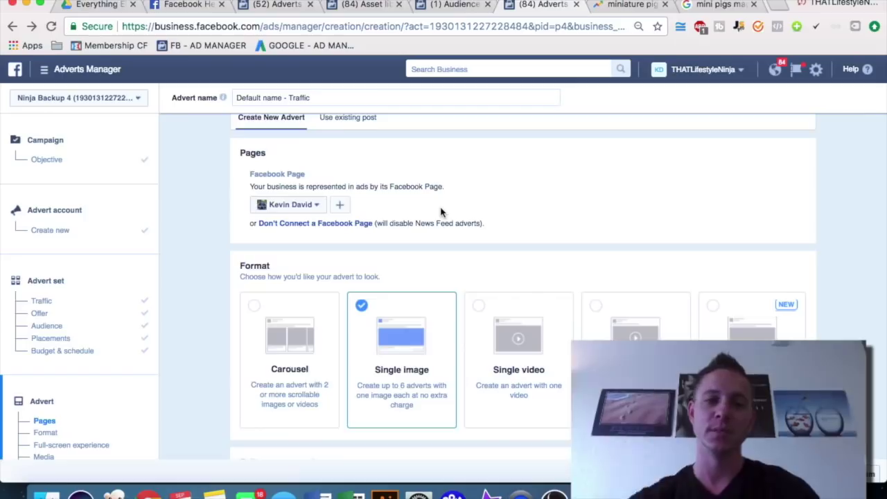
scroll(441, 212, "down", 2)
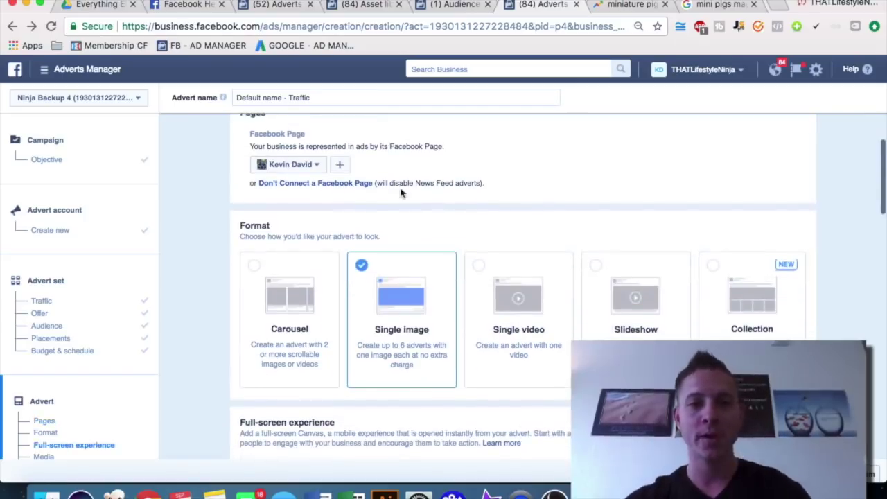
scroll(425, 182, "down", 4)
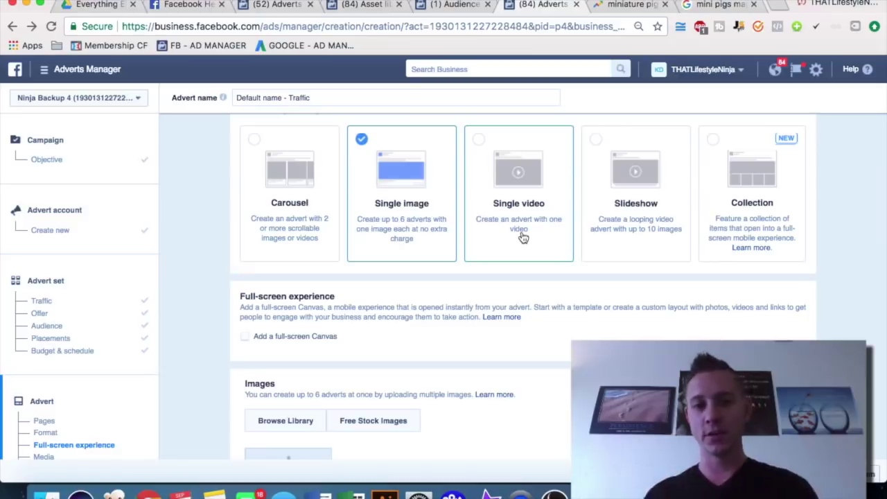
scroll(524, 238, "up", 1)
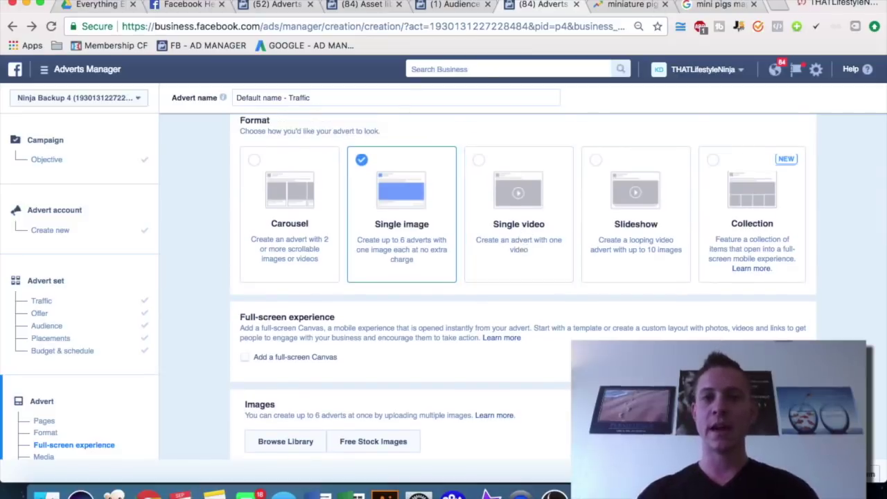
Open AdEspresso's Facebook ad examples page at adespresso.com/academy/ads-examples/ in a new browser tab
left_click(781, 4)
type("ad")
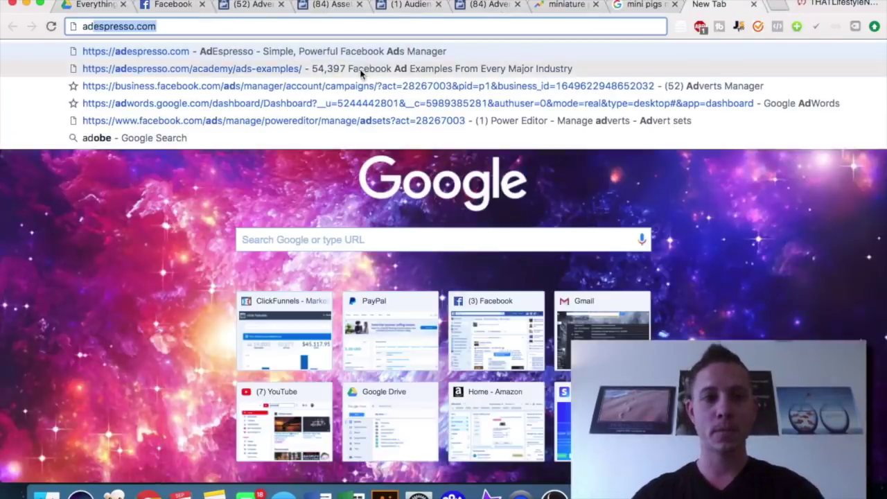
left_click(361, 69)
left_click(283, 25)
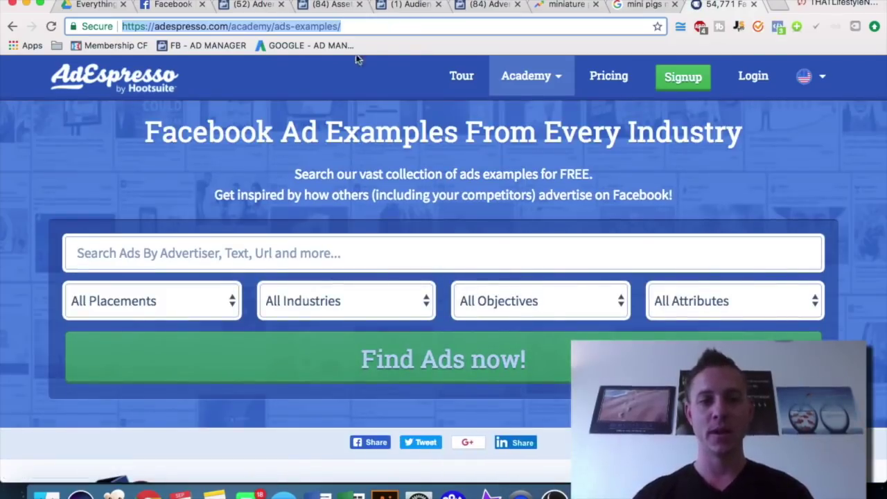
left_click(192, 266)
type("miniature pig")
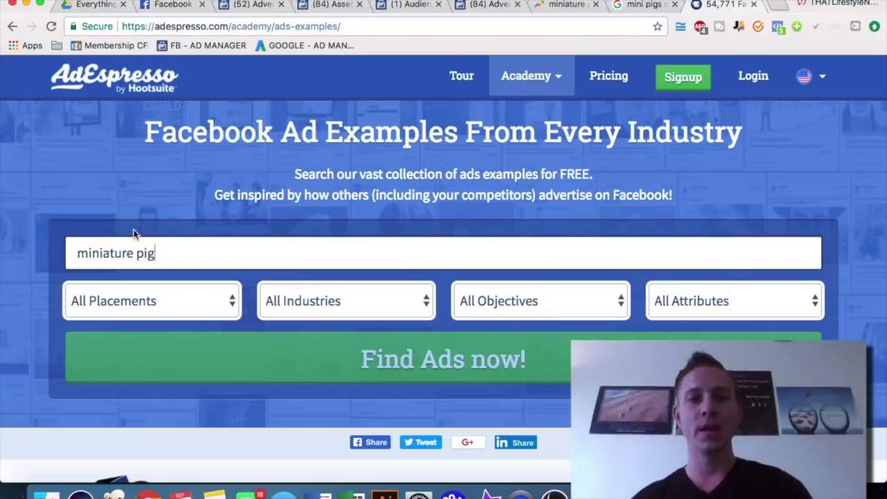
triple_click(184, 252)
key("BackSpace")
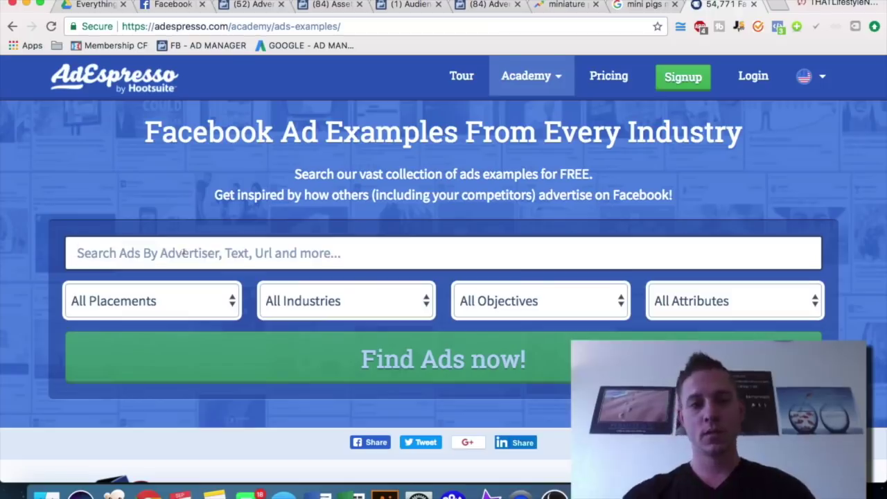
Copy the ad examples page address and open it in a new incognito window enlarged to fill the screen
key("super+shift+n")
left_click_drag(486, 4, 886, 120)
left_click(344, 26)
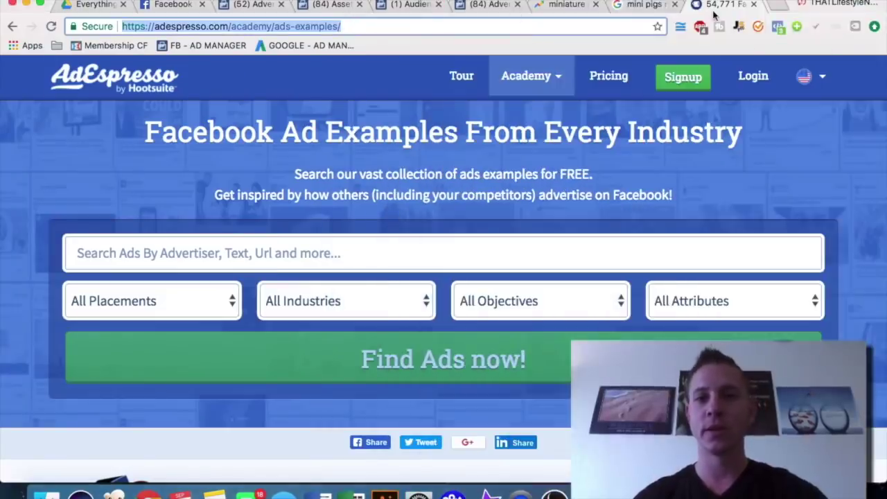
key("super+c")
key("ctrl+alt+Left")
left_click(683, 56)
key("super+v")
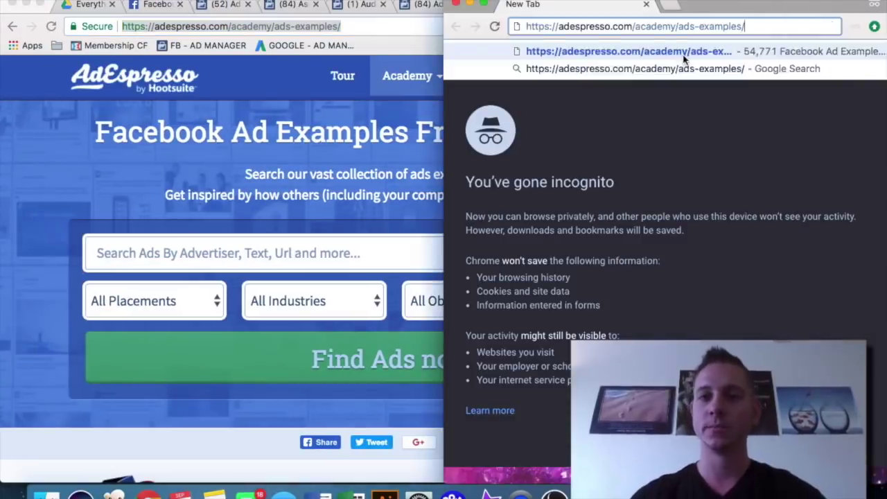
key("Return")
left_click_drag(732, 3, 507, 15)
double_click(507, 15)
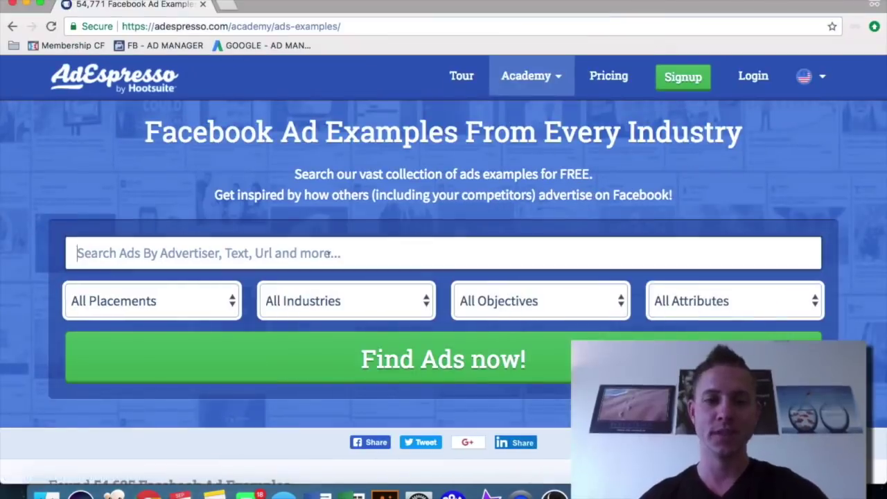
Search the Facebook ad examples for "Miniature Pig"
left_click(328, 254)
key("super+v")
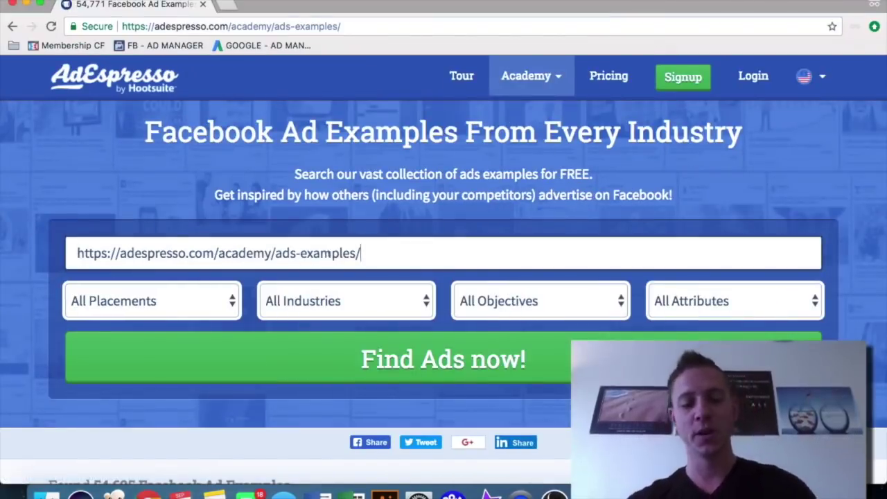
key("super+a")
type("M")
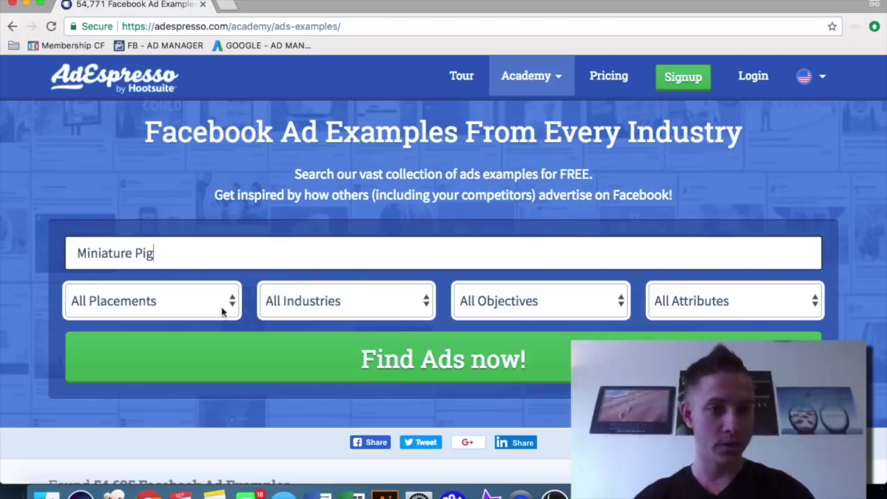
left_click(360, 365)
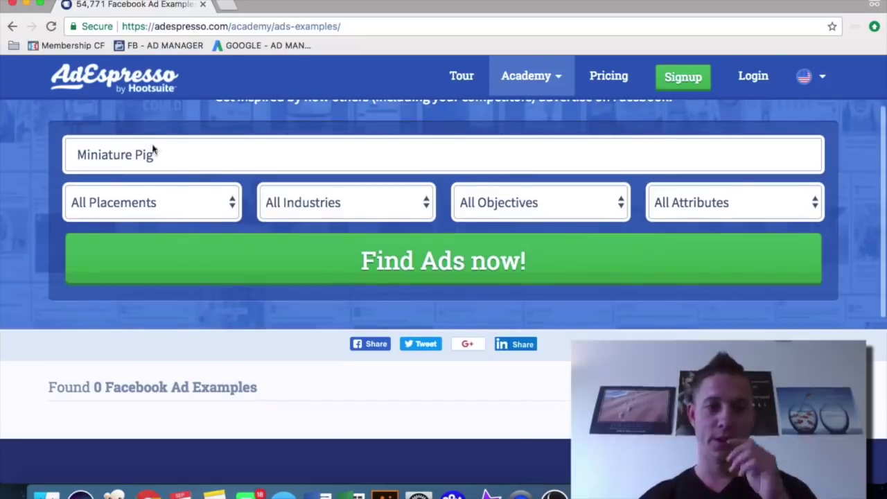
Replace the search term with "jewelry" to find Facebook ad examples for that niche
double_click(153, 151)
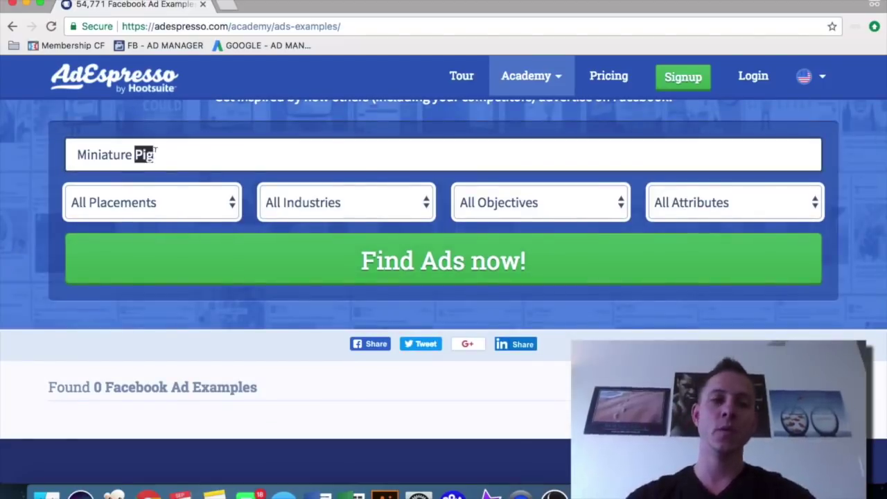
key("super+a")
type("cjewajew")
key("super+a")
type("jewelry")
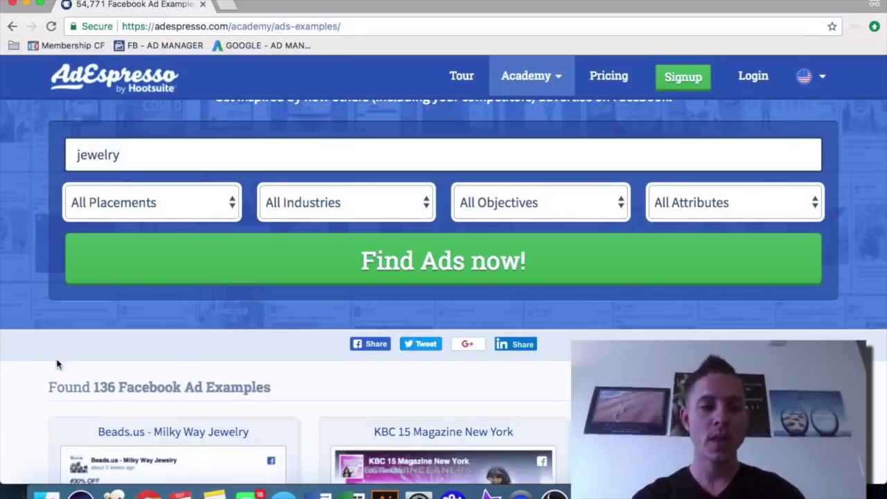
Examine the jewelry ad examples, comparing their copy, images, offers and engagement
scroll(56, 364, "down", 3)
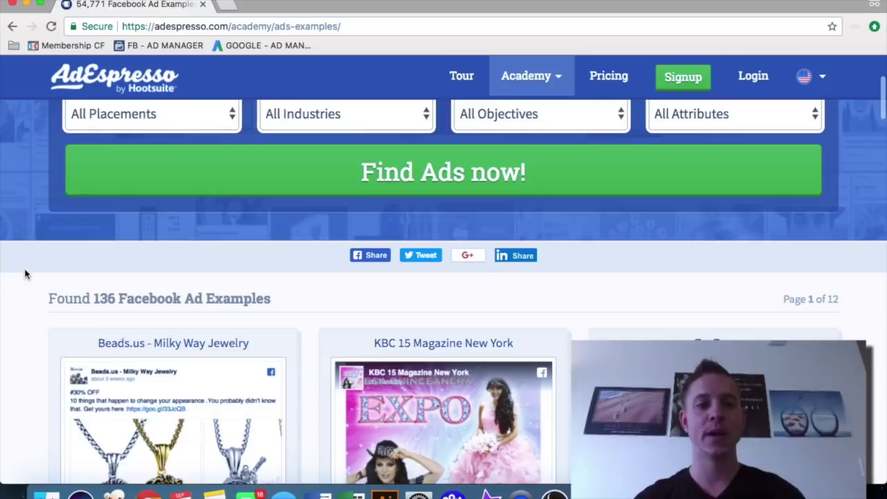
scroll(25, 274, "down", 3)
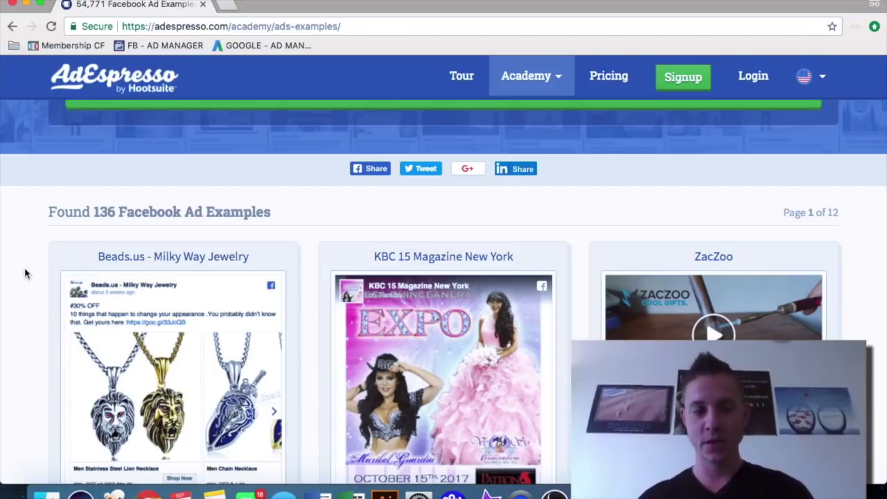
scroll(25, 274, "down", 4)
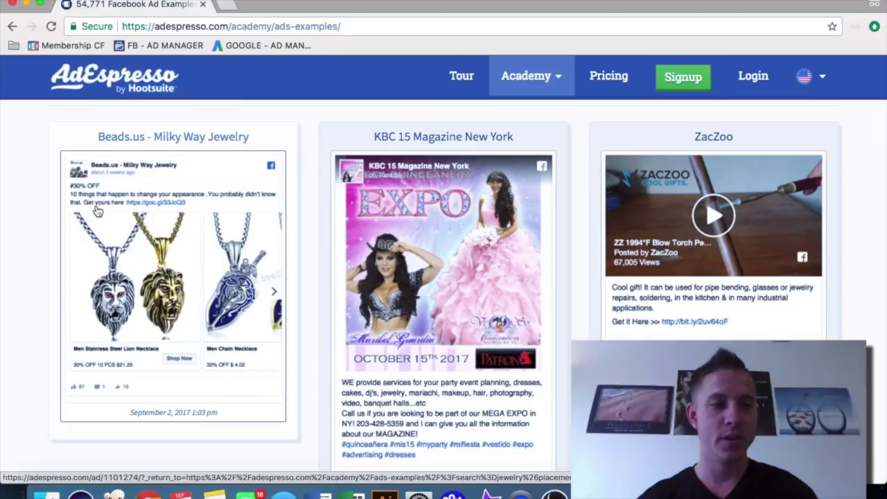
scroll(668, 308, "down", 1)
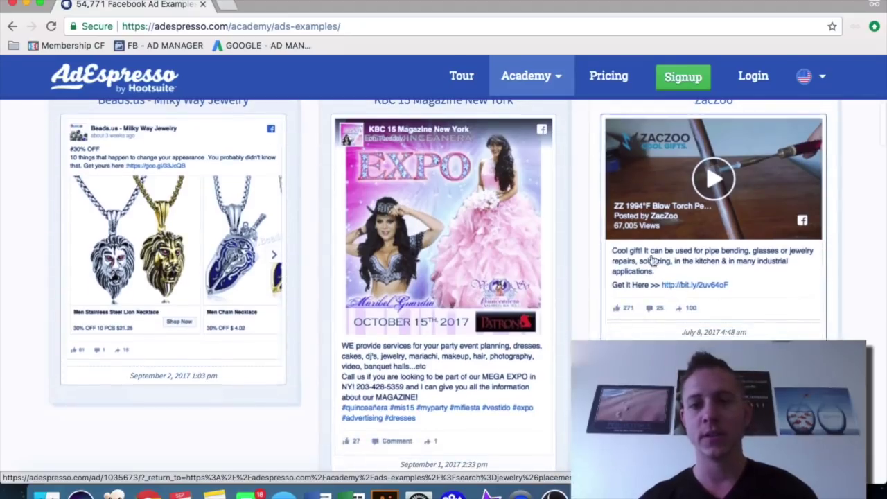
scroll(668, 317, "down", 5)
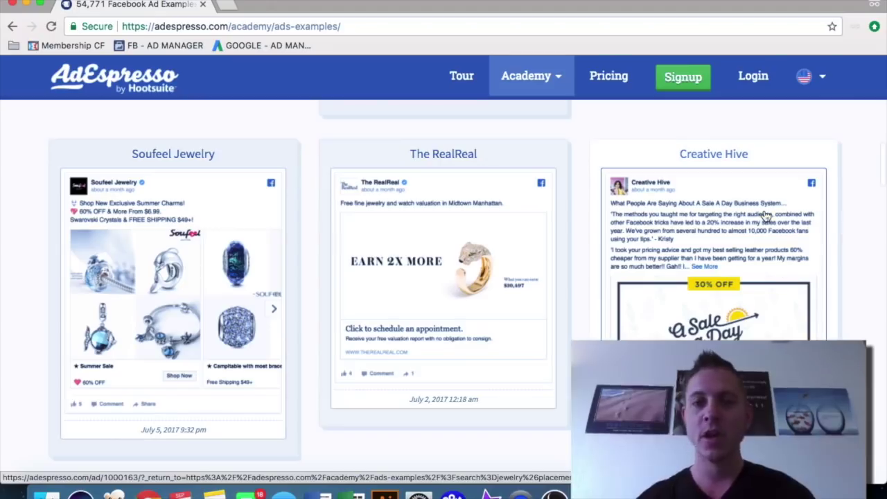
scroll(766, 217, "down", 5)
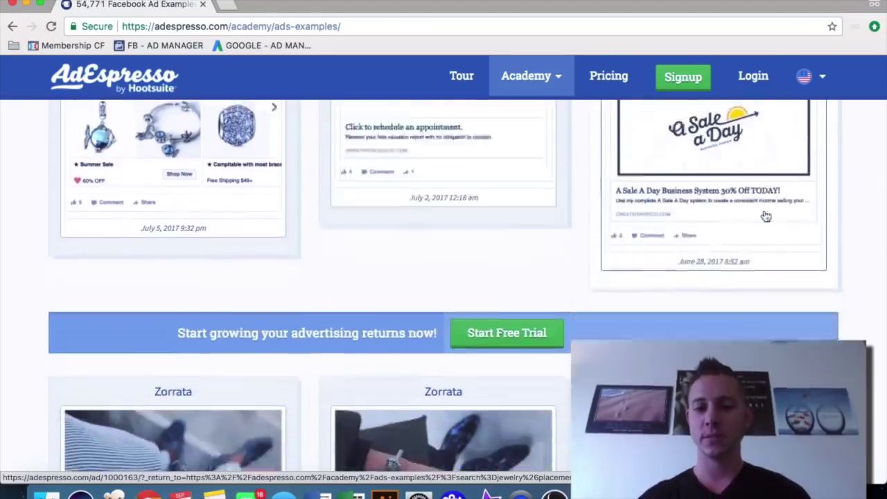
scroll(766, 216, "down", 3)
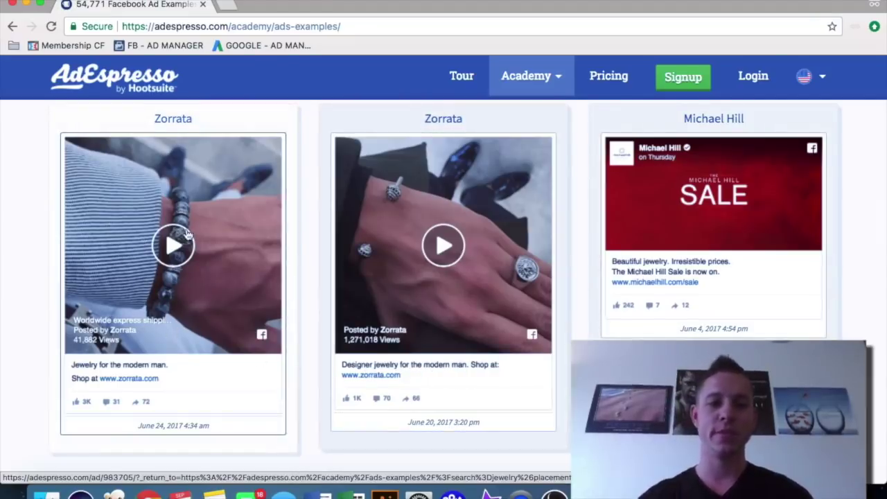
scroll(186, 234, "down", 2)
scroll(495, 176, "down", 1)
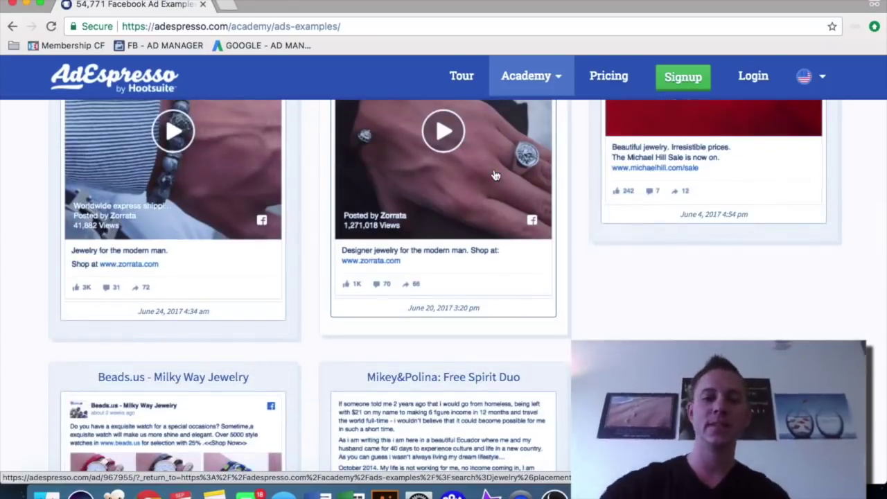
scroll(495, 176, "down", 4)
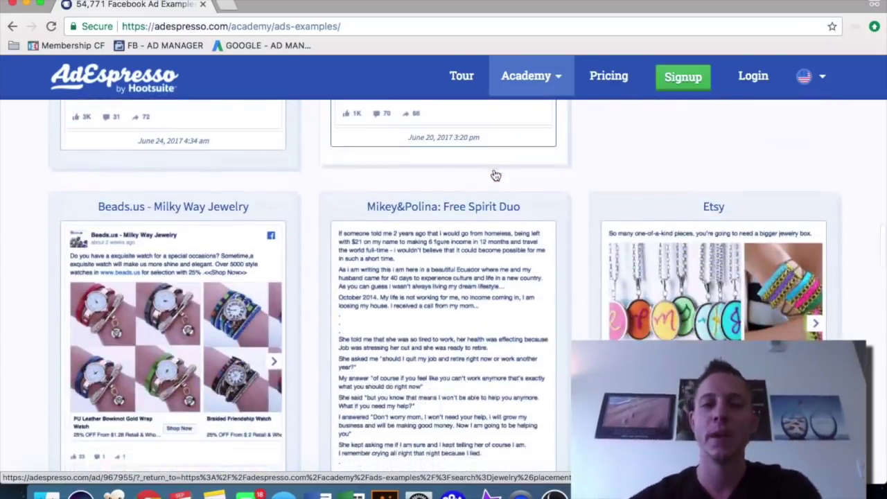
Try to search the ad examples for "tony robbins" in place of jewelry, then reload the page
scroll(357, 156, "up", 15)
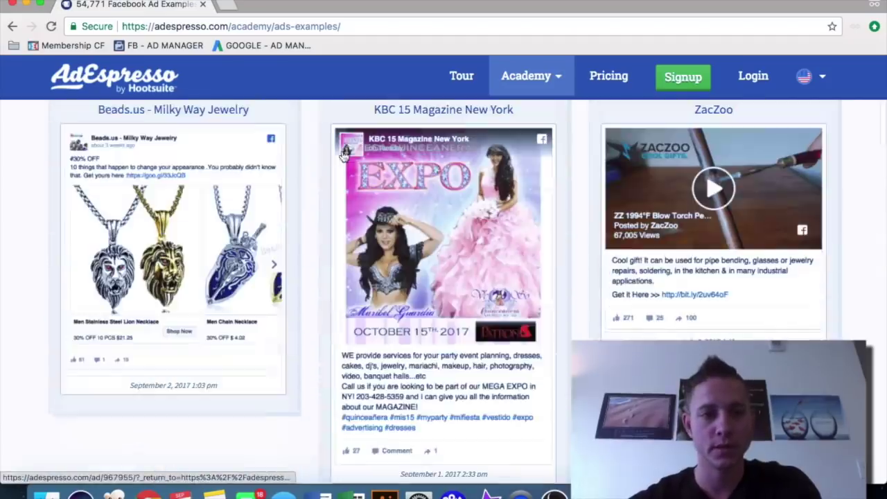
scroll(212, 197, "up", 5)
scroll(205, 152, "up", 2)
triple_click(179, 136)
type("tony robbins")
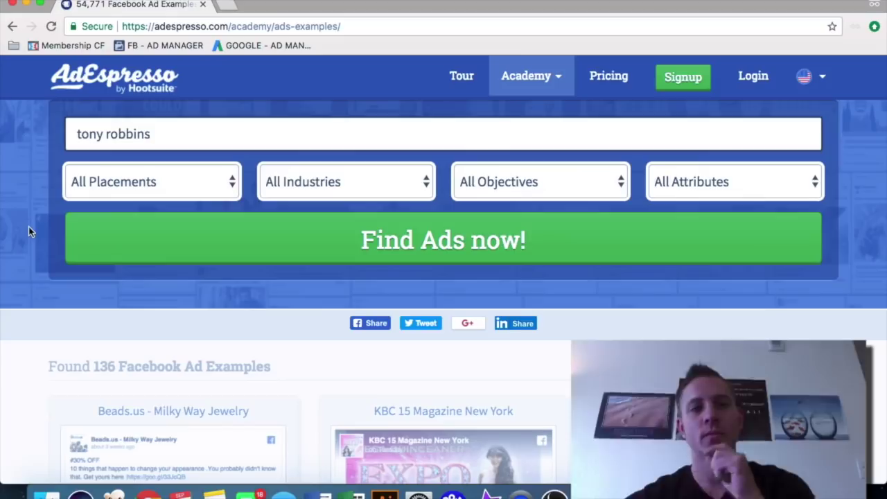
left_click(329, 237)
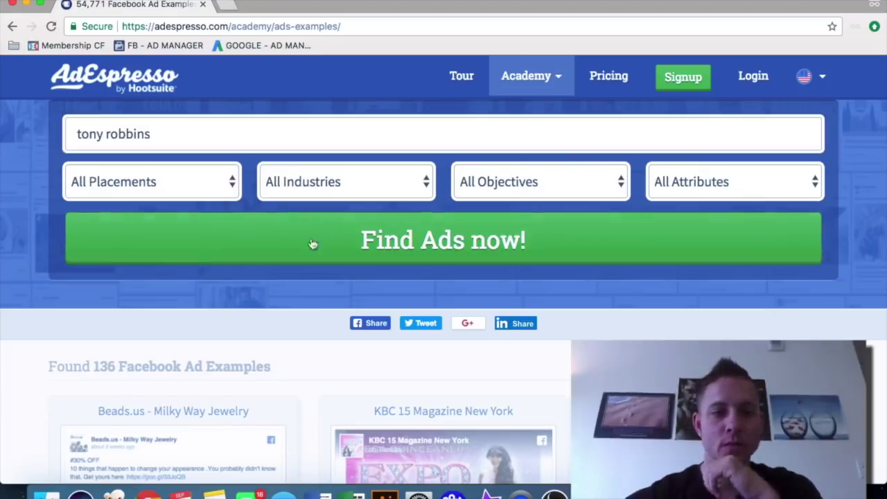
scroll(21, 235, "down", 2)
scroll(18, 236, "down", 3)
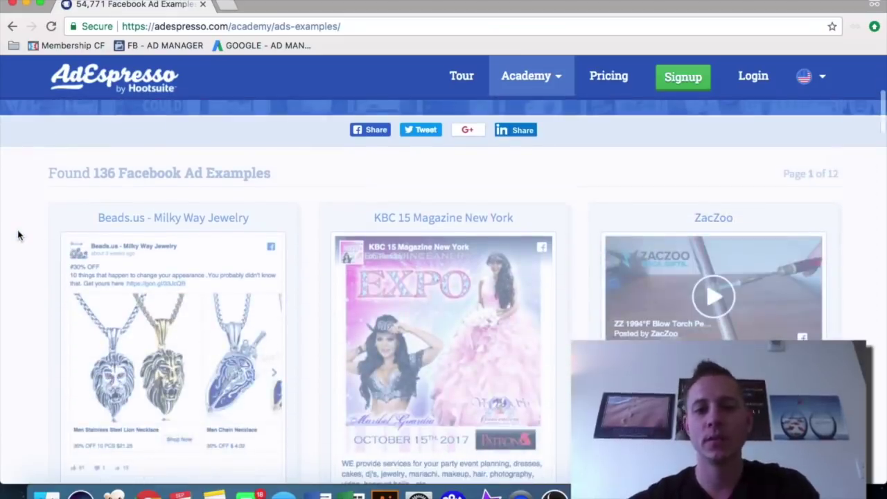
scroll(18, 236, "down", 8)
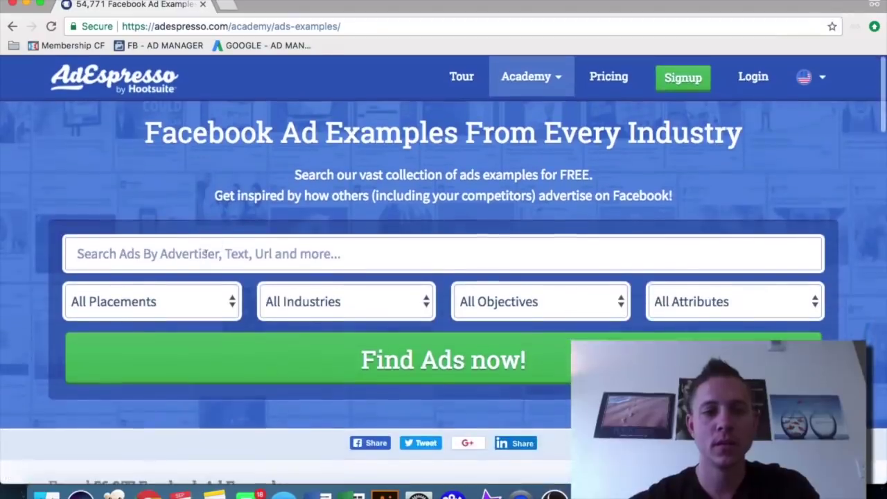
Search the reloaded ad examples page for "tony robbins" and examine the copy, images and headlines of the first adverts
type("tony robbins")
left_click(312, 364)
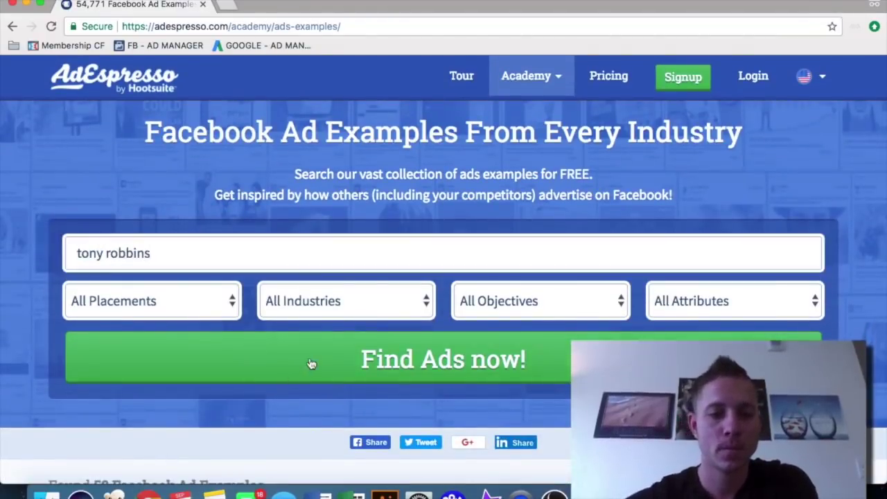
scroll(25, 265, "down", 5)
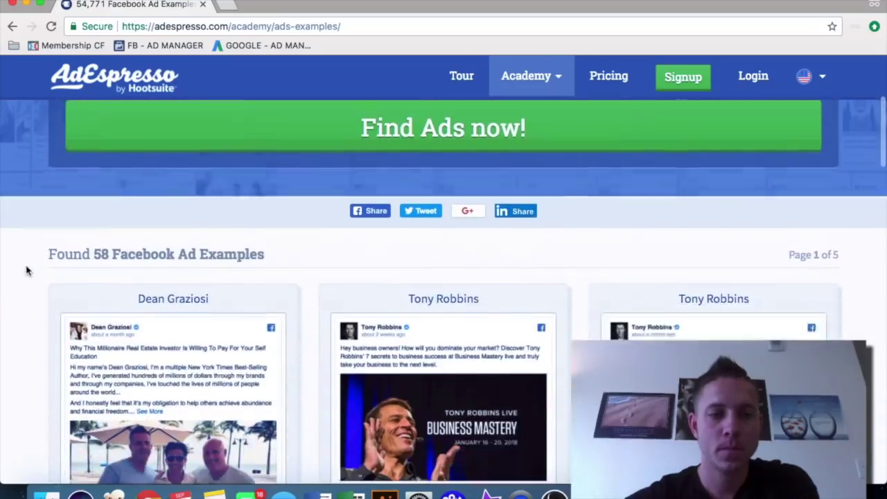
scroll(25, 269, "down", 1)
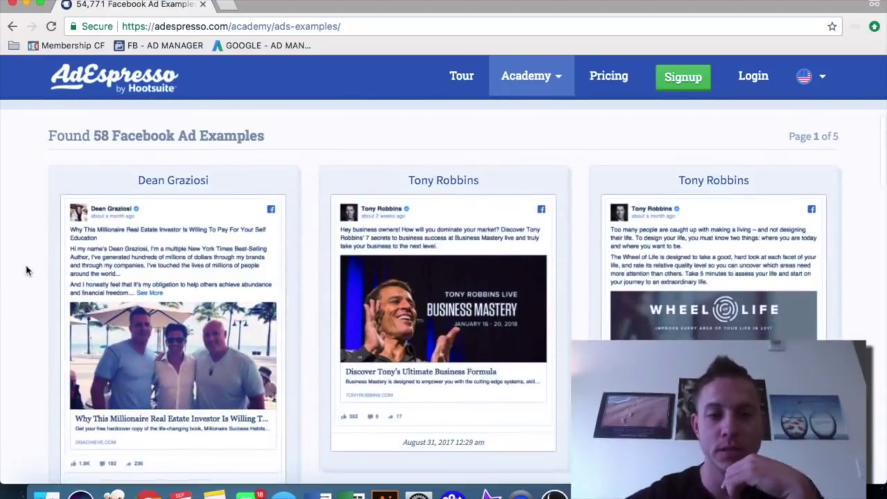
scroll(364, 271, "down", 2)
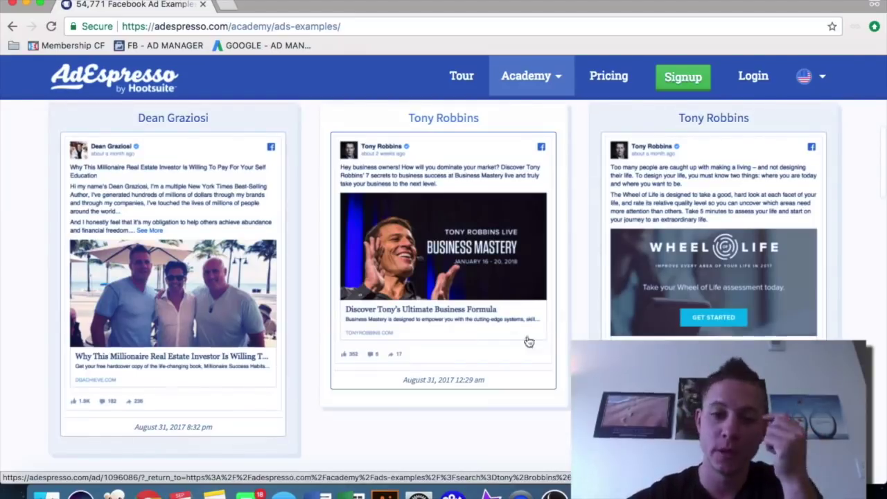
scroll(450, 331, "down", 3)
scroll(450, 332, "up", 3)
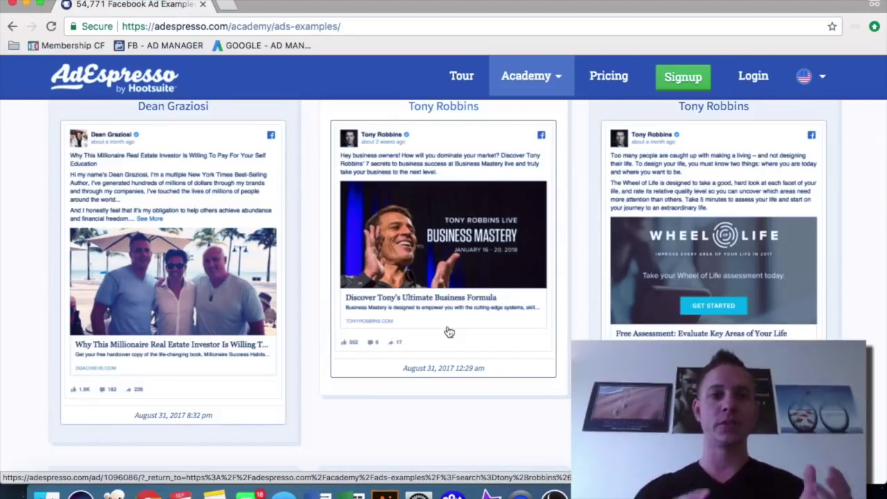
Compare the copy, images and headlines of further Tony Robbins and Dean Graziosi adverts in the search results
scroll(27, 240, "down", 6)
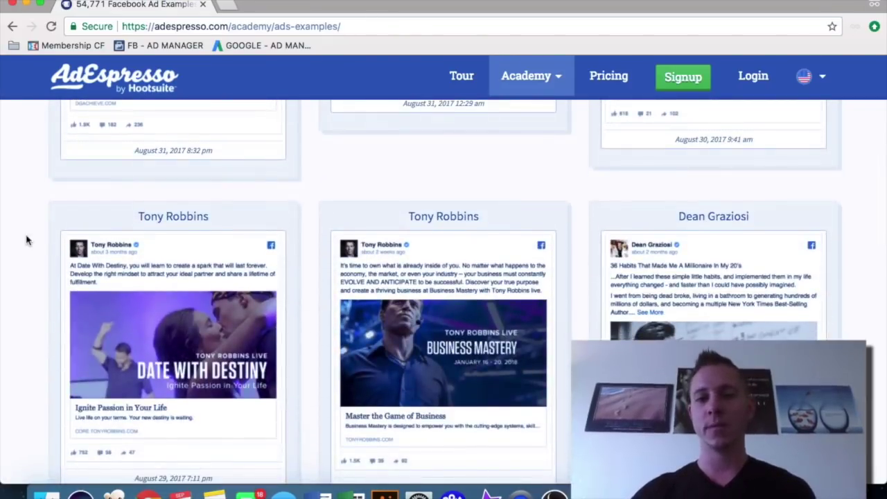
scroll(26, 240, "down", 1)
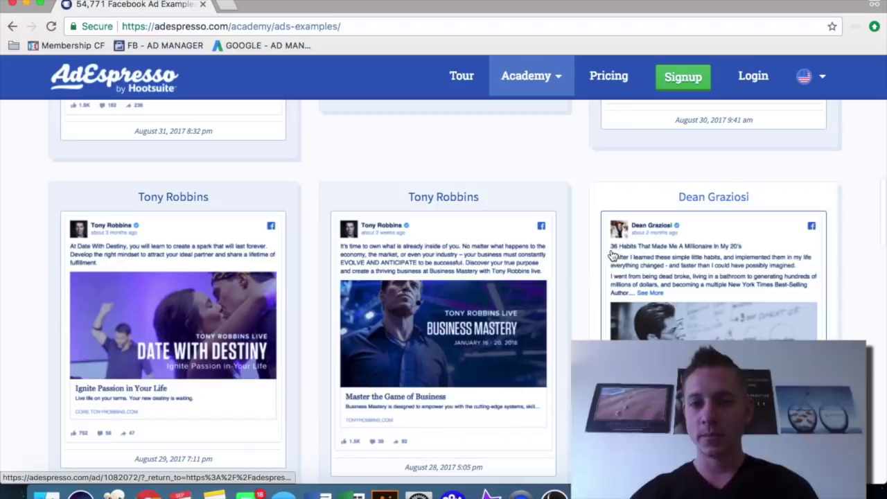
scroll(483, 253, "down", 1)
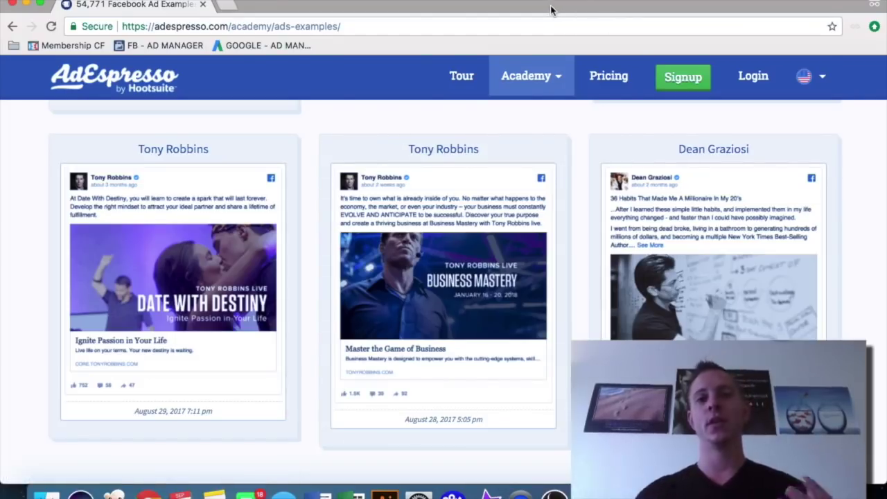
Switch to the other browser window, open swiped.co in a new tab and enlarge the window to fill the screen
key("super+alt+Right")
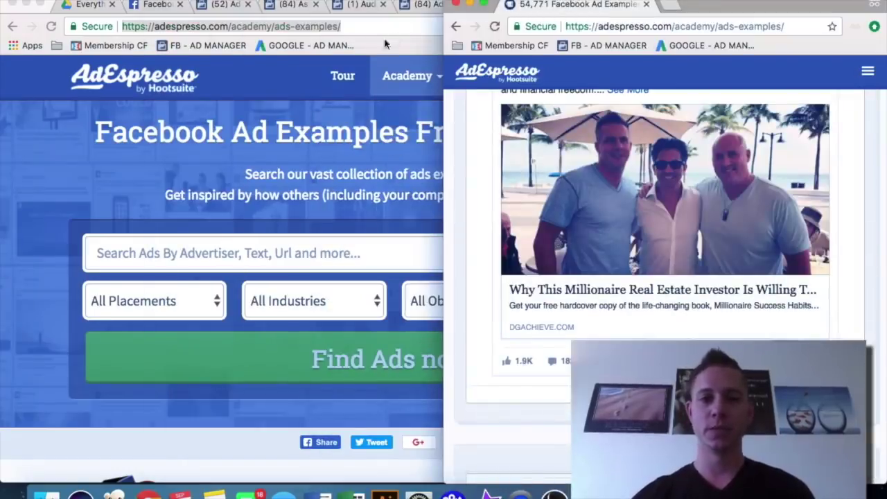
left_click(307, 81)
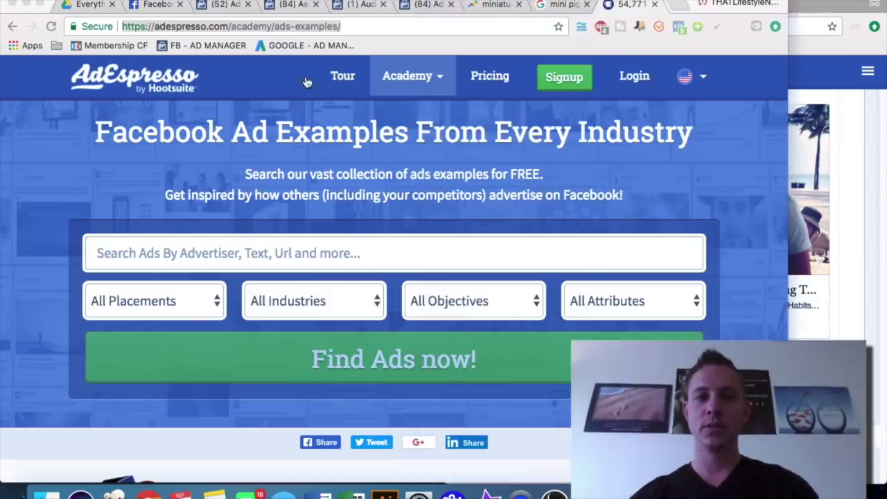
left_click(678, 6)
type("swip")
key("Return")
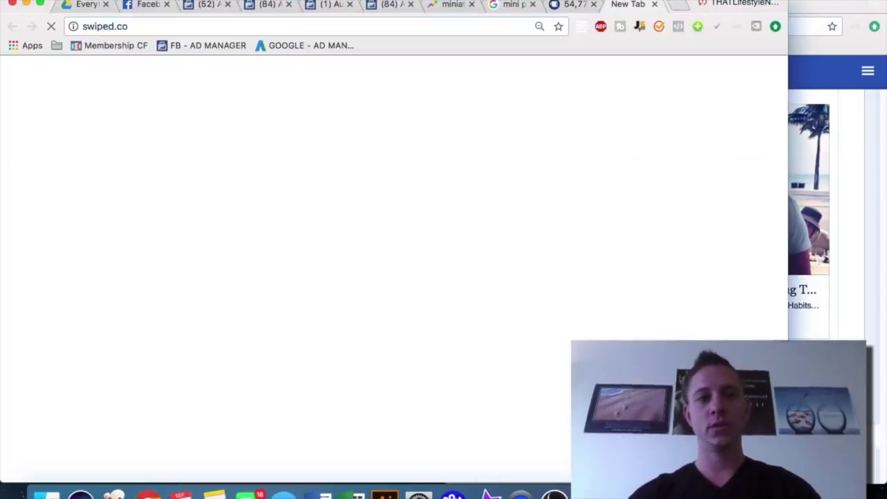
key("super+alt+f")
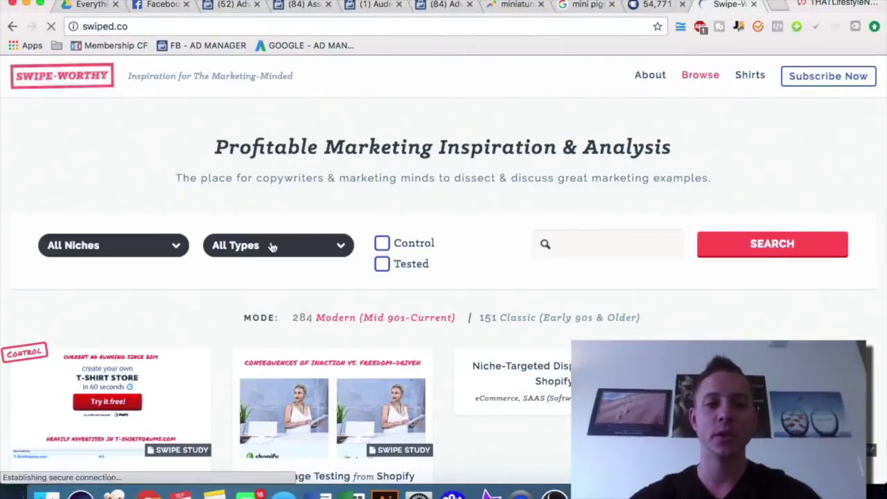
Filter the swiped.co marketing examples by the Facebook Ad type
left_click(319, 246)
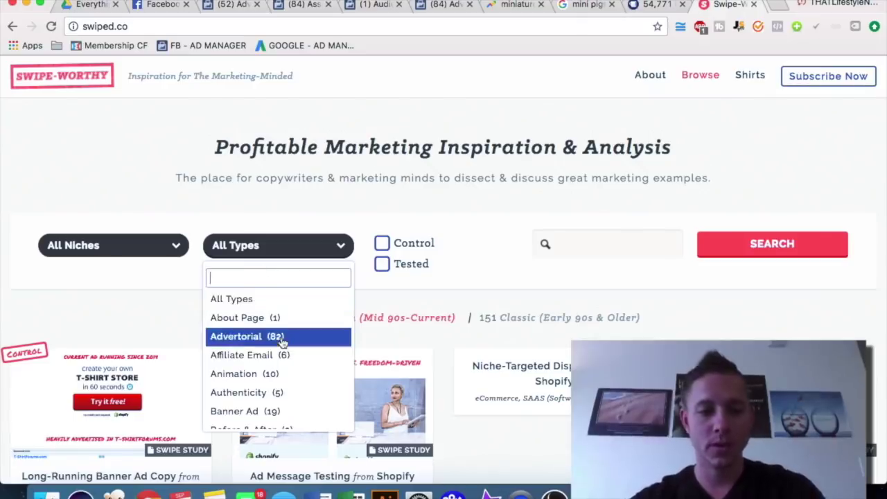
scroll(281, 341, "down", 8)
scroll(281, 342, "down", 3)
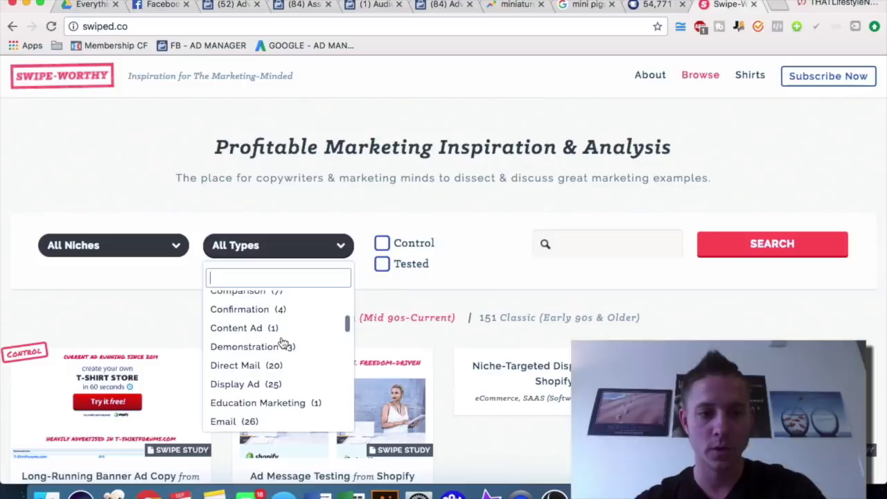
scroll(283, 343, "down", 4)
scroll(282, 342, "down", 3)
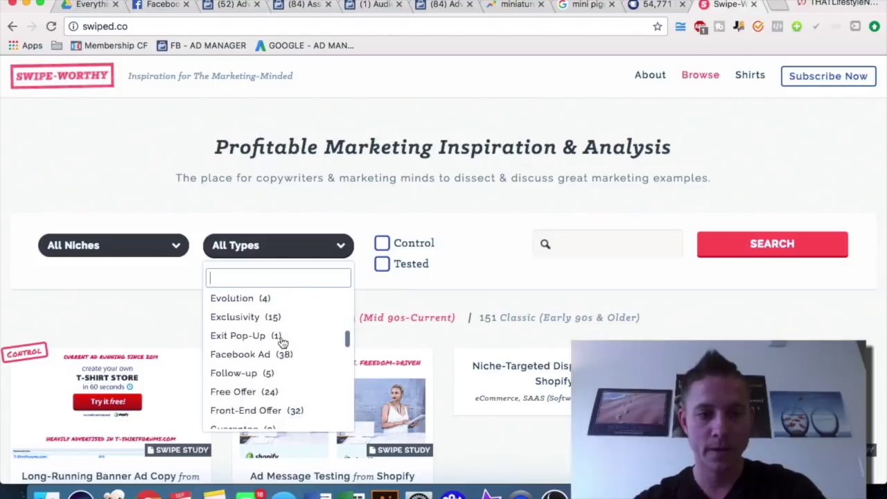
left_click(277, 354)
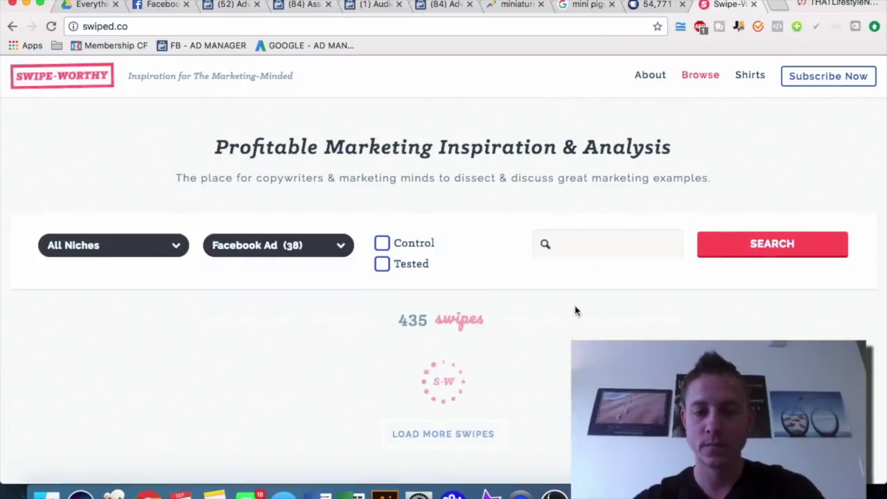
Open the swipe study "Male/Female Targeted Facebook Ads from Tai Lopez" and examine its annotated ad copy, images and headlines
scroll(531, 301, "down", 5)
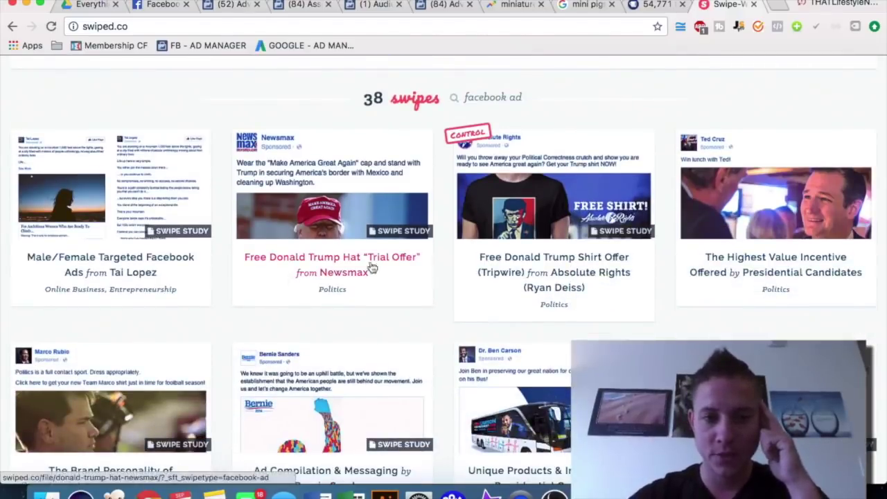
left_click(143, 266)
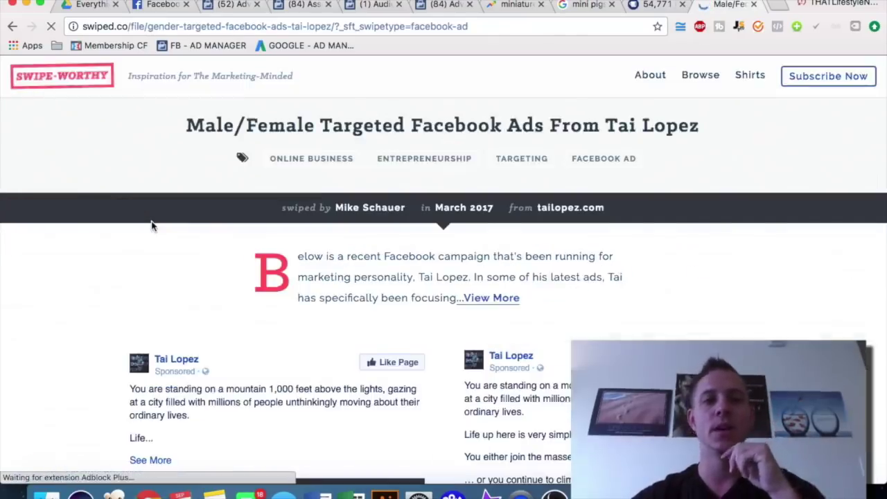
scroll(151, 224, "down", 5)
scroll(152, 224, "down", 2)
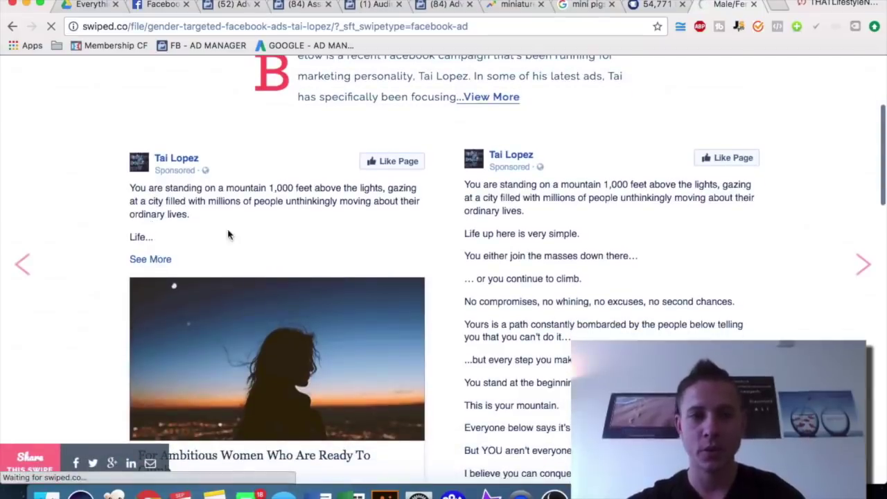
scroll(228, 234, "up", 2)
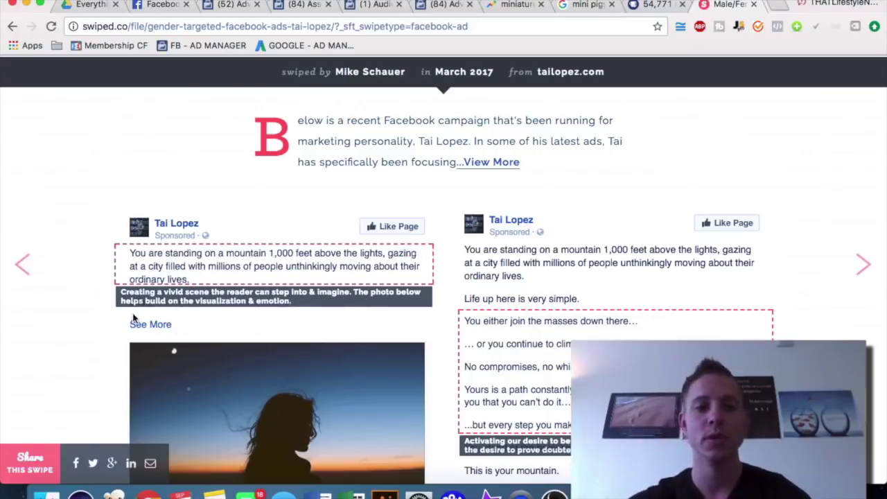
scroll(110, 320, "down", 1)
scroll(110, 320, "down", 2)
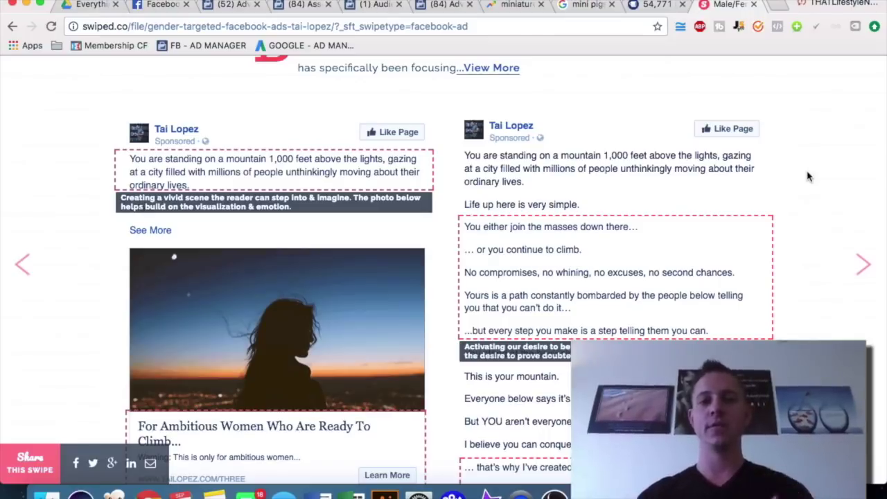
scroll(808, 175, "down", 1)
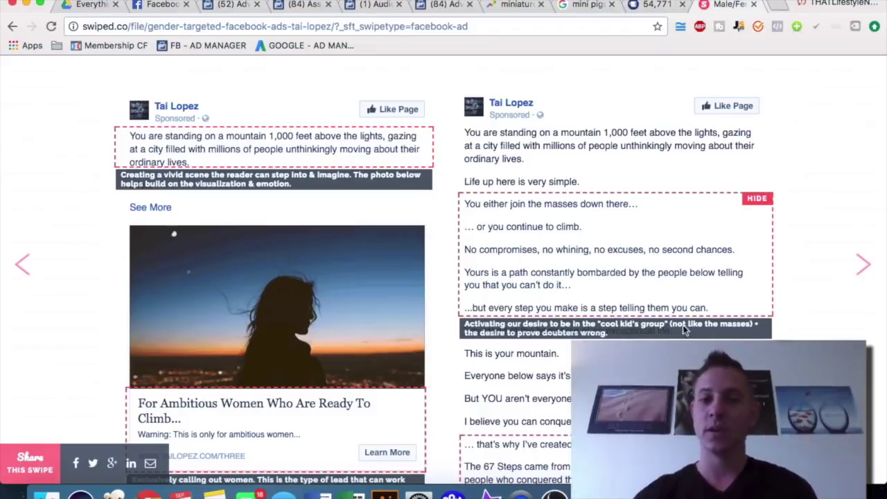
scroll(740, 330, "down", 5)
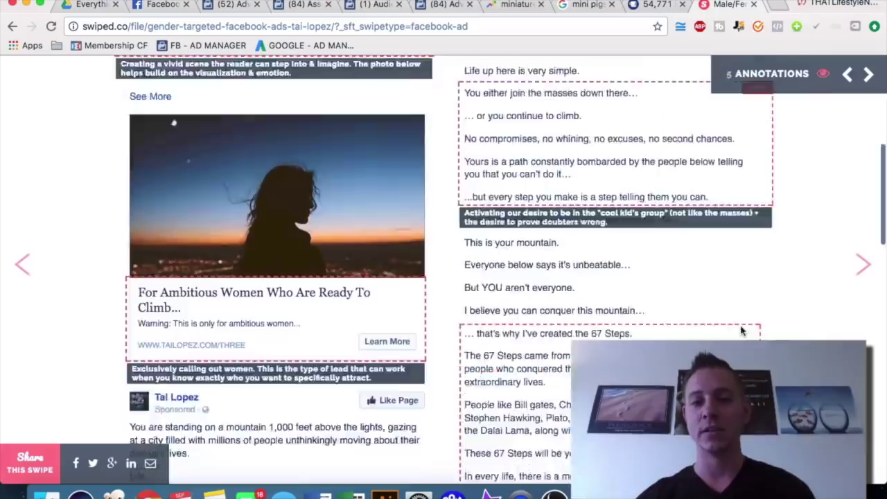
scroll(740, 330, "down", 5)
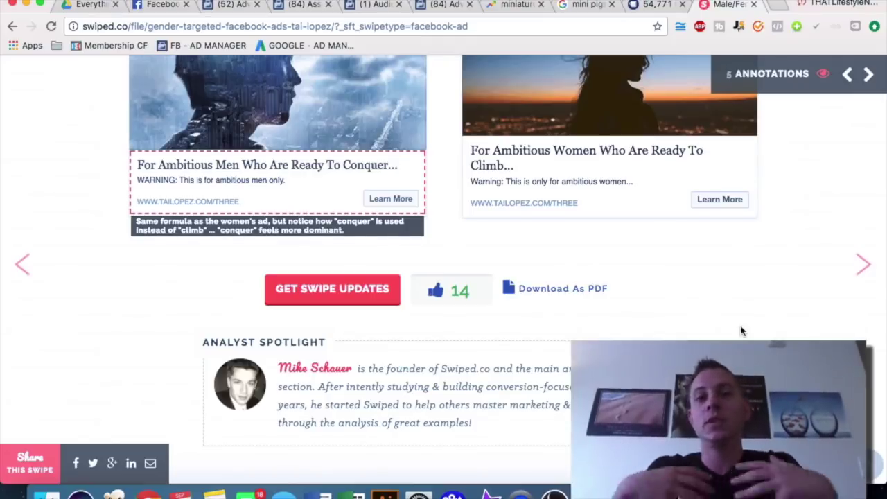
Return to the Micro Pig advert draft in Adverts Manager and review its format, full-screen experience, image and link options
left_click(444, 5)
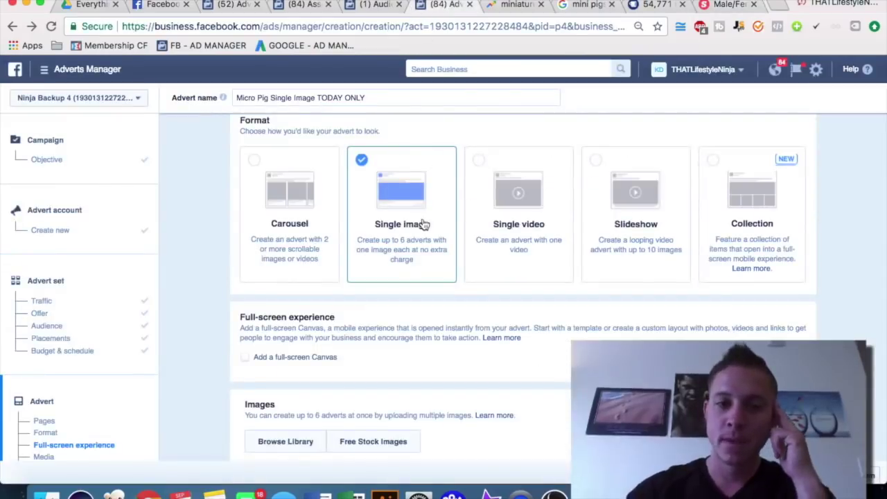
scroll(424, 224, "down", 2)
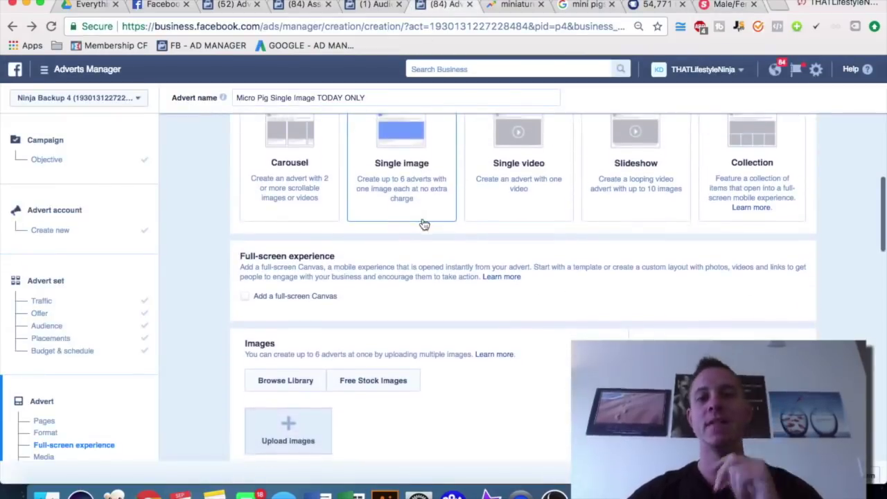
scroll(424, 224, "up", 2)
scroll(424, 224, "down", 1)
scroll(425, 224, "down", 4)
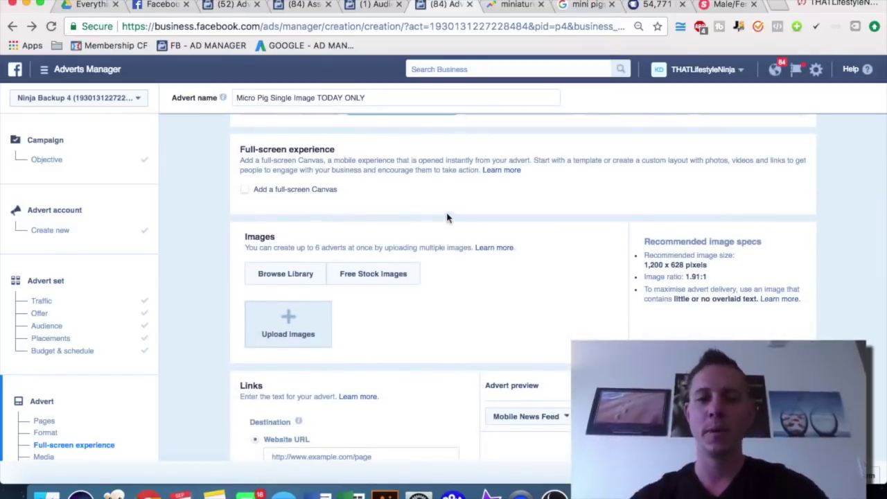
scroll(473, 199, "down", 1)
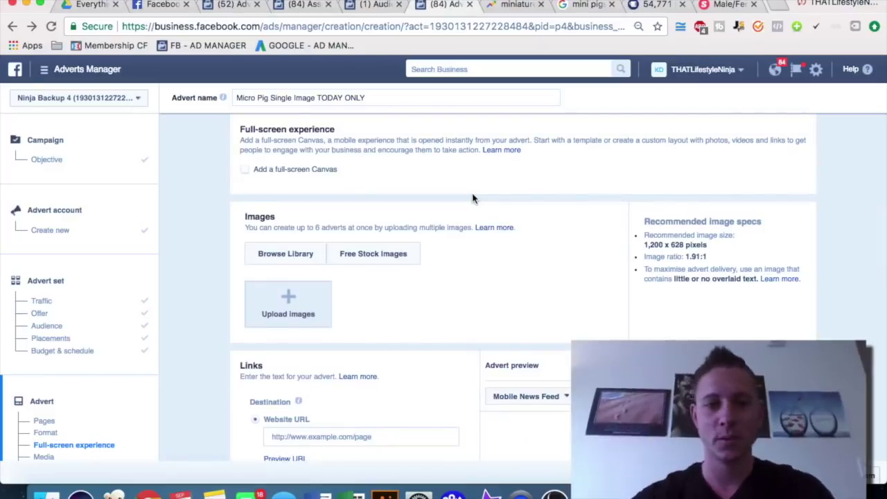
scroll(473, 199, "down", 1)
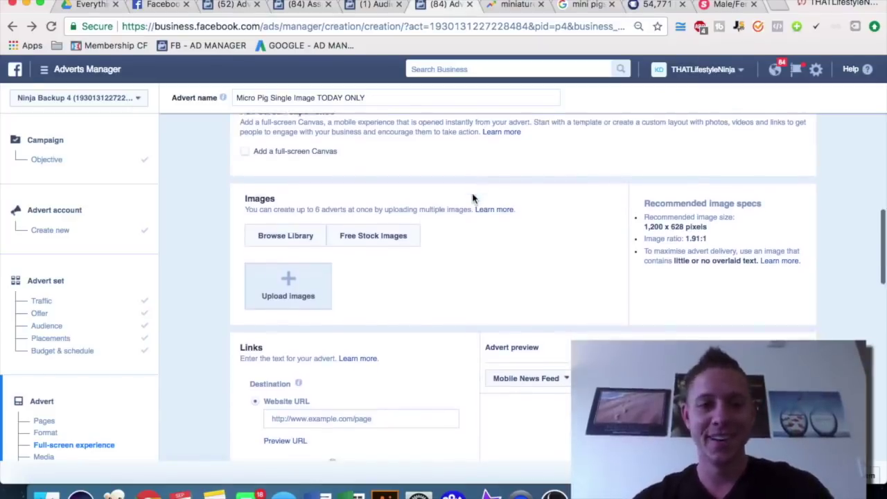
scroll(473, 199, "up", 7)
scroll(411, 323, "down", 8)
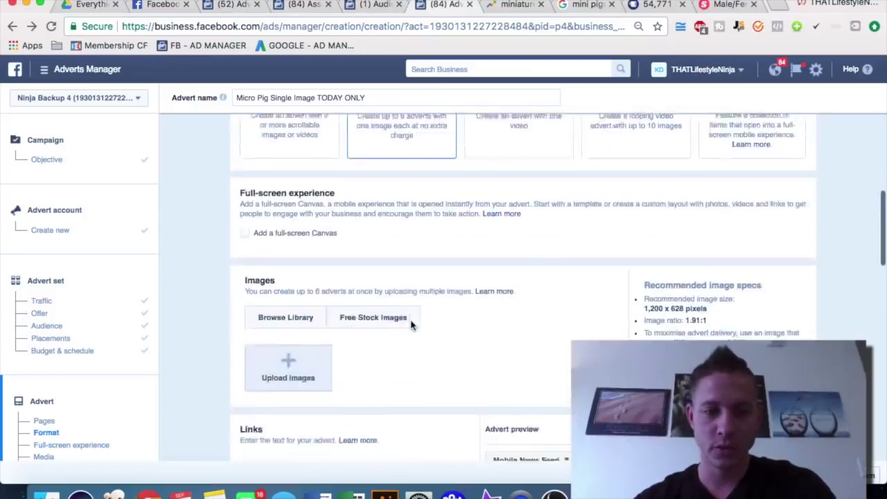
scroll(412, 323, "down", 3)
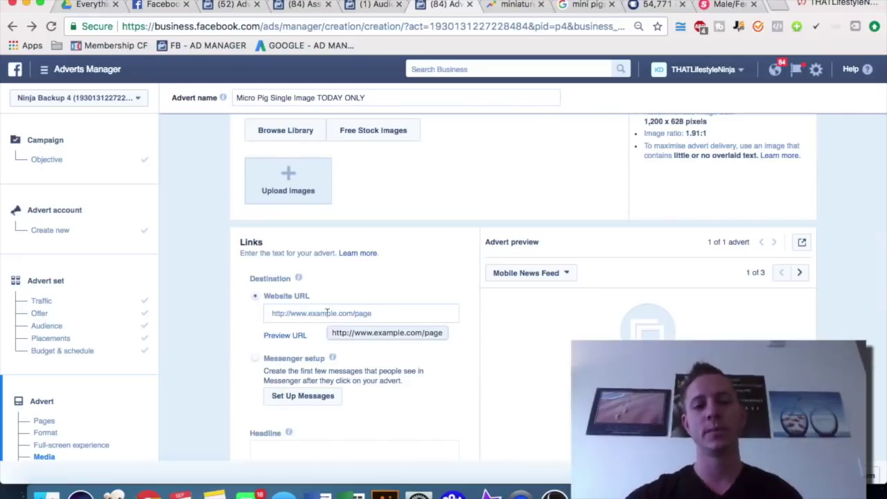
Review the advert's URL parameters, offline tracking and pixel tracking options
scroll(326, 312, "down", 9)
scroll(384, 276, "down", 9)
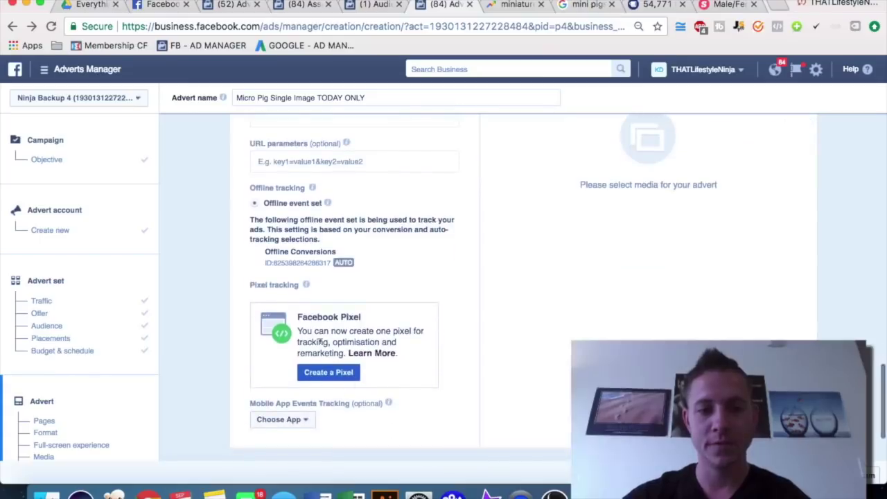
scroll(439, 301, "up", 1)
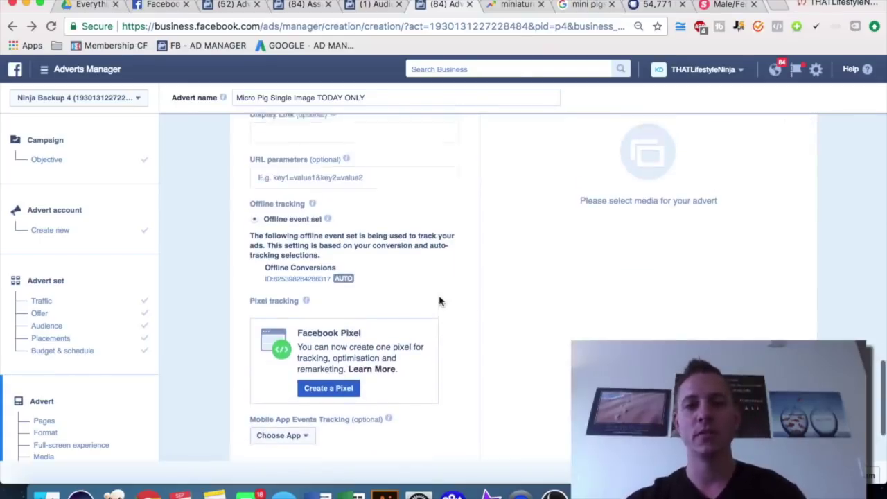
scroll(439, 302, "up", 1)
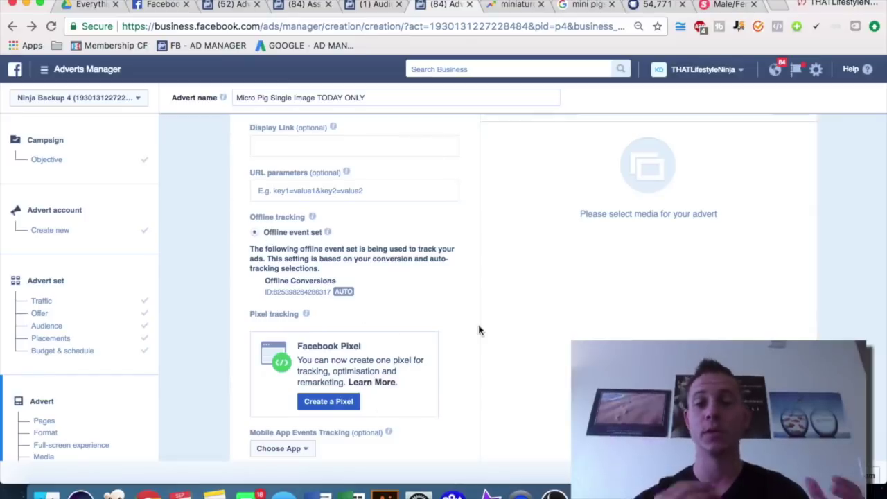
scroll(478, 330, "up", 15)
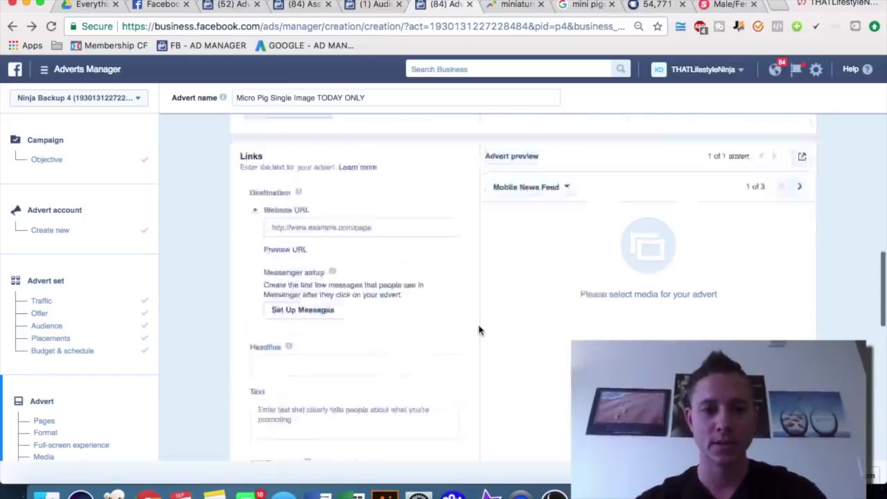
scroll(436, 214, "down", 2)
left_click(364, 251)
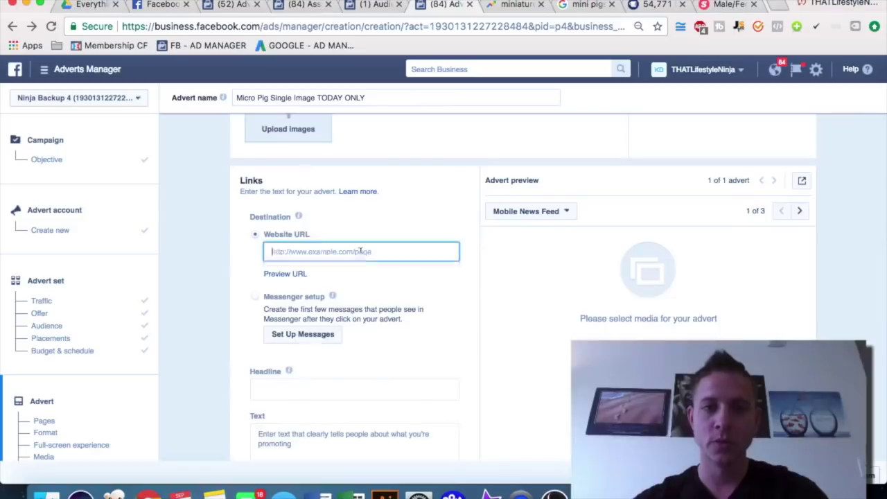
type("www.micro")
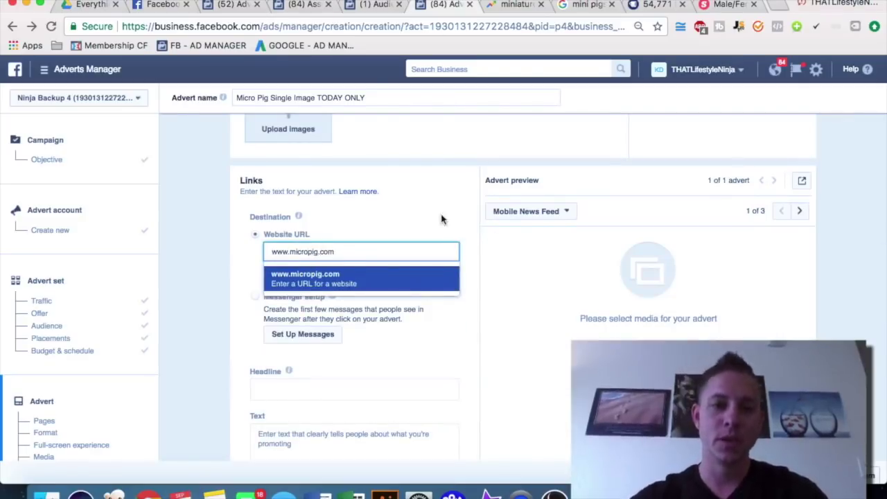
type("pig.com")
left_click(437, 274)
Read the help note explaining the advert's Headline field
scroll(402, 303, "down", 1)
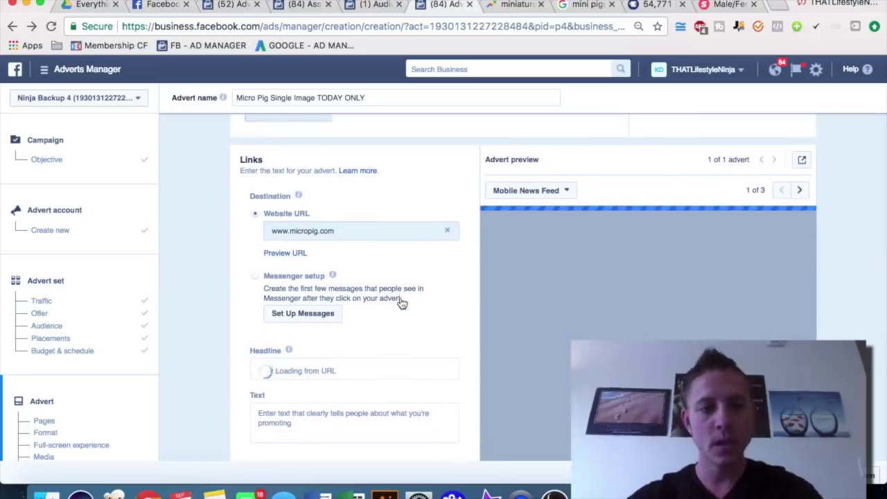
scroll(402, 303, "down", 1)
scroll(314, 358, "down", 3)
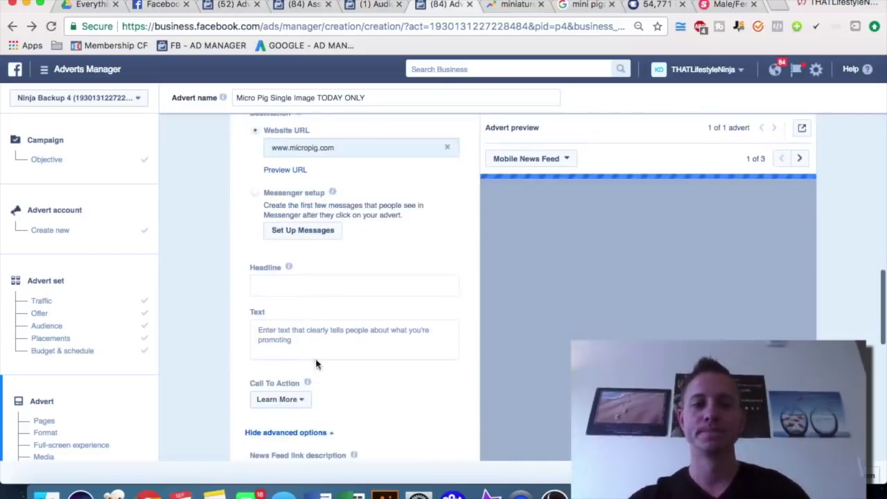
mouse_move(289, 267)
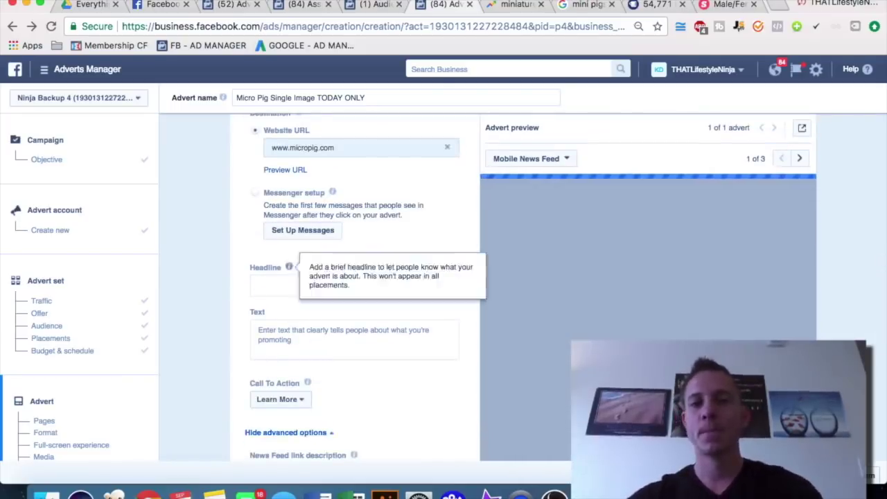
Switch to the AdEspresso ad examples and search them for "puppies"
left_click(514, 6)
left_click(577, 7)
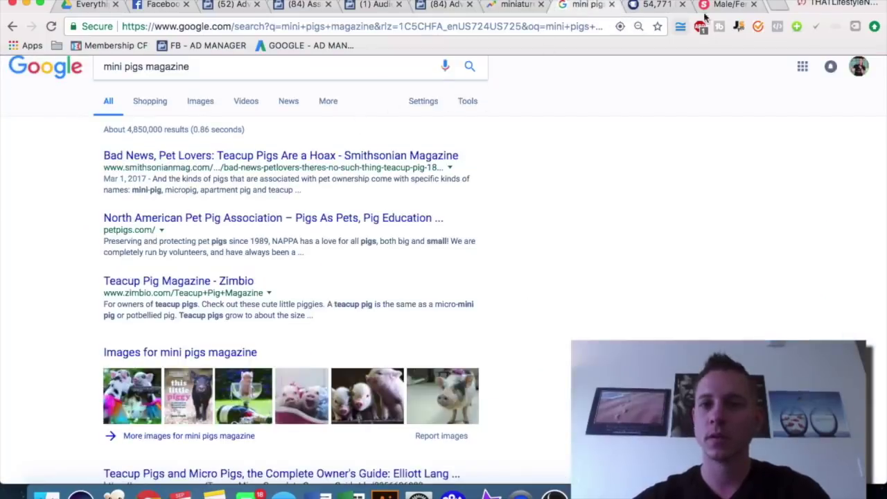
left_click(643, 6)
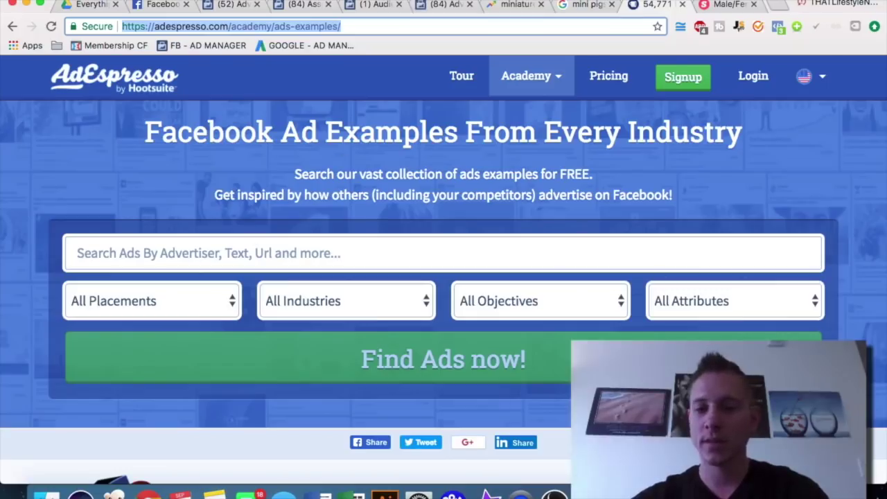
left_click_drag(883, 238, 738, 238)
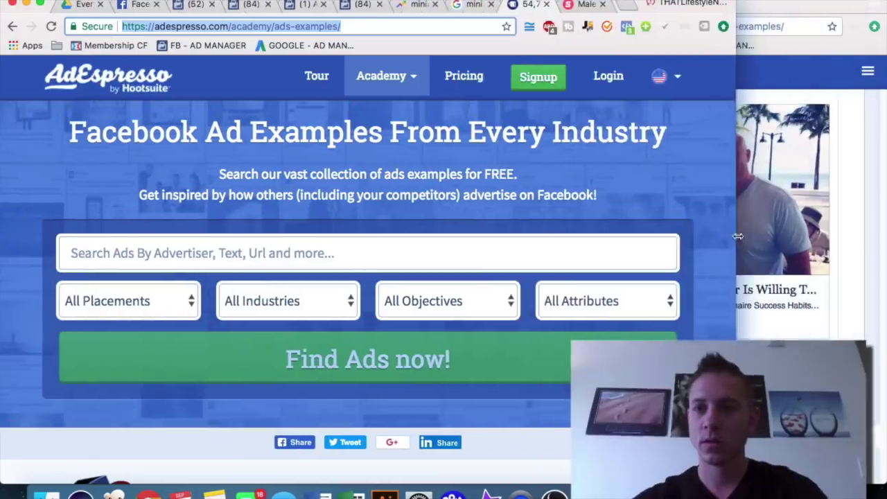
left_click(837, 281)
scroll(693, 267, "up", 10)
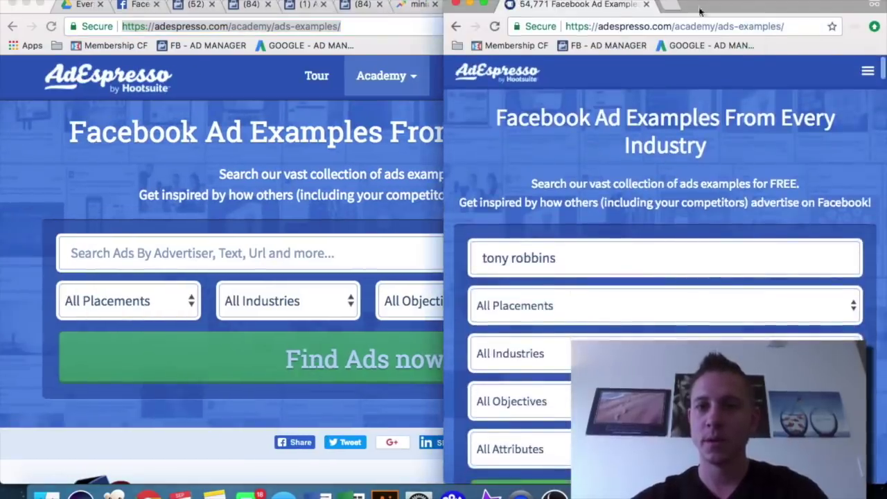
double_click(700, 8)
double_click(223, 248)
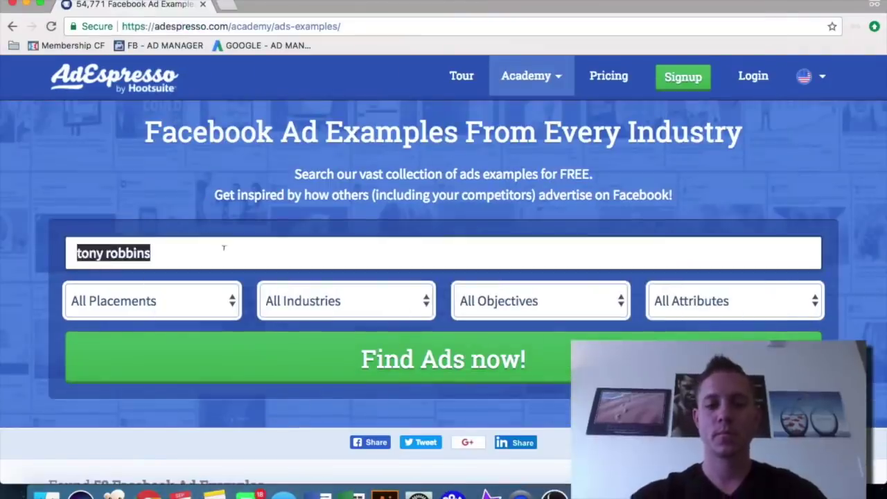
type("puppies")
scroll(22, 267, "down", 2)
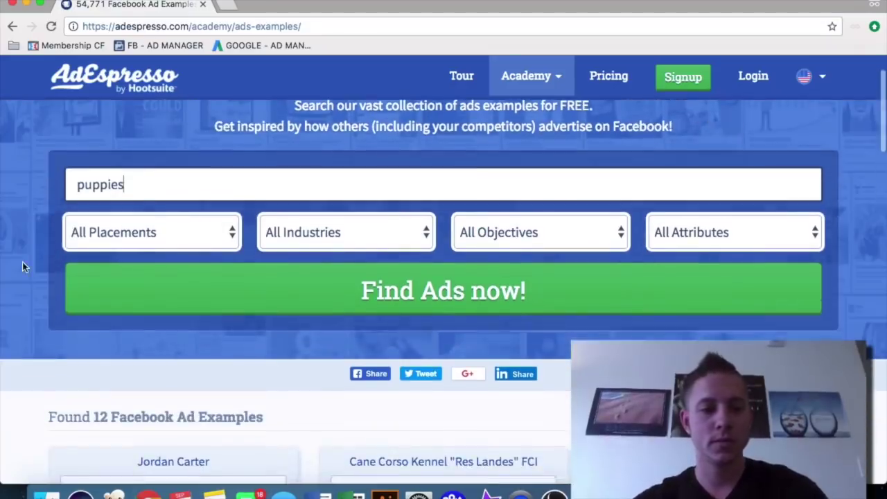
Browse the puppy ad examples for copy ideas, especially the Puppies Make Me Happy apparel adverts, with the window tiled on half the screen
scroll(29, 285, "down", 6)
scroll(29, 286, "down", 2)
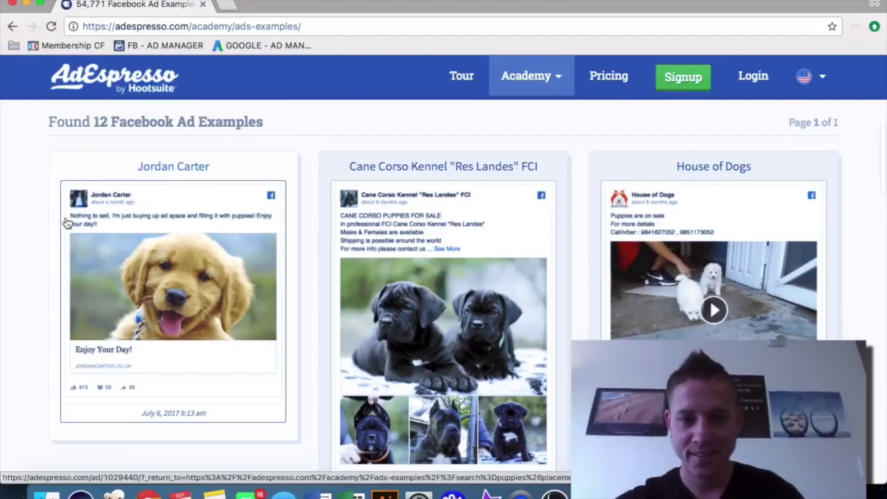
scroll(69, 222, "down", 2)
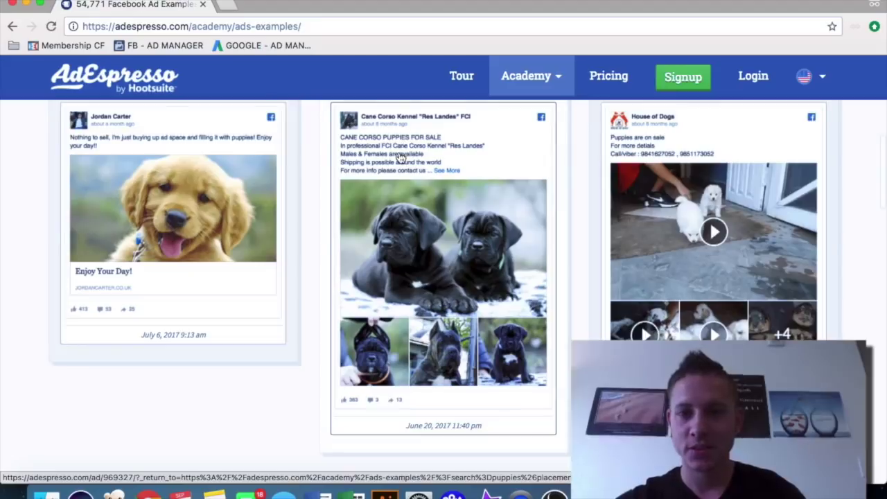
scroll(400, 158, "down", 7)
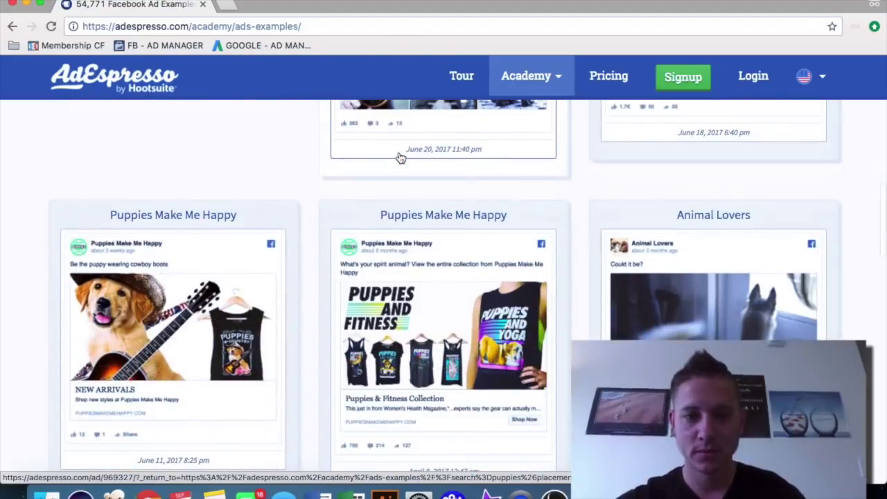
scroll(400, 158, "down", 1)
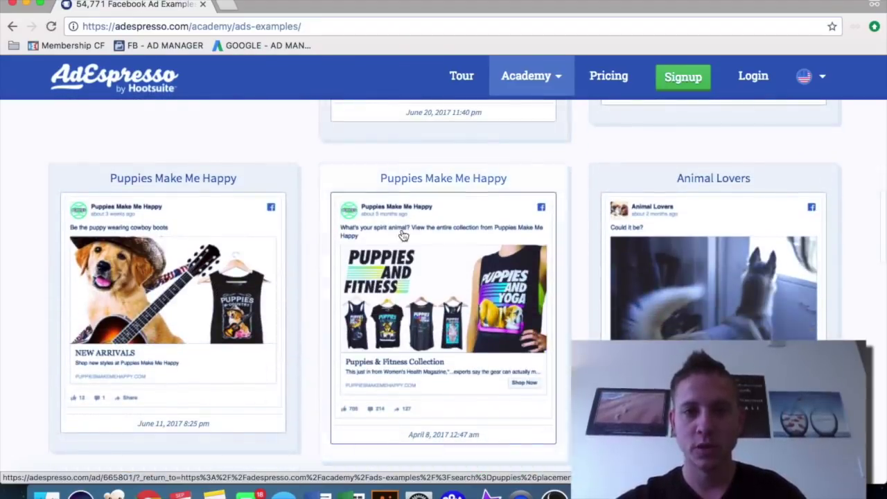
left_click_drag(655, 6, 886, 28)
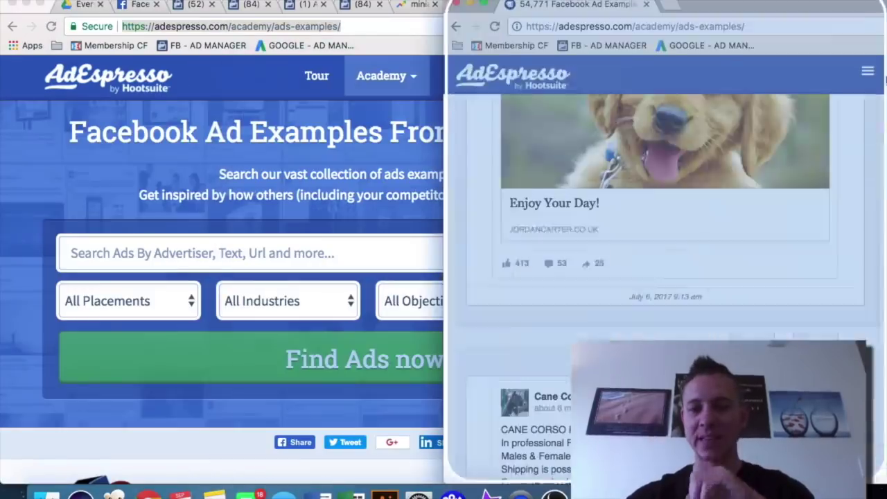
scroll(691, 290, "down", 7)
scroll(690, 290, "down", 20)
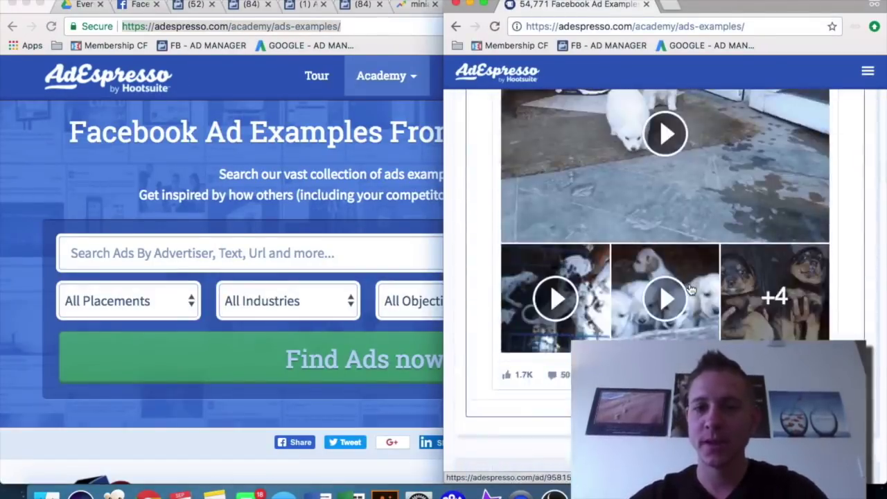
scroll(690, 289, "down", 10)
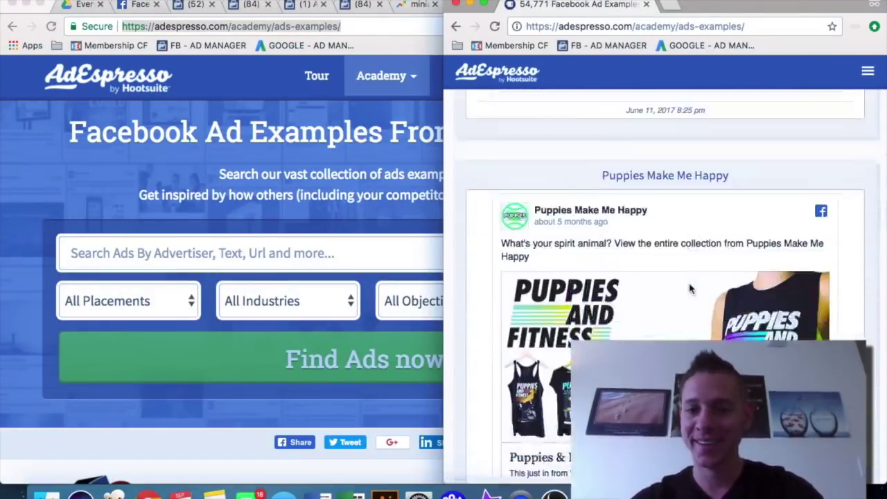
Return to the advert draft in Adverts Manager and set its headline to "Whats Your Spirit Animal?"
left_click(399, 6)
left_click(360, 5)
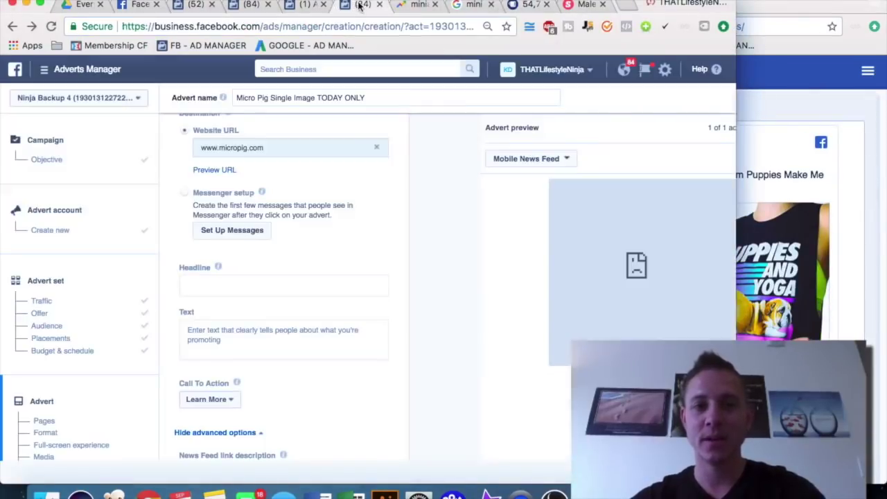
left_click(288, 284)
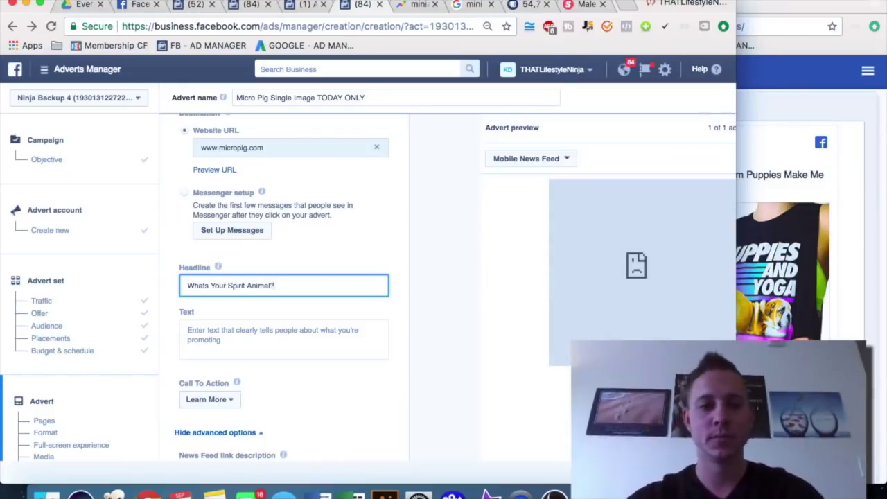
Close the separate AdEspresso window and search Google for "micro pig" in a new browser tab
left_click(783, 7)
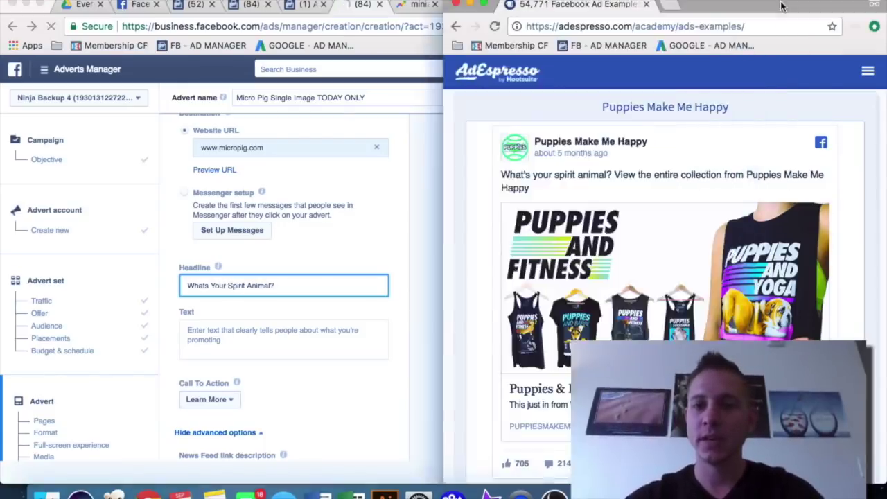
key("super+w")
left_click(626, 5)
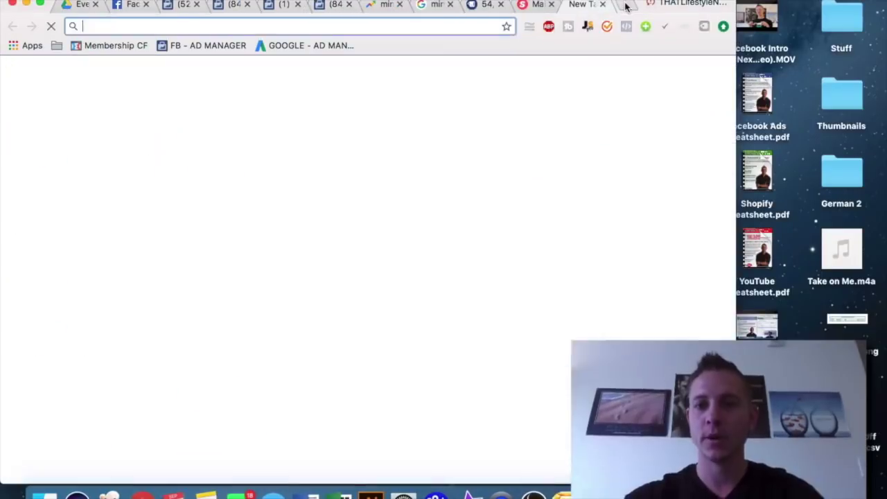
type("micro pig")
key("Return")
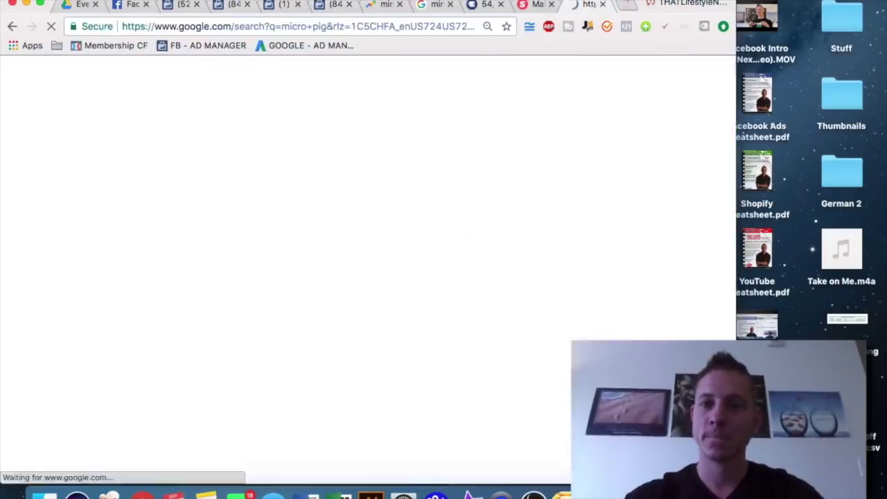
Open the picture of the two paint-covered piglets and save it to the desktop
left_click_drag(639, 5, 629, 0)
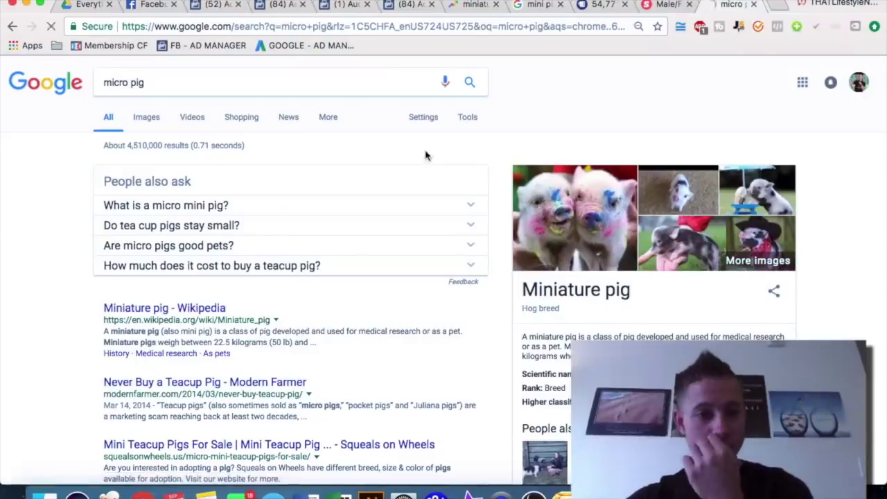
left_click(576, 208)
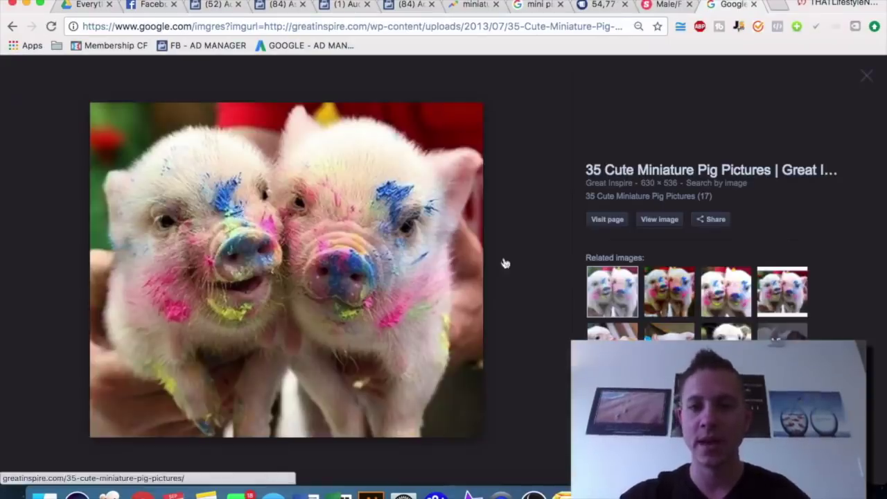
left_click_drag(886, 230, 651, 232)
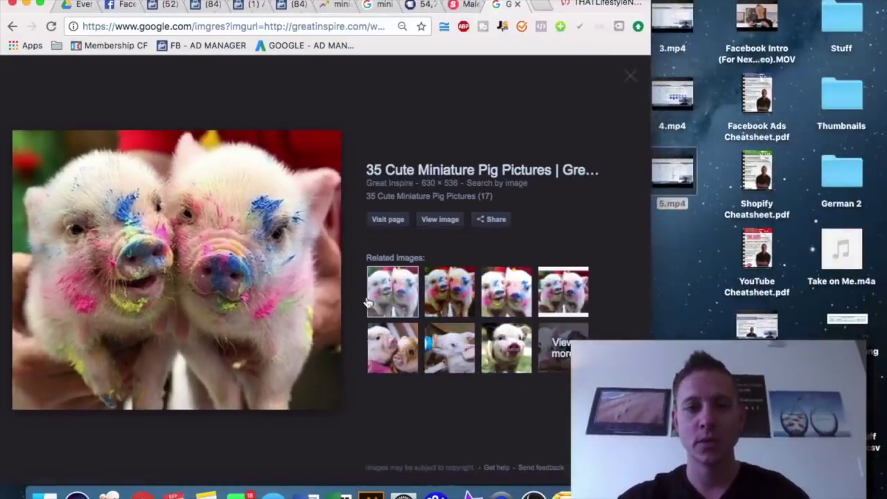
left_click_drag(244, 297, 686, 284)
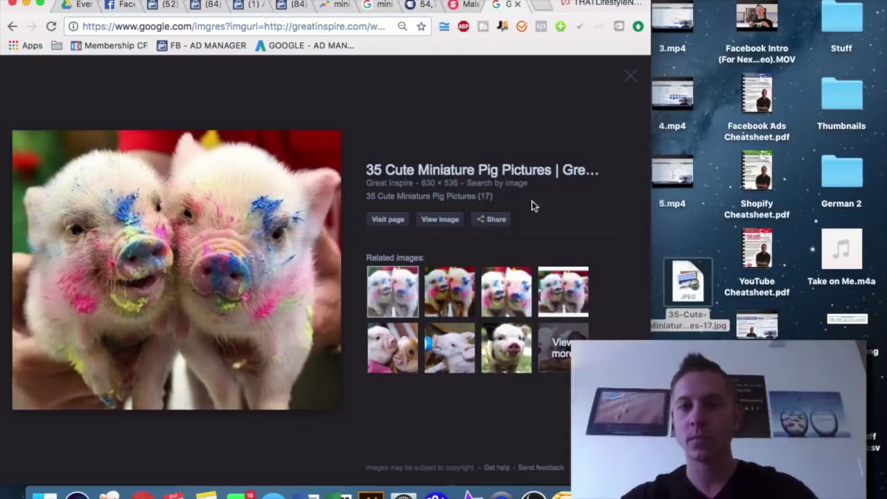
double_click(561, 5)
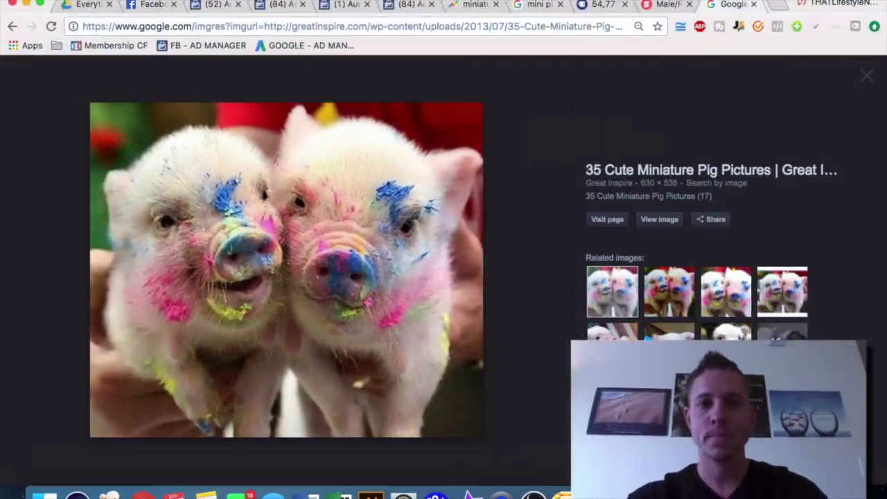
Return to the advert draft and upload the saved piglet JPEG from the Desktop as its image
left_click(596, 5)
left_click(530, 5)
left_click(409, 5)
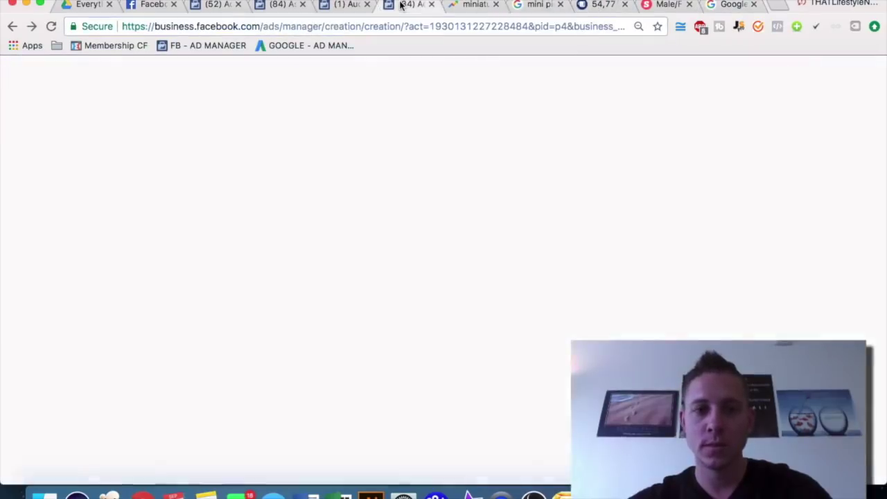
scroll(347, 246, "up", 5)
scroll(332, 253, "up", 2)
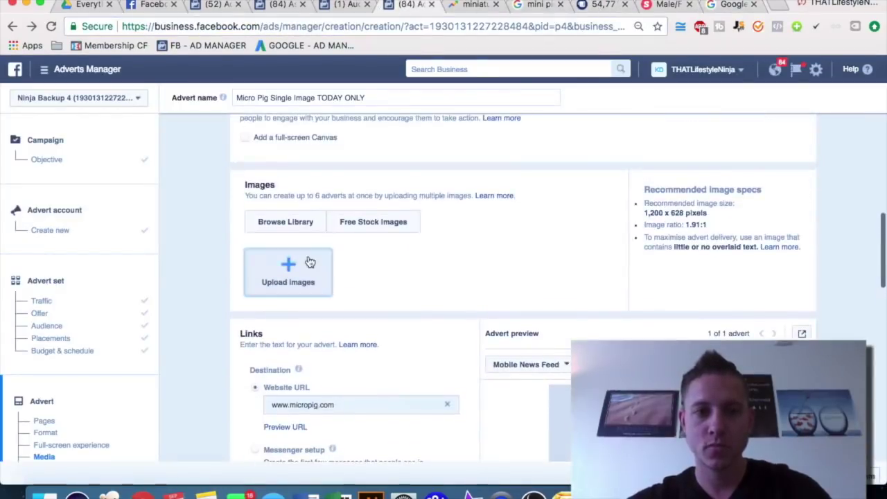
left_click(310, 262)
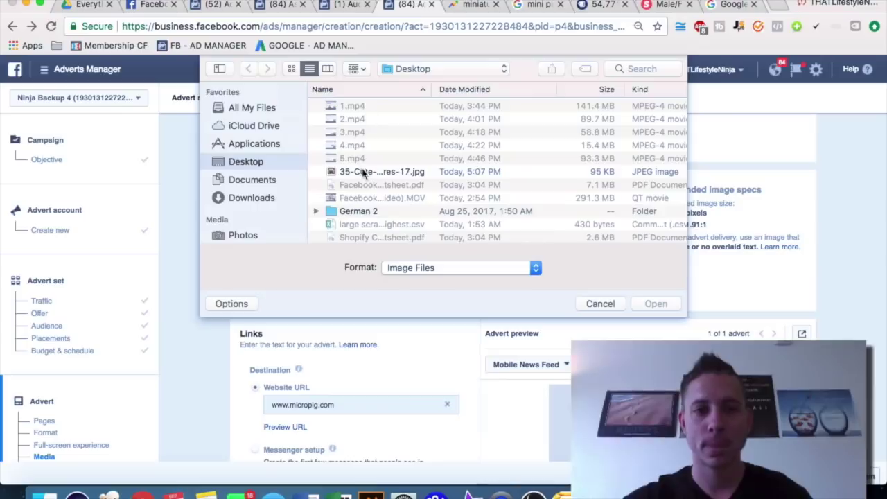
double_click(365, 175)
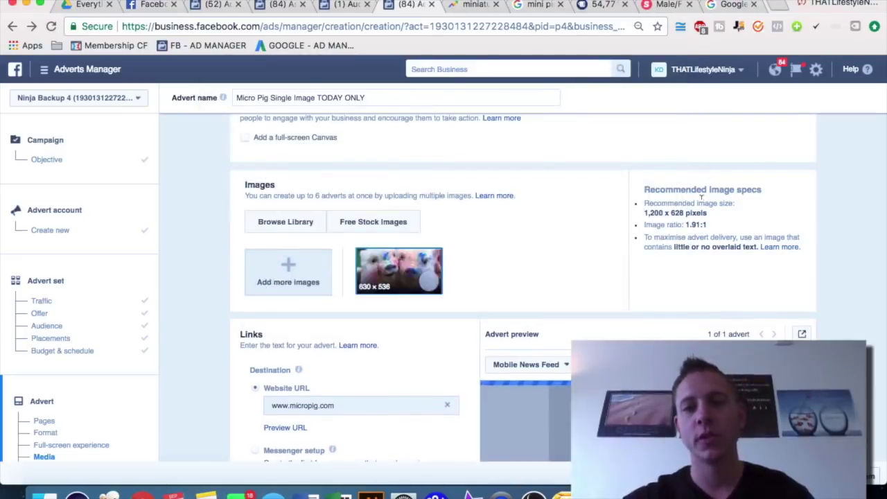
Check the recommended image size and advert preview, and remove the uploaded piglet image from the advert
triple_click(669, 212)
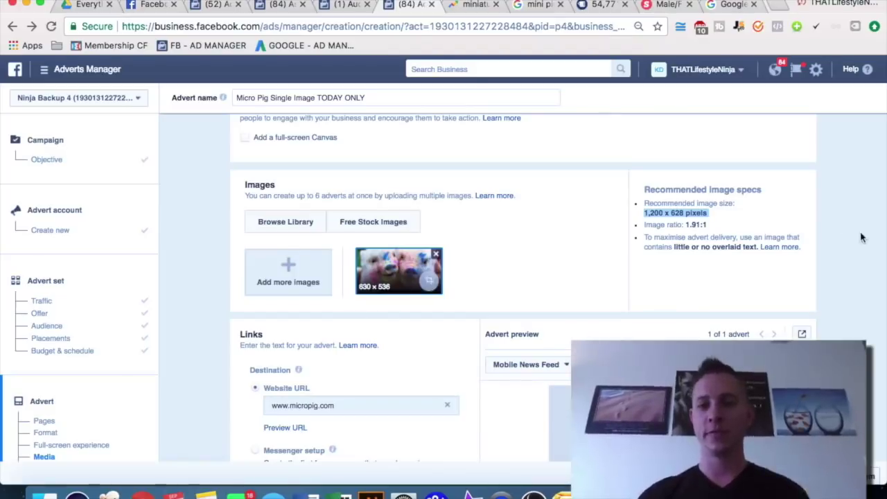
scroll(848, 237, "down", 3)
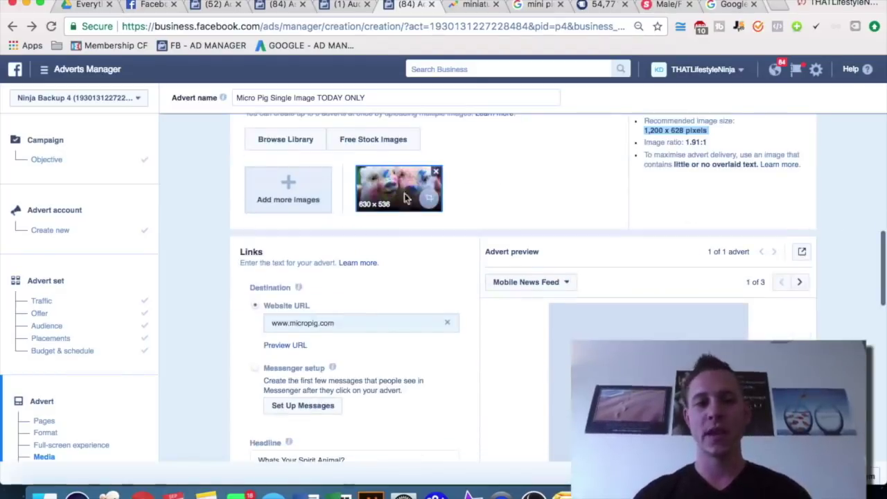
scroll(525, 184, "down", 3)
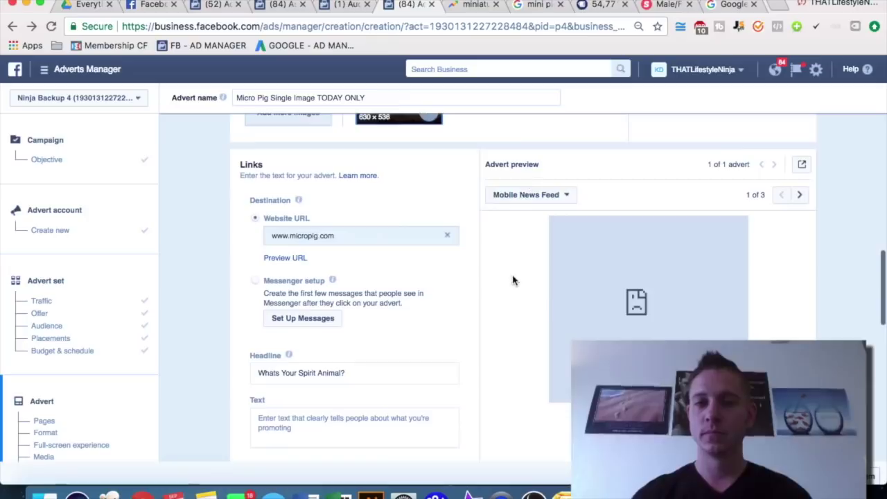
scroll(513, 279, "up", 2)
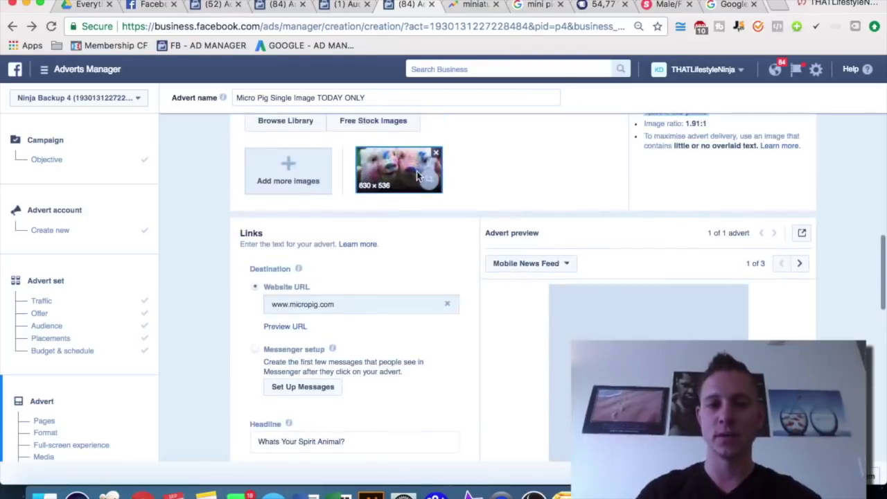
left_click(436, 152)
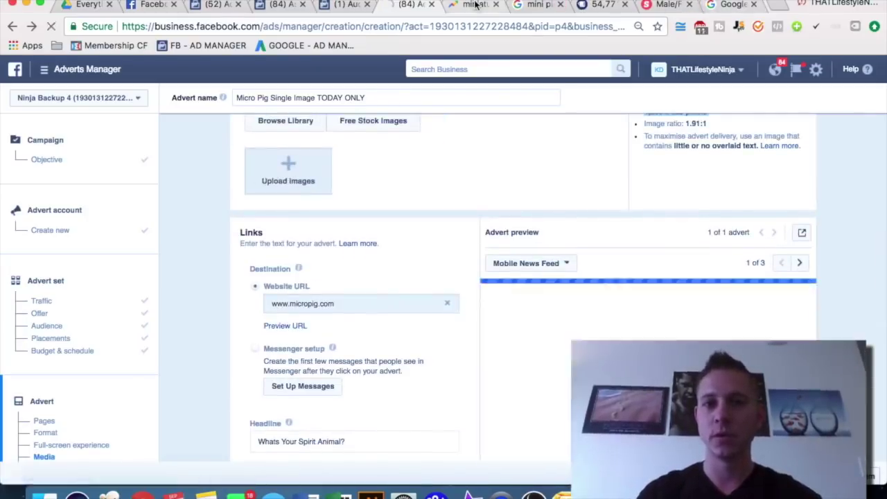
Search Google for "mini pig facebook ad" and show the image results
left_click(477, 6)
left_click(538, 5)
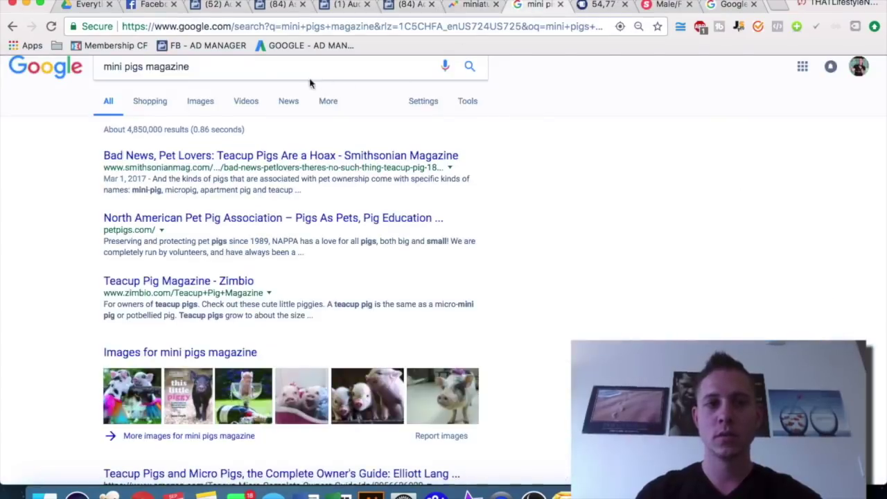
triple_click(266, 69)
key("BackSpace")
type("mini pig facebook ad")
key("Return")
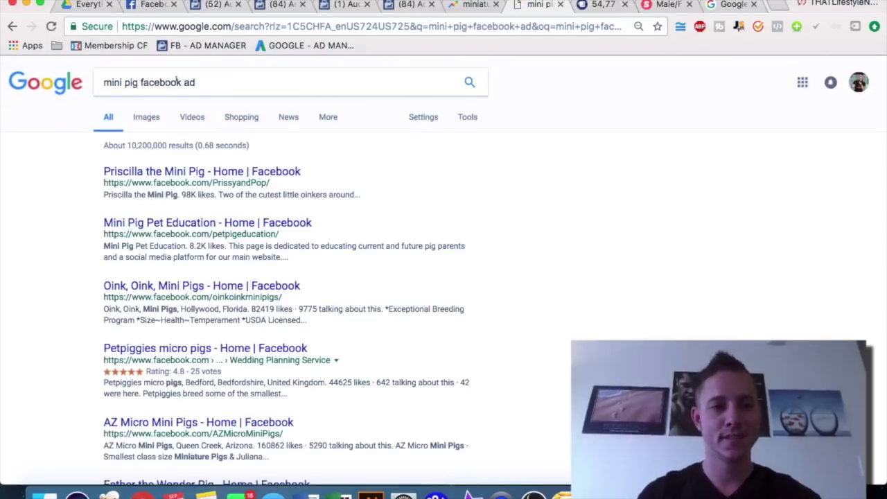
left_click(144, 123)
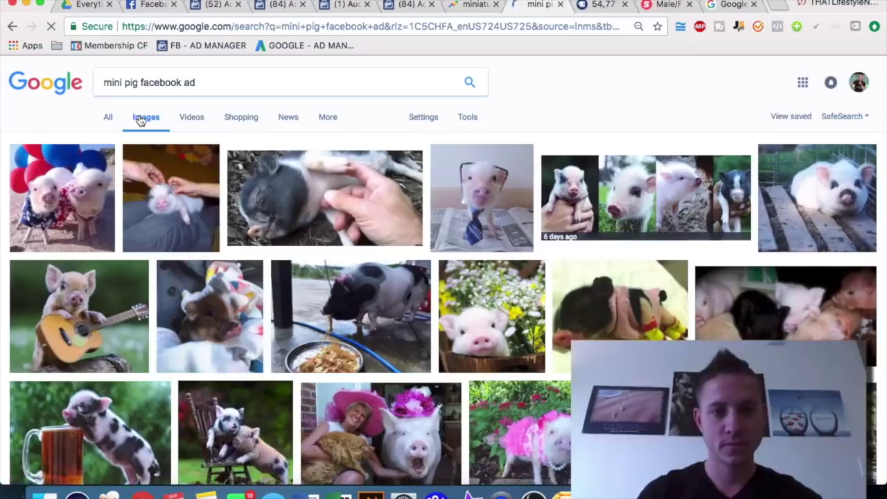
Open the HuffPost picture of the spotted piglet being petted, save it to the desktop, and restore the browser window to full width
left_click(323, 208)
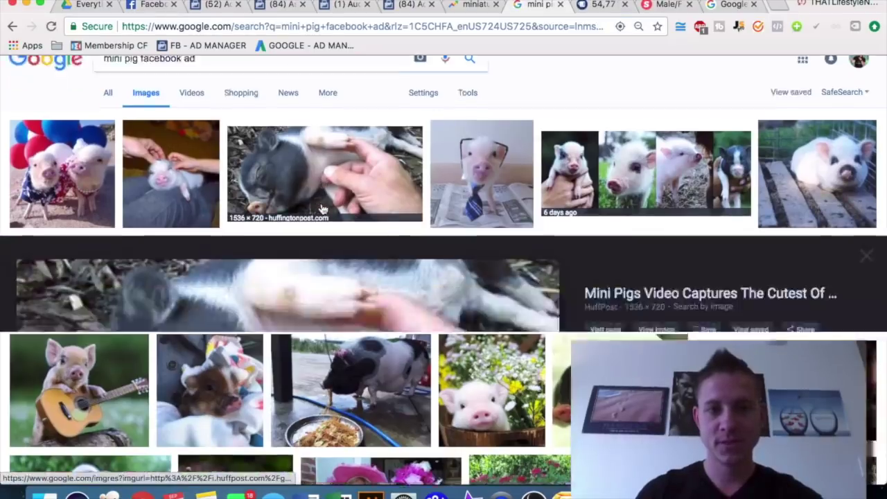
left_click_drag(885, 154, 595, 151)
left_click_drag(204, 344, 616, 368)
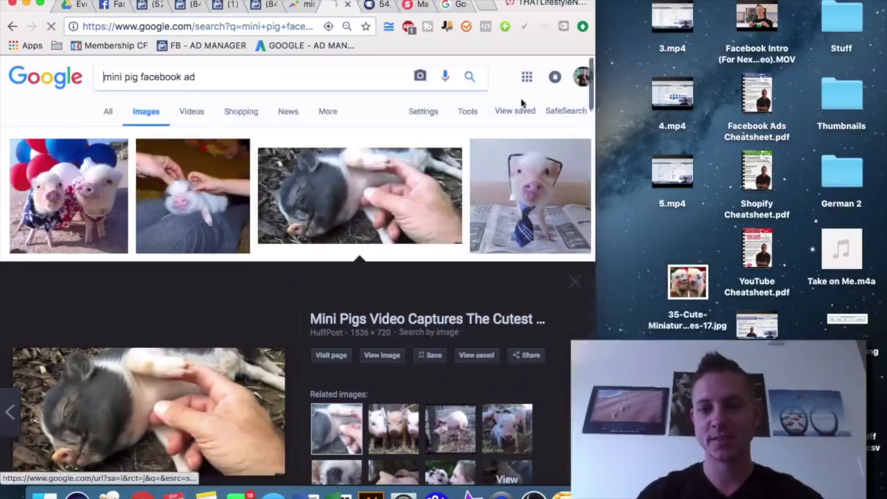
left_click_drag(481, 0, 461, 7)
double_click(461, 7)
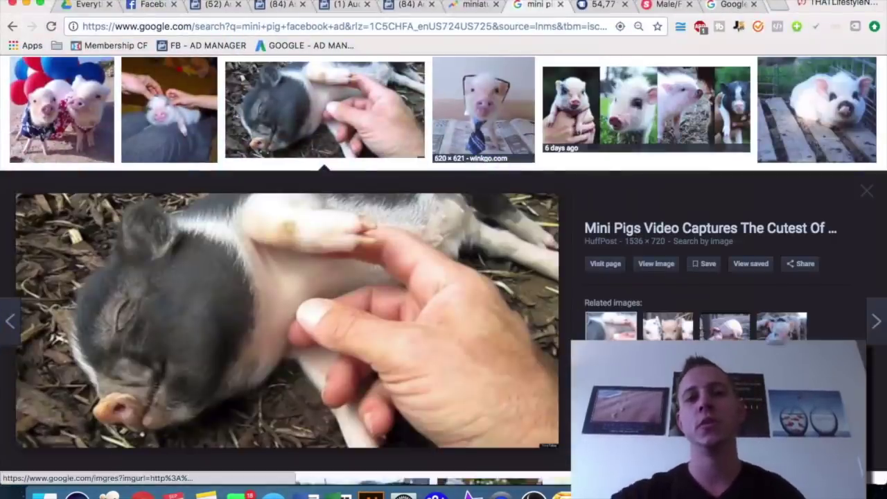
Return to the advert draft and upload the saved o-MINI-PI…ebook.jpg file from the Desktop as its image
left_click(405, 5)
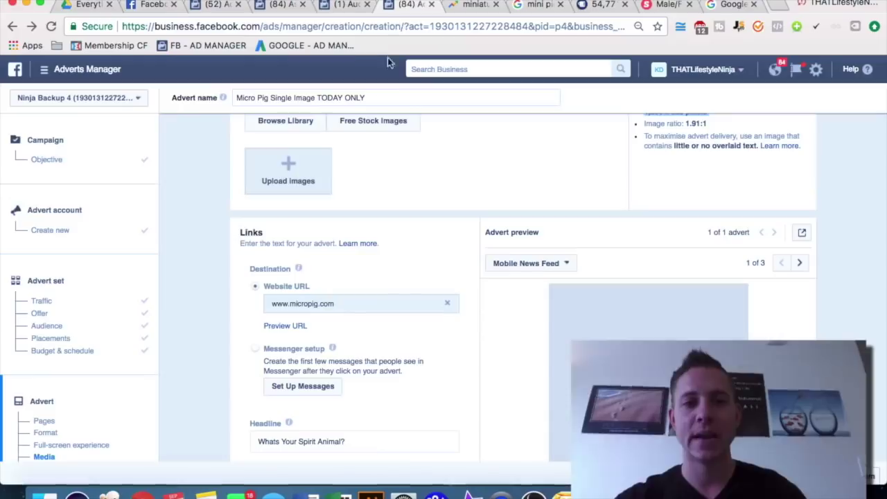
left_click(288, 177)
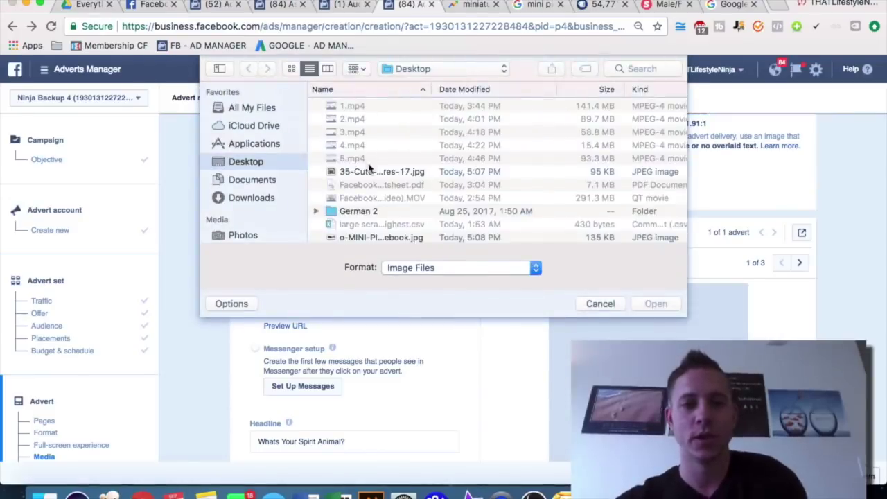
scroll(369, 166, "down", 5)
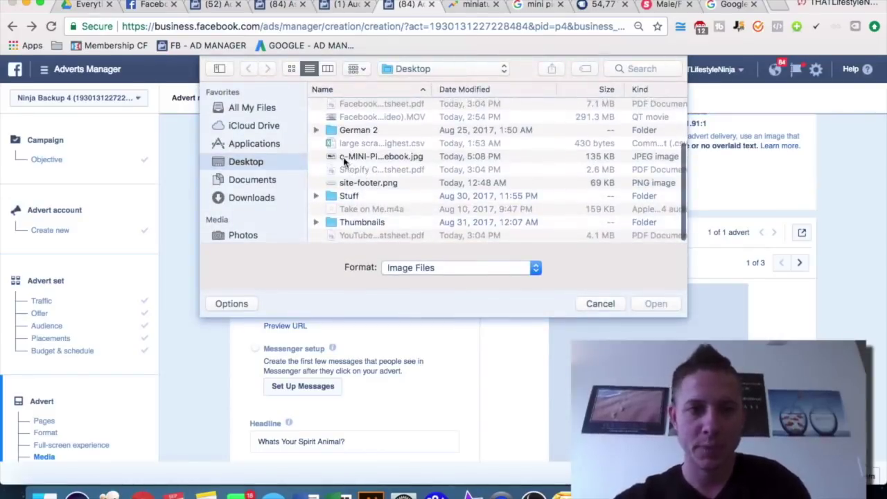
double_click(345, 162)
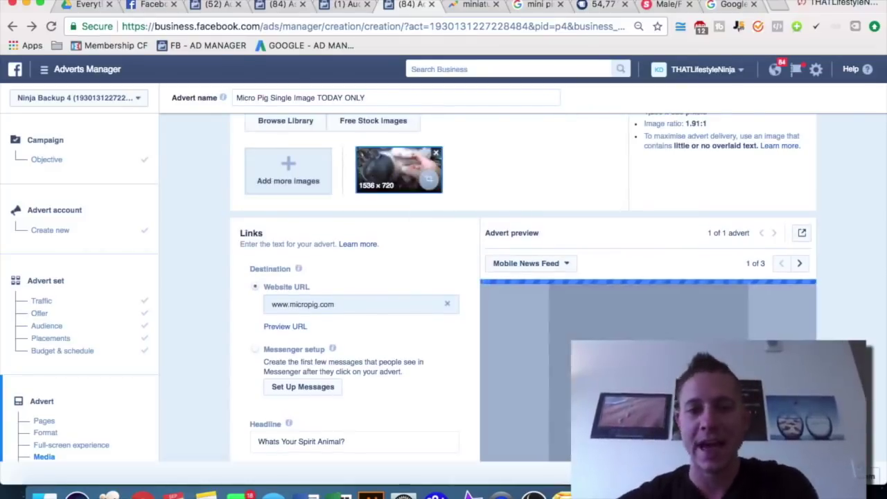
Switch the advert preview to Desktop News Feed and check how the uploaded piglet image looks in it
scroll(461, 255, "down", 1)
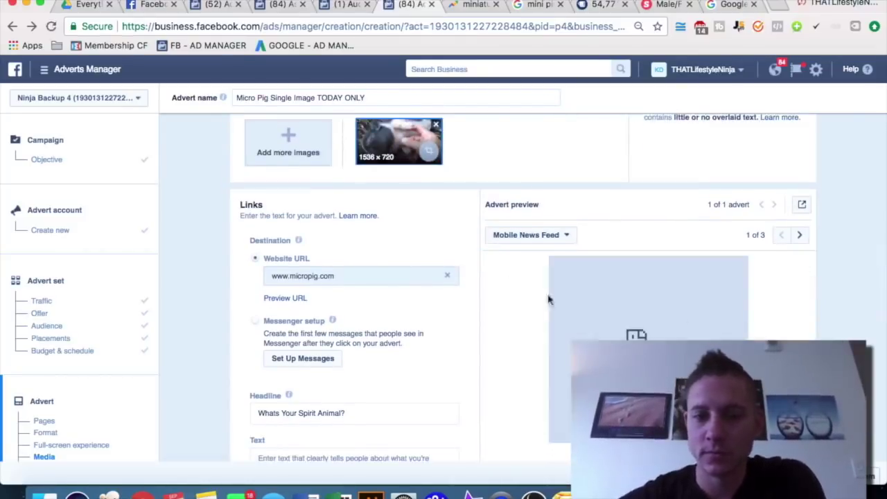
scroll(711, 316, "down", 2)
scroll(711, 316, "up", 5)
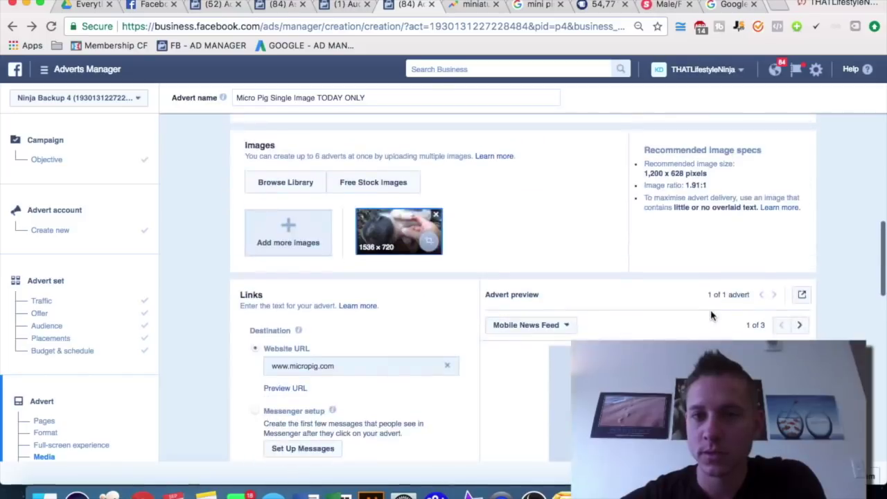
scroll(711, 307, "down", 3)
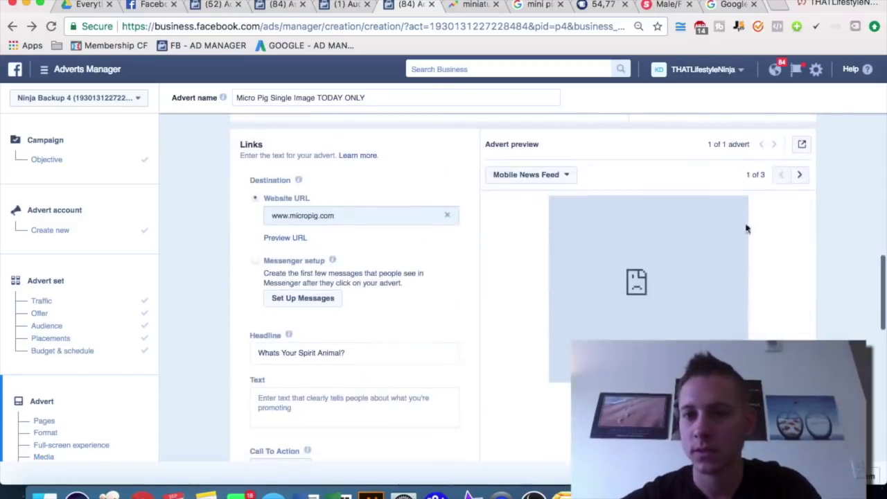
scroll(662, 271, "down", 2)
scroll(658, 269, "up", 1)
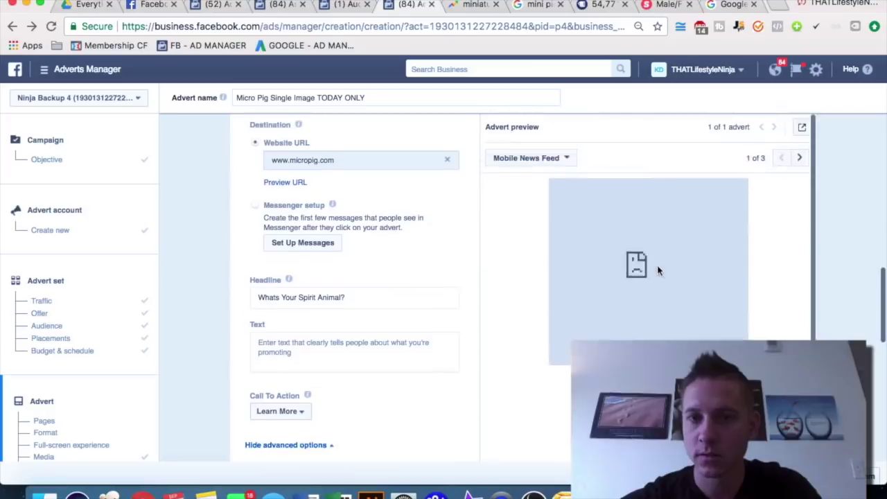
left_click(538, 158)
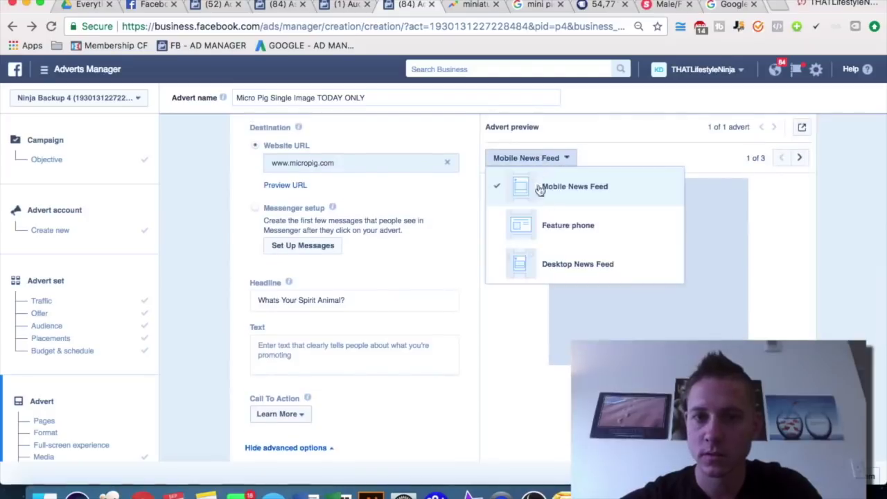
left_click(575, 264)
scroll(435, 260, "up", 3)
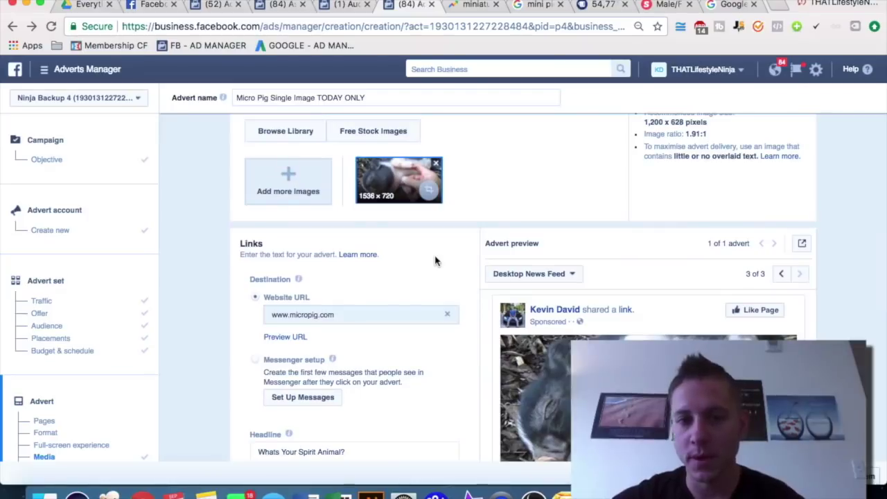
scroll(435, 260, "down", 3)
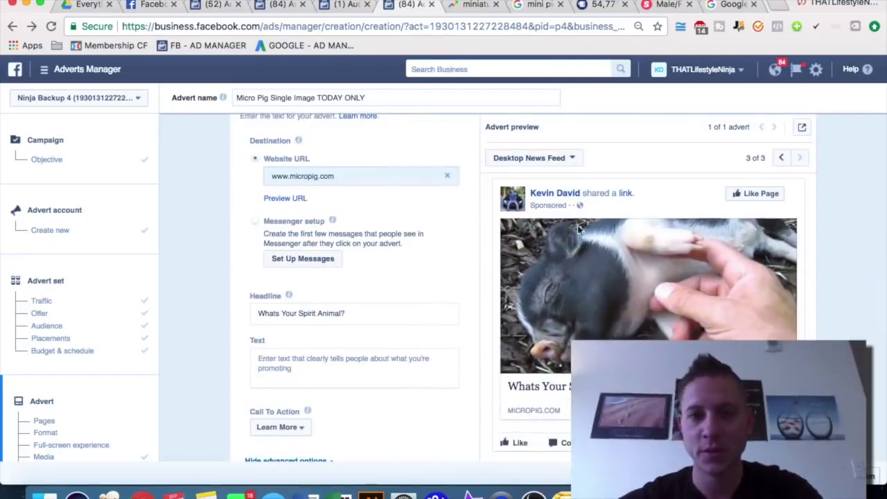
Narrow the advert draft window, bring up the AdEspresso ad examples window beside it, and compare the draft with the Puppies Make Me Happy ad
left_click_drag(884, 242, 675, 245)
left_click_drag(883, 149, 718, 149)
left_click(807, 492)
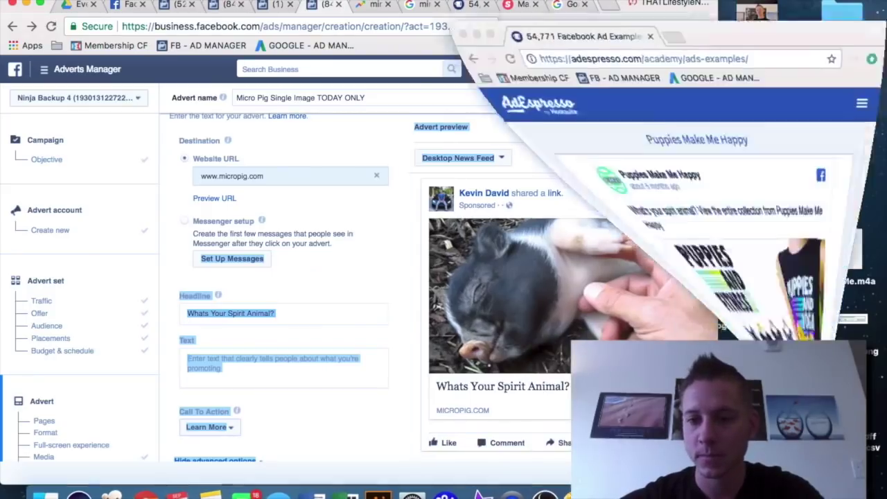
scroll(666, 279, "down", 1)
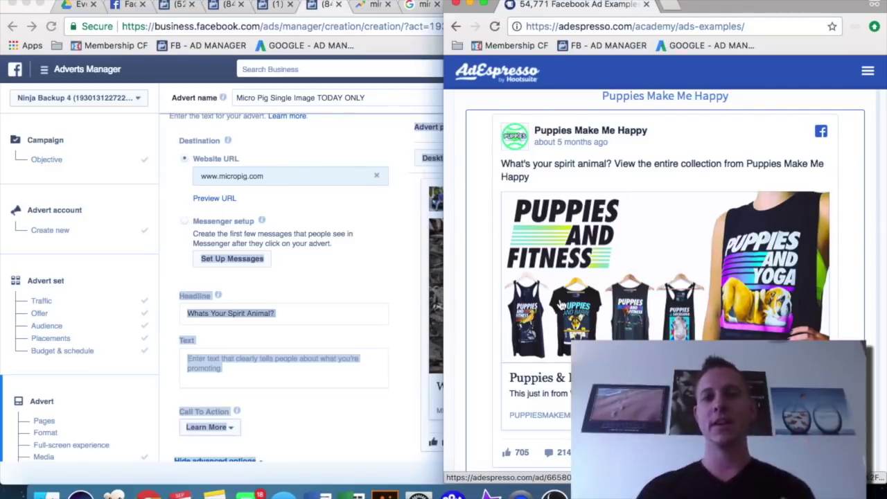
left_click(398, 266)
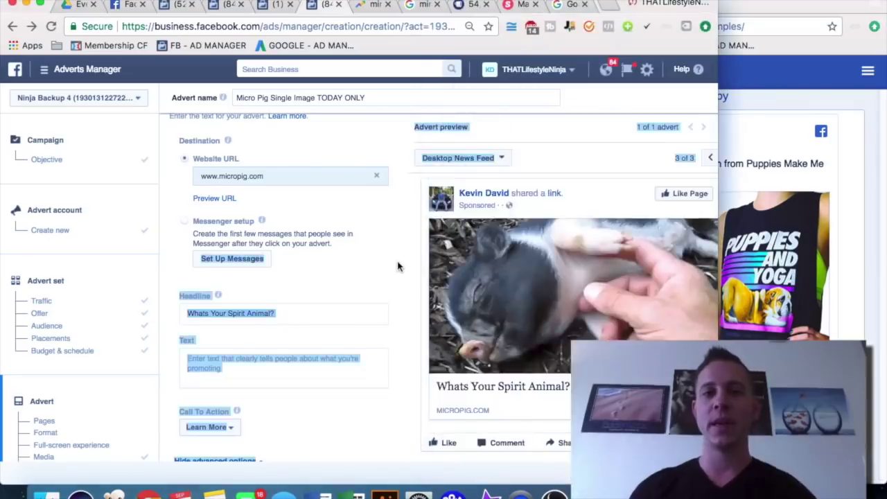
scroll(398, 265, "up", 5)
scroll(398, 266, "up", 2)
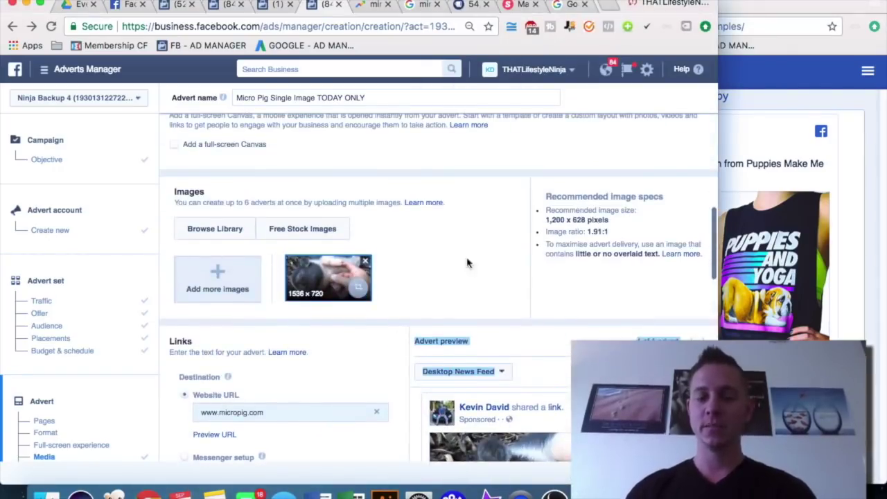
scroll(459, 264, "down", 5)
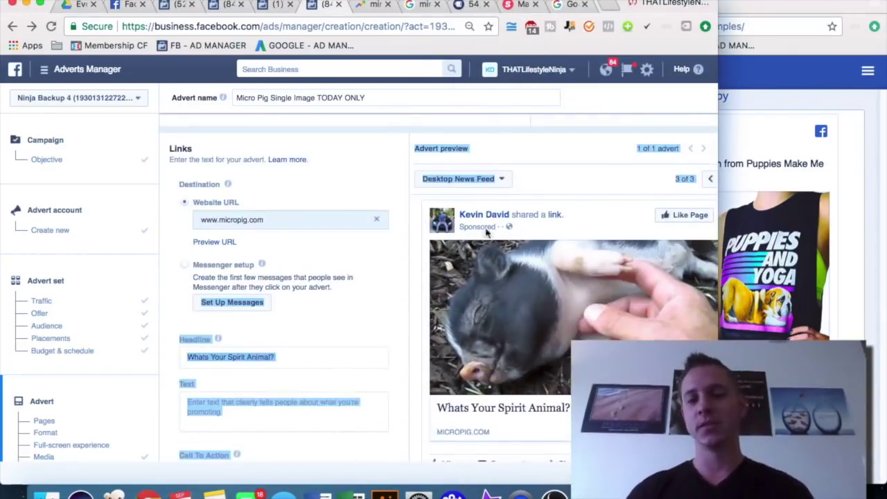
scroll(400, 260, "down", 1)
left_click(810, 200)
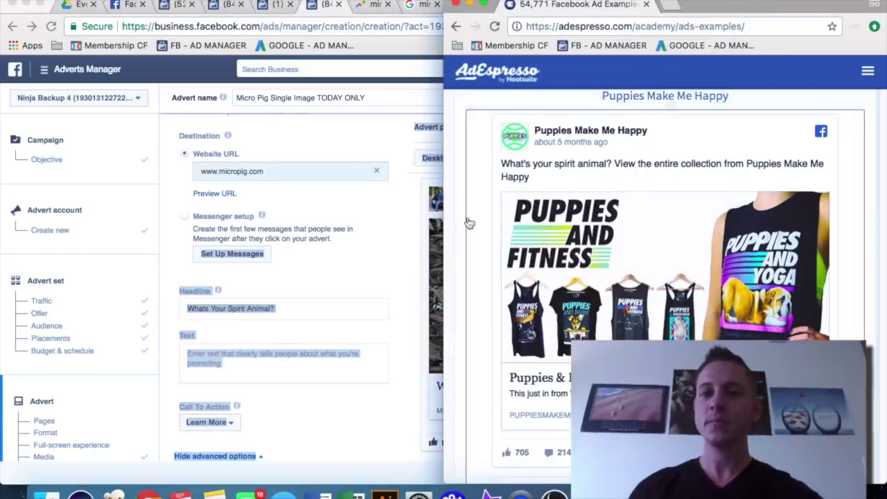
Move "Whats Your Spirit Animal?" from the draft's Headline field to its Text field, leaving the headline empty
left_click(375, 391)
scroll(365, 392, "down", 1)
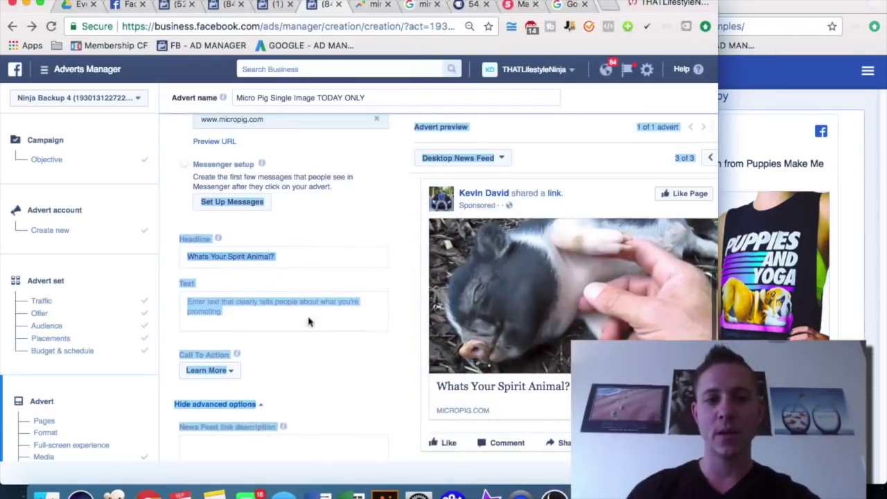
triple_click(279, 251)
key("ctrl+c")
key("BackSpace")
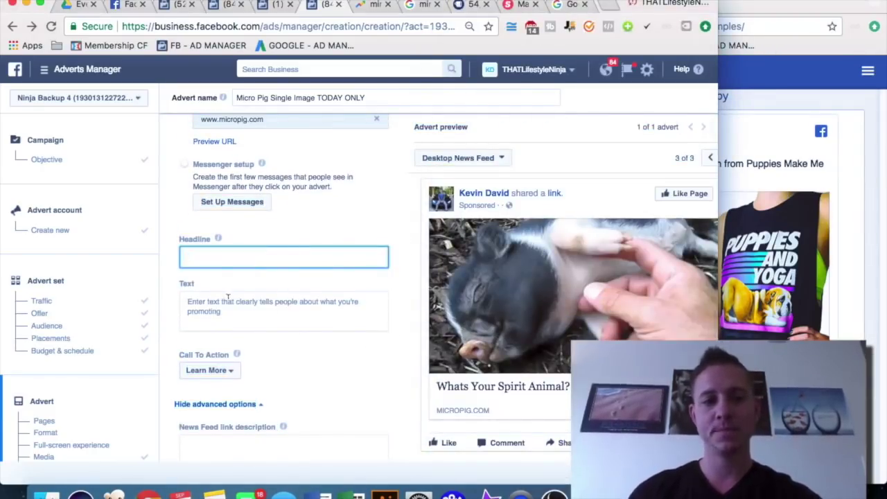
left_click(227, 298)
key("ctrl+v")
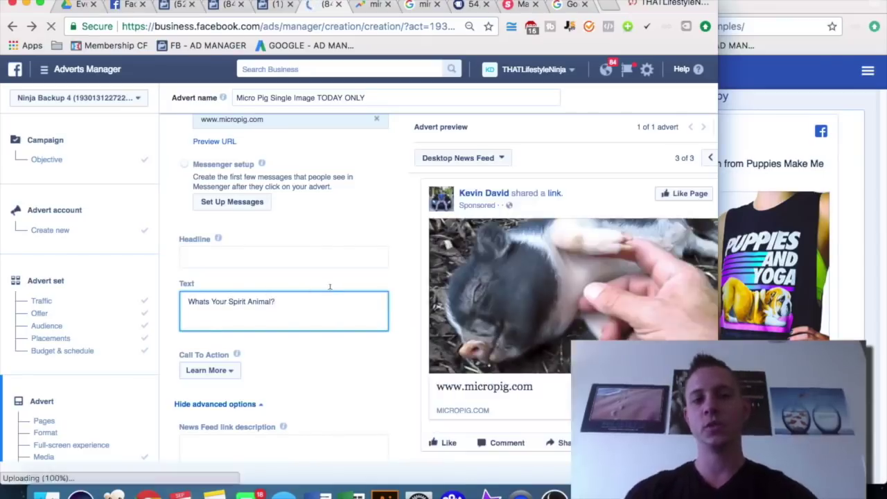
Extend the advert text with "View The Entire Micro Pig Collection Today!" after the spirit animal question
type("View ")
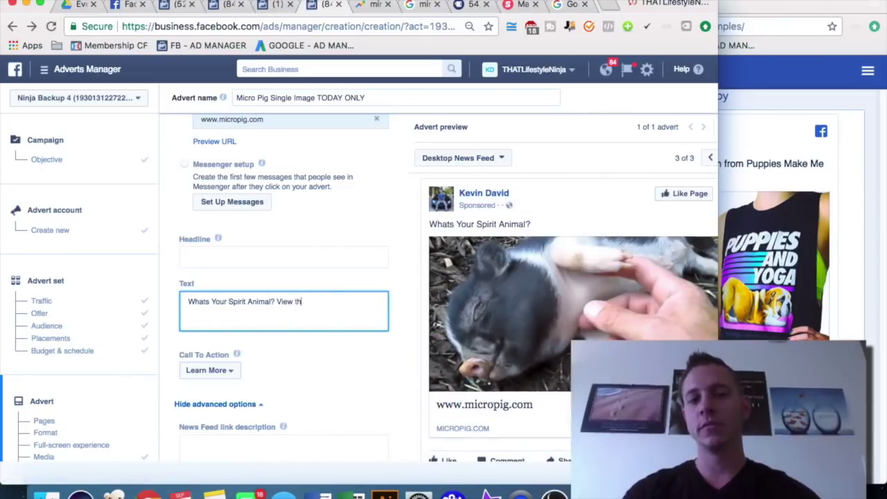
type("The Entire V")
key("BackSpace")
type("Micro Pi")
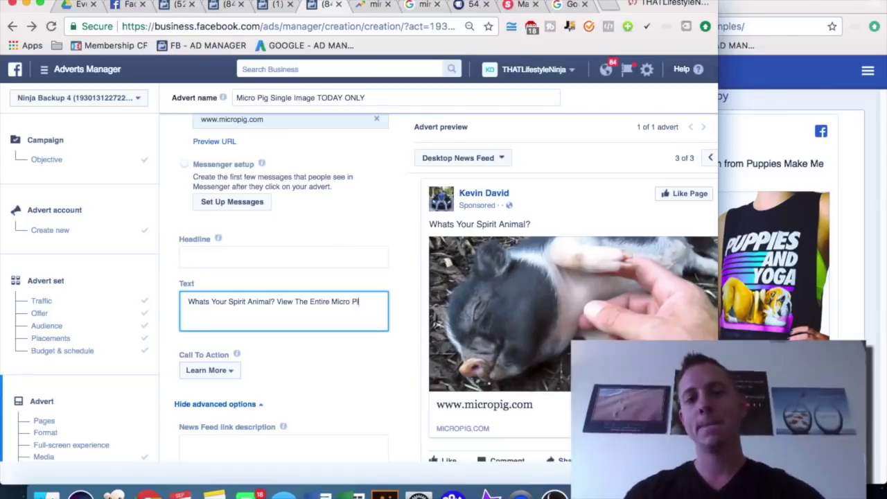
type("g Collection Today!")
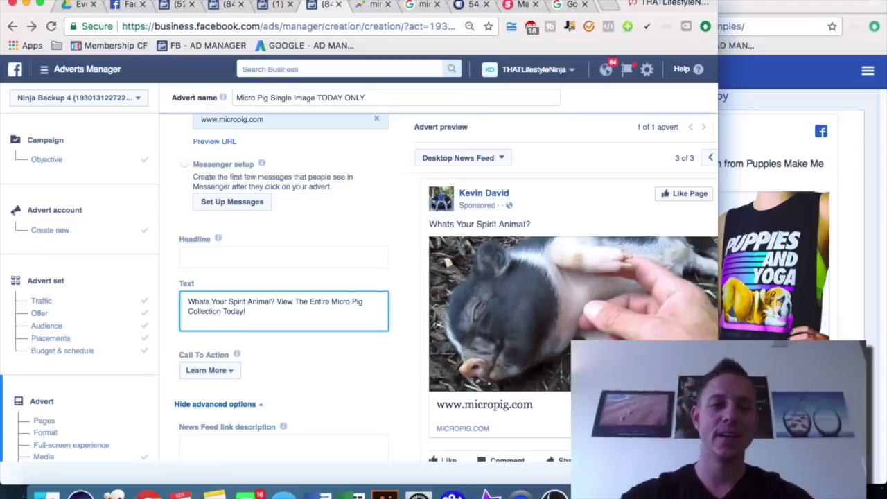
Add "[50% OFF SALE]" at the beginning of the advert text, followed by a space
left_click(189, 302)
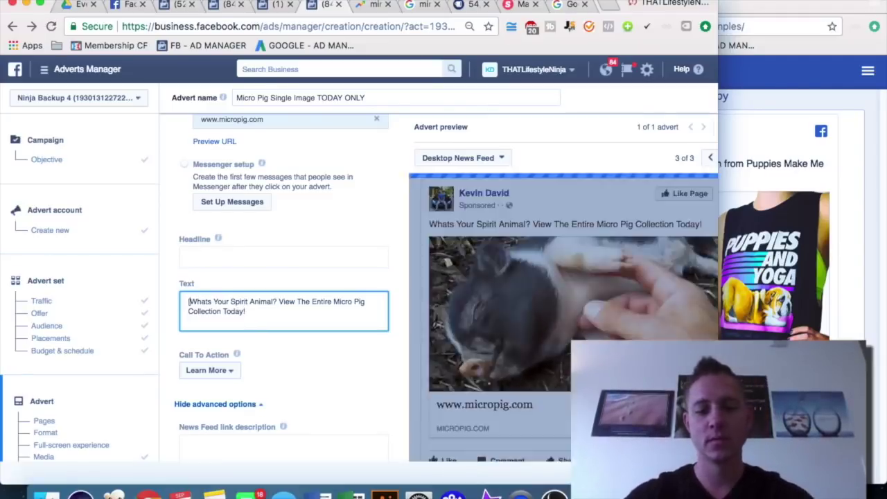
type("50%")
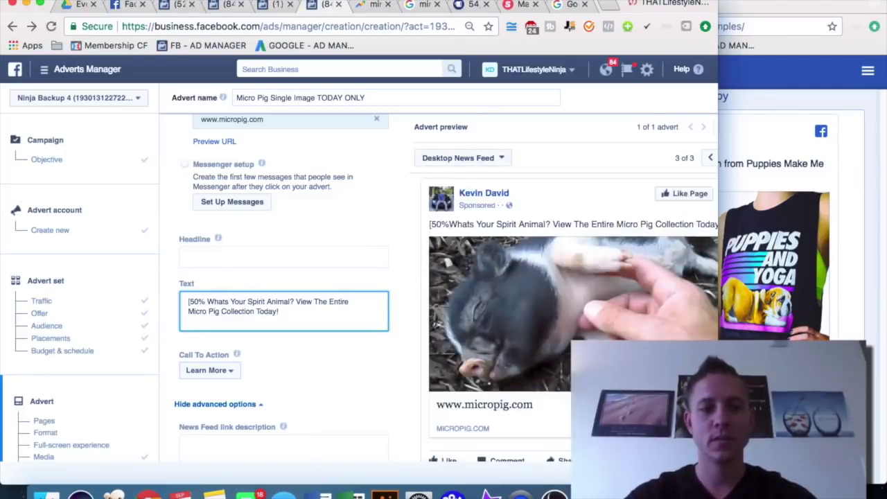
type(" OFF SALE")
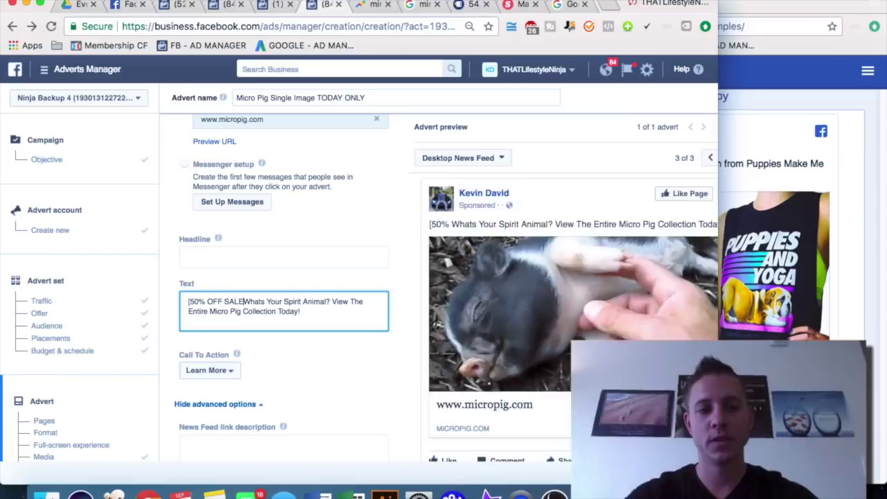
type("]")
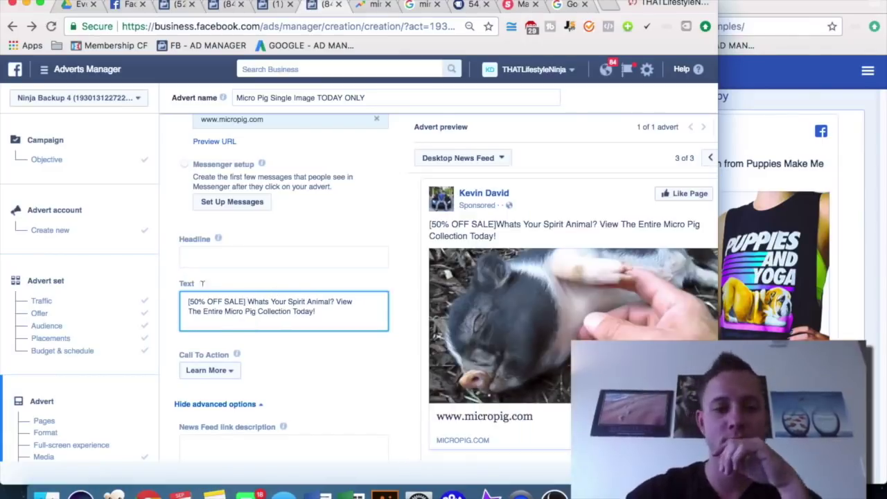
Browse further AdEspresso animal ad examples for headline and copy ideas, and return to the advert draft
left_click(778, 273)
scroll(776, 275, "down", 3)
scroll(776, 275, "down", 15)
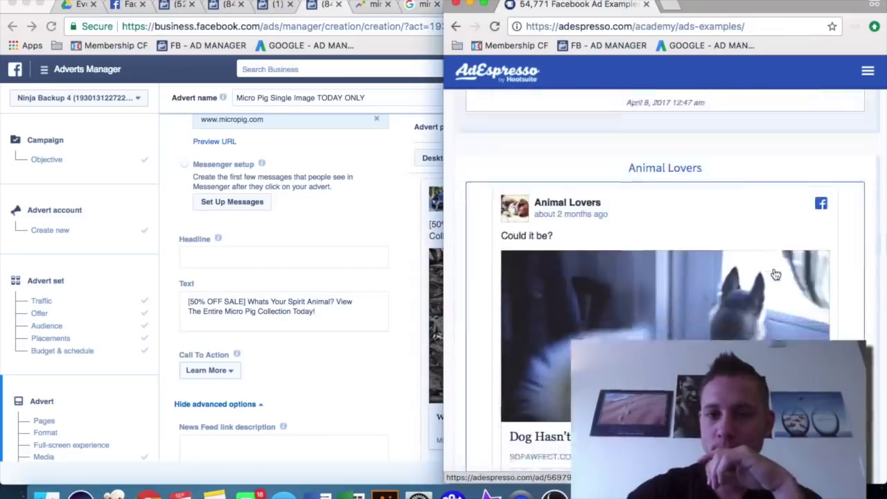
scroll(776, 274, "down", 15)
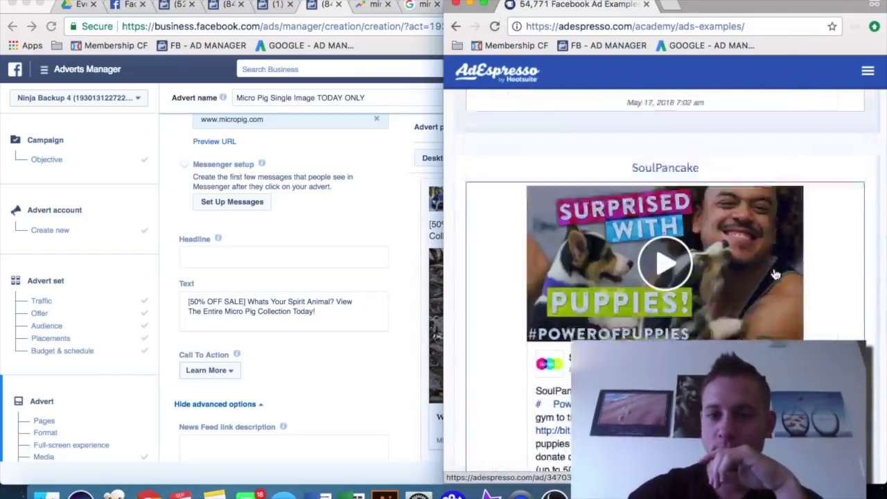
scroll(775, 275, "down", 8)
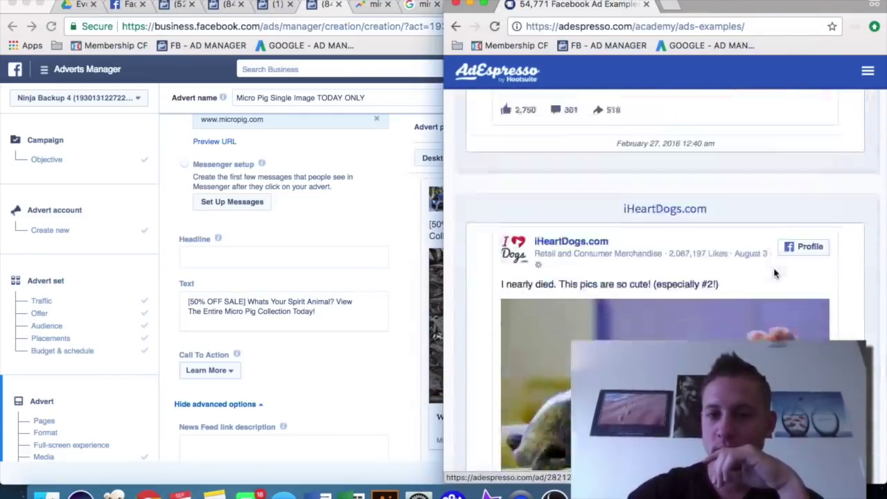
scroll(776, 275, "up", 5)
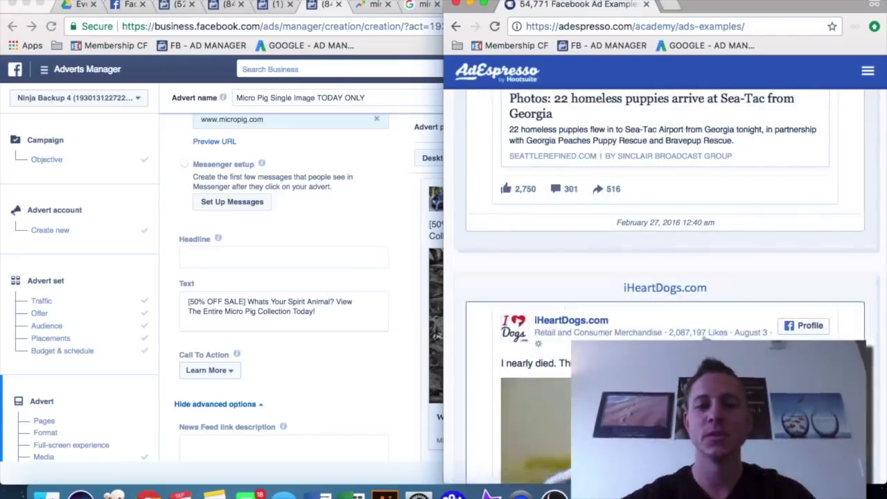
left_click(246, 301)
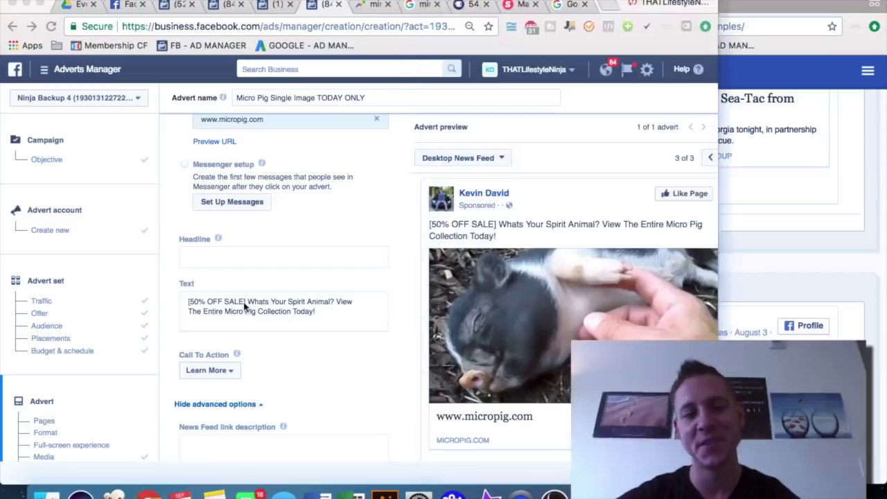
Remove "[50% OFF SALE]" from the advert text and append "(YOU'LL LOVE OUR MICRO-PIG SWEATER LINE - ESPECIALLY NUMBER 2)" at its end
left_click_drag(244, 300, 153, 305)
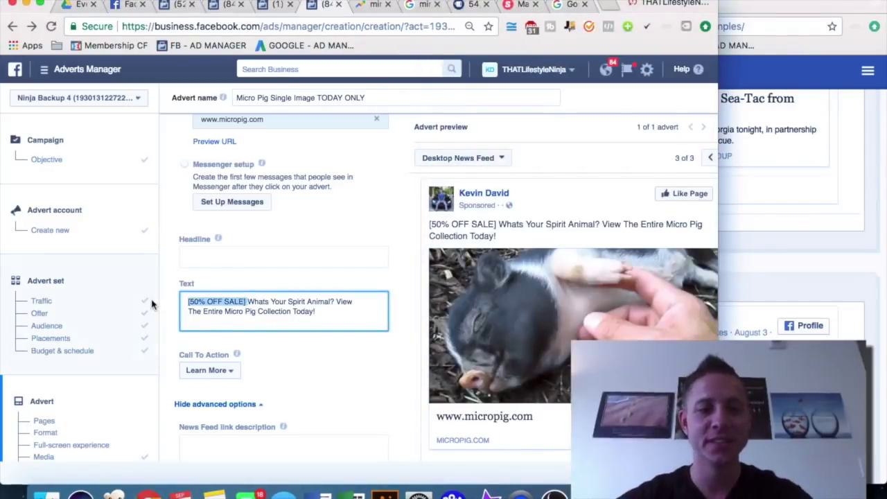
key("BackSpace")
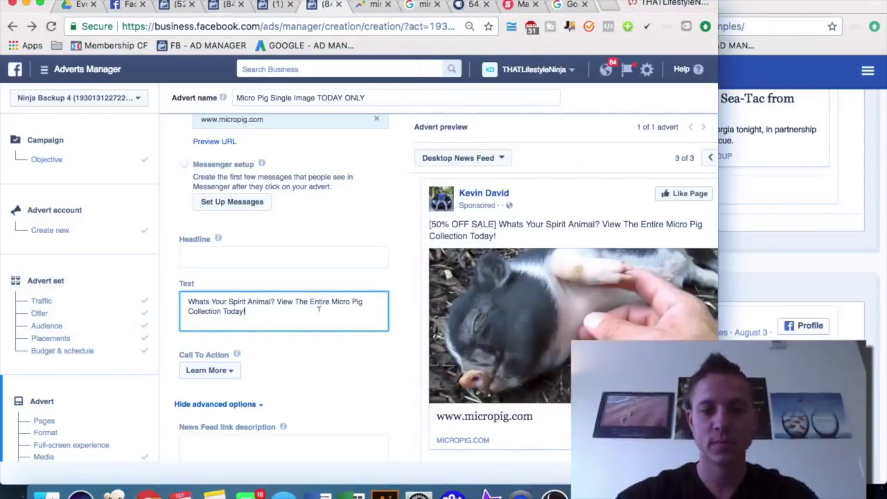
type("YOU")
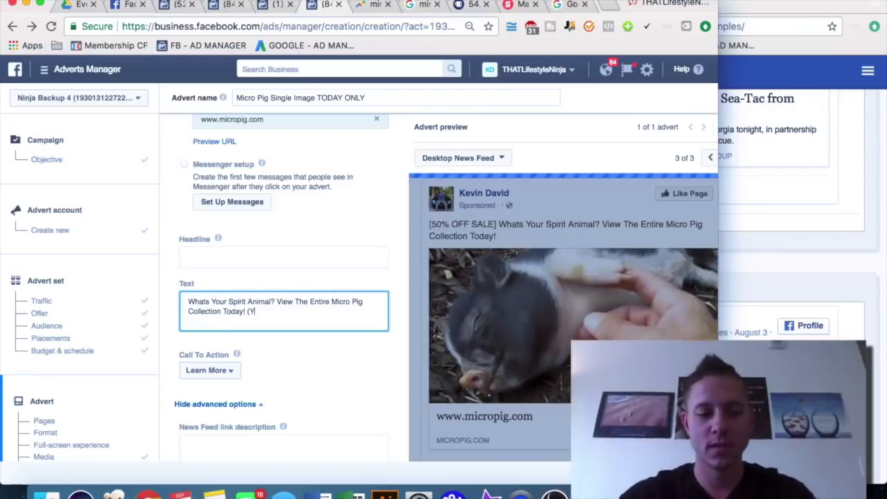
type("'LL")
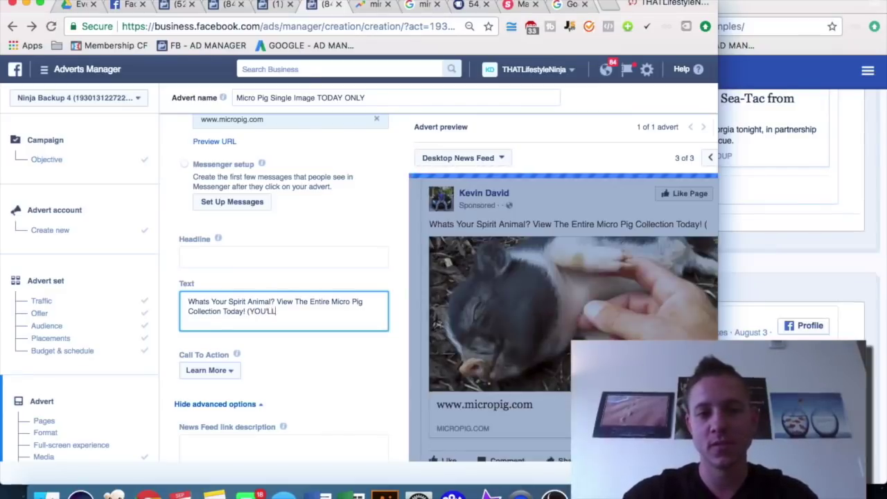
type(" LOVE O")
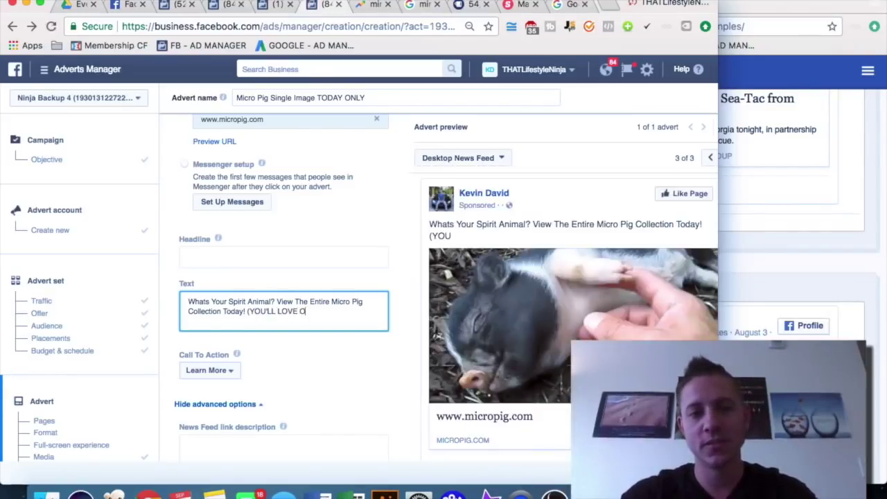
type("UR MICRO-PIG SWEATHER L")
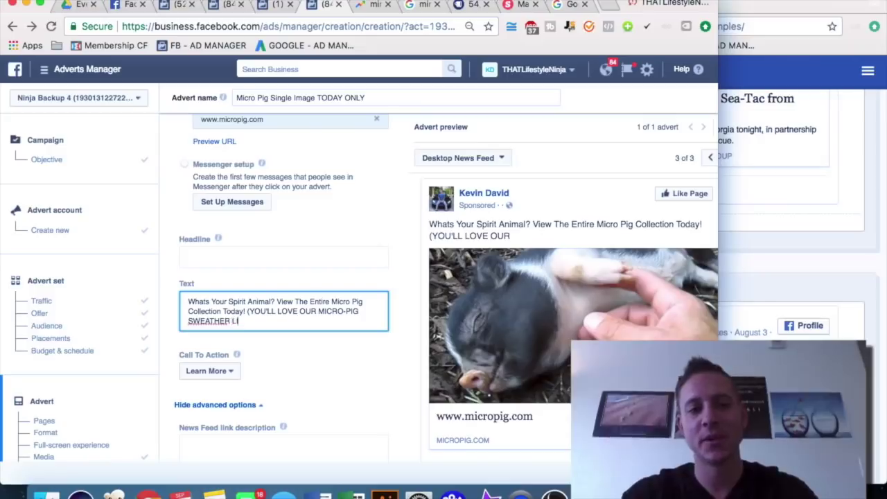
key("BackSpace")
key("BackSpace")
key("BackSpace")
type("ER LINE - ESPECIALLY NUMBER 2")
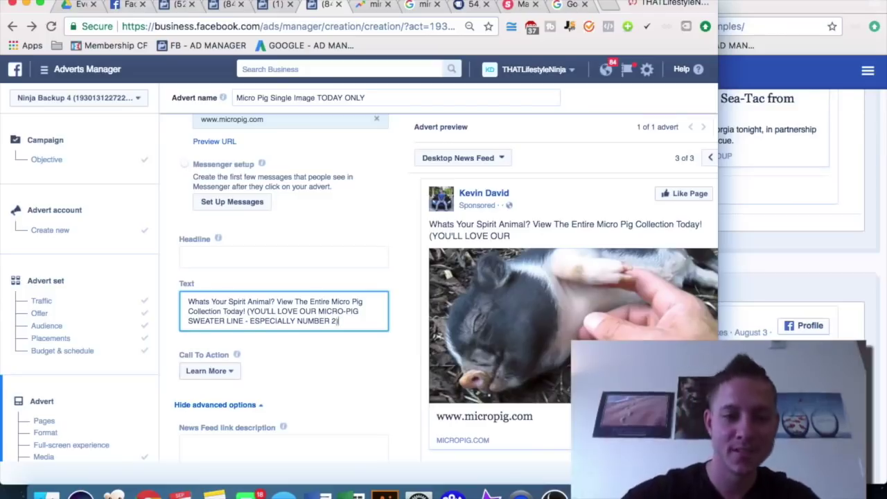
Reword the start of the parenthetical remark in the advert text as "You'll love our Micro-Pig Sweater Collection"
left_click_drag(243, 321, 248, 311)
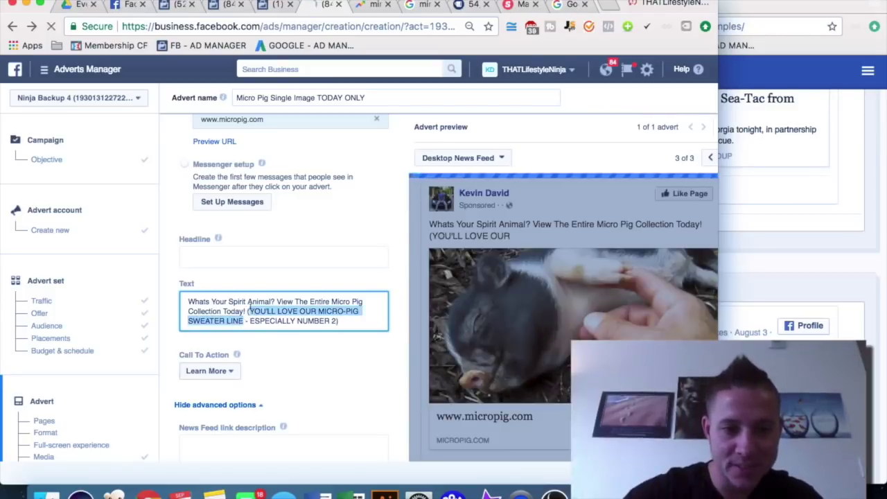
type("(YOou")
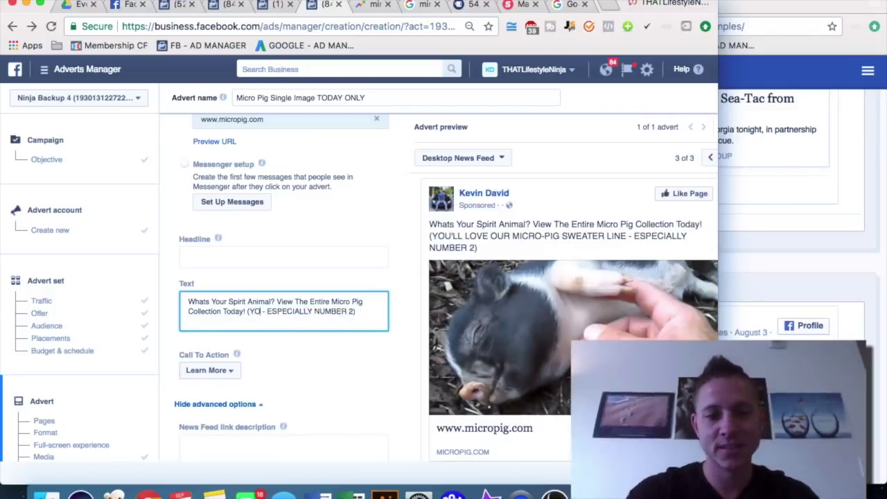
key("BackSpace")
key("BackSpace")
key("BackSpace")
type("ou'll love o")
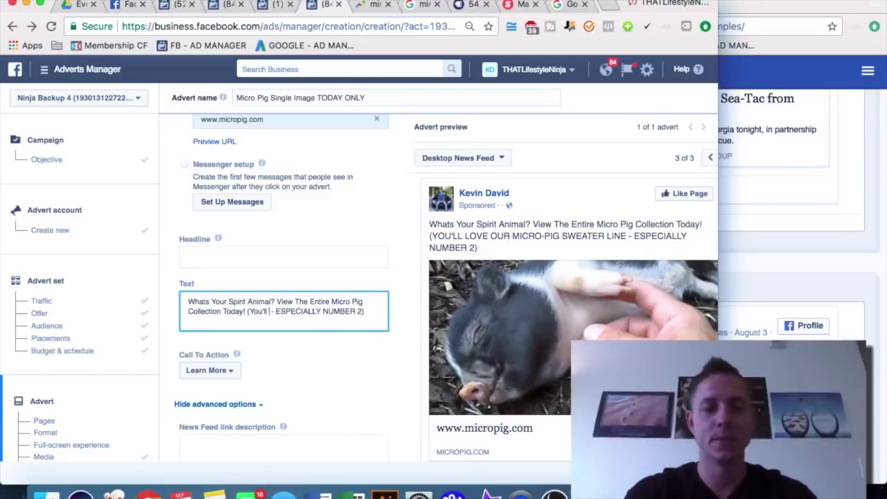
type("ur Micro ")
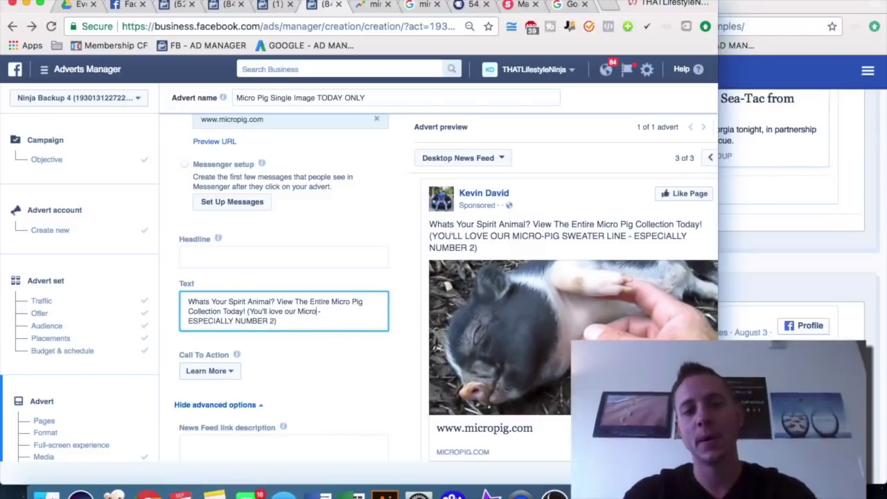
type("-Pig Sweater Collection")
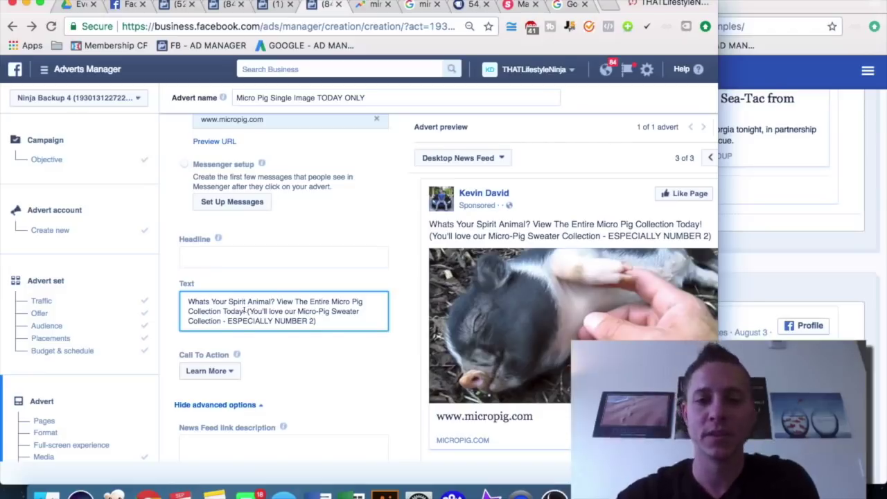
Add "[TODAY ONLY]" before the spirit animal question and delete the parenthetical sweater remark from the advert text
left_click(246, 311)
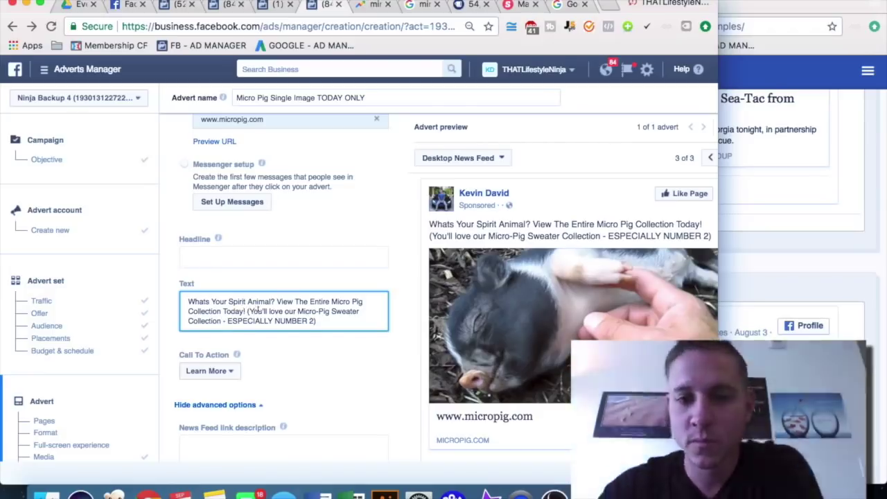
left_click(187, 301)
type("TODAY ONLY")
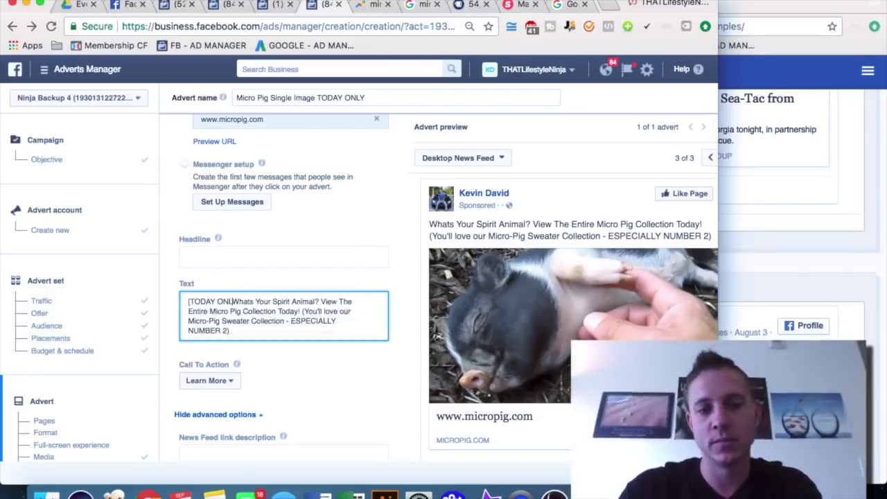
type("]")
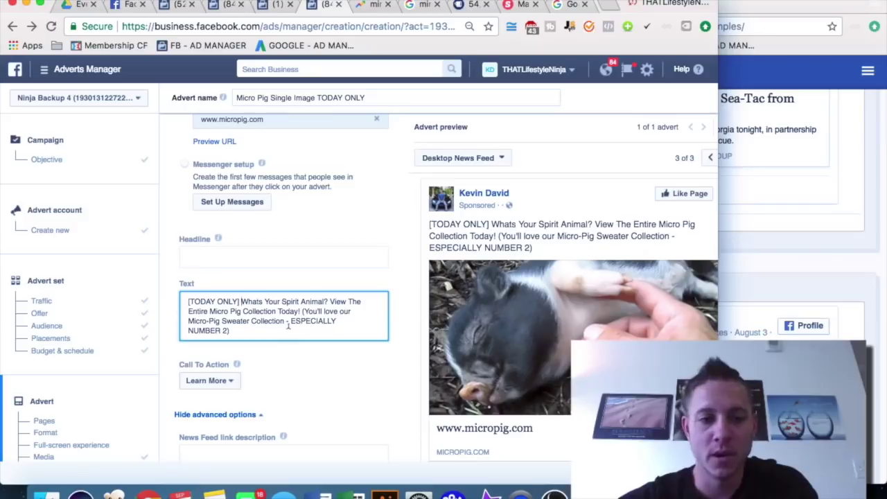
left_click_drag(293, 326, 302, 303)
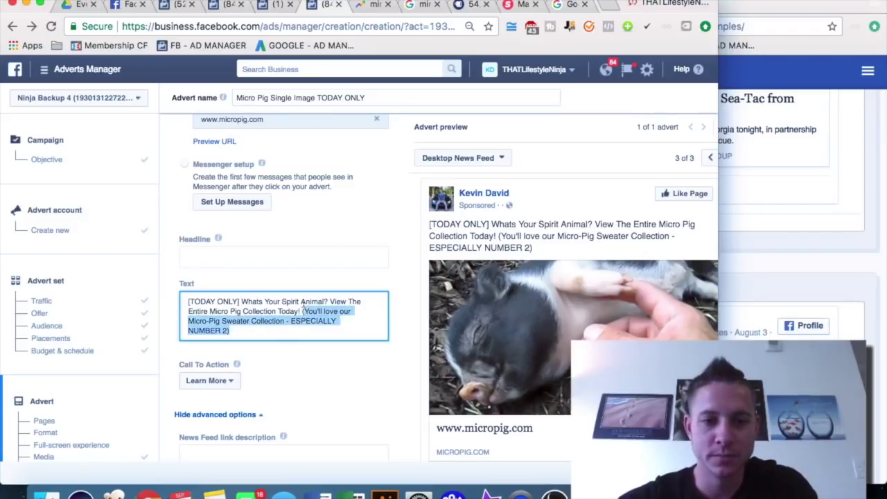
key("BackSpace")
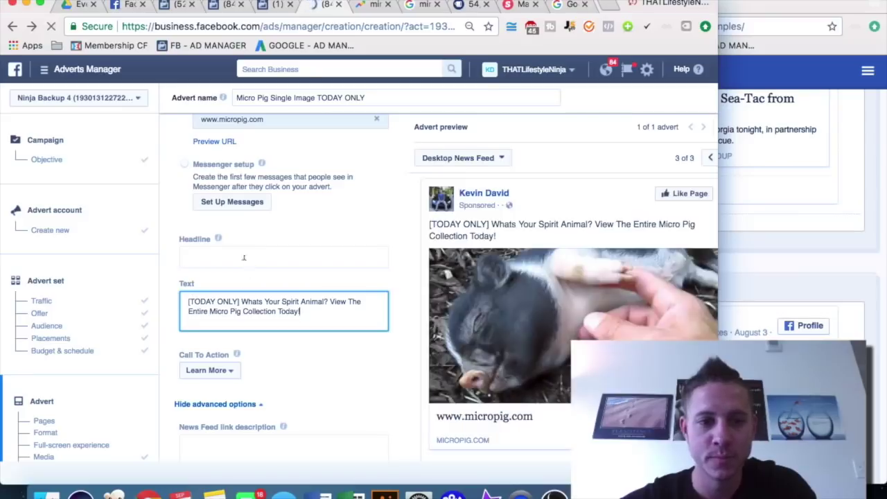
Switch to the AdEspresso examples and examine the Puppies Make Me Happy advert for headline ideas
left_click(852, 267)
scroll(851, 267, "down", 20)
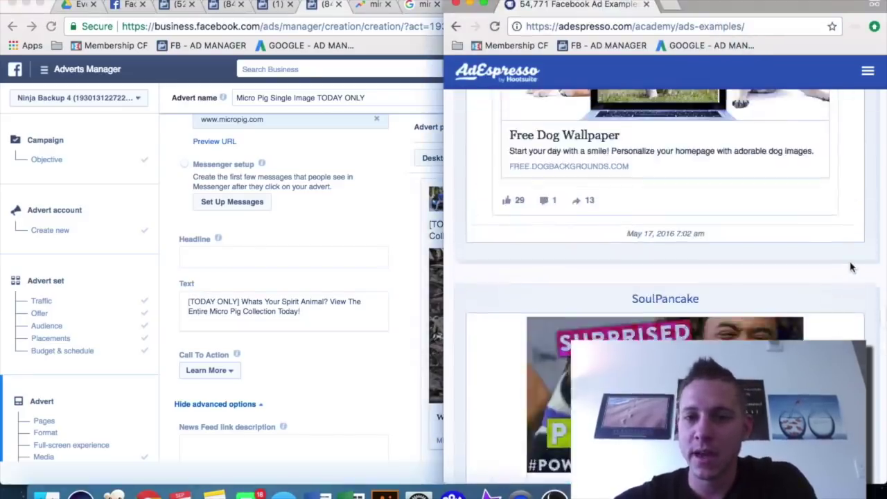
scroll(852, 268, "down", 10)
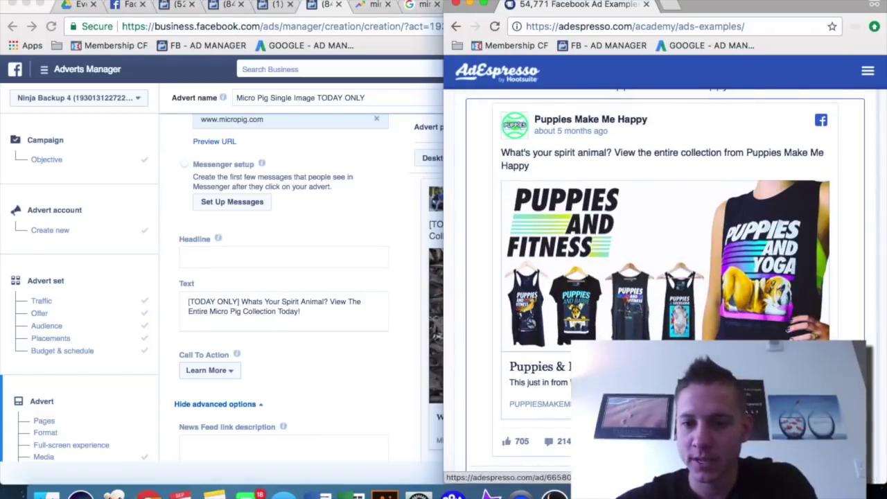
Enter "Women's Magazine Study: Pigs Make You Happier!" as the headline of the Facebook advert draft
left_click(191, 260)
left_click(203, 256)
type("Women's Maga")
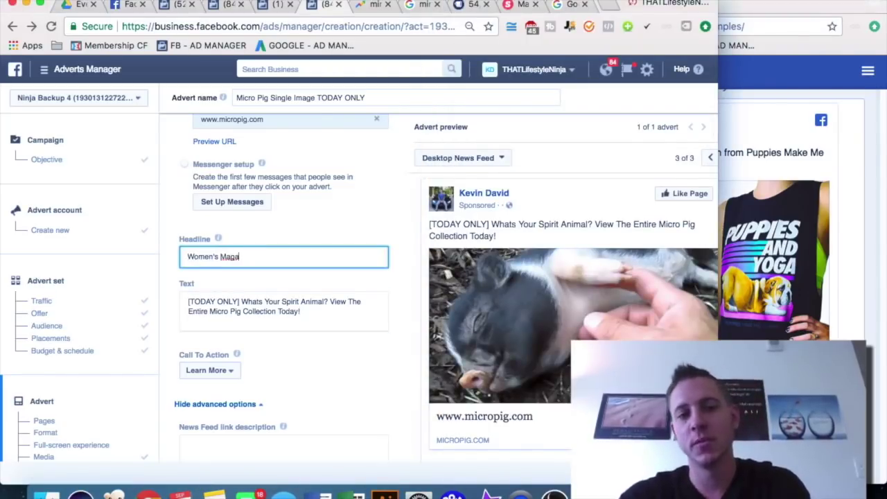
type("zine Stud")
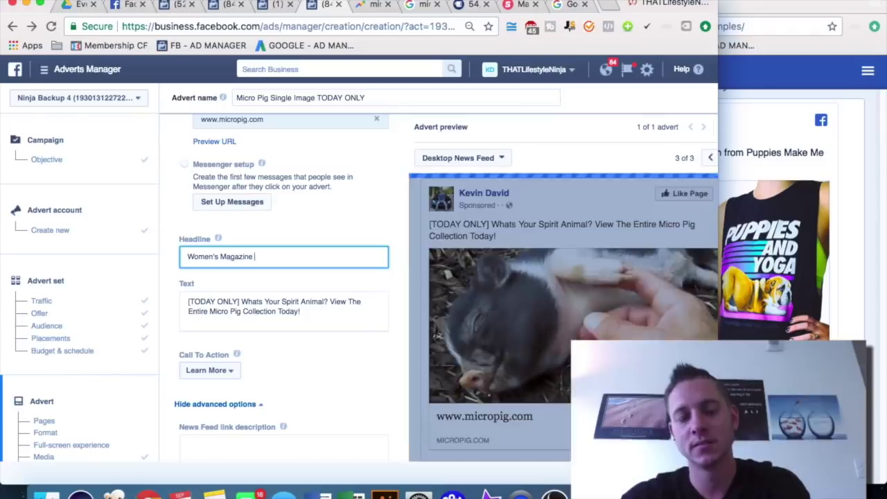
key("BackSpace")
key("BackSpace")
key("BackSpace")
type("tudy: Pigs Make You Happier!")
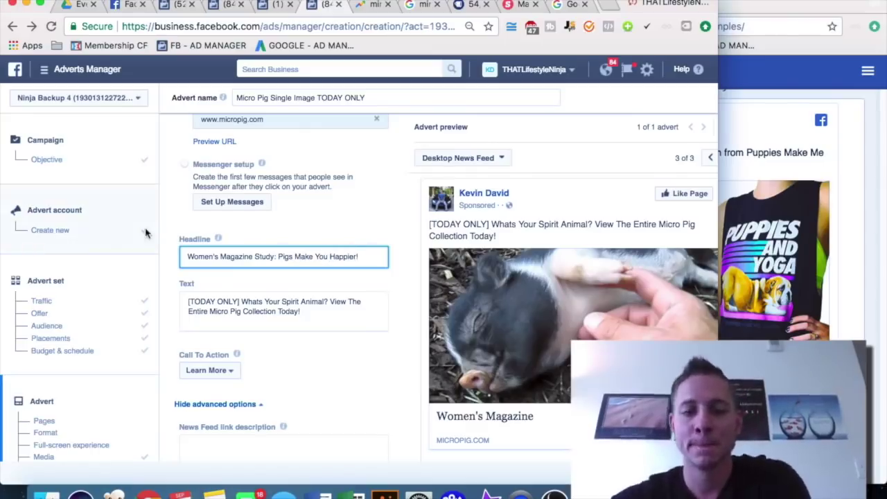
Enlarge the Adverts Manager window and review the draft's copy, advanced options, tracking settings and Desktop News Feed preview
scroll(336, 335, "down", 1)
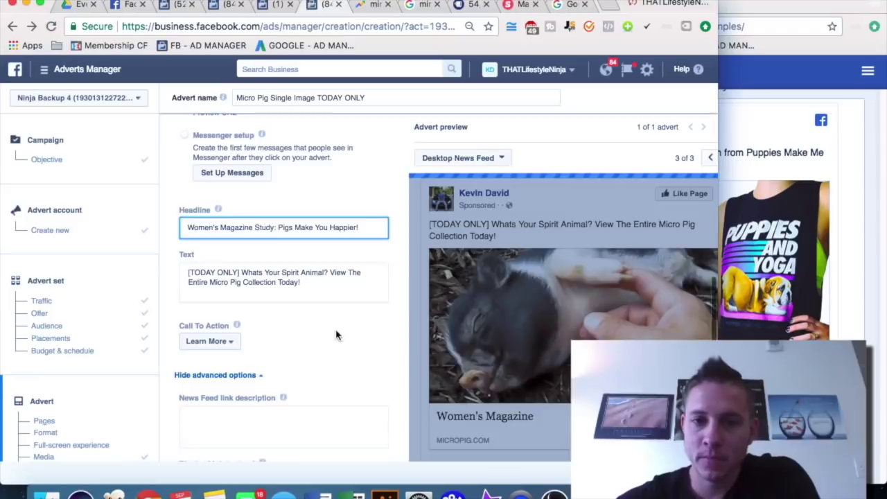
left_click_drag(618, 4, 649, 2)
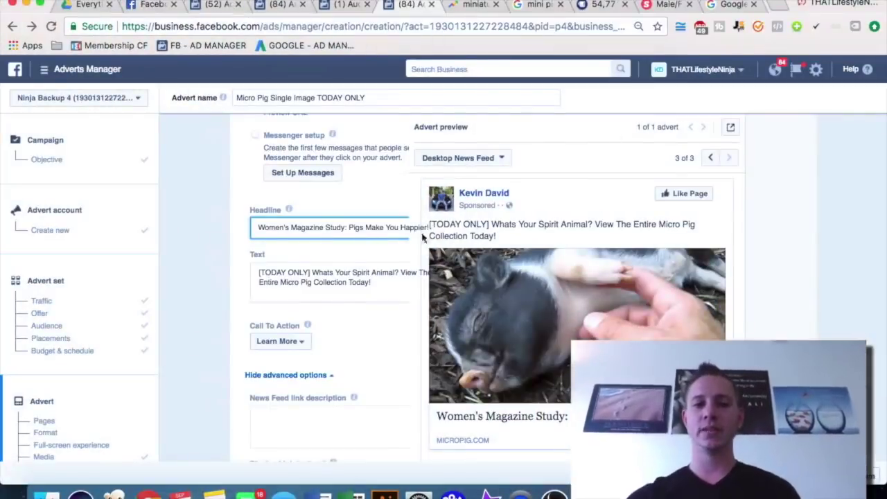
left_click(812, 284)
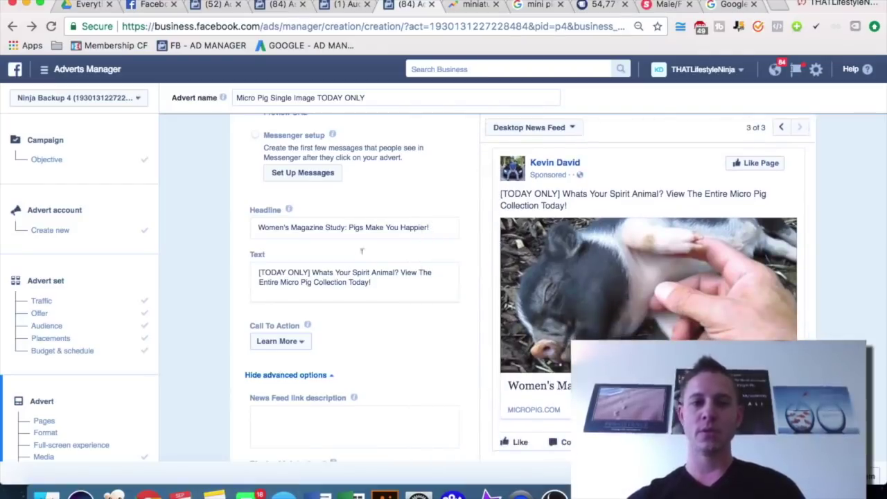
scroll(361, 251, "up", 3)
scroll(411, 264, "down", 2)
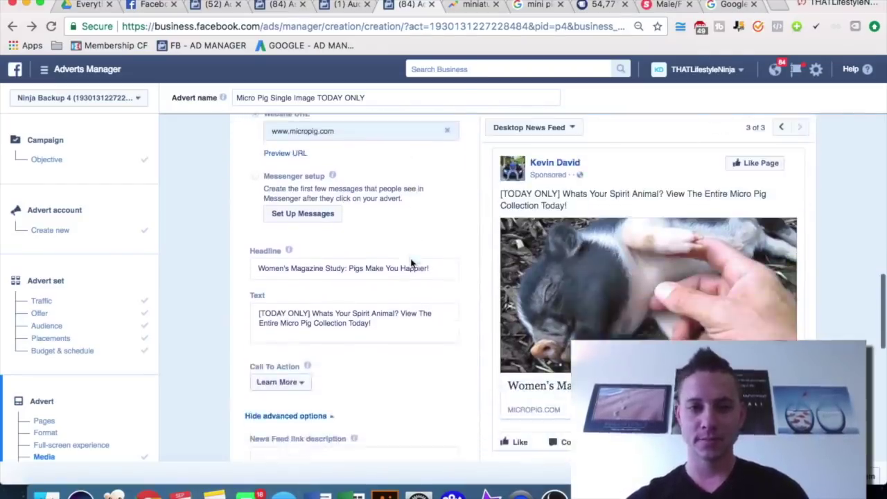
scroll(301, 305, "down", 4)
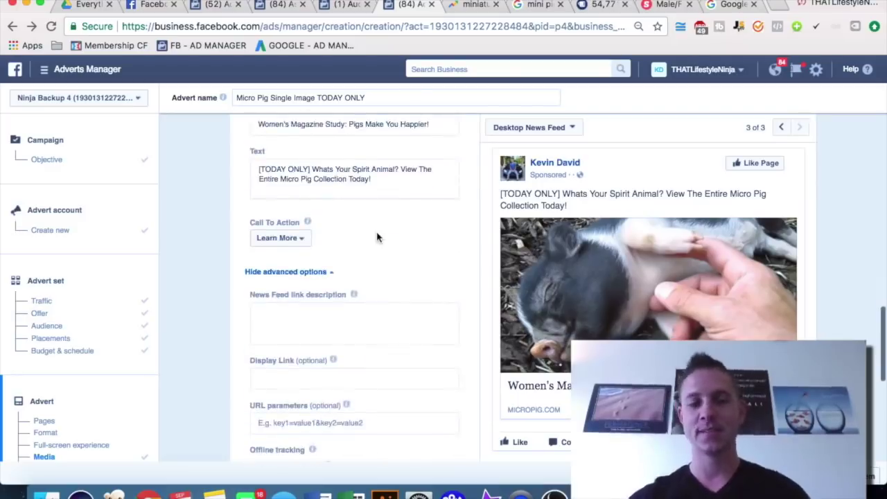
scroll(378, 236, "down", 7)
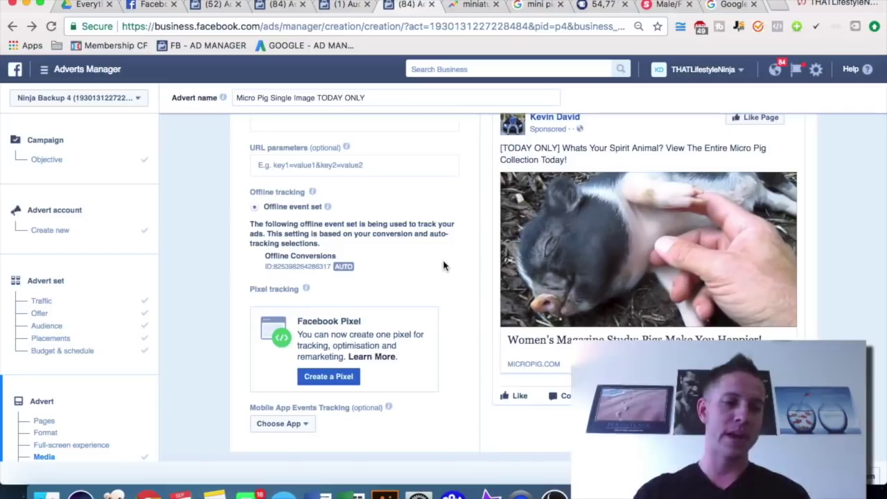
scroll(444, 266, "down", 2)
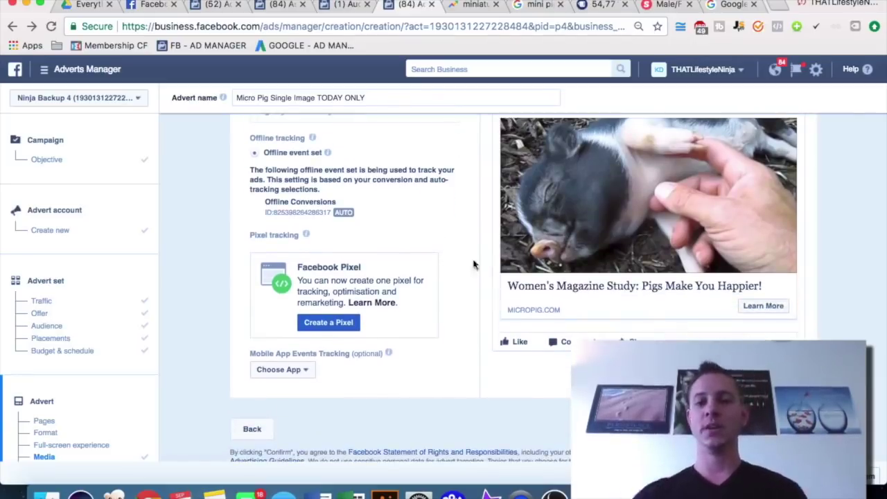
scroll(443, 277, "down", 1)
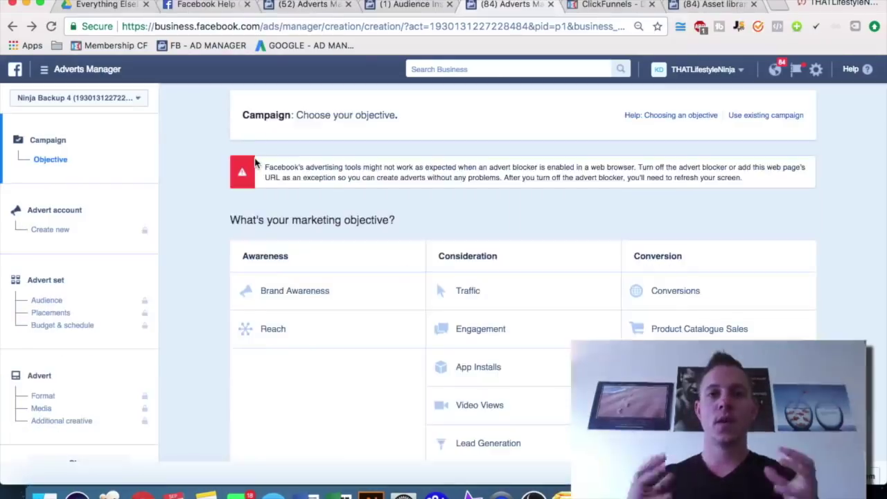
Open the Facebook pixels page for the current advert account
left_click(51, 70)
left_click(104, 312)
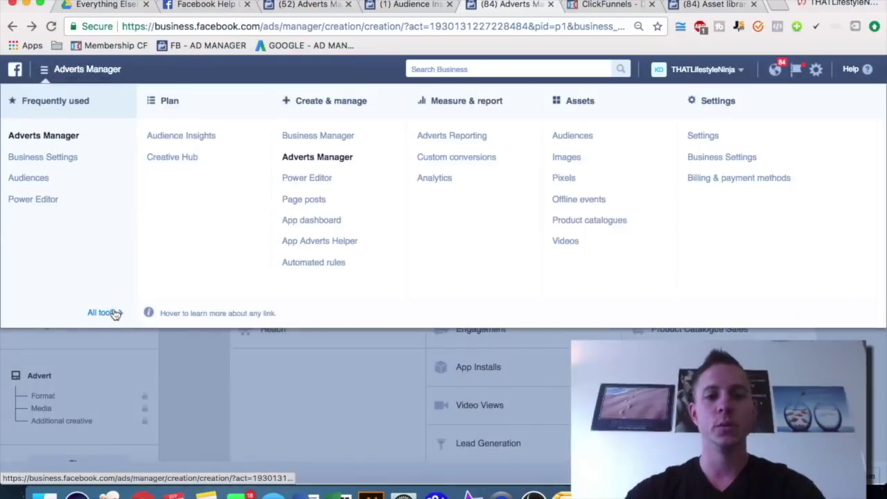
left_click(564, 178)
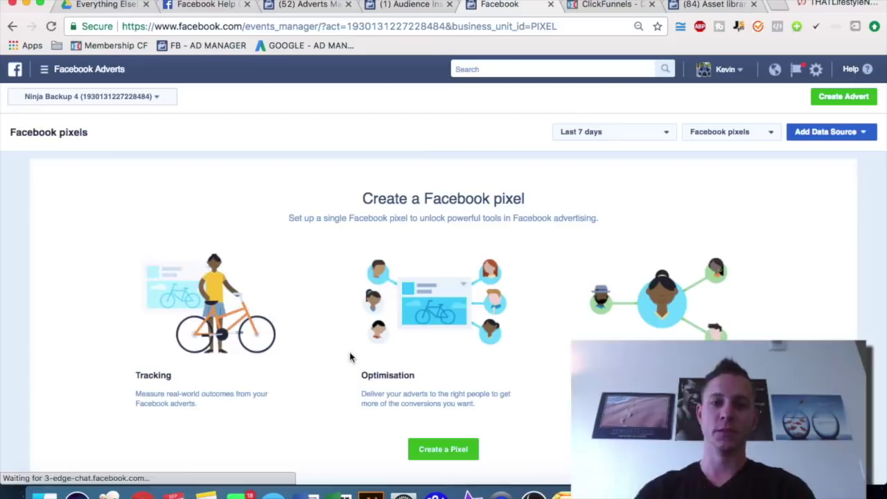
Create a Facebook pixel named "KD Pixel" for the advert account
left_click(434, 452)
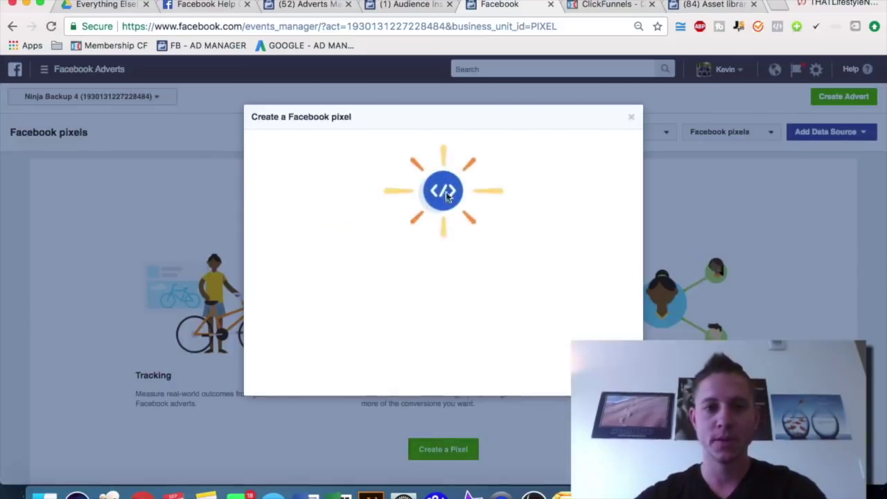
triple_click(420, 321)
type("Mic")
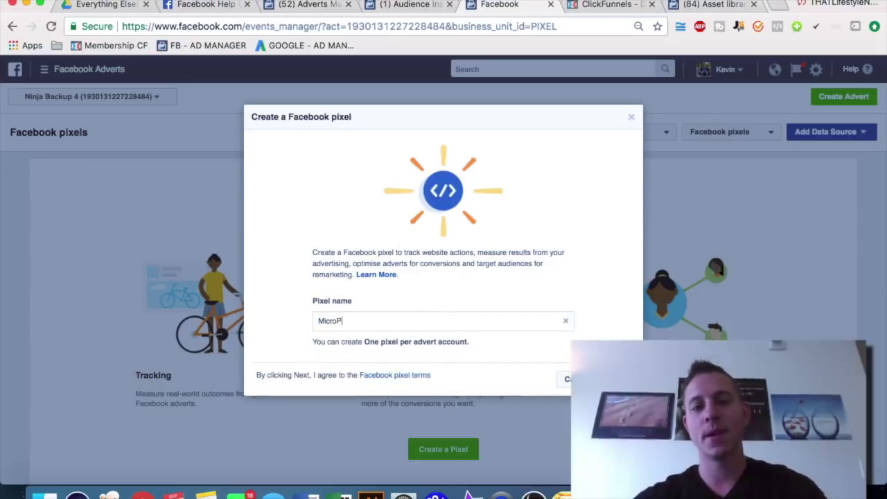
type("roPigPixel")
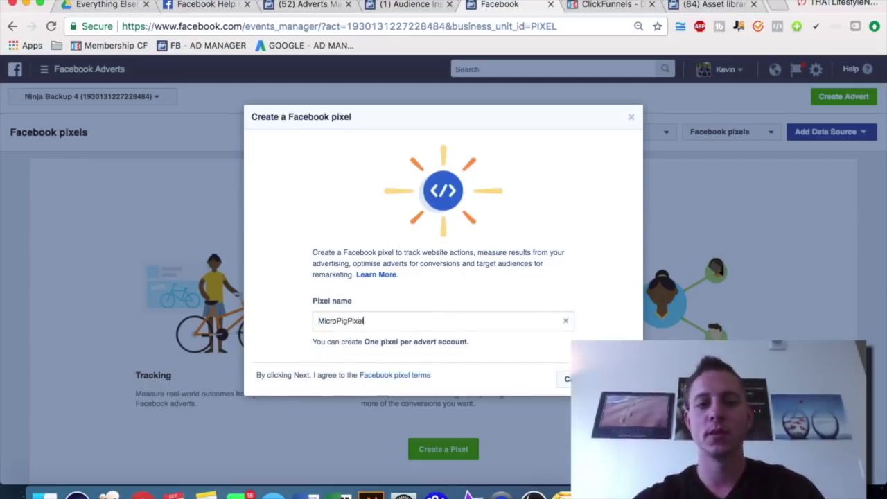
key("super+a")
type("K")
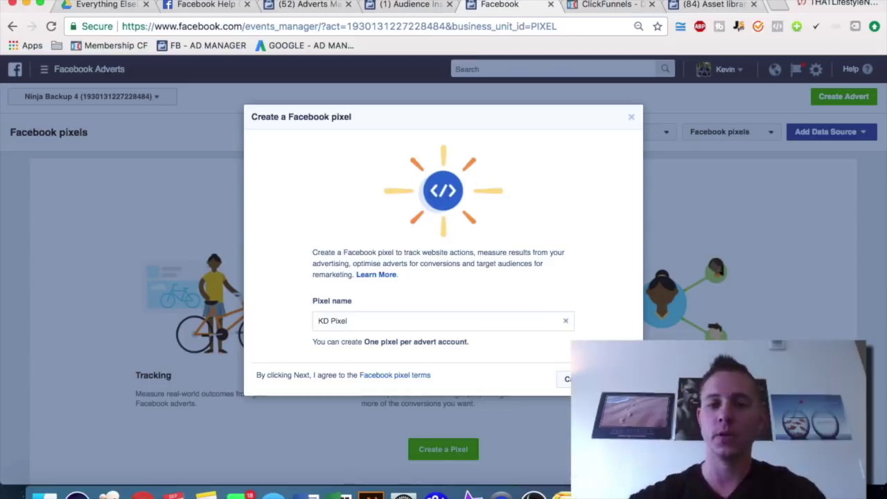
key("Return")
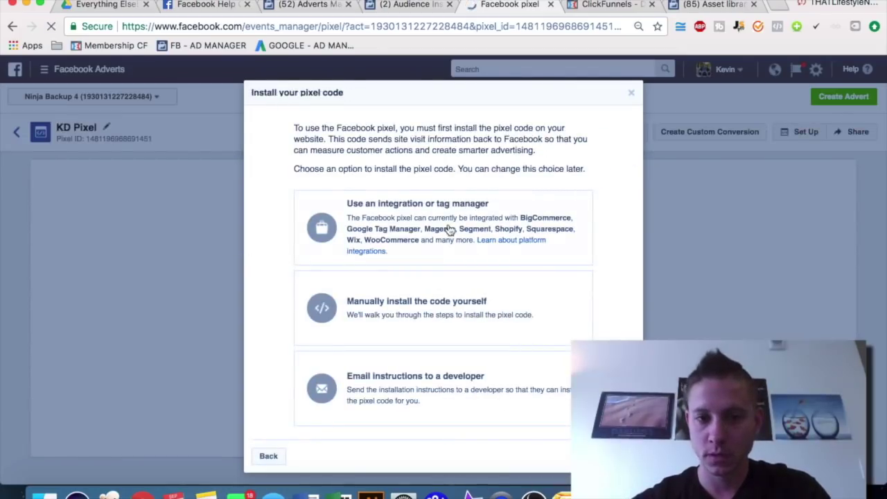
Choose manual installation of the pixel code and copy the full Facebook pixel base code to the clipboard
left_click(451, 293)
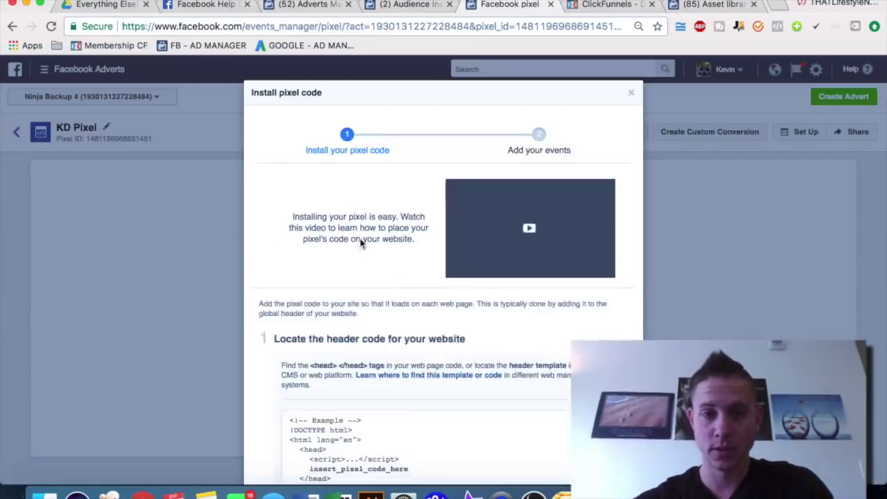
scroll(277, 223, "down", 1)
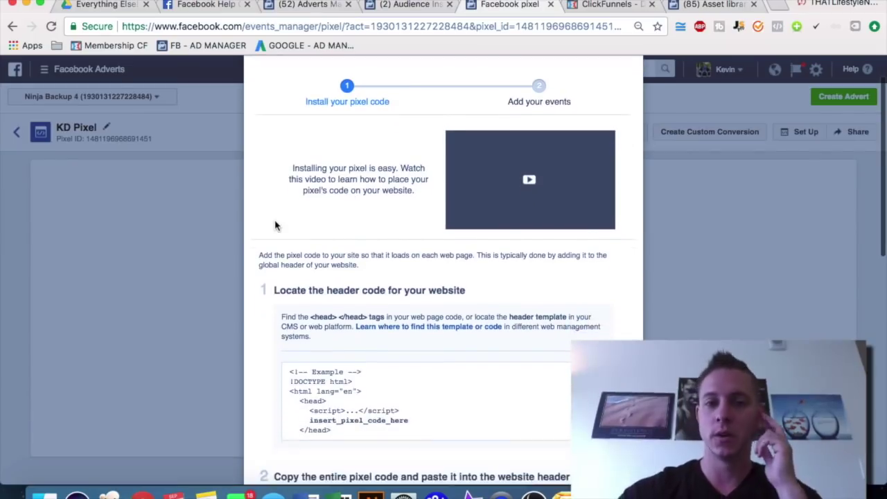
scroll(291, 187, "down", 4)
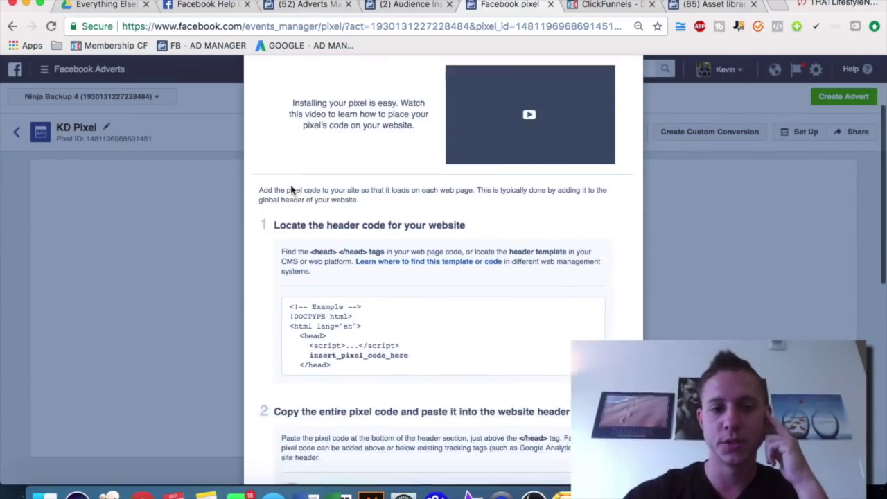
scroll(261, 153, "down", 6)
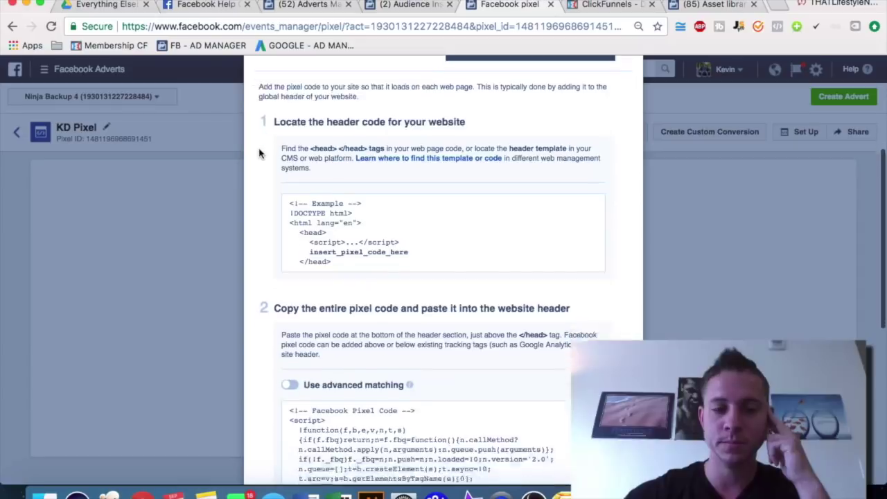
scroll(260, 153, "down", 2)
mouse_move(390, 291)
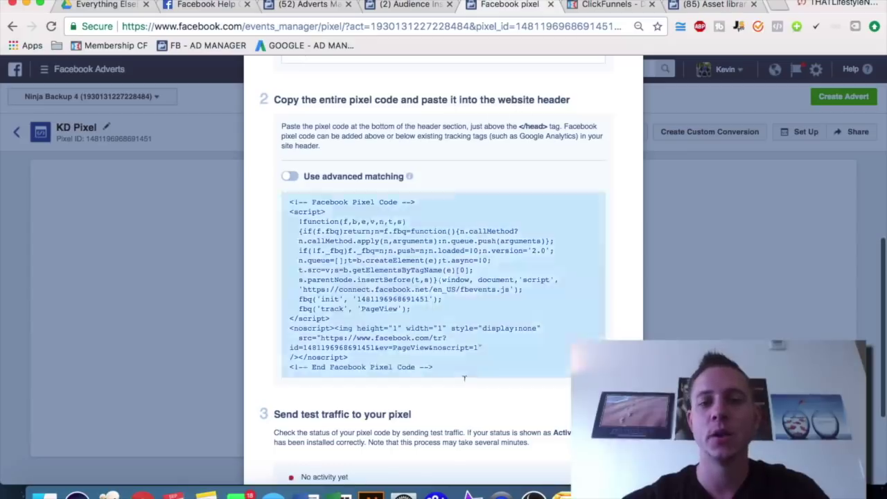
left_click(400, 249)
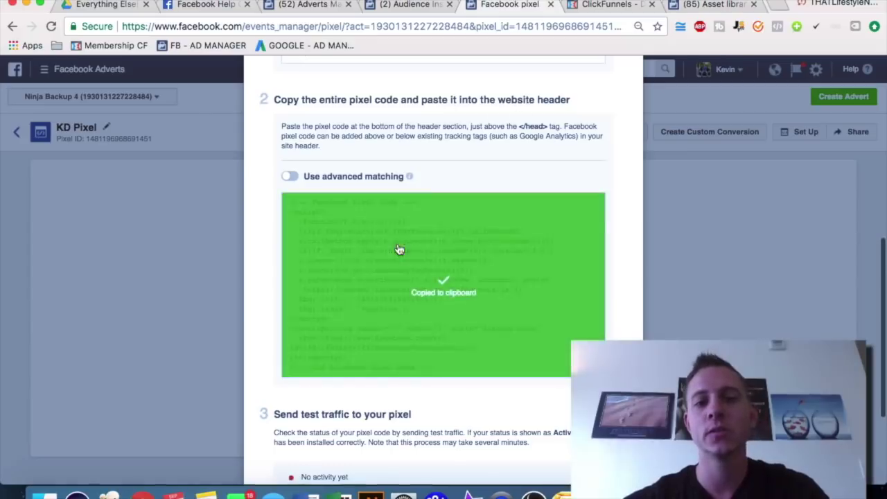
Switch to ClickFunnels and open the Amazon FBA Ninja Full Course funnel's settings, showing its head tracking code
left_click(599, 8)
mouse_move(472, 74)
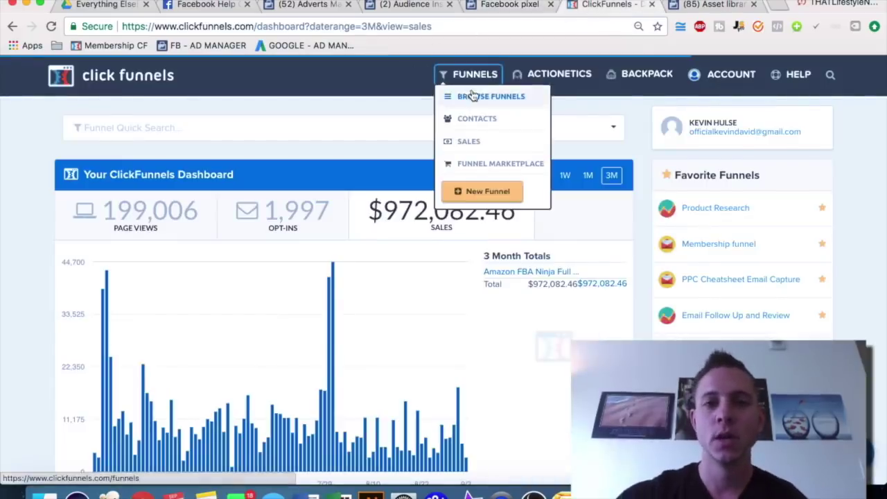
left_click(466, 95)
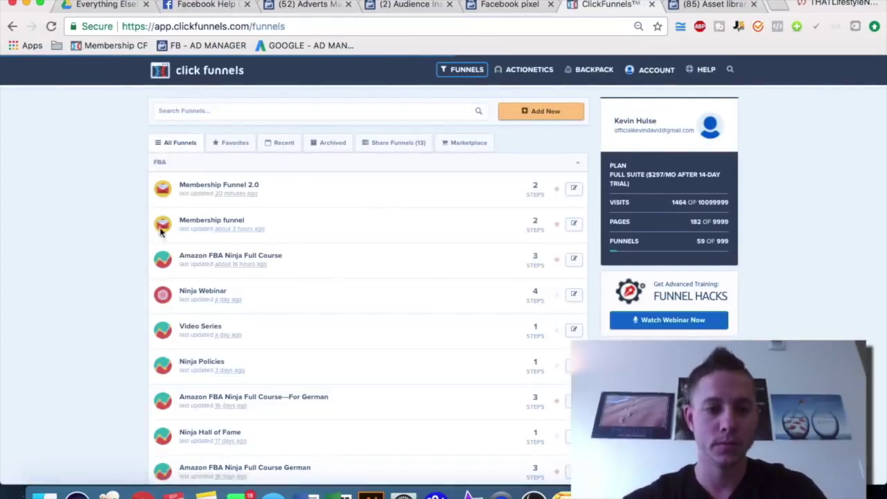
left_click(270, 260)
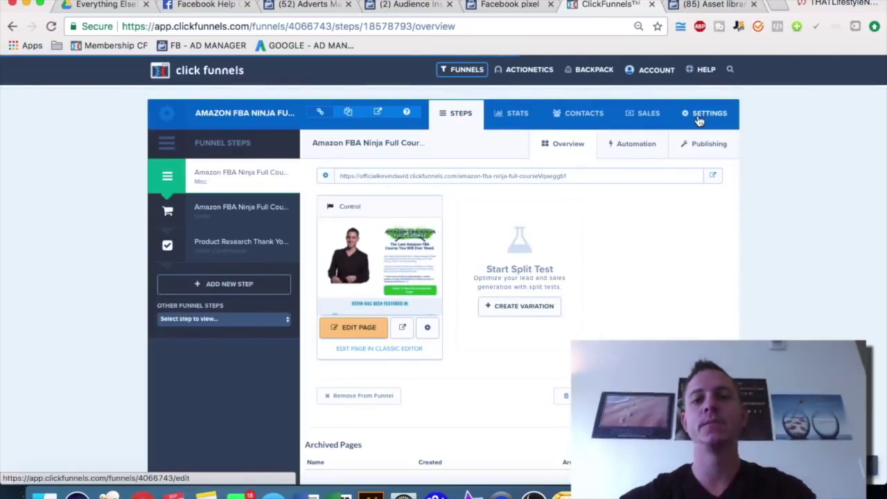
left_click(727, 113)
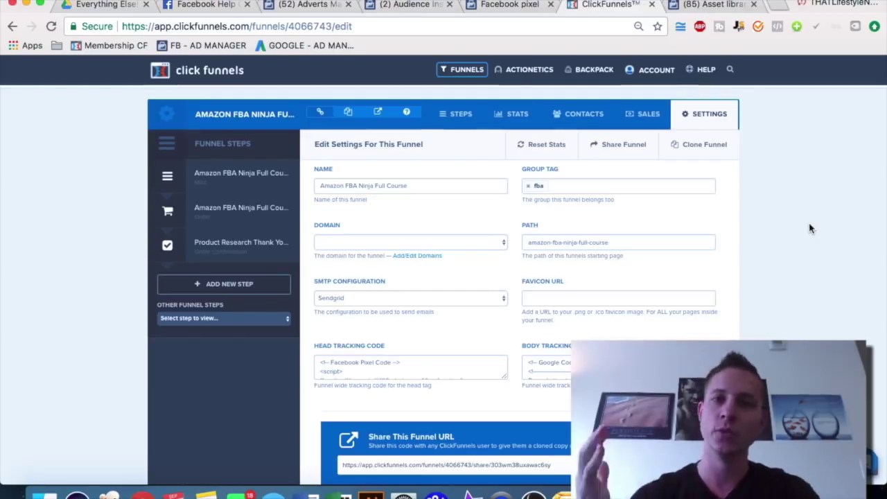
scroll(810, 229, "down", 1)
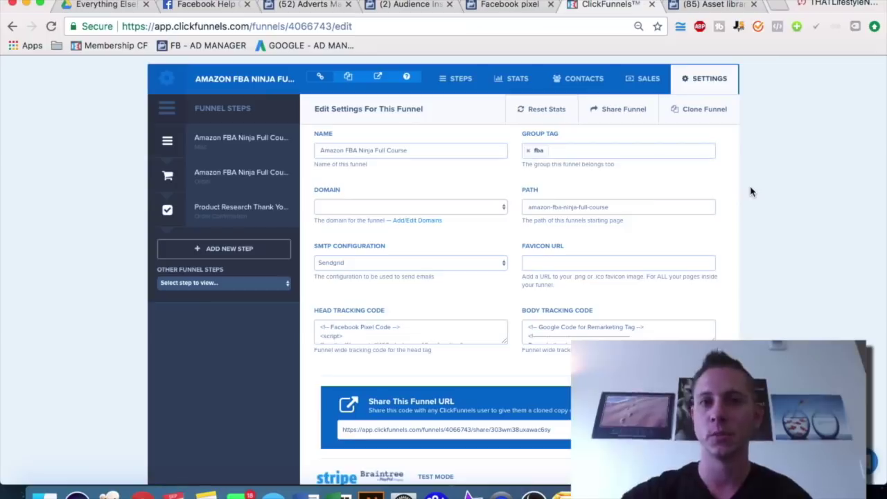
scroll(751, 192, "down", 1)
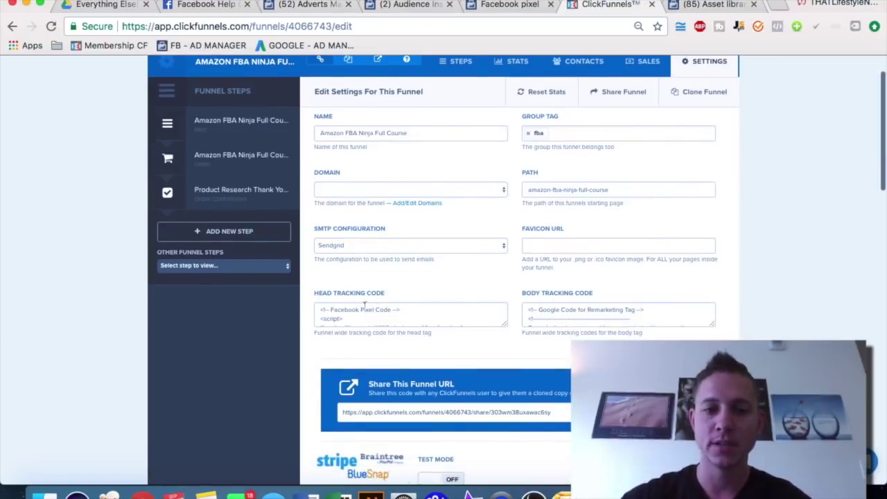
scroll(333, 310, "down", 2)
scroll(332, 310, "up", 2)
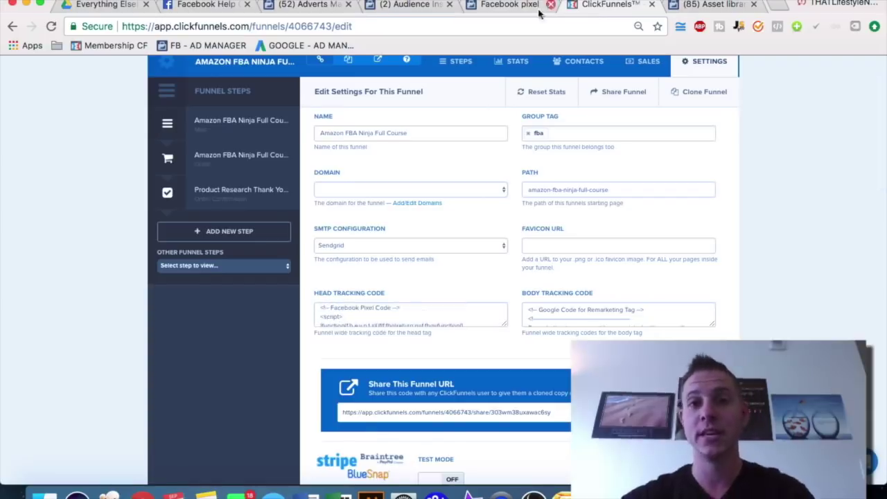
Go back to the Facebook pixel installation instructions and copy the base code again, comparing it with the ClickFunnels funnel settings
left_click(511, 6)
left_click(429, 275)
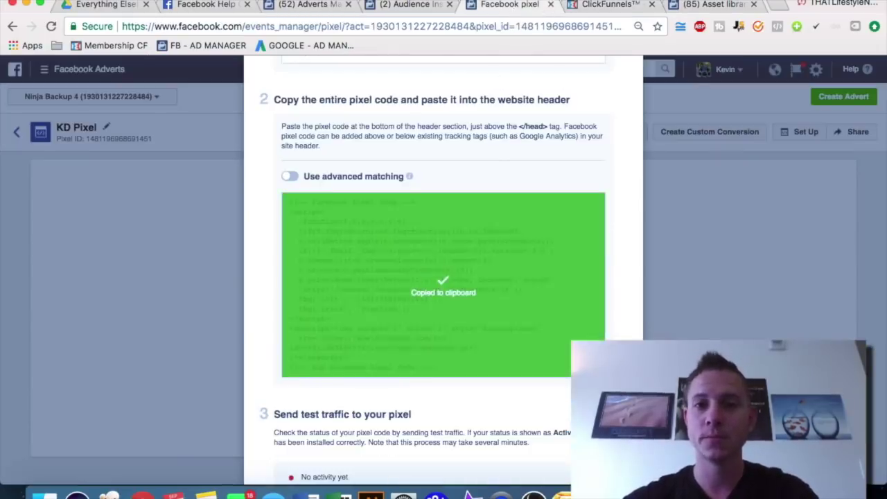
left_click(607, 5)
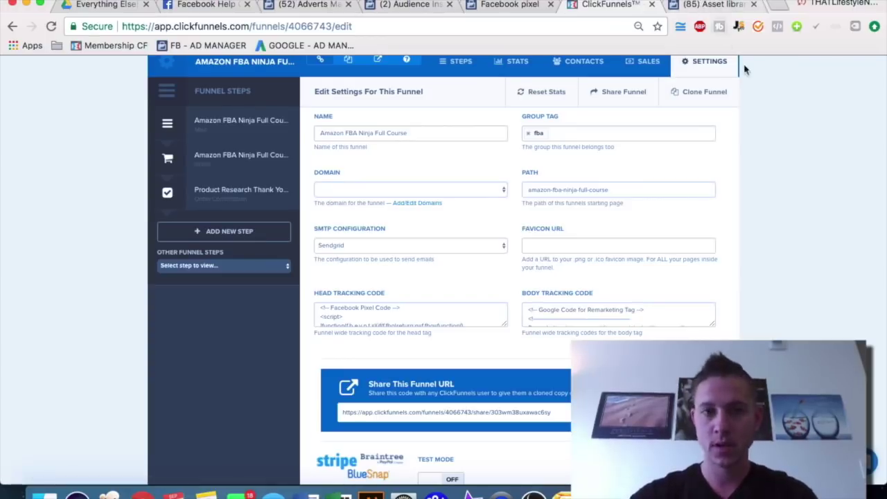
left_click(510, 6)
left_click(335, 298)
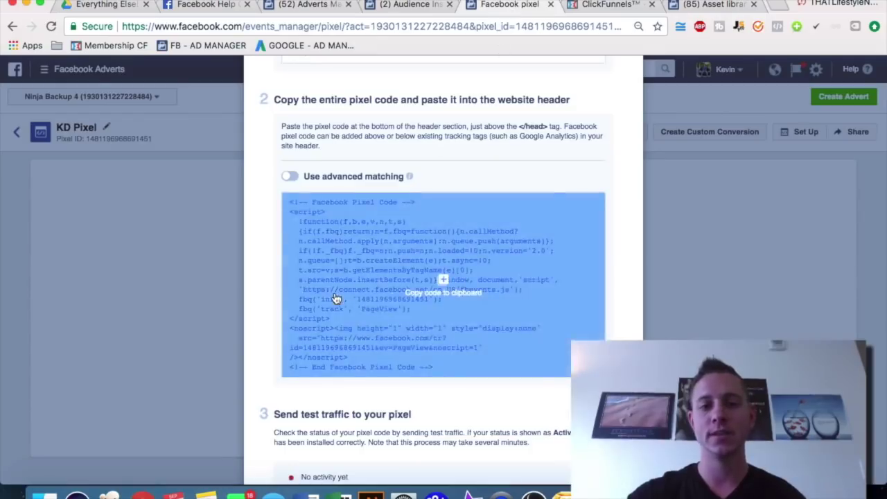
Continue to the pixel's event setup and enable the Purchase and Complete Registration events
scroll(336, 298, "down", 5)
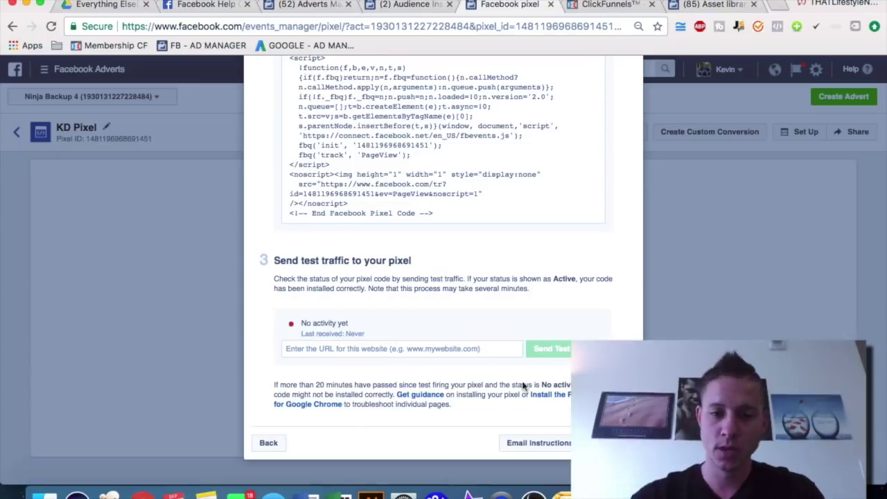
left_click(607, 442)
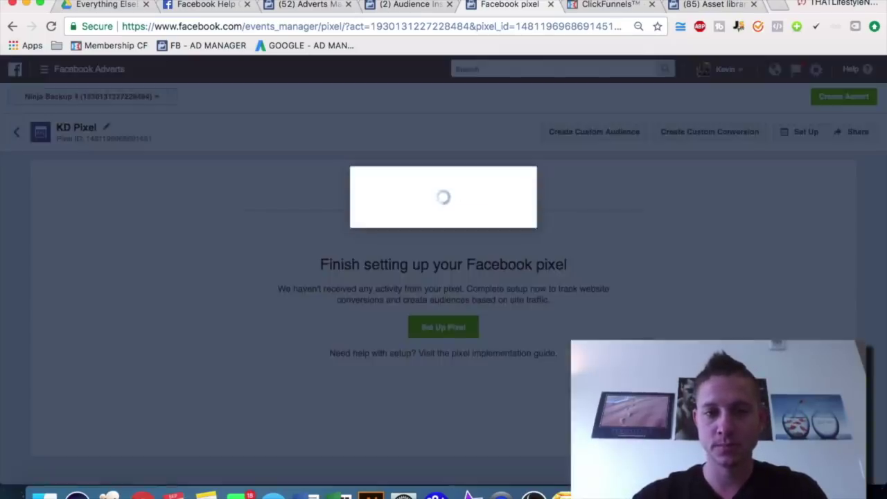
scroll(408, 235, "down", 3)
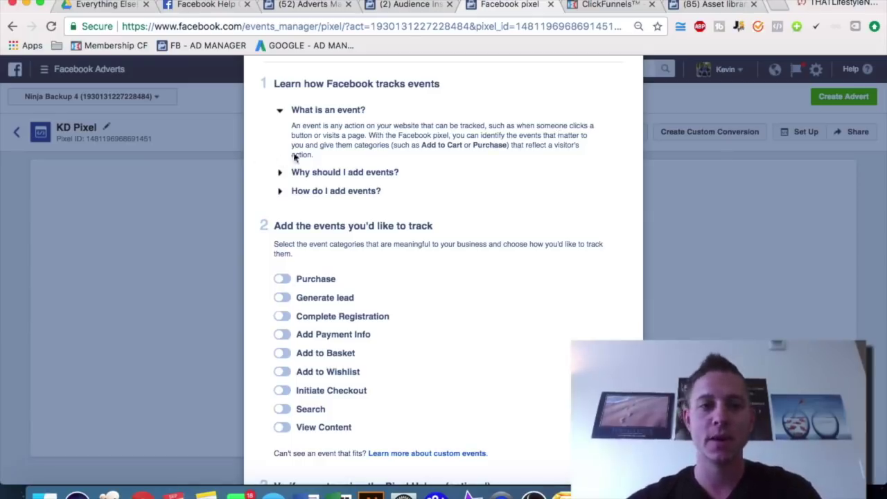
left_click(281, 279)
scroll(348, 215, "down", 5)
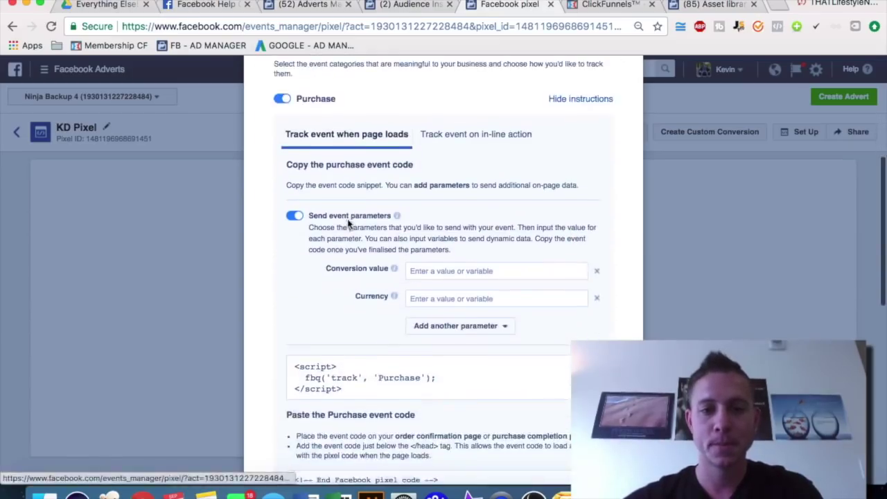
scroll(262, 270, "down", 4)
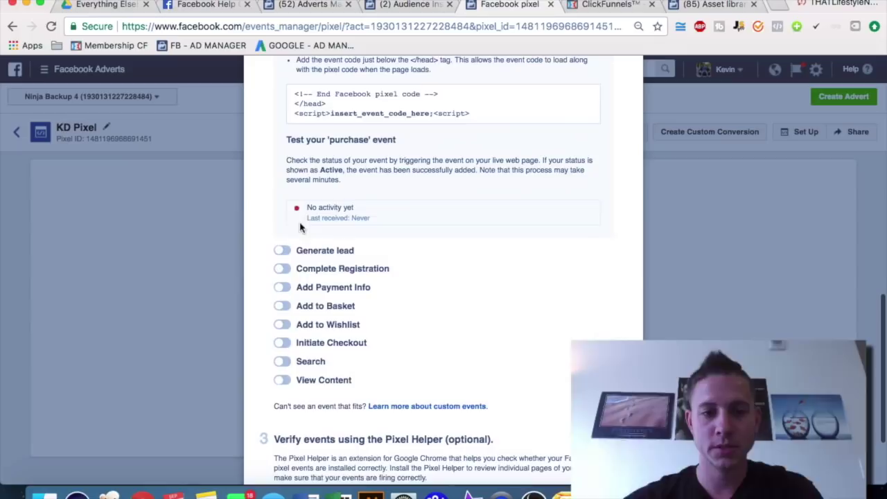
left_click(282, 270)
scroll(284, 306, "down", 3)
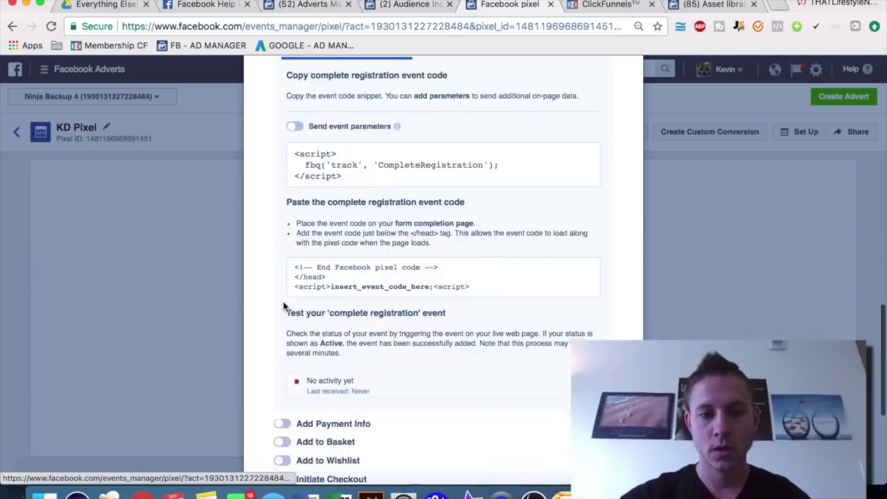
Copy the Purchase event code snippet for tracking when the page loads
scroll(283, 307, "up", 10)
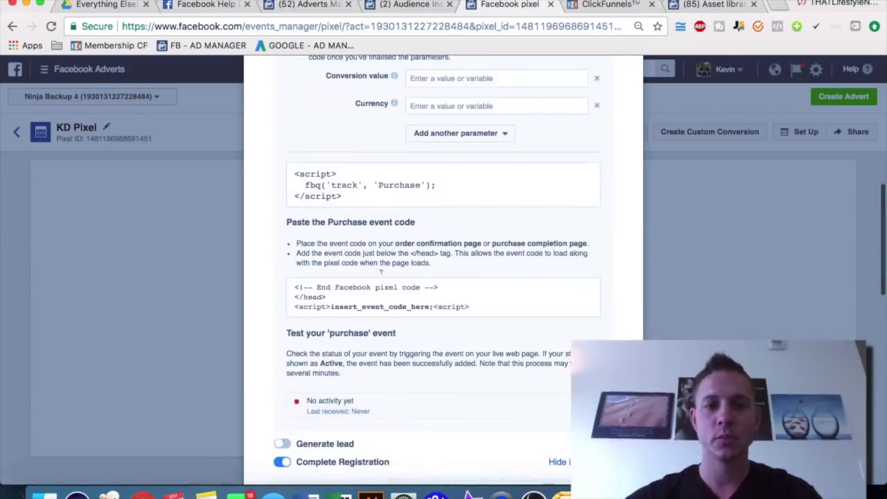
scroll(395, 169, "up", 2)
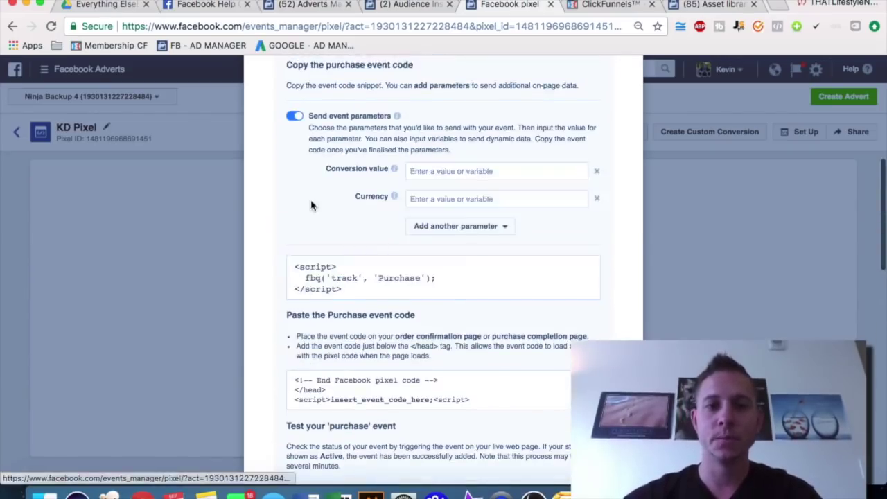
scroll(311, 205, "up", 1)
left_click(356, 334)
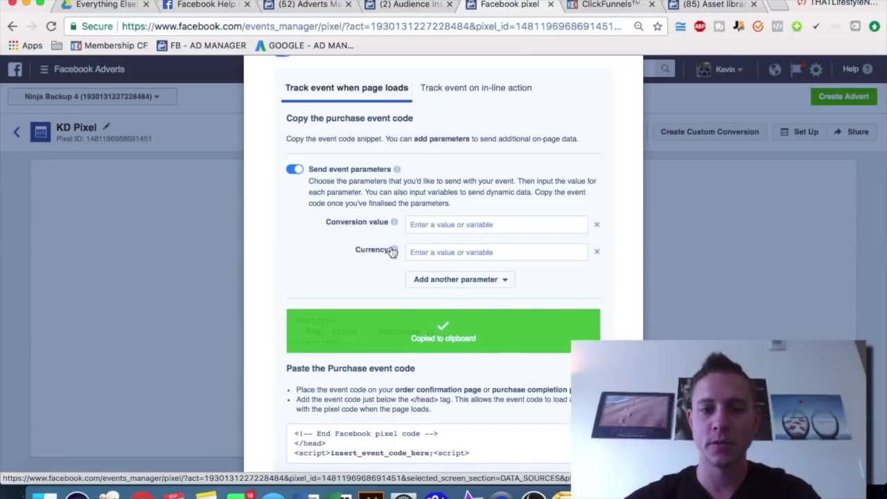
Switch to ClickFunnels, open the funnel's Product Research Thank You page in the page editor and show its settings options
key("ctrl+Tab")
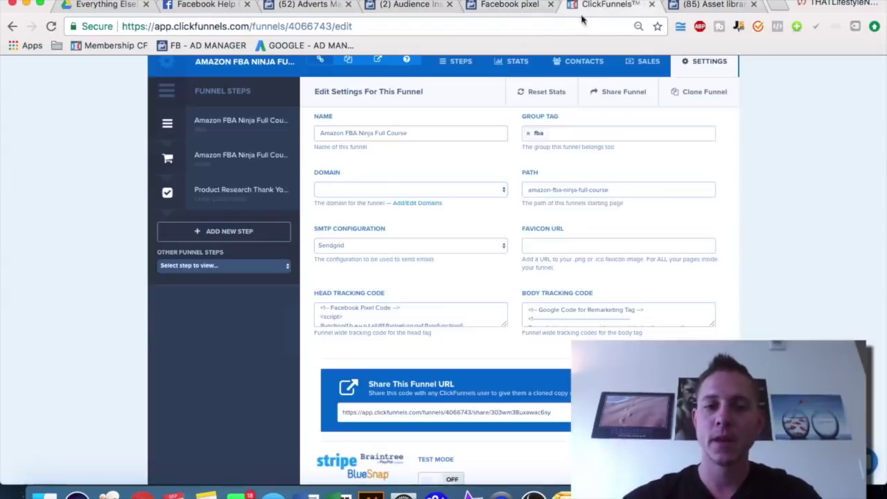
left_click(234, 194)
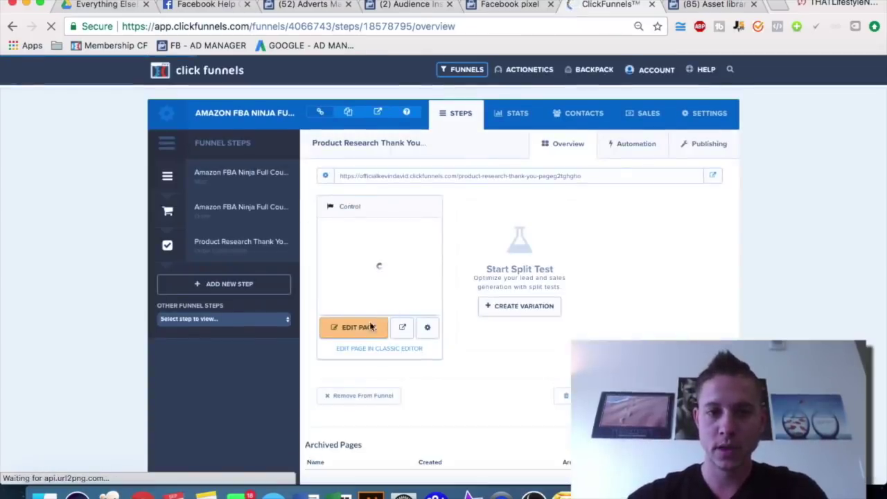
left_click(359, 330)
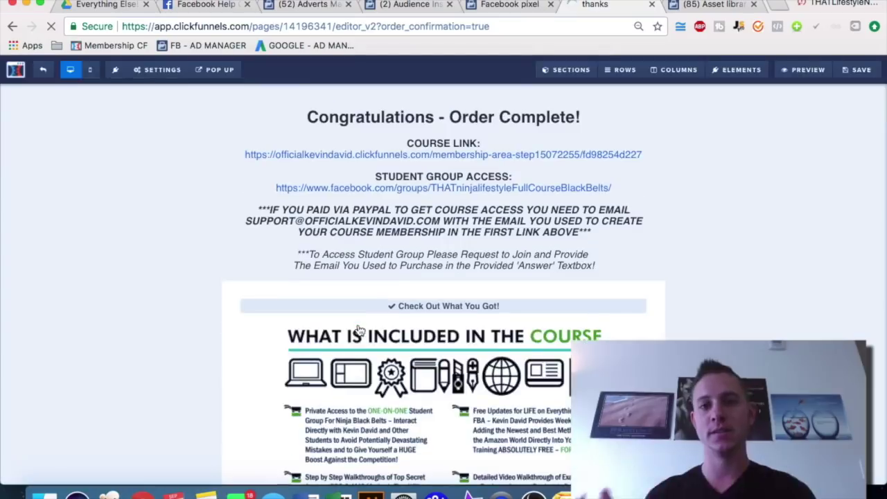
left_click(150, 71)
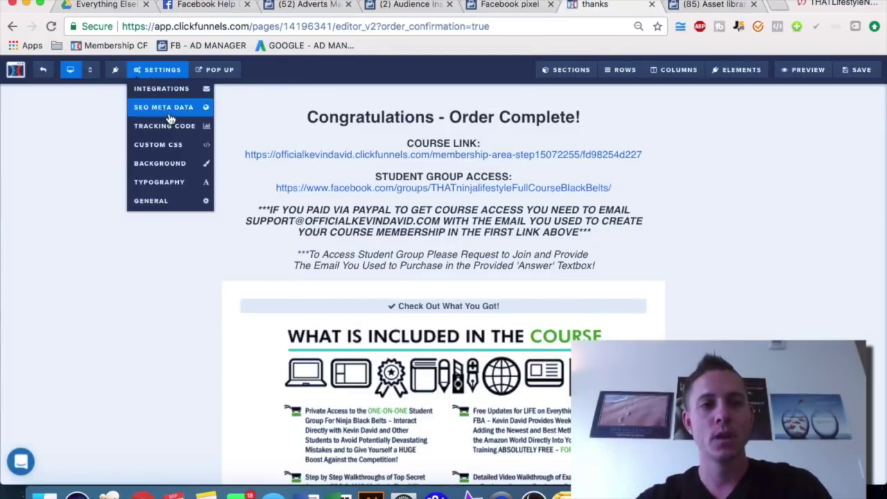
Return to the Facebook pixel event setup and copy the Purchase event code once more
left_click(489, 7)
left_click(341, 331)
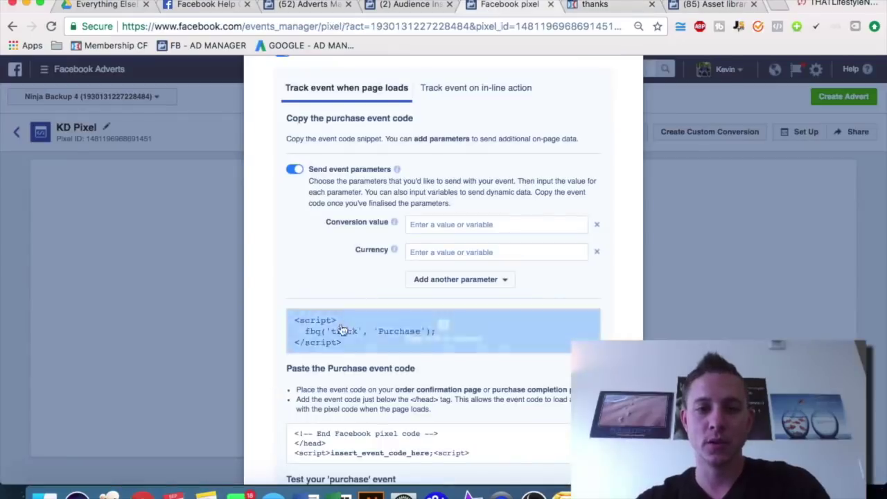
Try adding the copied Purchase event code to the header tracking code of the thank-you page in ClickFunnels
left_click(386, 336)
left_click(586, 6)
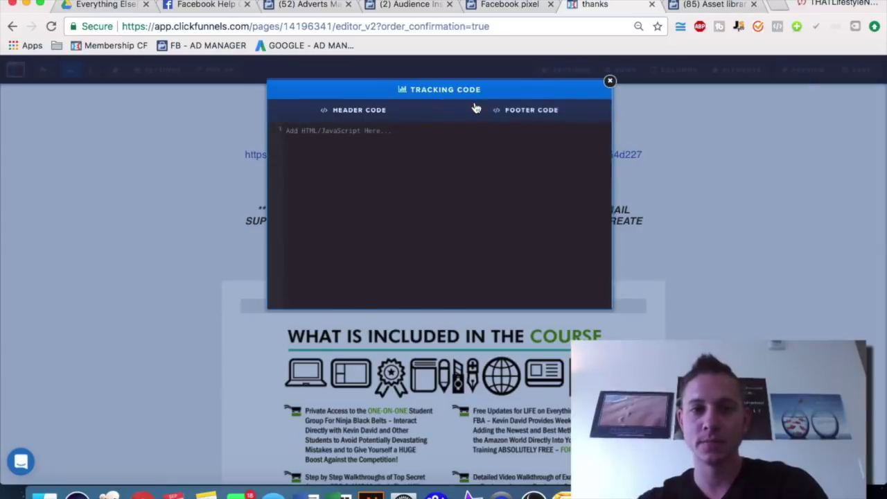
key("super+v")
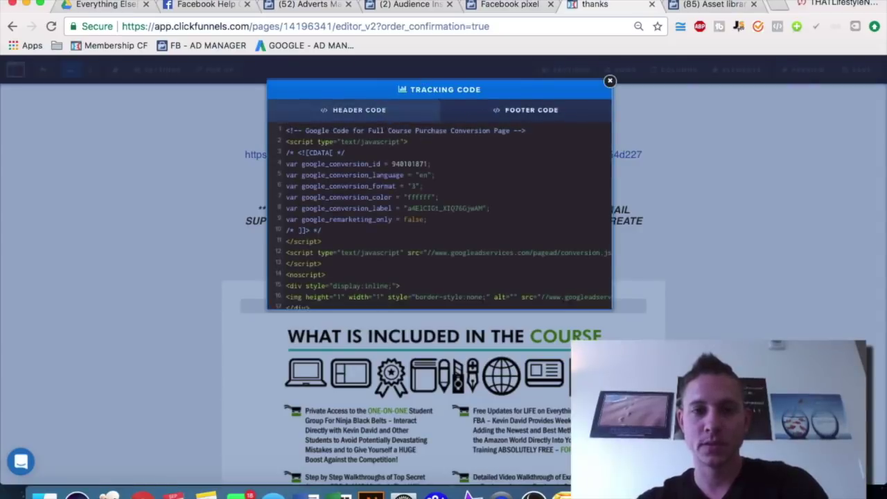
left_click(372, 111)
key("super+v")
key("super+z")
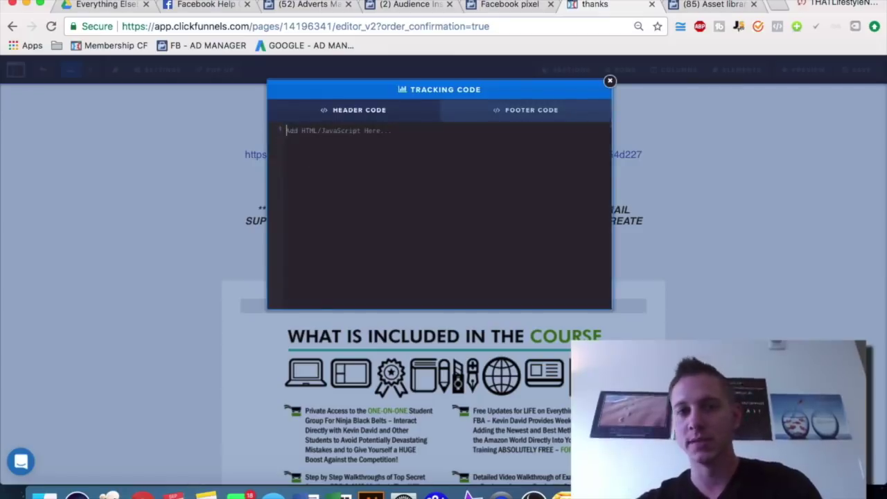
left_click(609, 80)
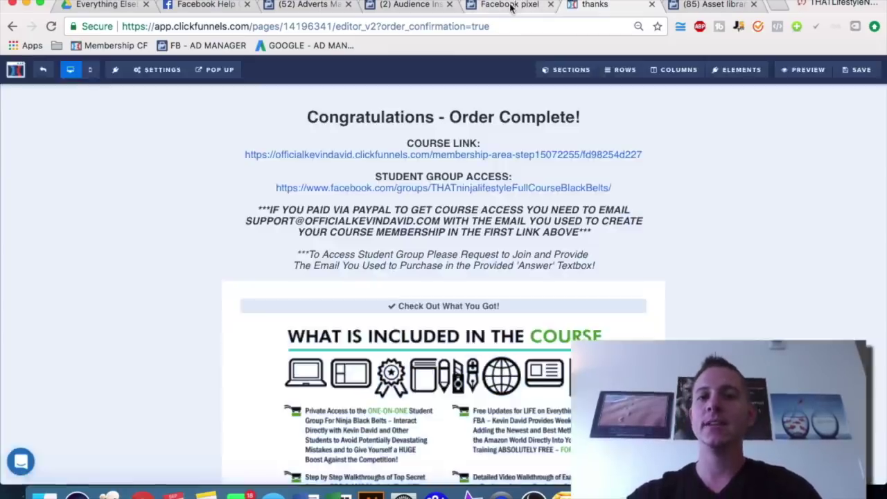
Return to the Facebook pixel setup, review the Purchase and Complete Registration event instructions, and close the setup dialog
left_click(511, 6)
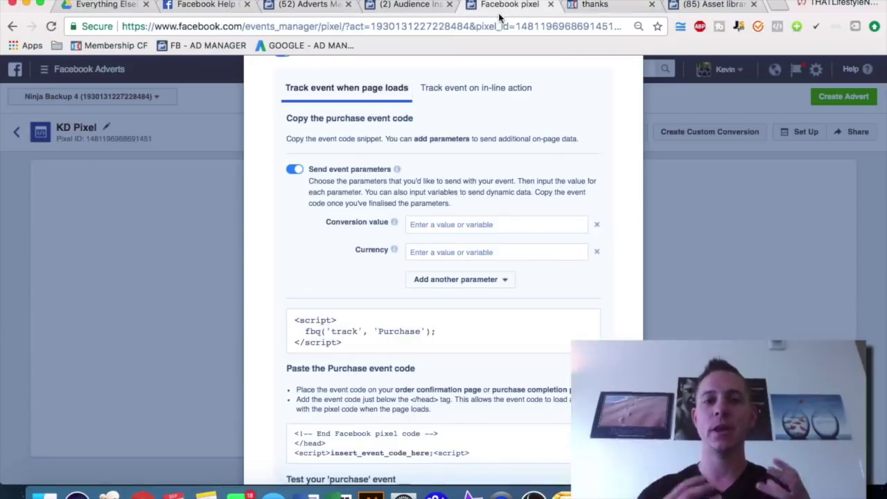
left_click(344, 318)
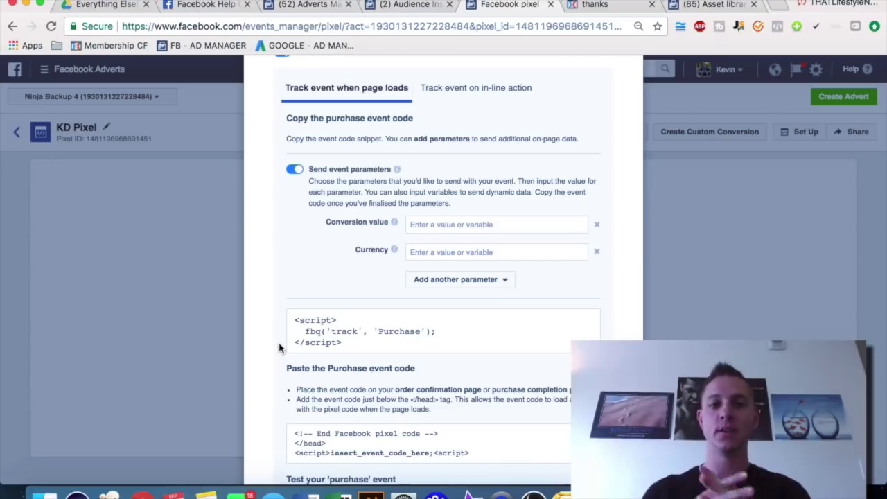
scroll(273, 280, "down", 5)
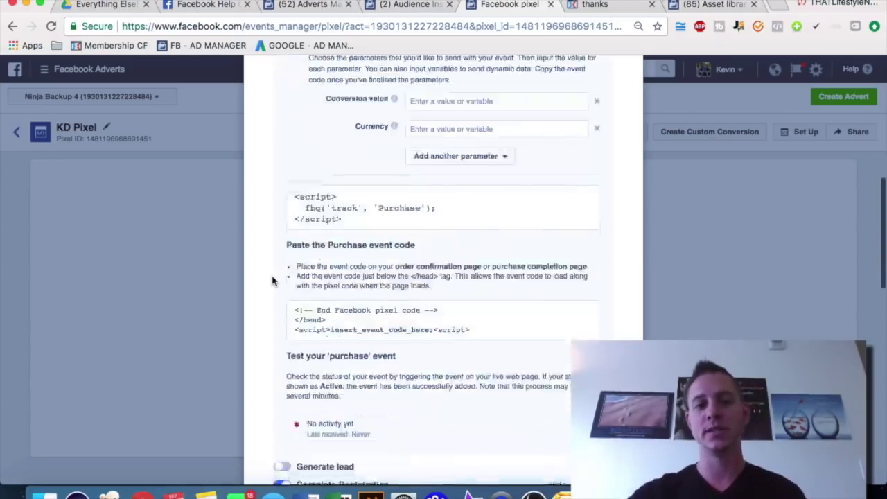
scroll(272, 280, "down", 2)
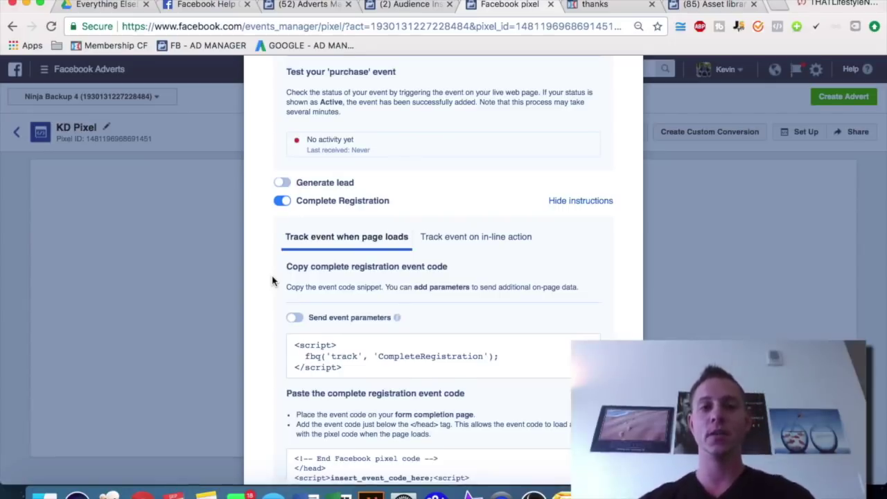
scroll(272, 281, "up", 5)
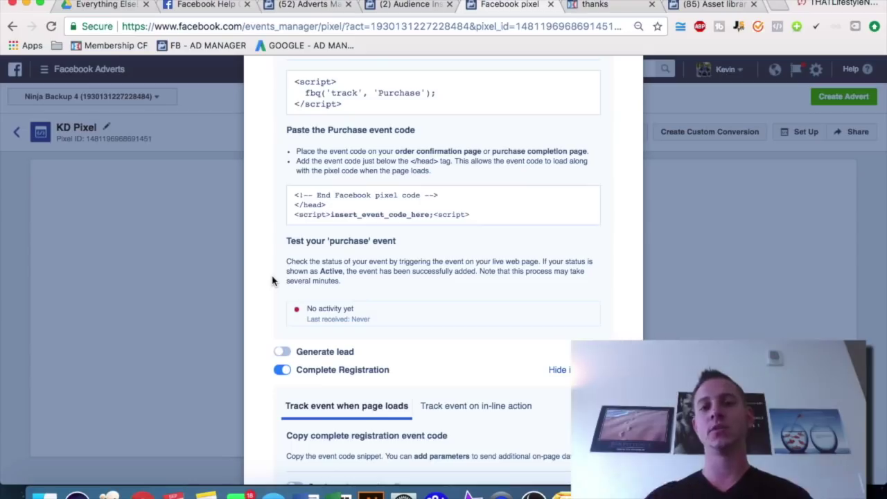
scroll(272, 279, "down", 2)
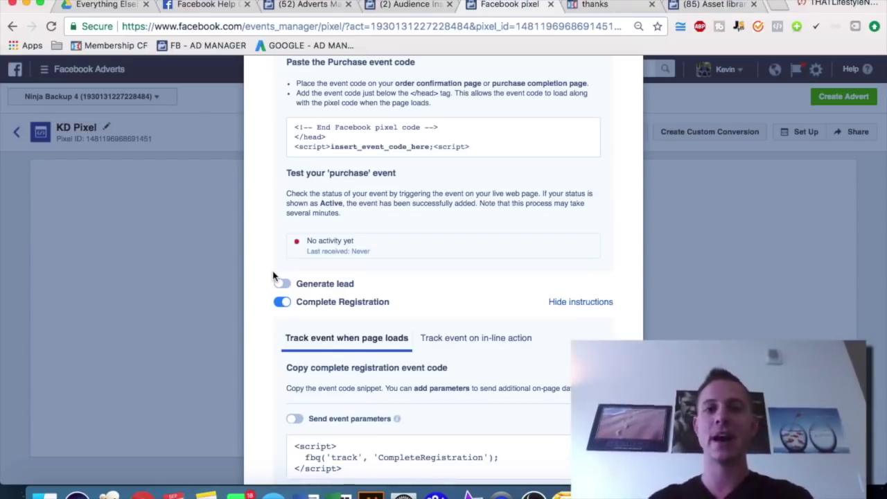
scroll(530, 242, "down", 5)
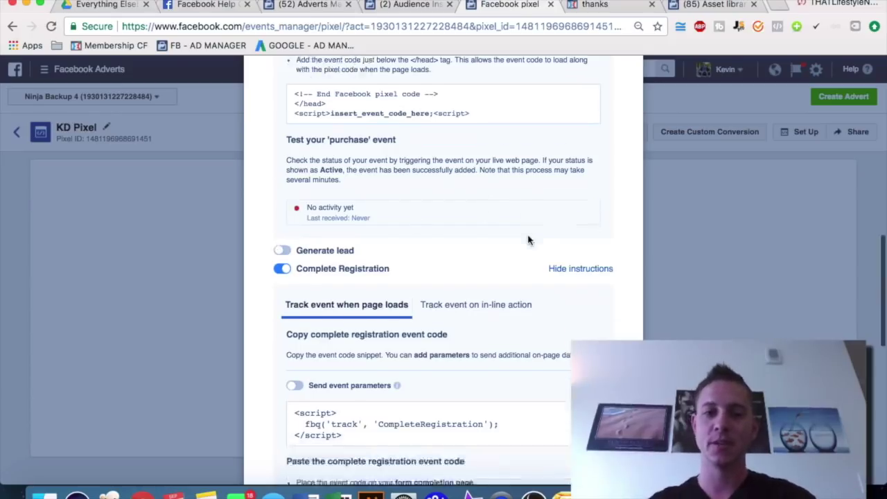
scroll(619, 292, "down", 8)
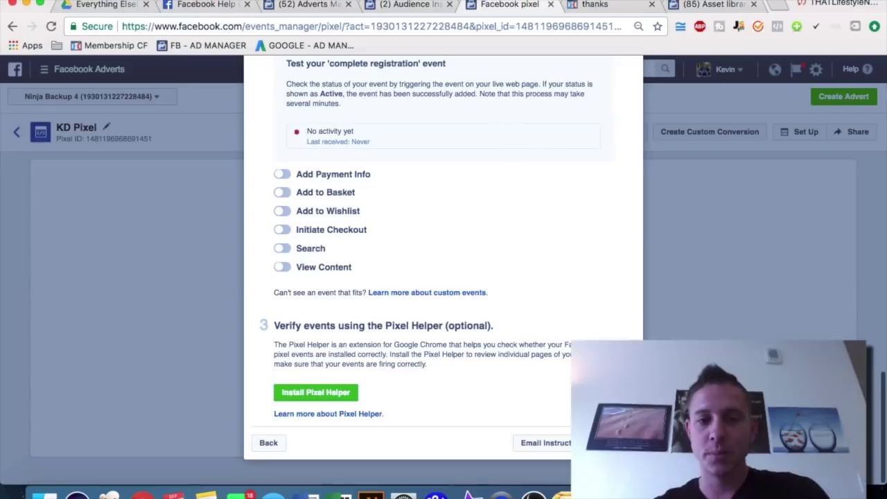
left_click(674, 144)
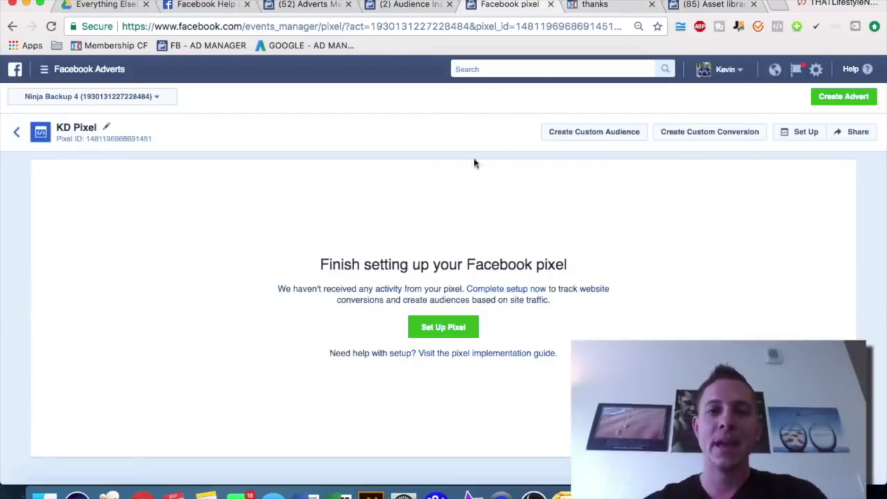
In the Facebook Asset library, start a website-traffic custom audience of people who visited specific web pages, using KD Pixel
left_click(717, 6)
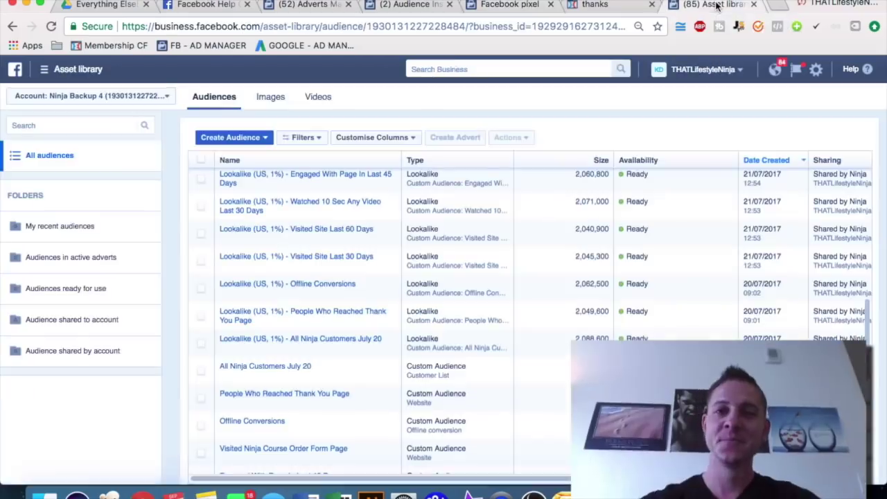
left_click(265, 138)
left_click(257, 157)
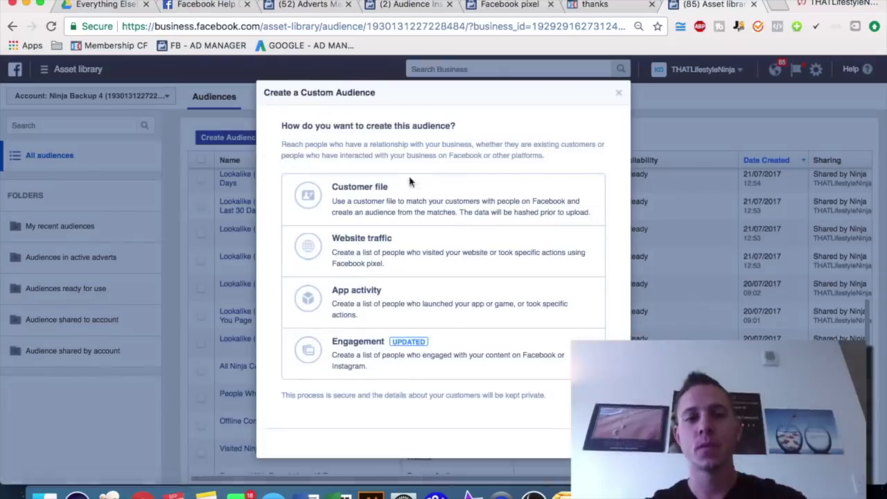
left_click(409, 254)
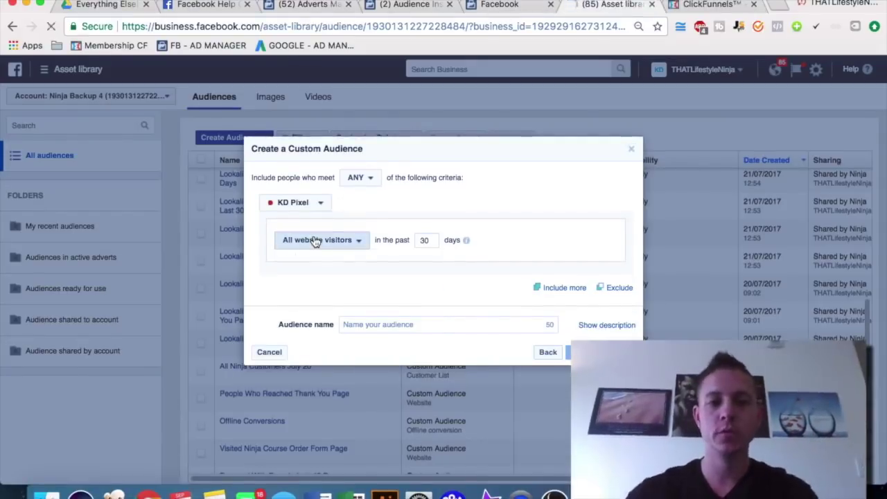
left_click(317, 239)
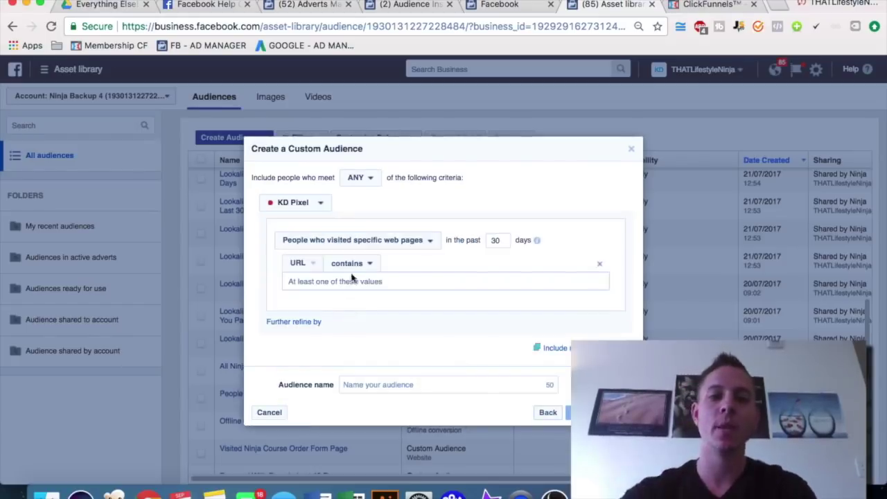
Switch to ClickFunnels, preview the PPC Cheatsheet funnel's Optin page, and view its opt-in form
left_click(707, 6)
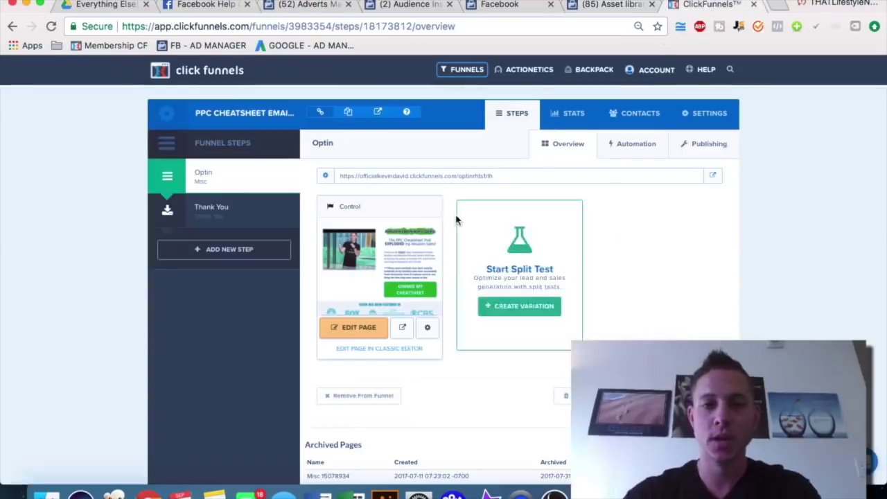
left_click(398, 327)
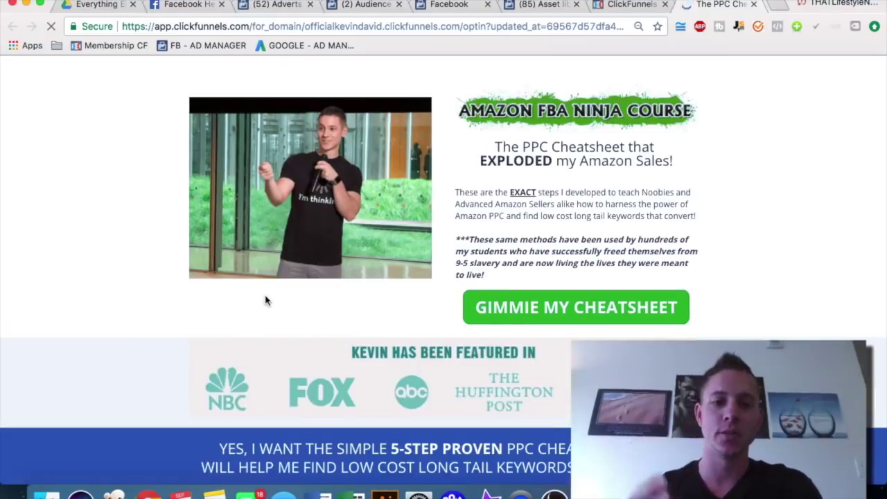
left_click(562, 308)
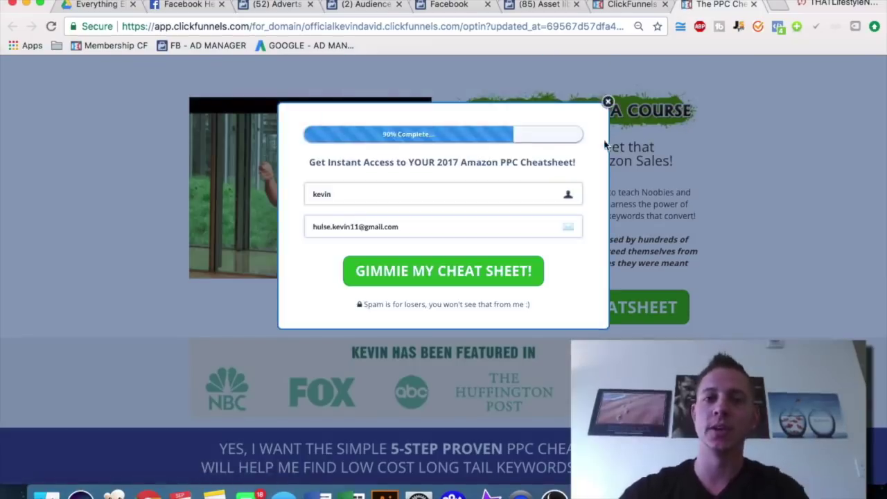
left_click(608, 102)
Copy the Optin step's page URL from the PPC Cheatsheet funnel overview in ClickFunnels
left_click(626, 7)
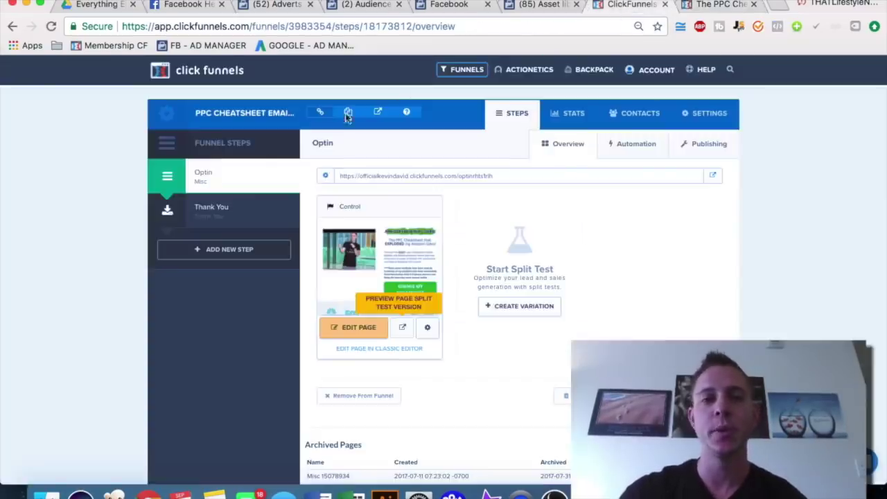
double_click(438, 175)
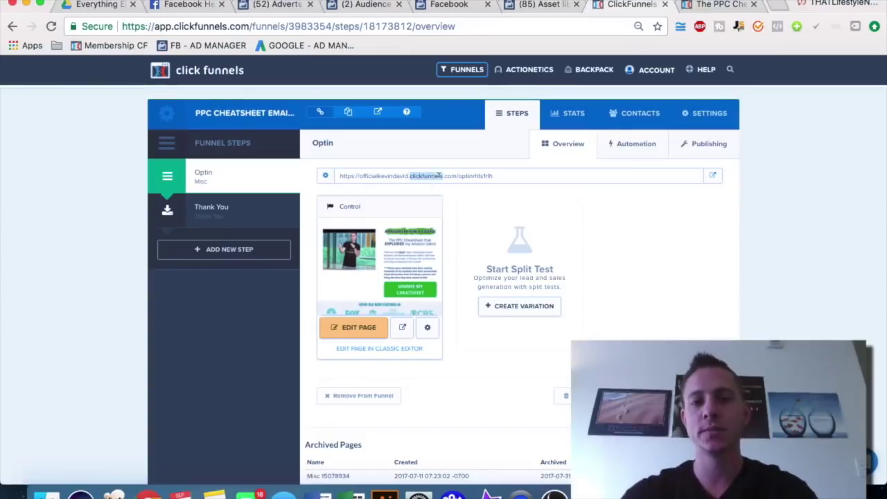
triple_click(438, 175)
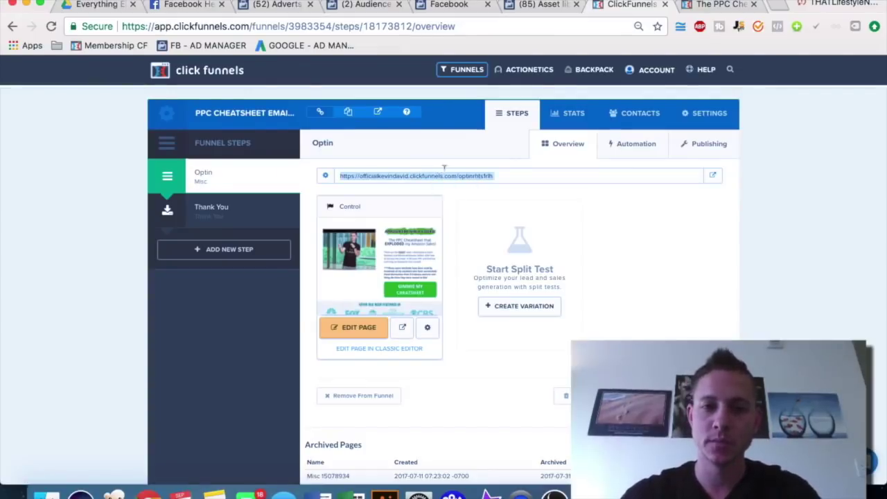
left_click(545, 5)
left_click(609, 5)
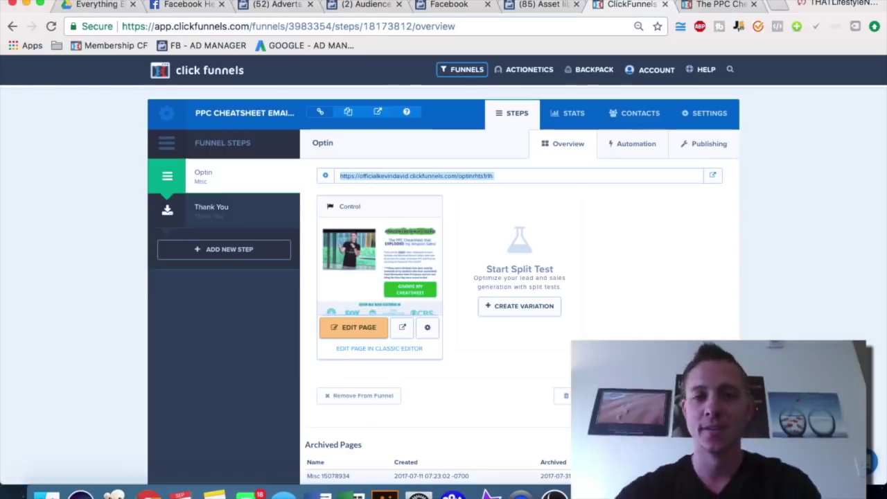
In the Facebook custom audience, add the copied Optin page URL to the contains rule and set the period to 180 days
left_click(544, 5)
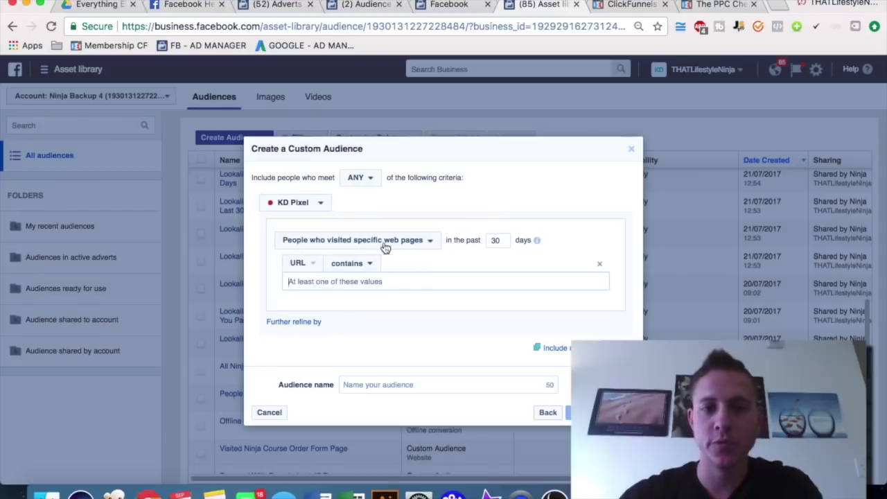
left_click(325, 280)
type("https://officialkevindavid.clickfunnels.com/optinrhts1rlh")
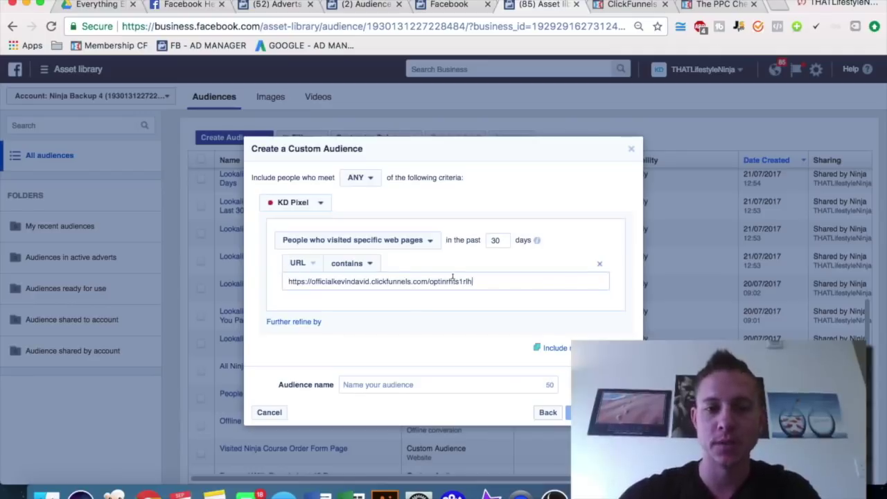
triple_click(535, 241)
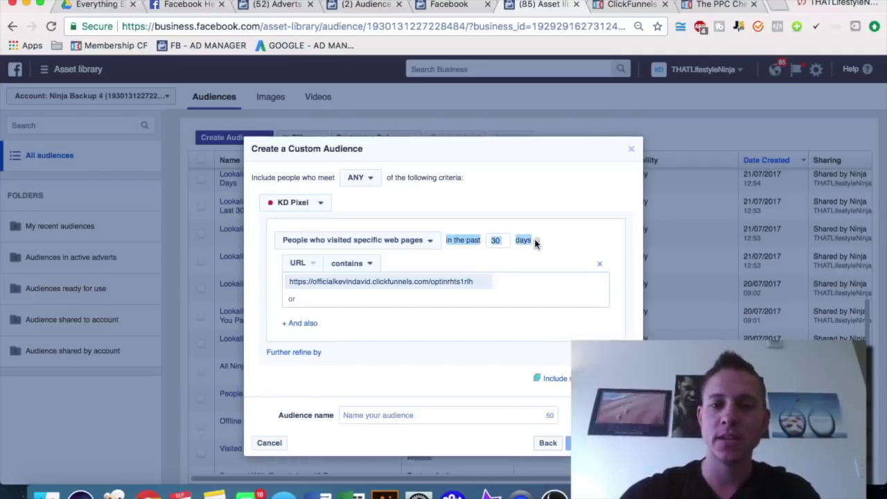
left_click(537, 242)
left_click(499, 240)
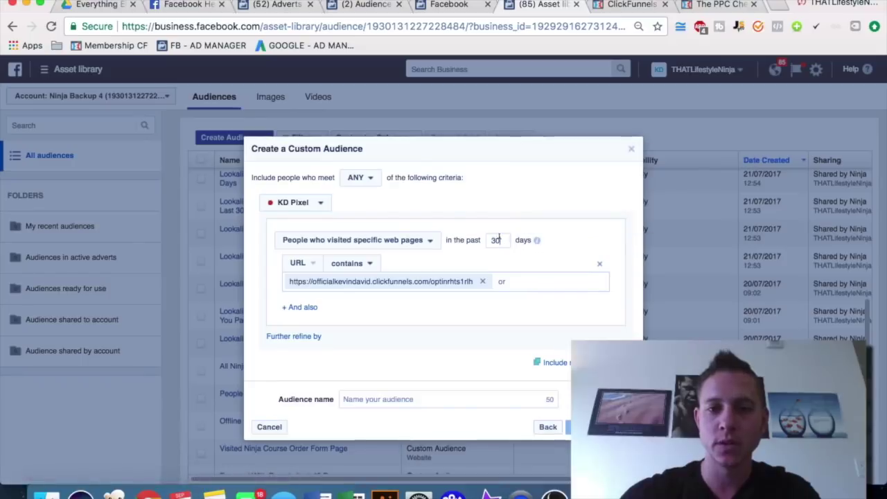
type("180")
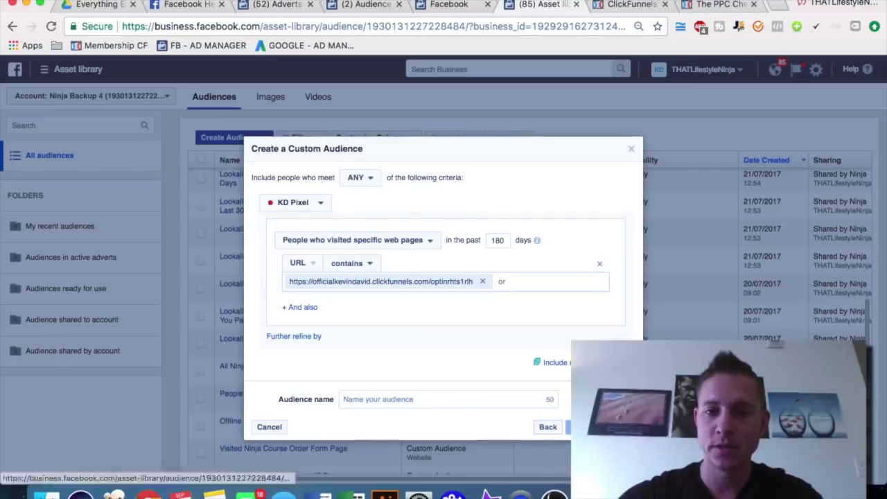
Add an exclusion to the audience for people who visited specific web pages in the past 180 days
left_click(619, 362)
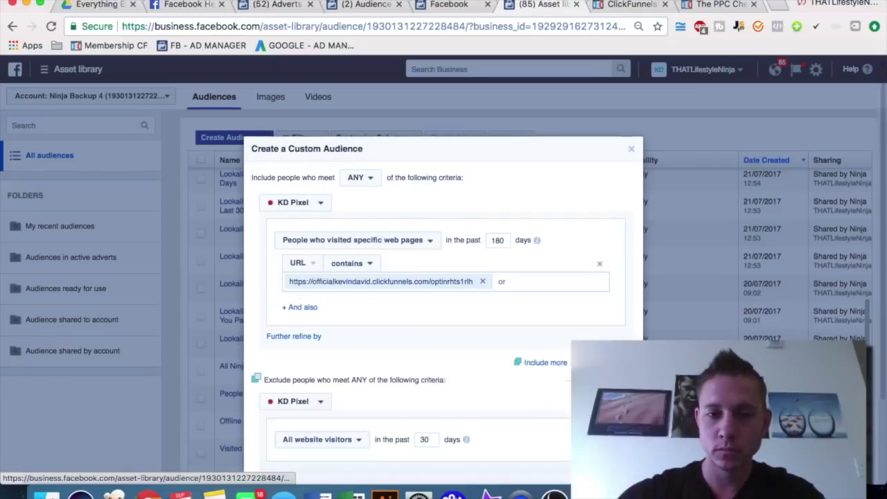
scroll(346, 368, "down", 2)
left_click(336, 348)
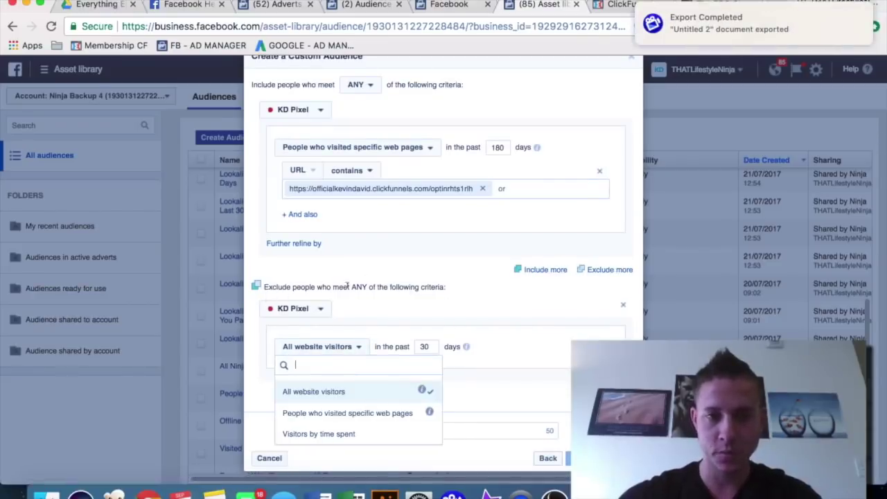
left_click(362, 302)
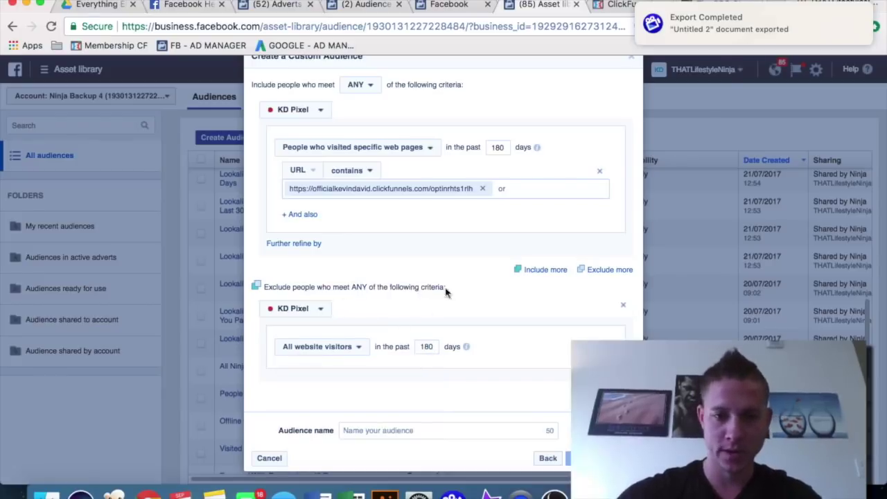
left_click(331, 348)
left_click(347, 414)
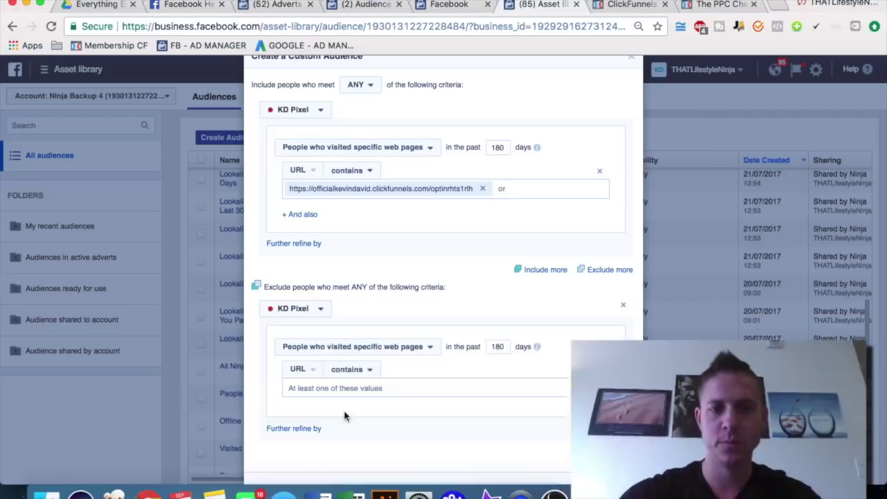
Switch to ClickFunnels and copy the Thank You step's page URL from the PPC Cheatsheet funnel overview
left_click(626, 5)
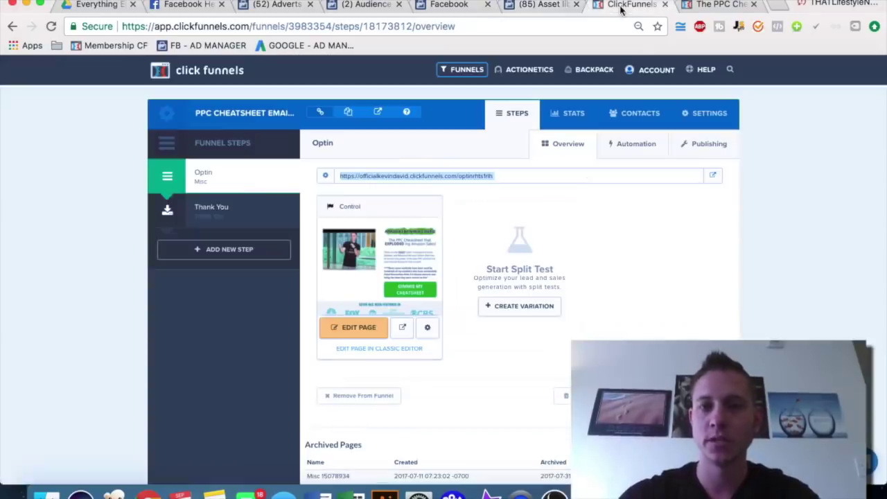
left_click(211, 210)
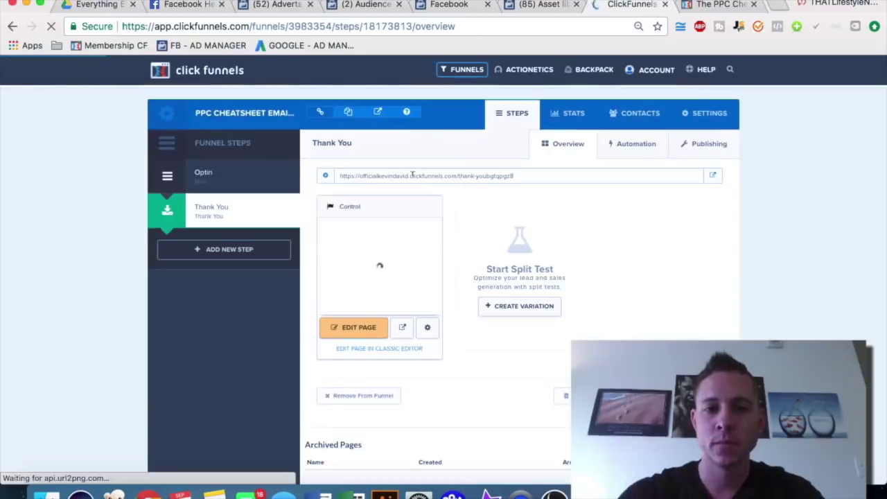
left_click(412, 176)
key("ctrl+c")
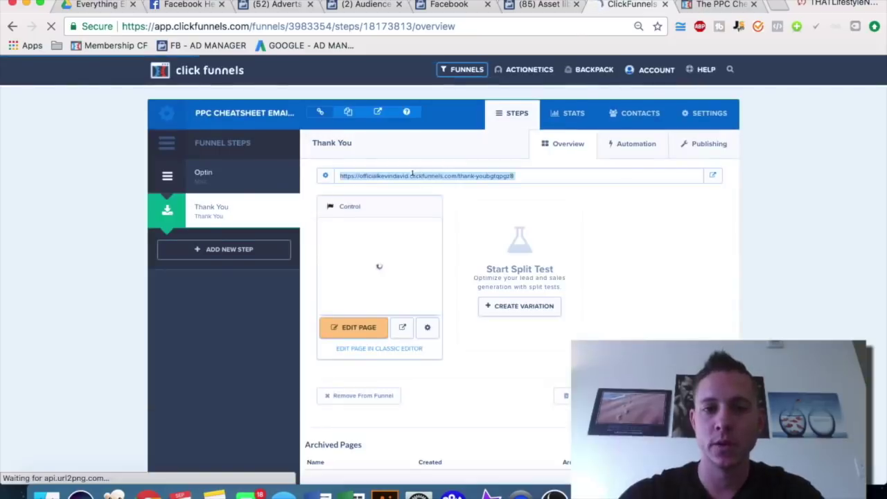
Back in the Facebook custom audience, add the copied Thank You page URL to the exclusion's URL contains rule
left_click(542, 5)
left_click(351, 388)
key("ctrl+v")
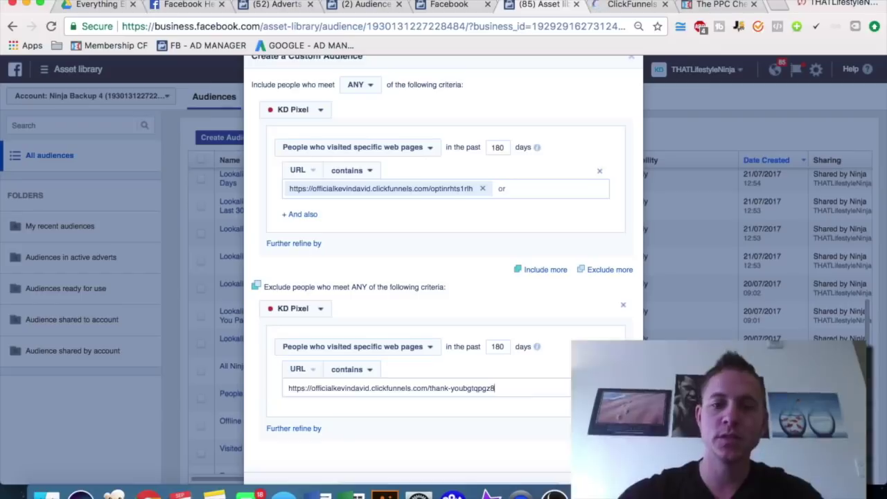
left_click(513, 300)
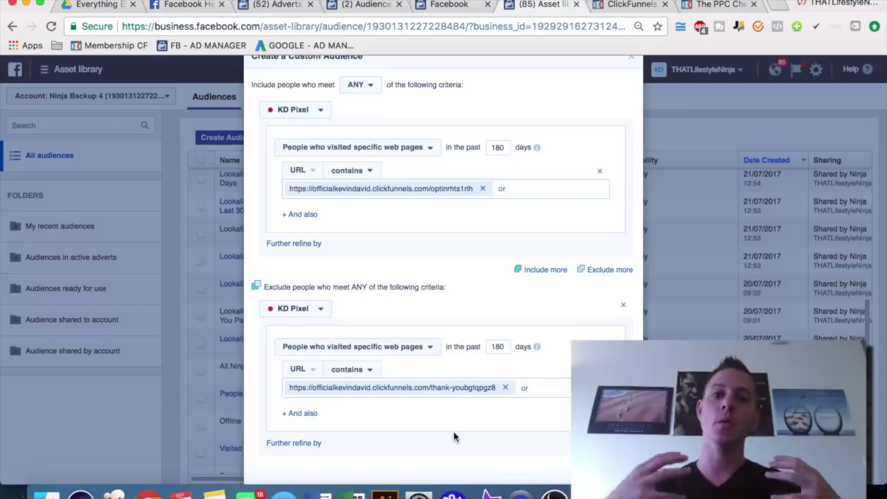
Name the audience "Visited PPC optin but DID NOT GIVE EMAIL", create it, and close the confirmation dialog
scroll(486, 430, "down", 3)
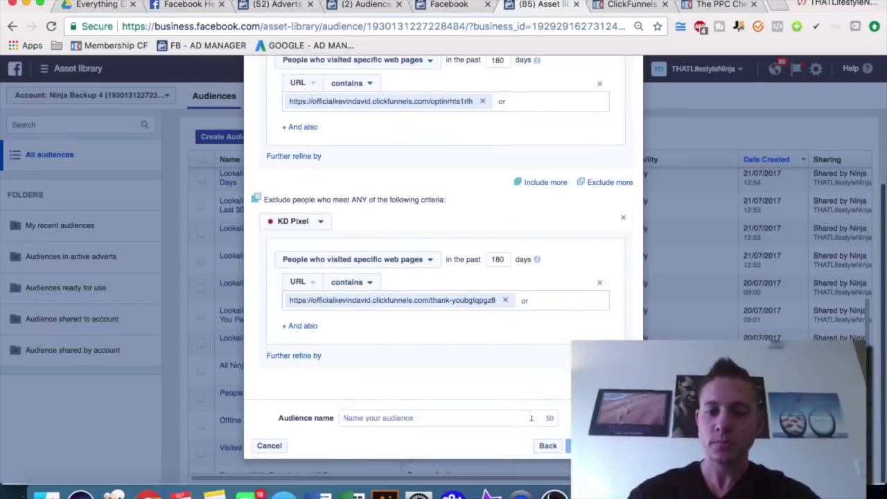
left_click(419, 419)
type("Visited PPC")
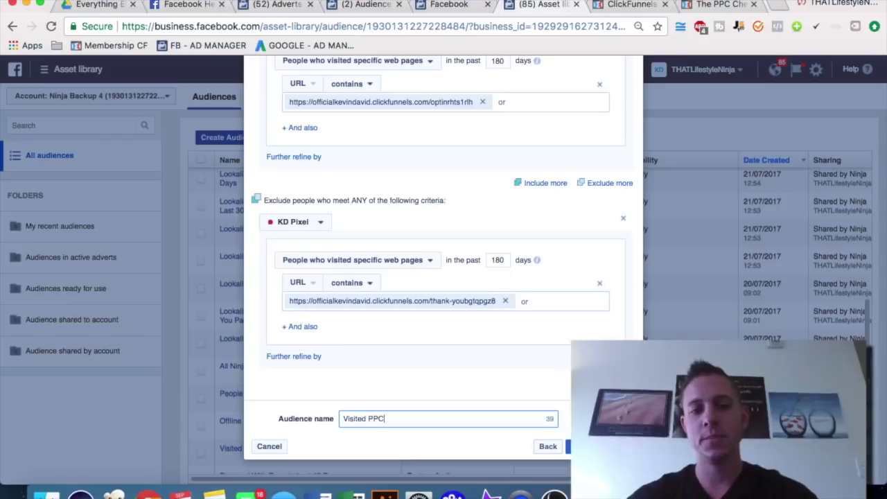
type(" optin but DID NOT")
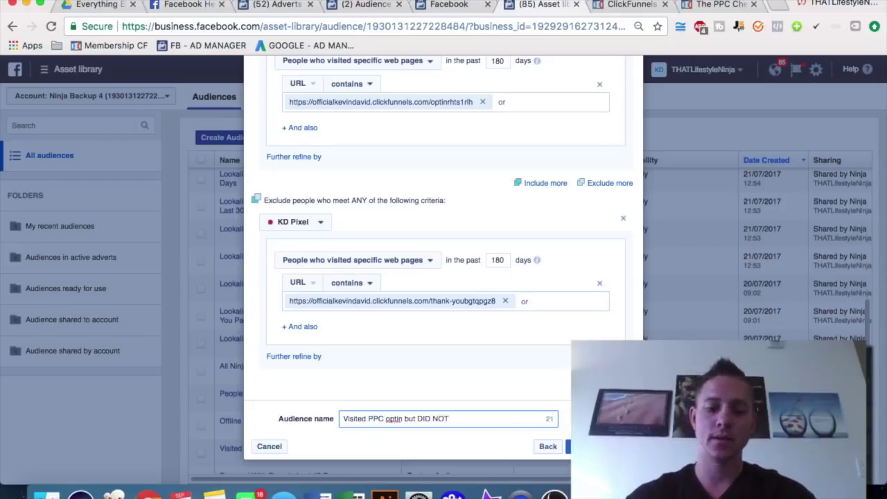
type(" GIVE EMAIL")
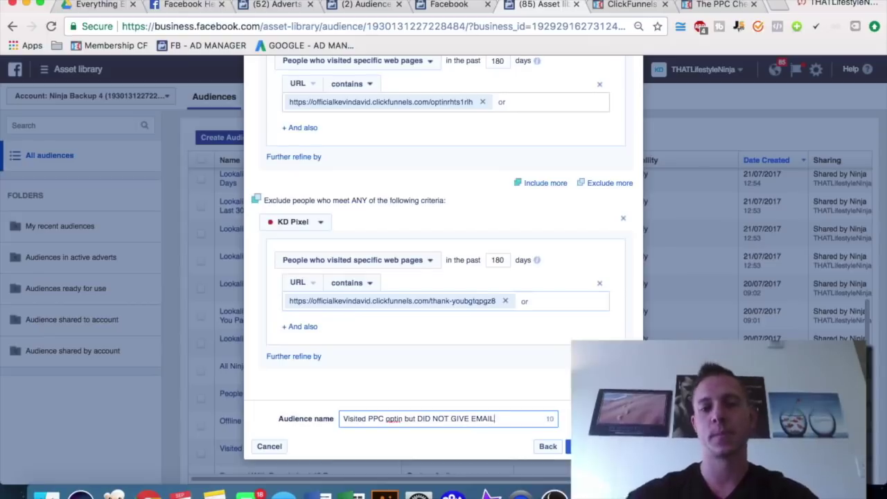
left_click(599, 446)
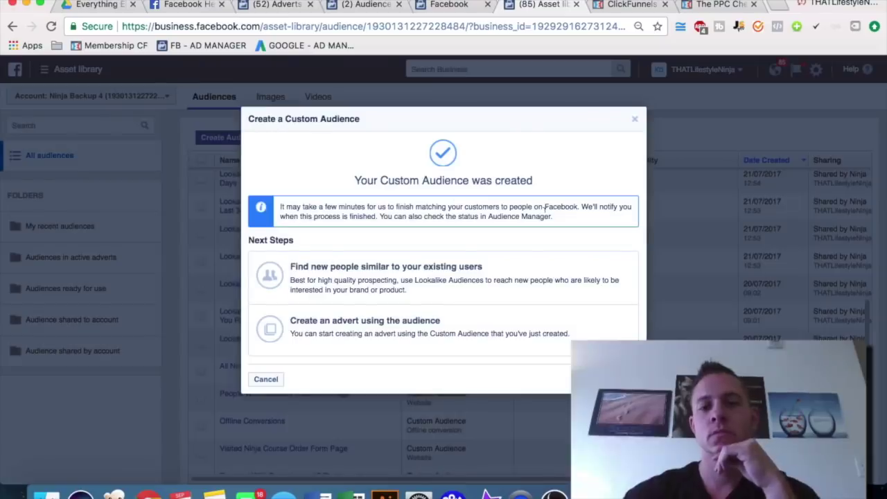
left_click(634, 122)
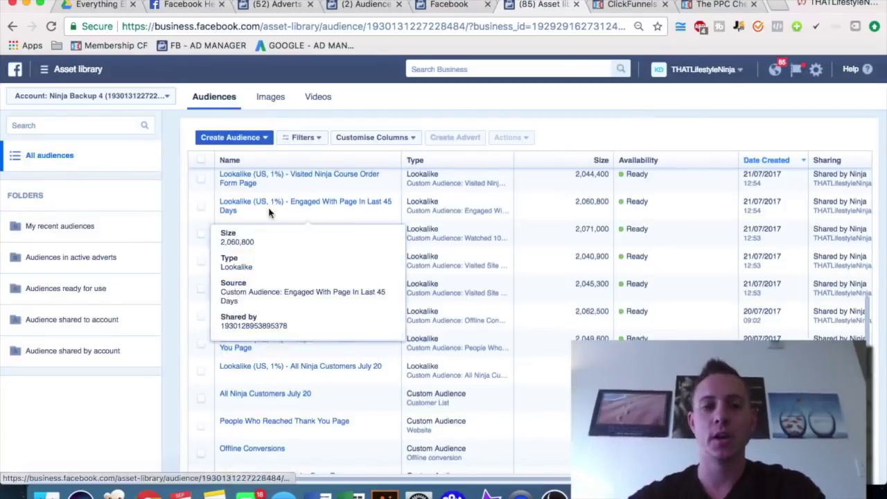
Start creating a new lookalike audience in the asset library
scroll(270, 212, "up", 1)
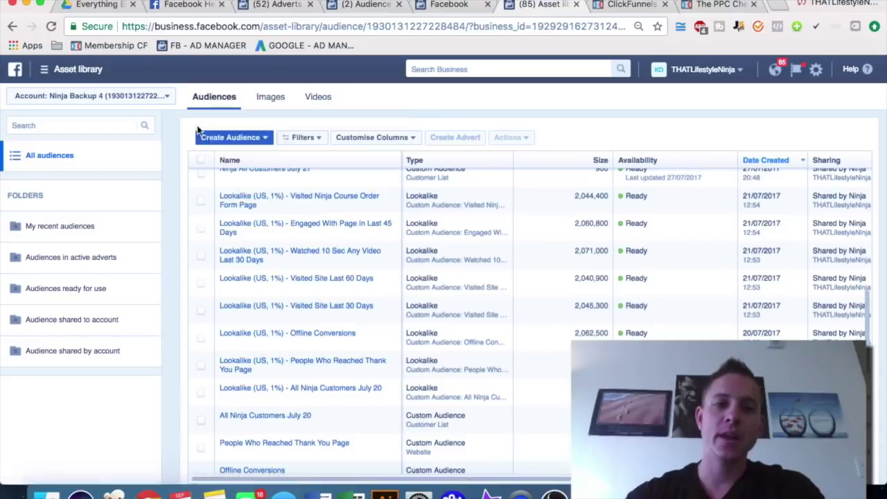
left_click(250, 138)
left_click(252, 170)
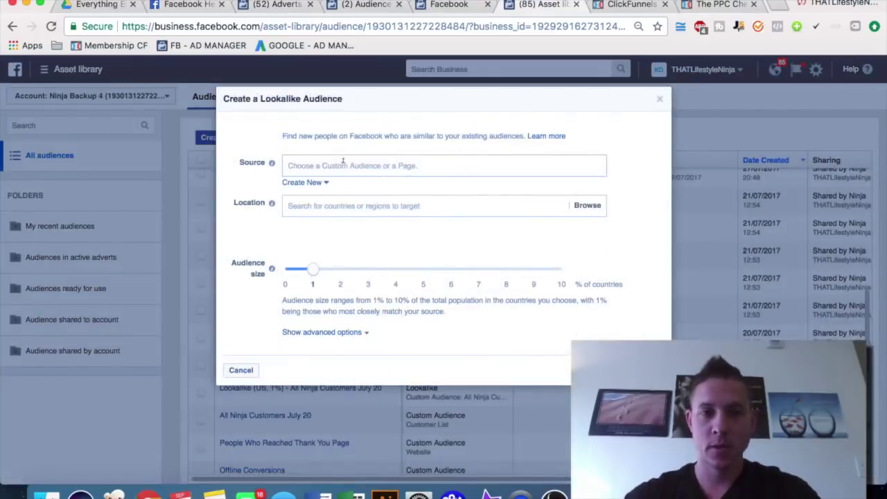